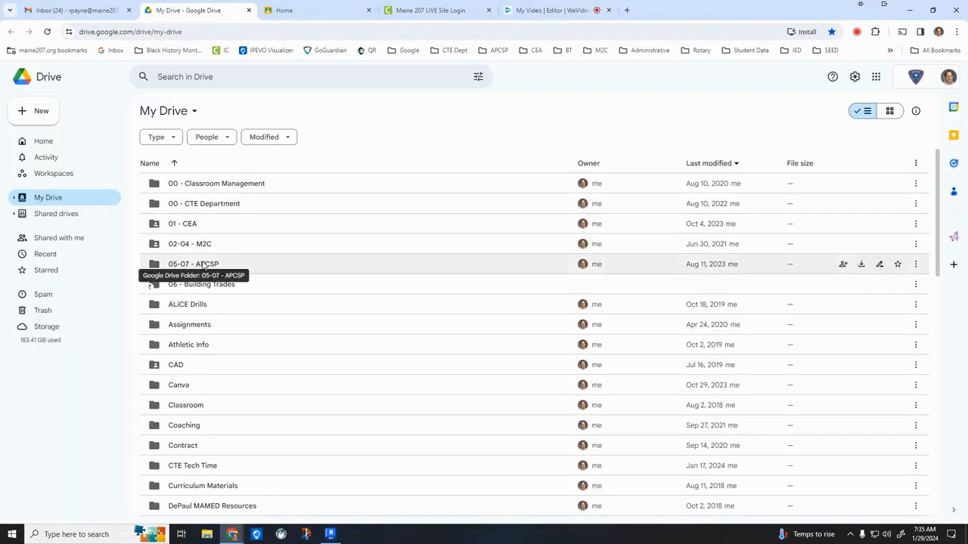
Open T-1.pdf from the 2021-22 Houses folder inside Math 2 in Construction, reached through the 02-04 - M2C folder.
double_click(207, 243)
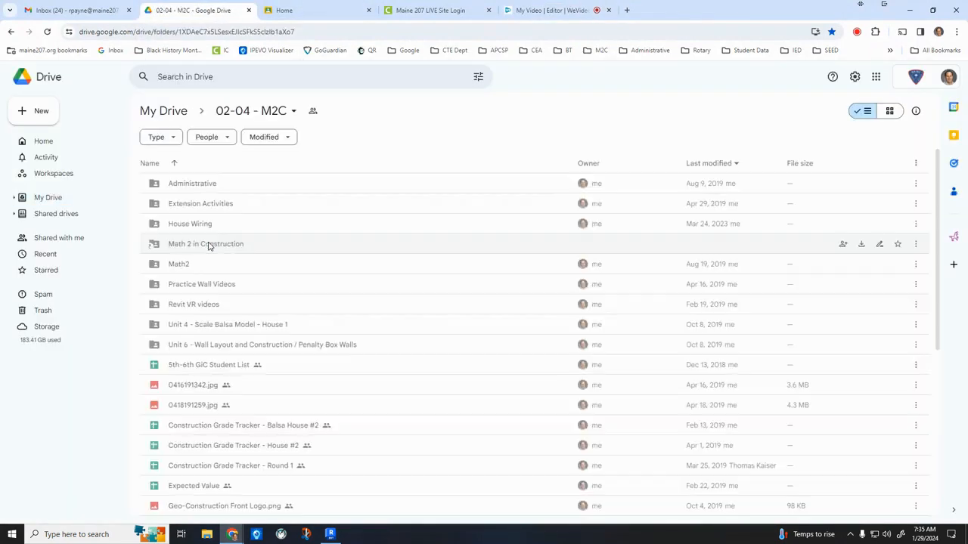
double_click(211, 252)
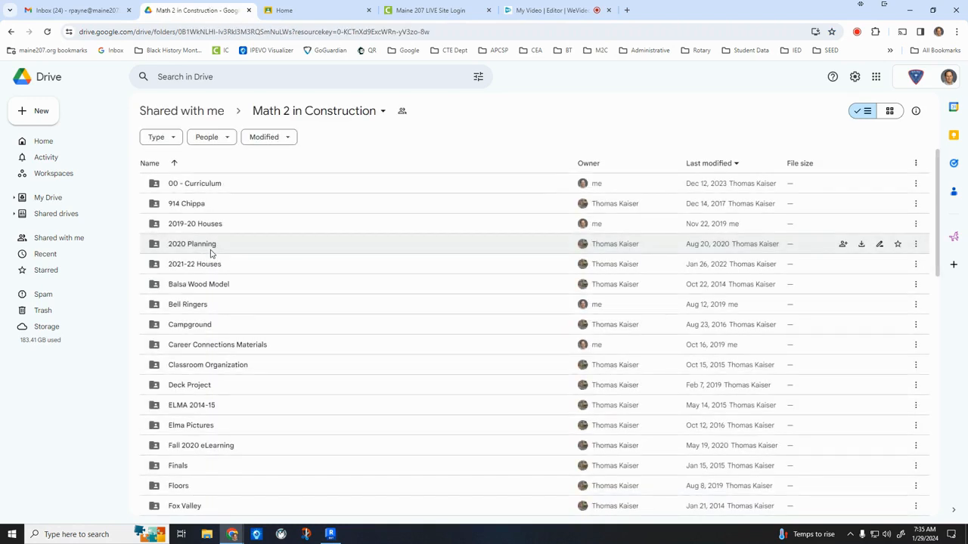
double_click(216, 270)
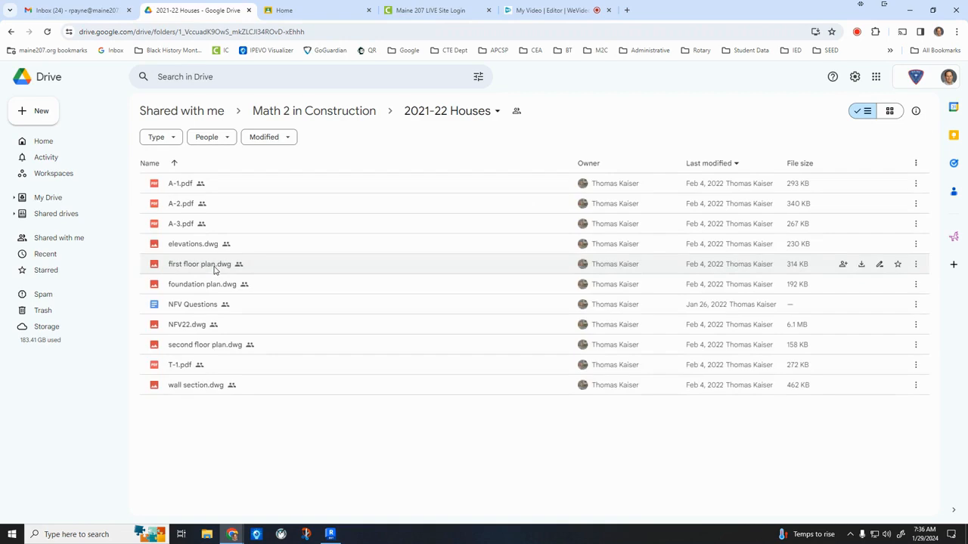
double_click(208, 367)
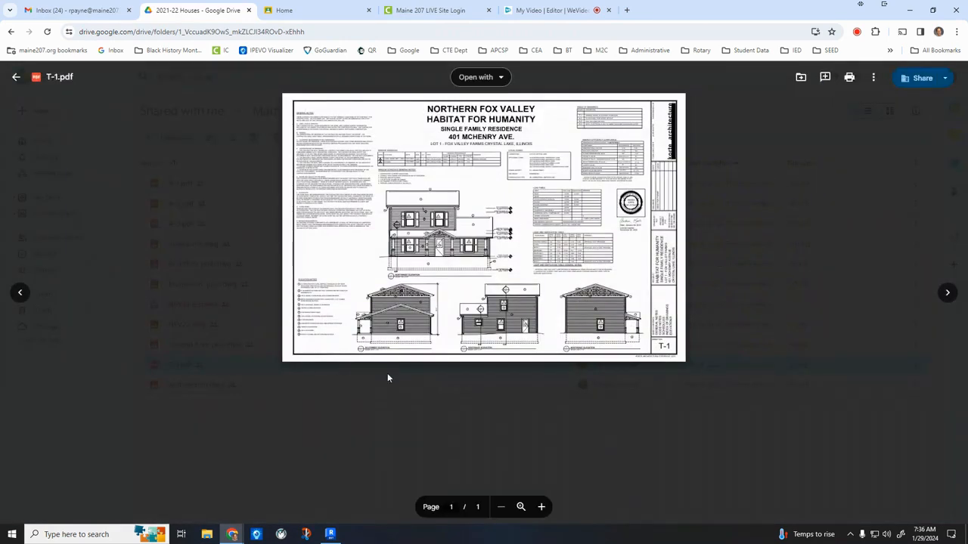
Examine the front porch and roof on the northwest, southwest and southeast elevations of the T-1 sheet.
click(541, 507)
click(541, 507)
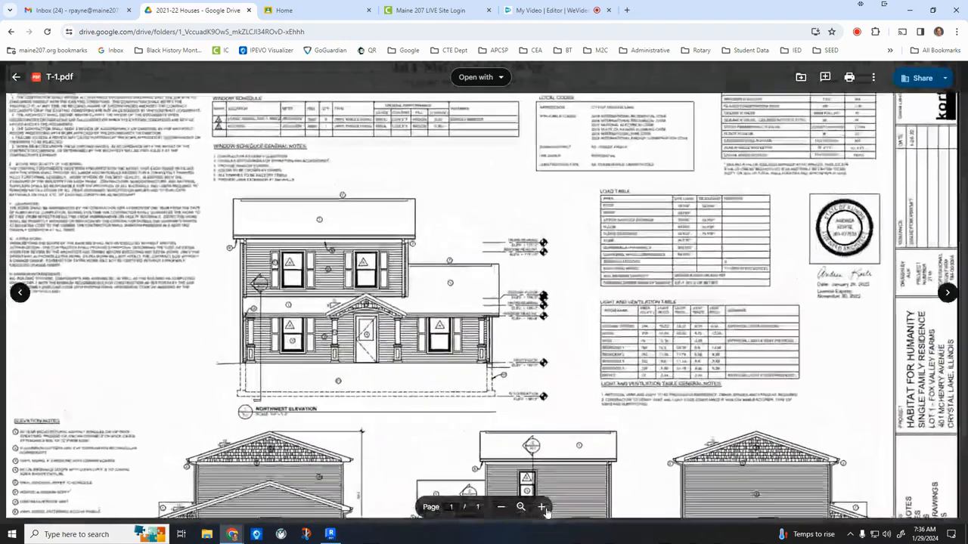
click(541, 508)
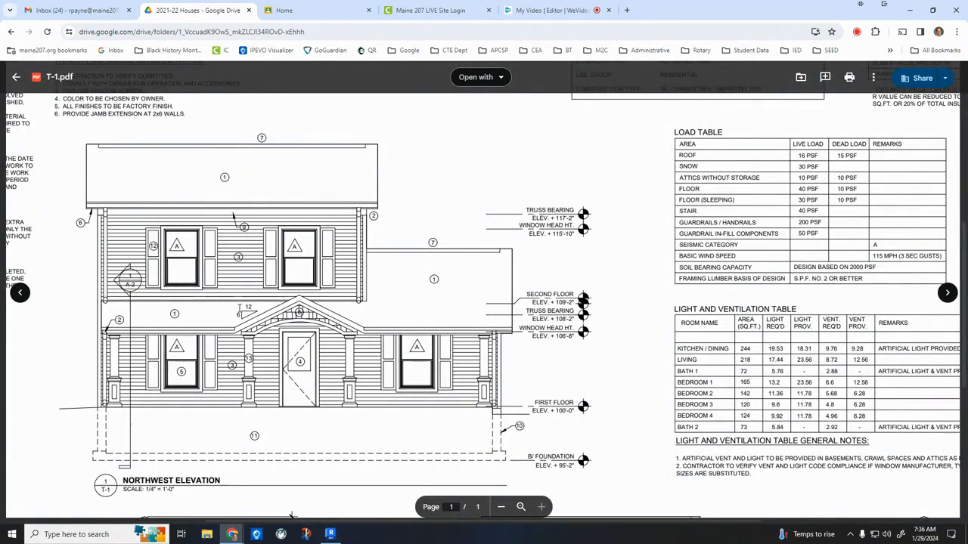
scroll(379, 223, down, 5)
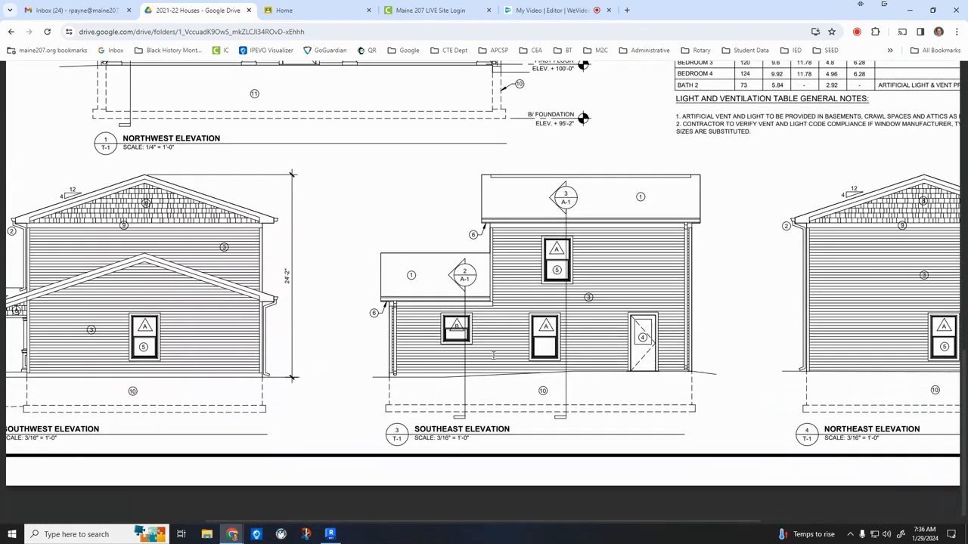
scroll(459, 352, left, 4)
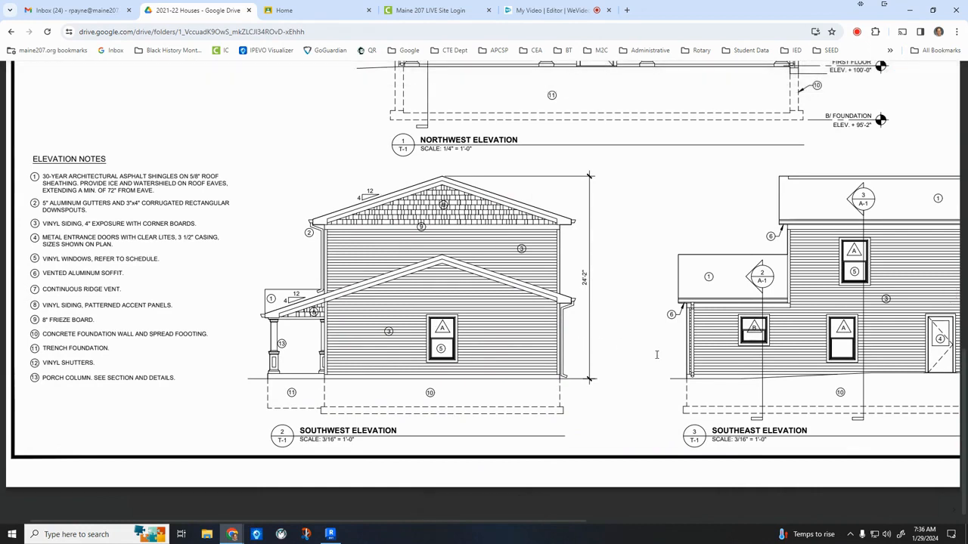
scroll(639, 361, up, 3)
scroll(484, 291, down, 2)
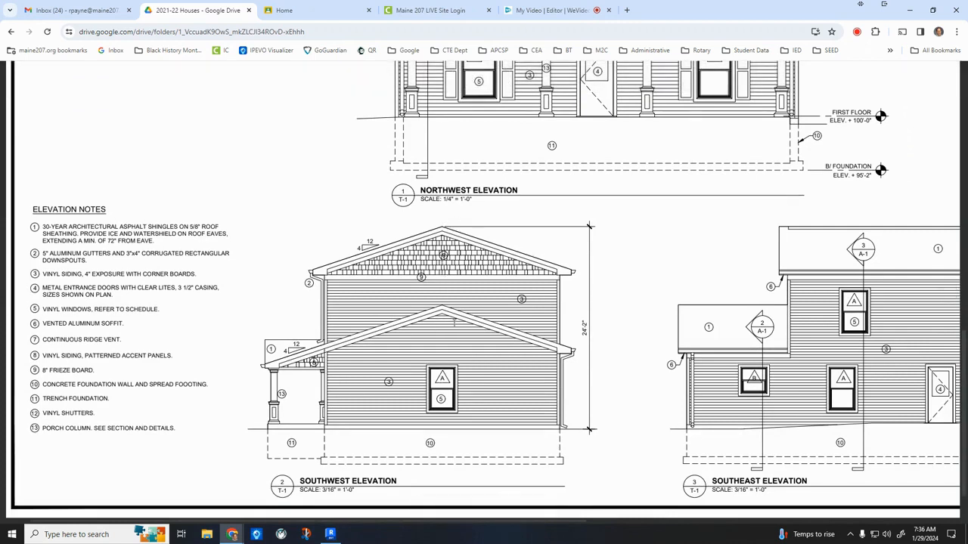
scroll(454, 321, up, 3)
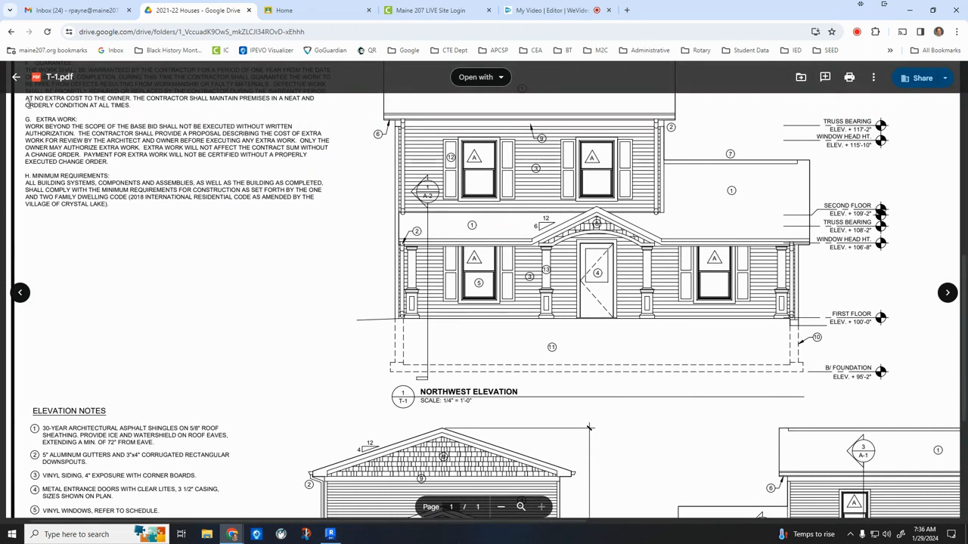
Close T-1.pdf, open A-1.pdf from the same folder and examine the front porch on the first floor plan.
click(16, 77)
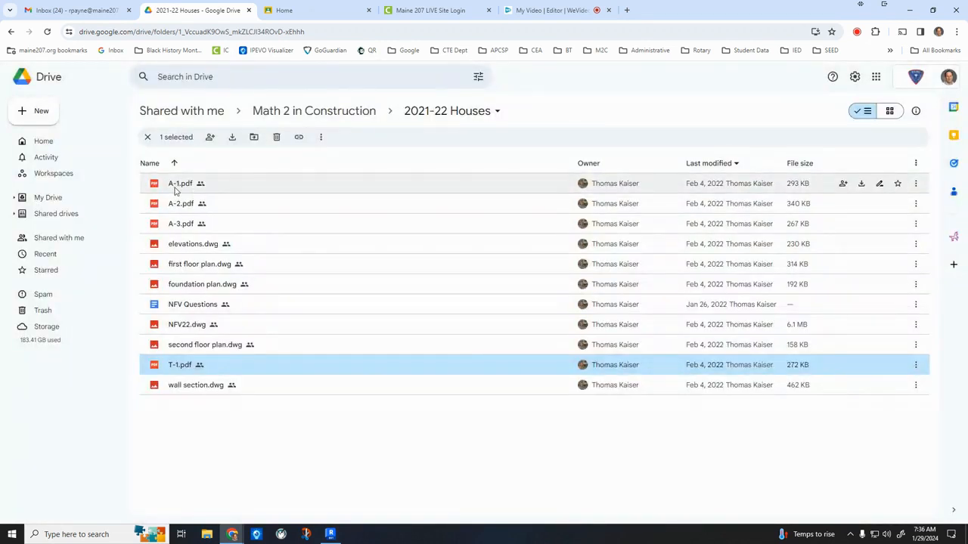
double_click(174, 189)
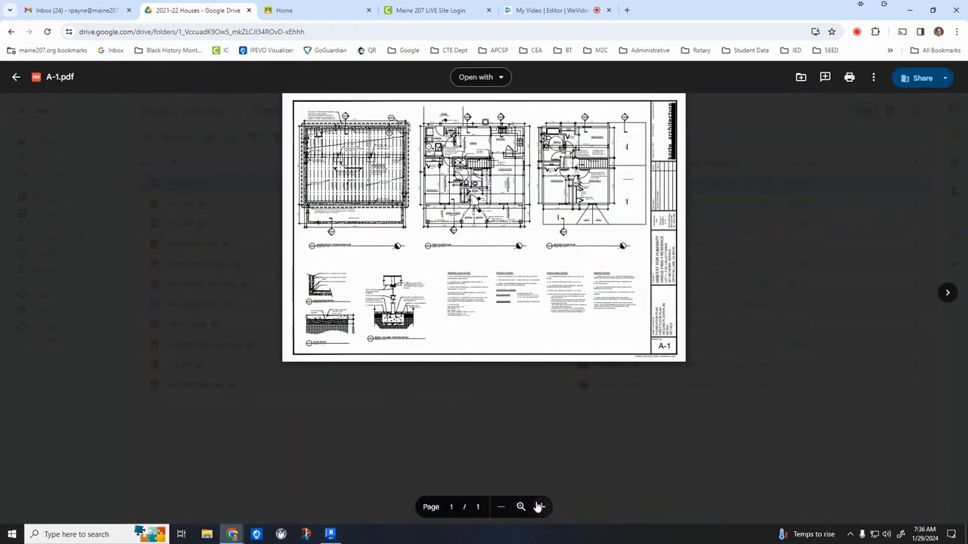
click(538, 506)
click(538, 507)
click(539, 506)
click(539, 506)
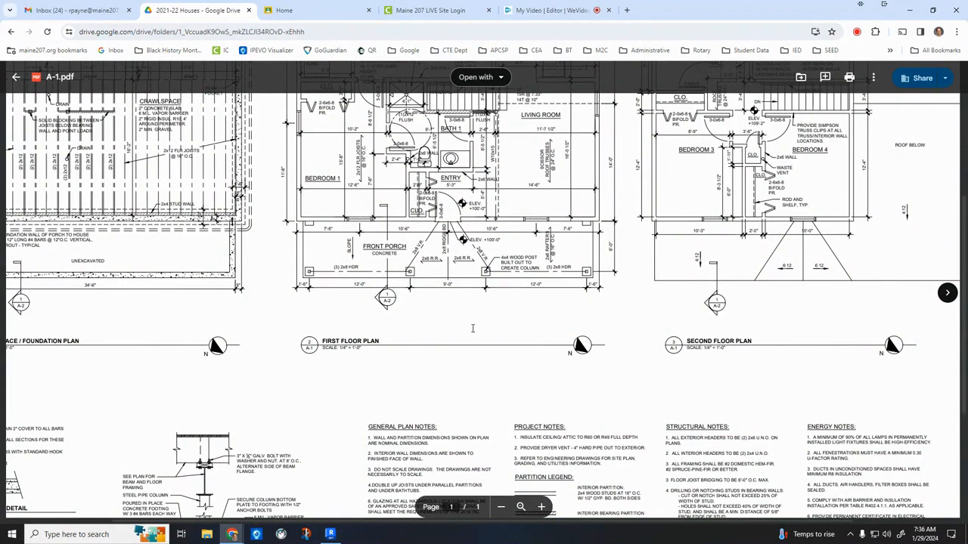
scroll(473, 328, up, 3)
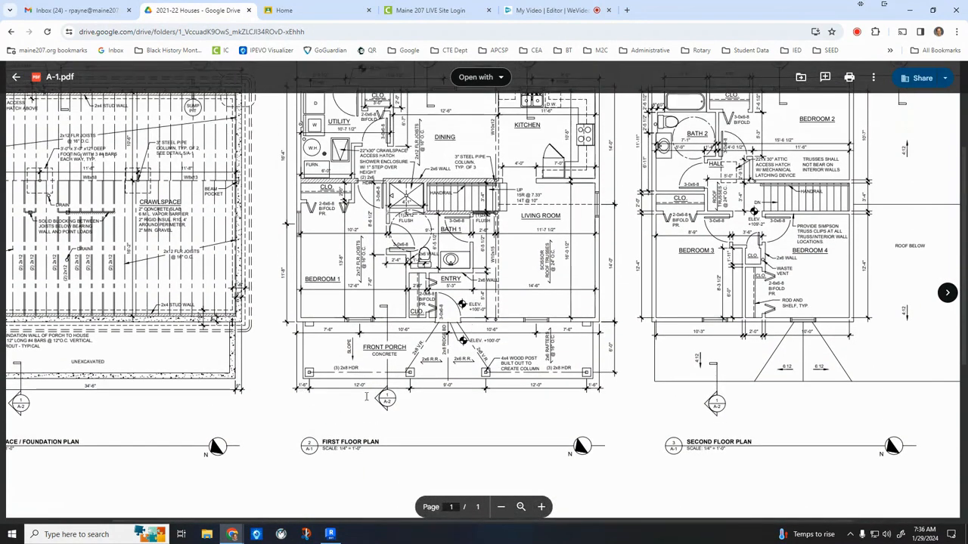
scroll(647, 428, right, 2)
scroll(647, 428, right, 2)
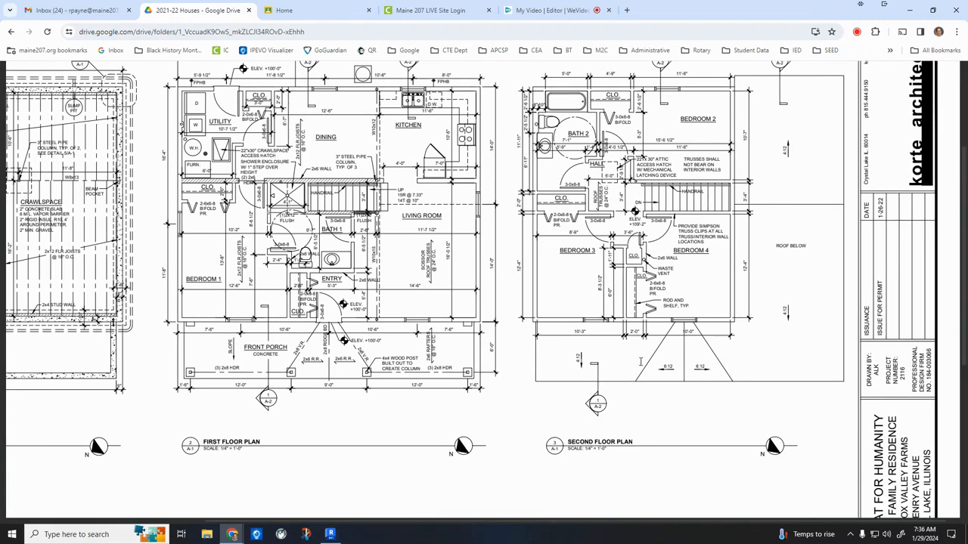
Switch to the Revit house model and open the 1ST FLOOR floor plan at the front wall.
click(330, 534)
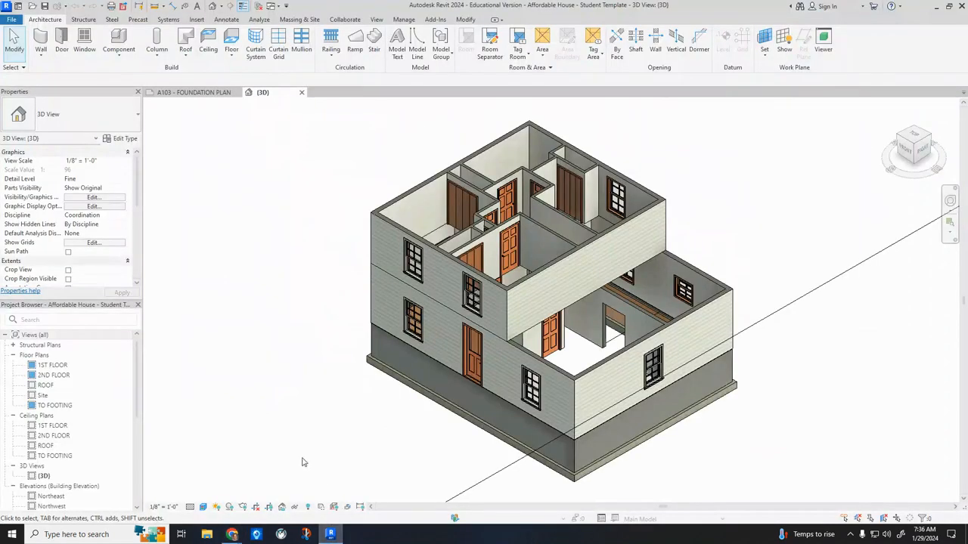
double_click(65, 367)
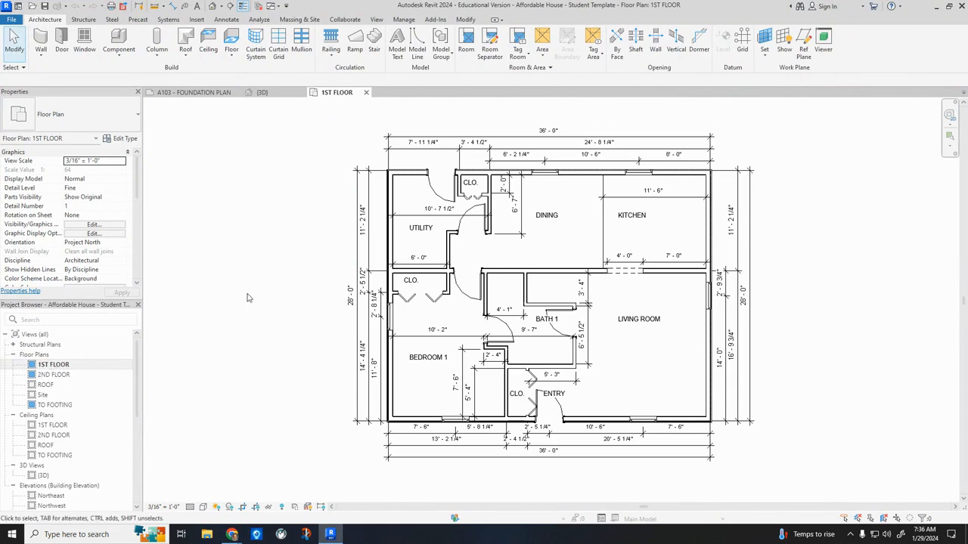
middle_drag(503, 473, 358, 398)
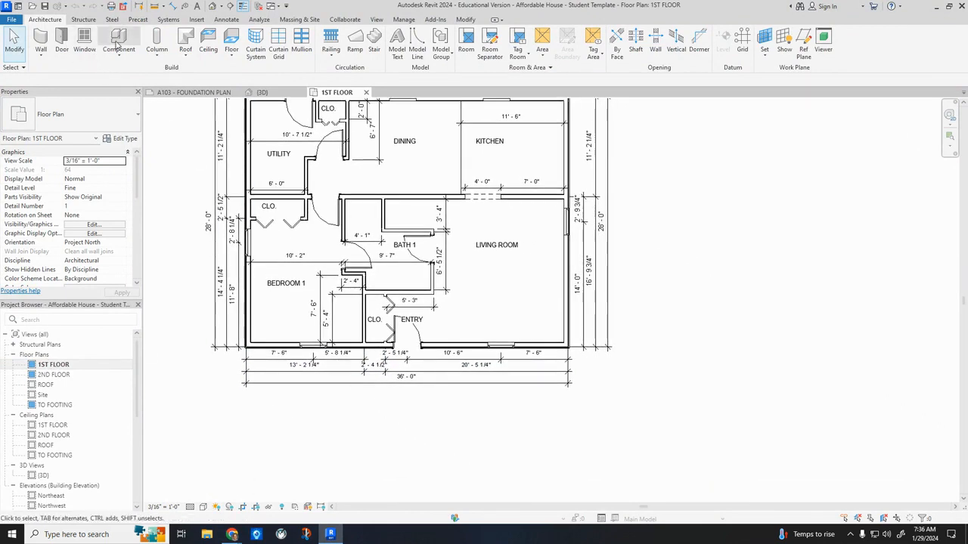
Start a new floor on the 1ST FLOOR level using the Generic - 4" CONCRETE SLAB ON GRADE type.
click(230, 41)
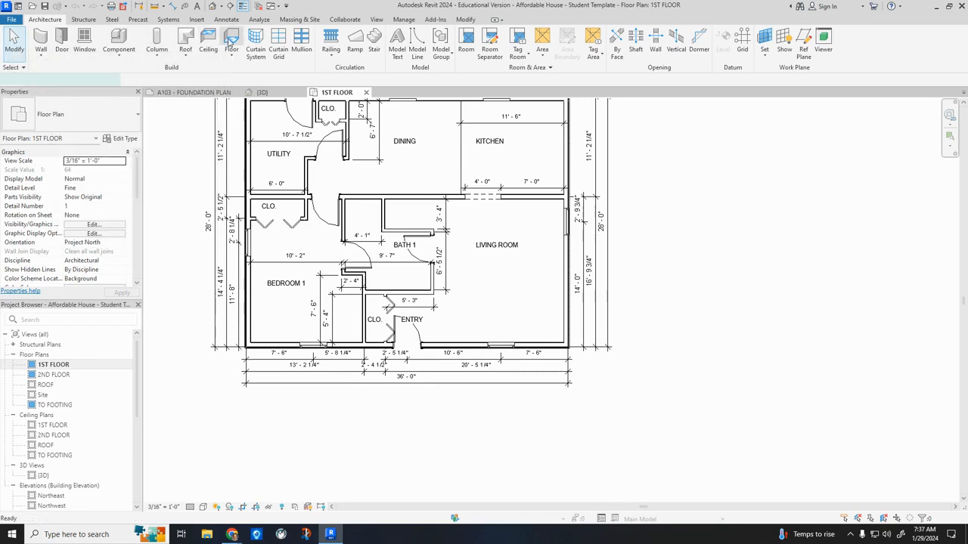
click(96, 113)
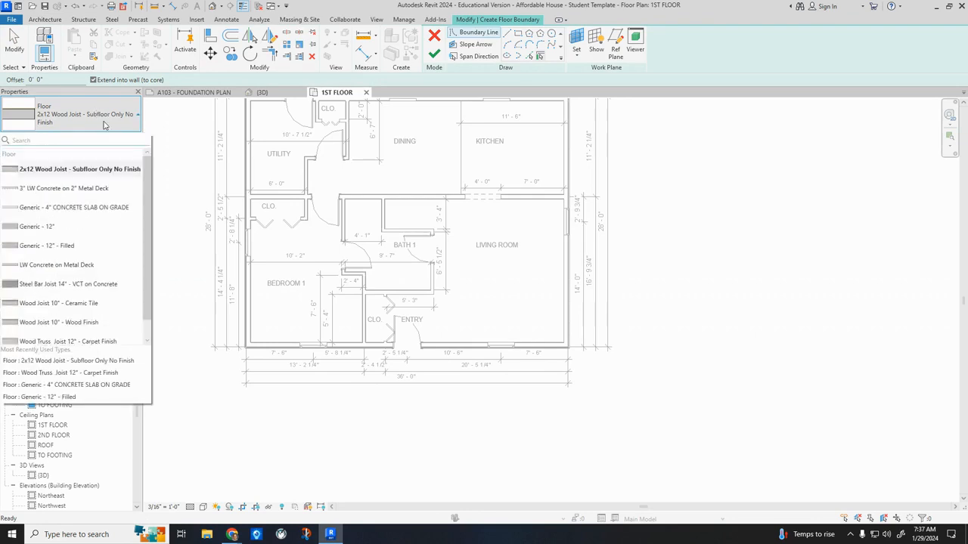
click(126, 216)
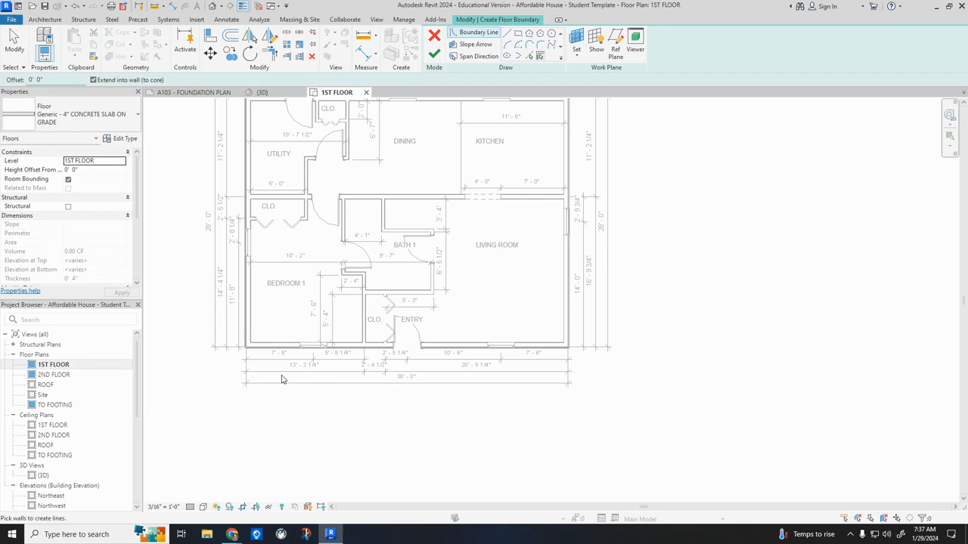
Check the front porch dimensions on the first floor plan in A-1.pdf in Chrome, and return to the Revit floor sketch.
scroll(249, 360, up, 5)
mouse_move(232, 535)
click(176, 469)
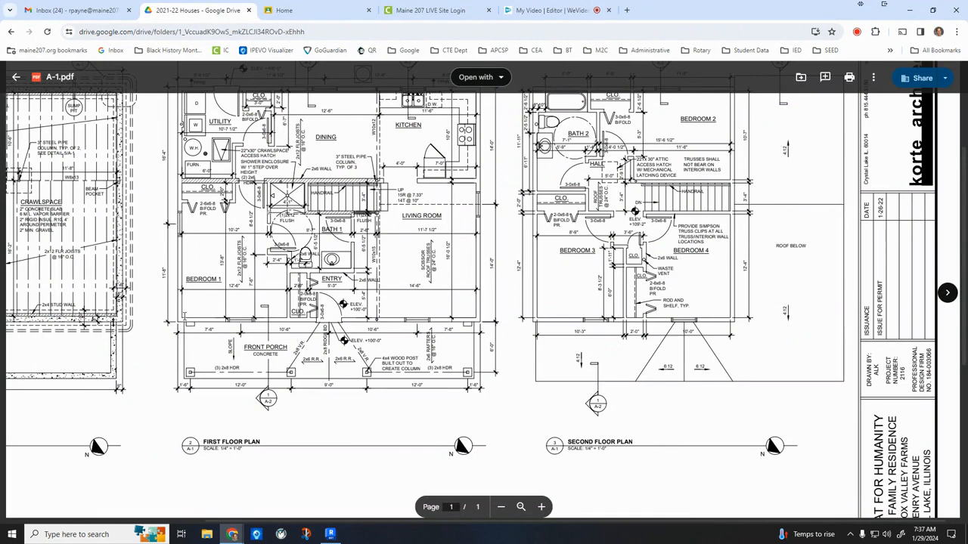
click(541, 507)
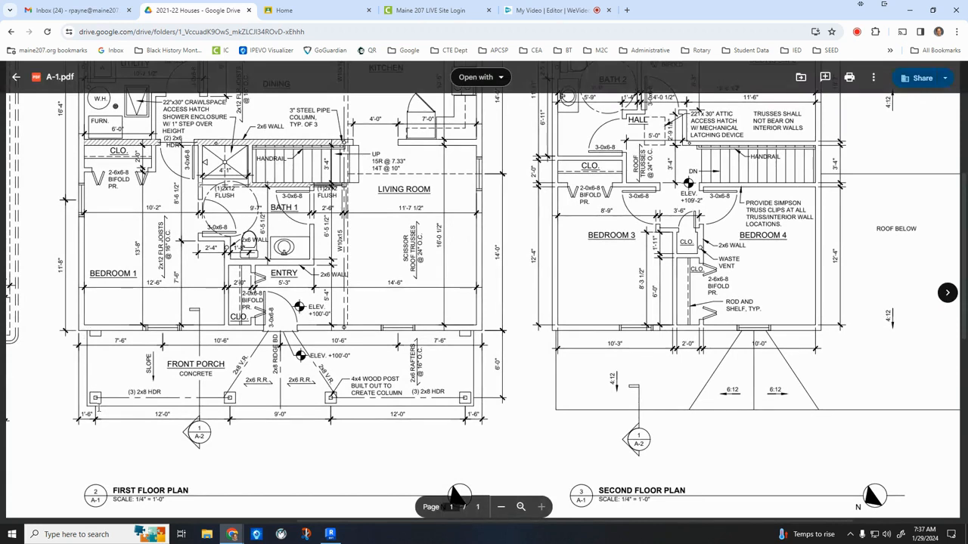
click(328, 534)
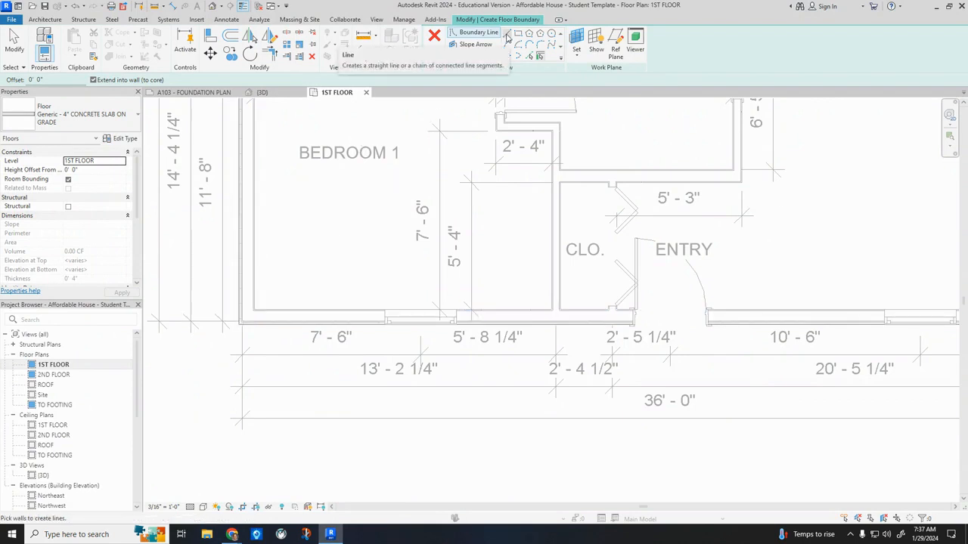
Draw the porch's first boundary line 6'-0" straight out from the front wall near Bedroom 1's outer corner, checking the depth in A-1.pdf.
click(508, 37)
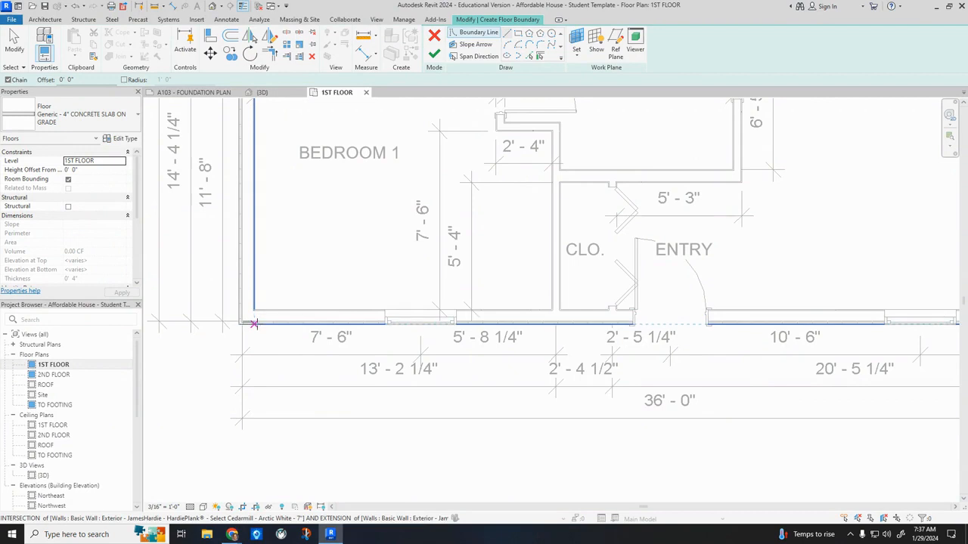
click(255, 325)
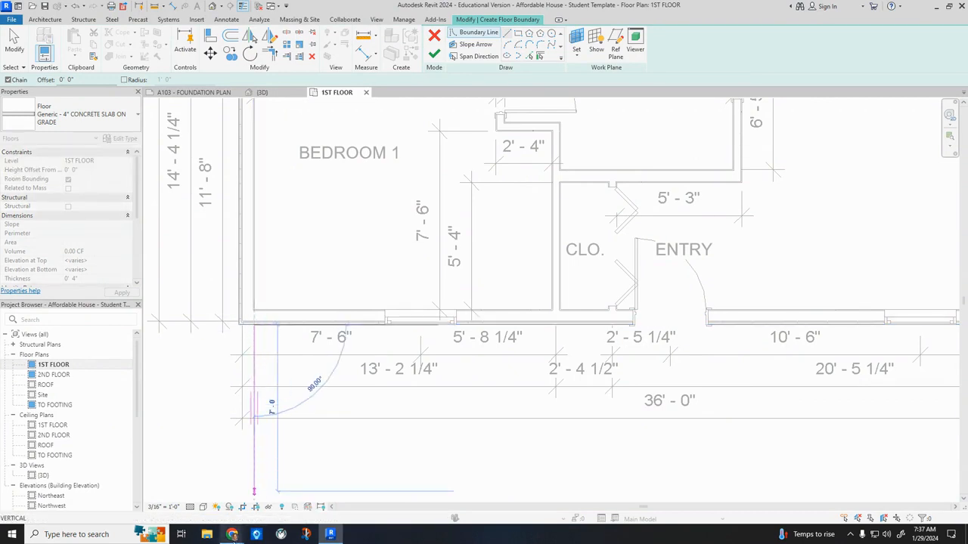
mouse_move(232, 534)
click(205, 505)
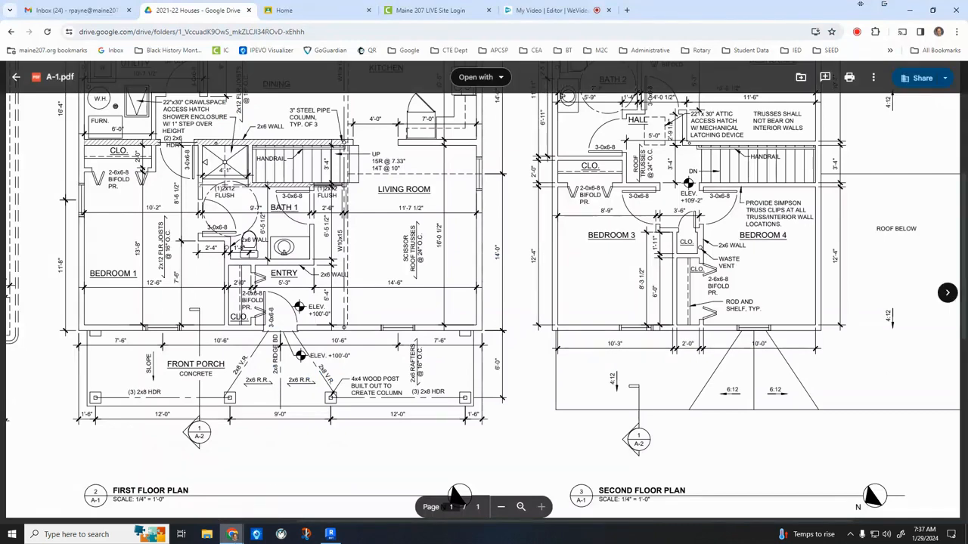
click(330, 534)
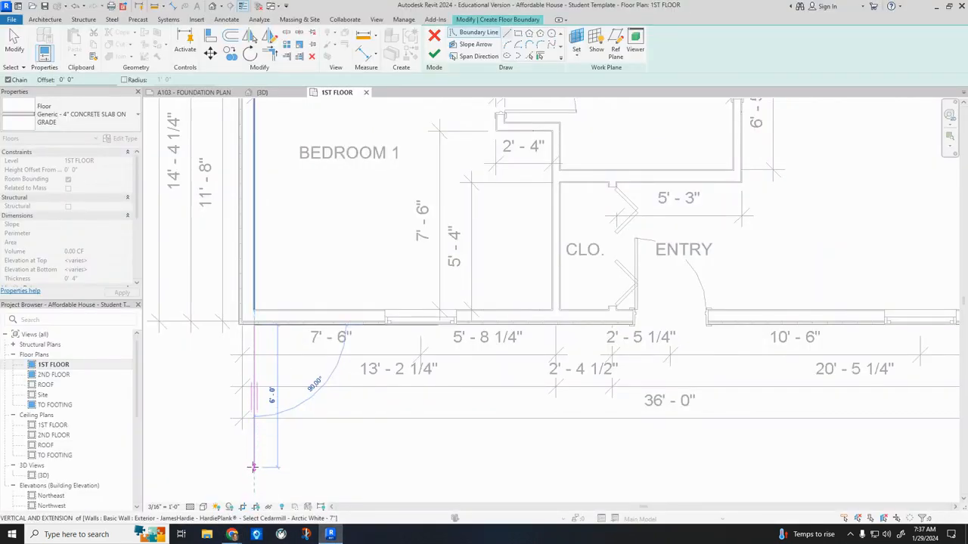
click(252, 466)
Complete the rectangular porch boundary 35'-0" wide along the front wall, closing it at the starting corner, and finish the floor.
scroll(253, 467, down, 2)
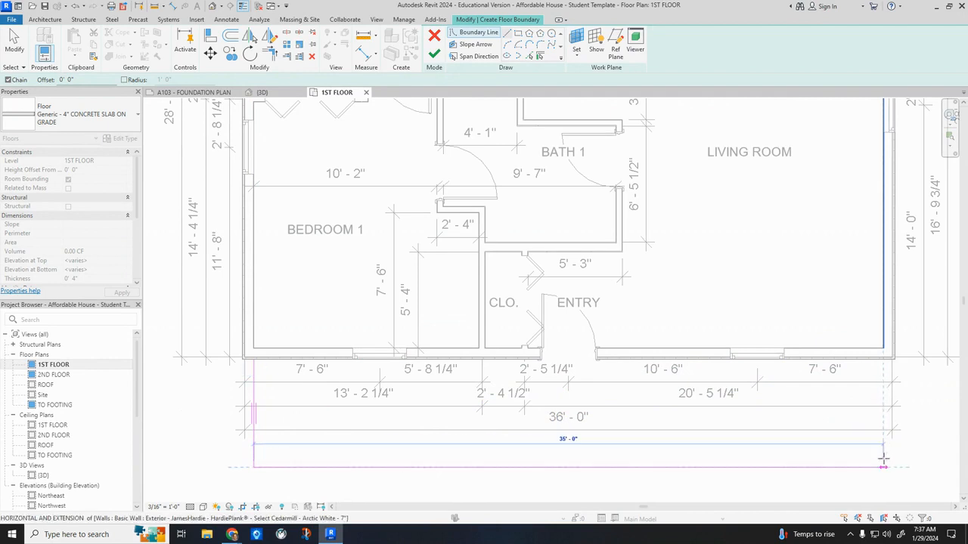
click(882, 467)
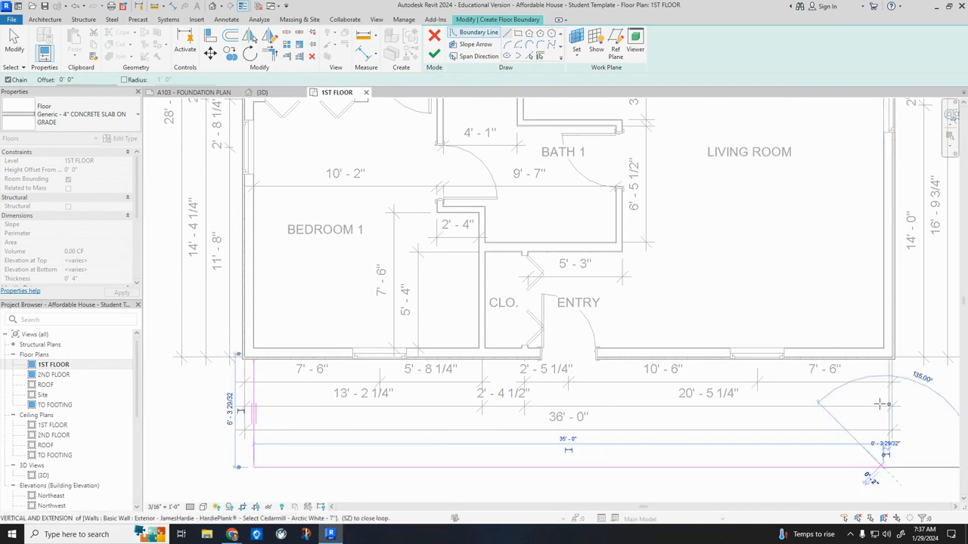
click(882, 359)
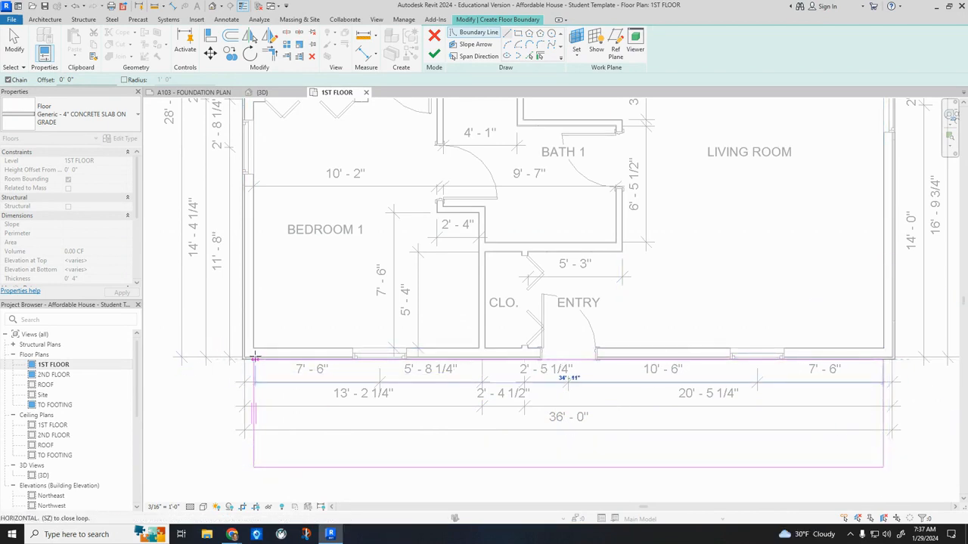
click(254, 360)
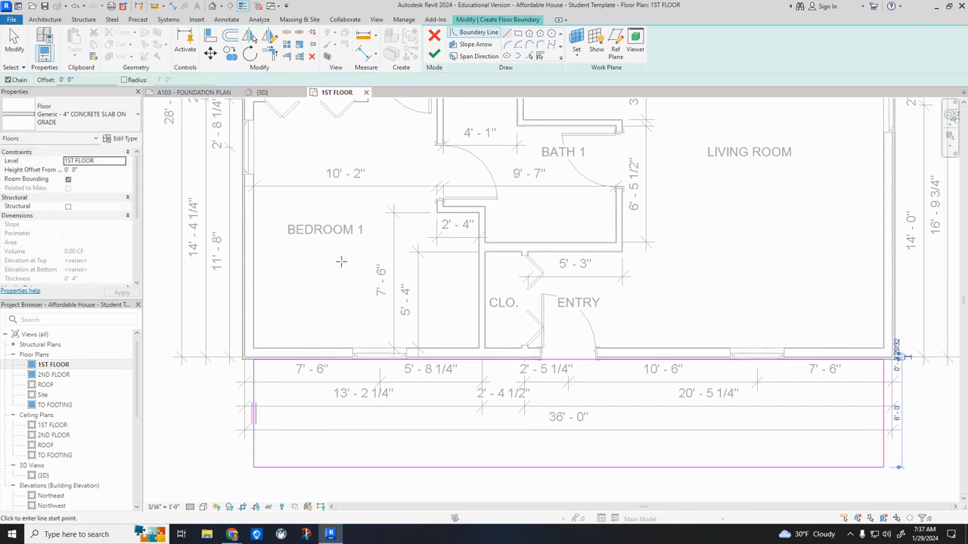
click(434, 55)
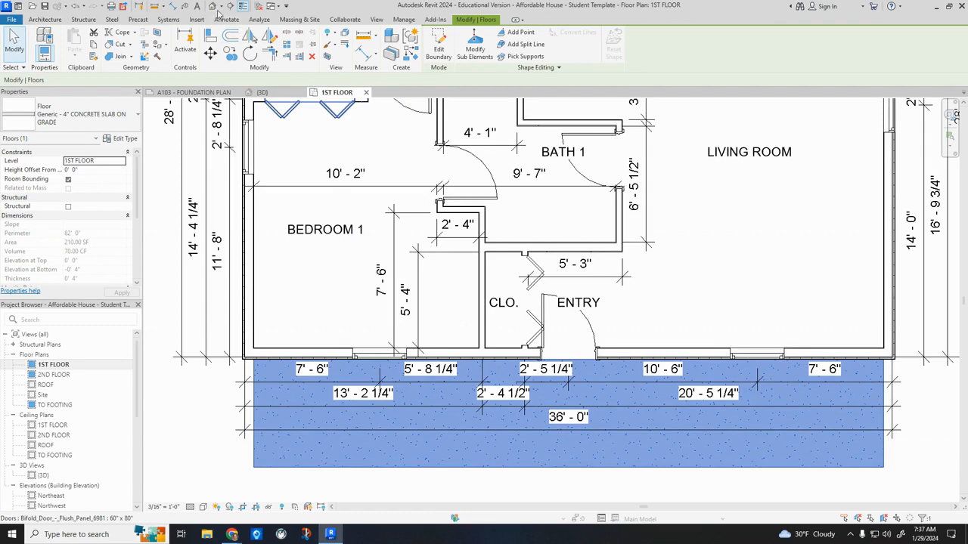
Open the 3D view and examine how the porch slab meets the house's floor edge and foundation wall at the front corner.
click(214, 6)
scroll(558, 463, up, 4)
scroll(558, 463, up, 3)
shift+middle_drag(558, 462, 481, 329)
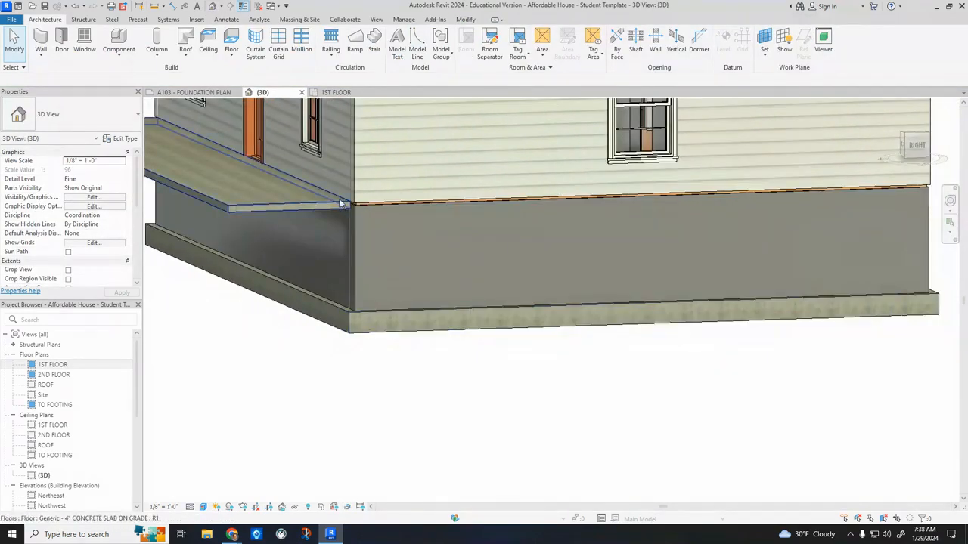
scroll(341, 208, up, 6)
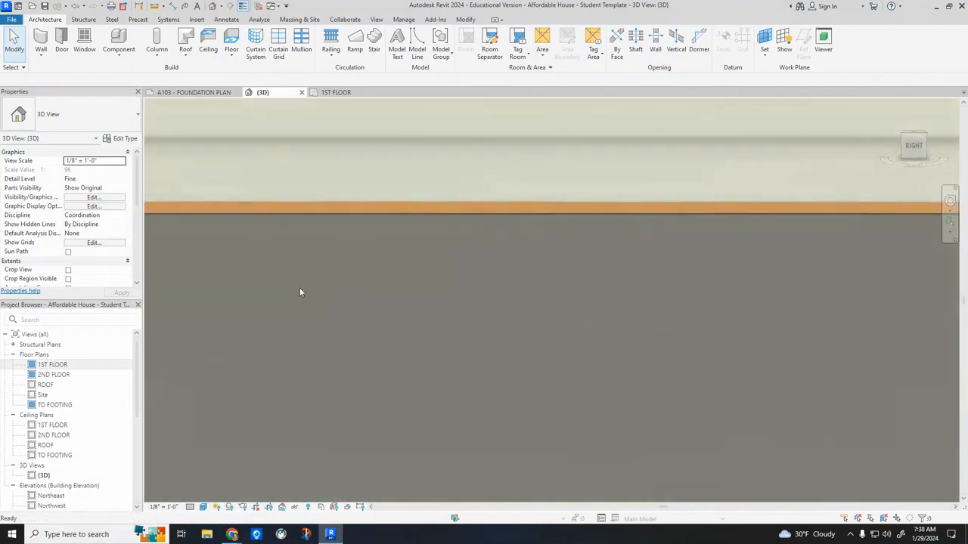
shift+middle_drag(300, 293, 287, 144)
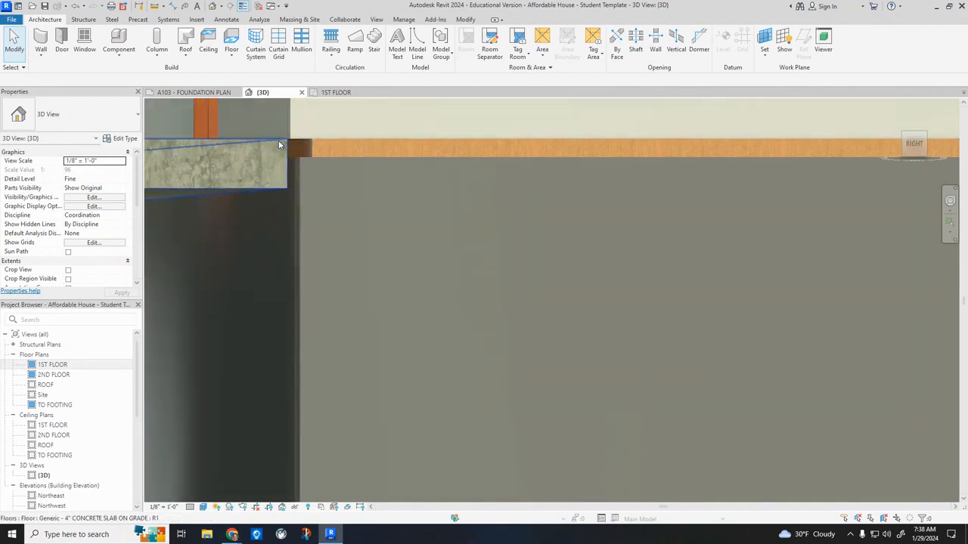
In the 1ST FLOOR plan, cut a building section from in front of the porch slab through the front wall into Bedroom 1.
shift+middle_drag(282, 186, 284, 196)
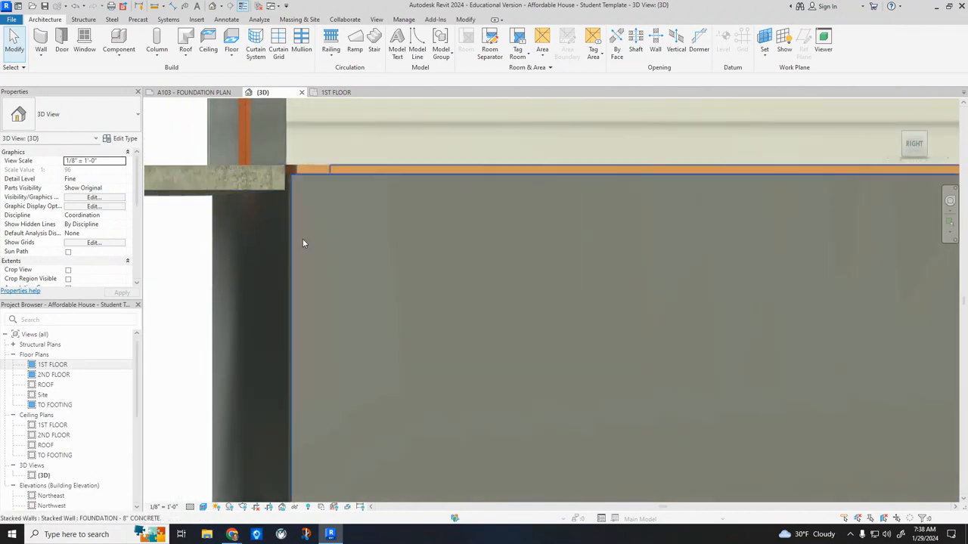
scroll(367, 345, down, 2)
shift+middle_drag(365, 295, 485, 385)
scroll(401, 325, down, 3)
scroll(485, 385, down, 2)
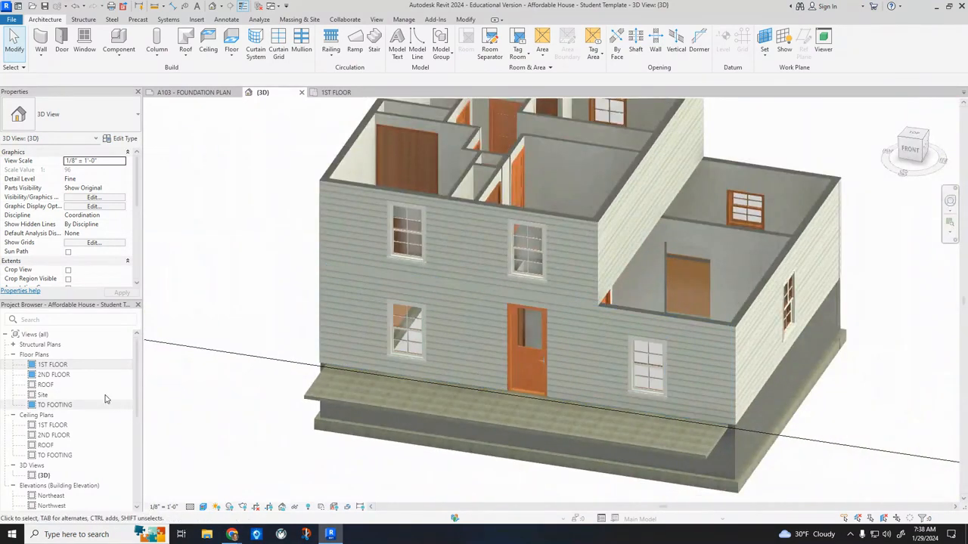
double_click(53, 364)
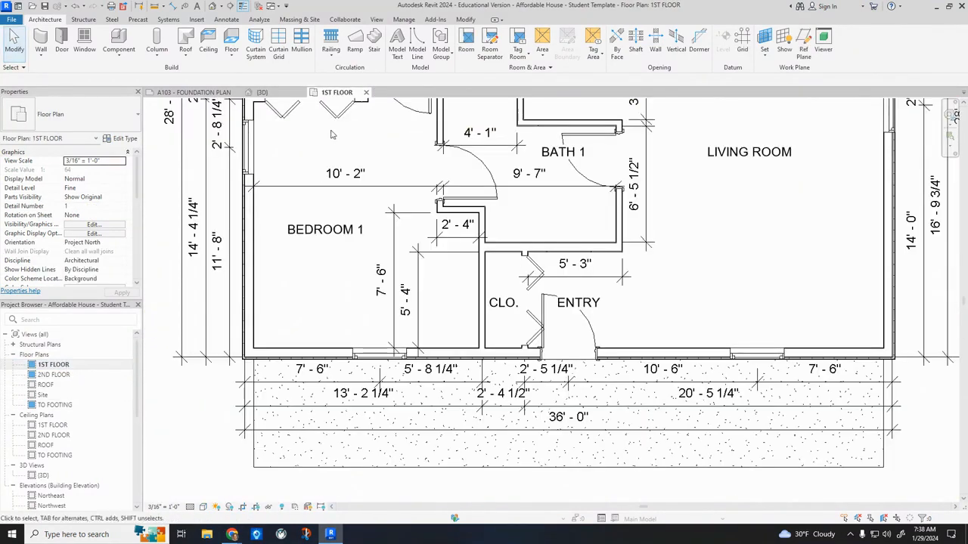
click(242, 6)
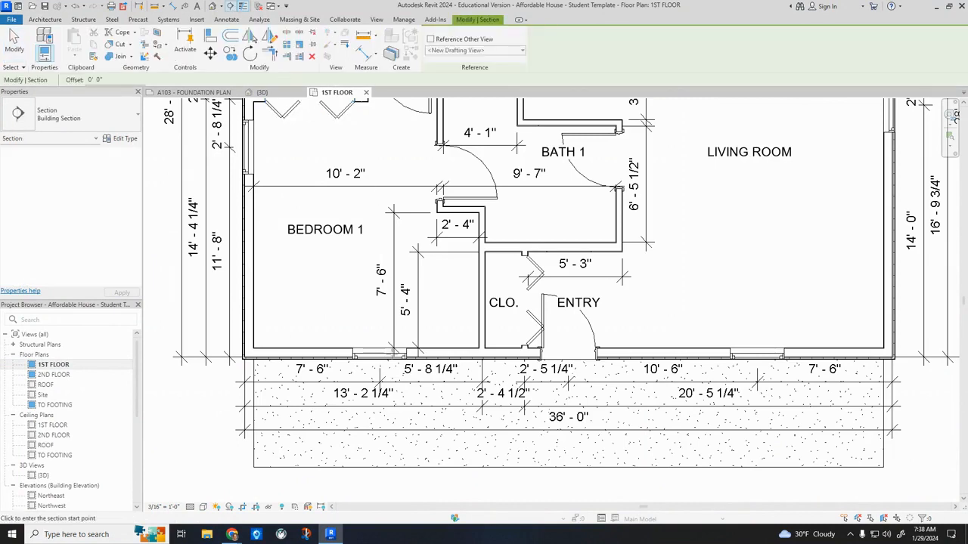
click(384, 473)
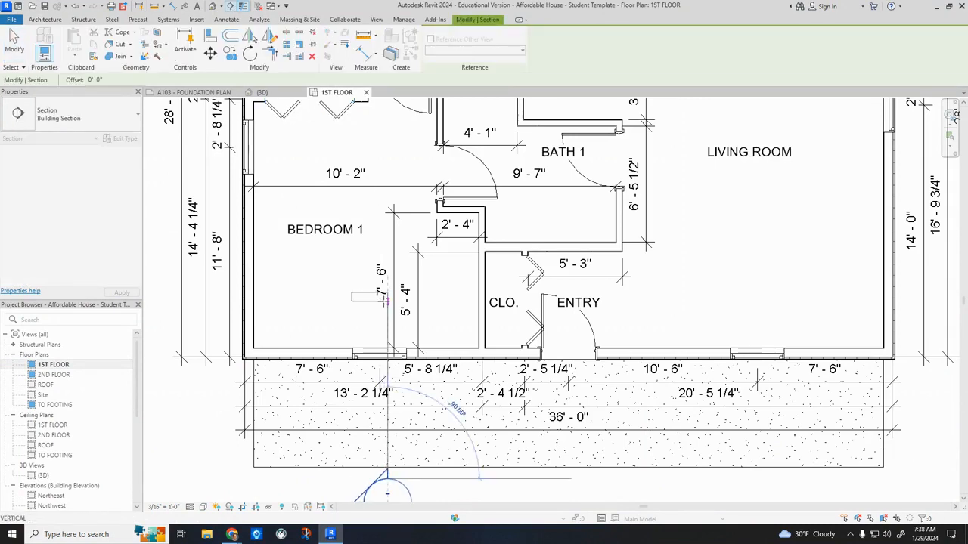
click(387, 301)
click(287, 271)
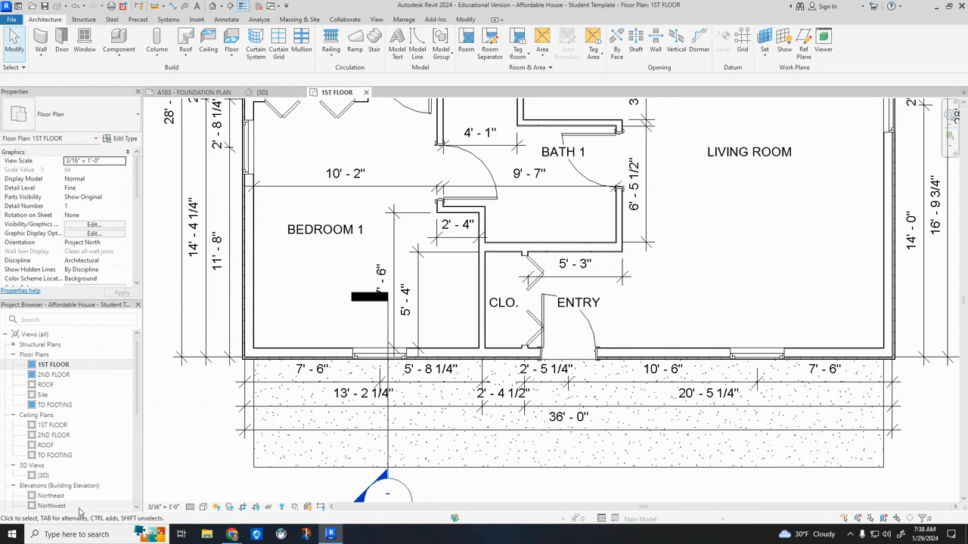
Open the Section 1 view and focus on the joint between the porch slab and the foundation wall.
scroll(22, 446, down, 3)
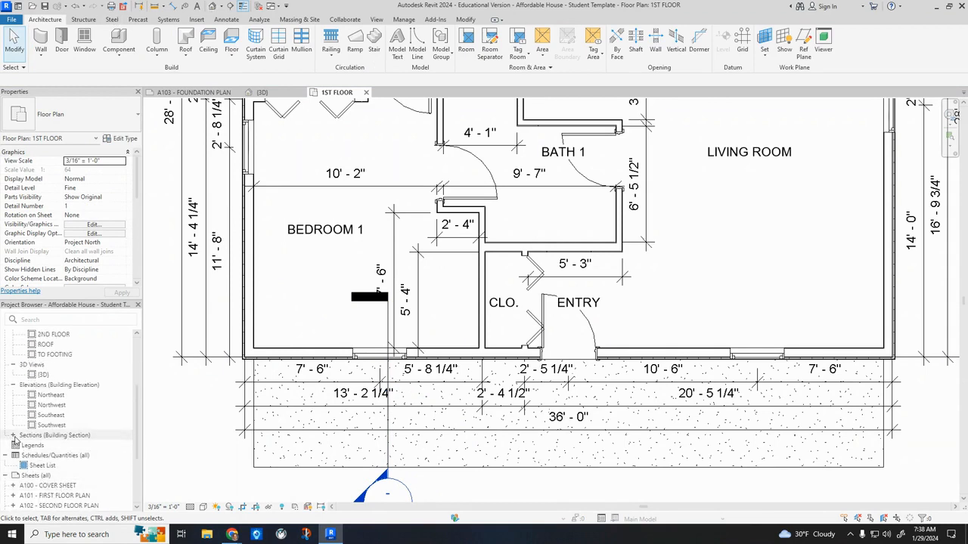
click(13, 435)
click(82, 447)
double_click(82, 446)
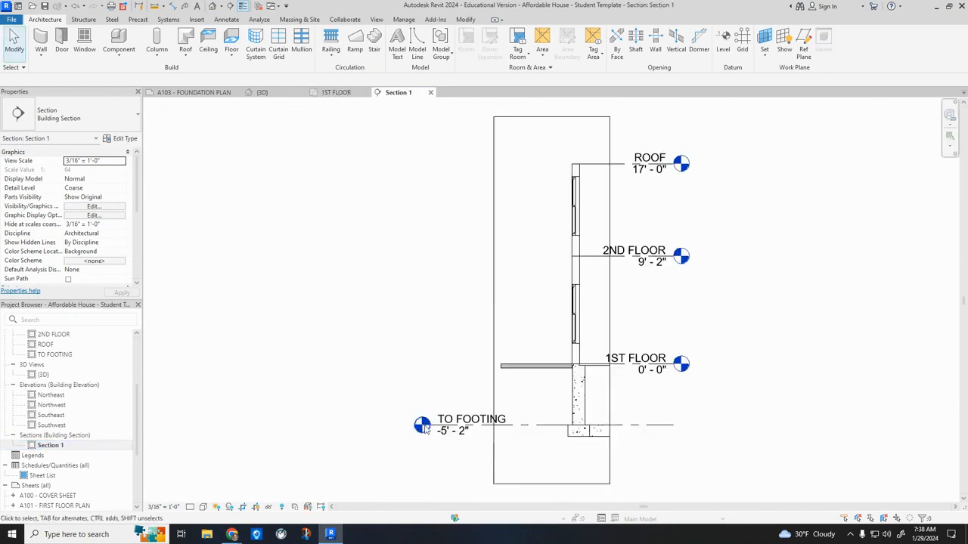
scroll(561, 388, up, 10)
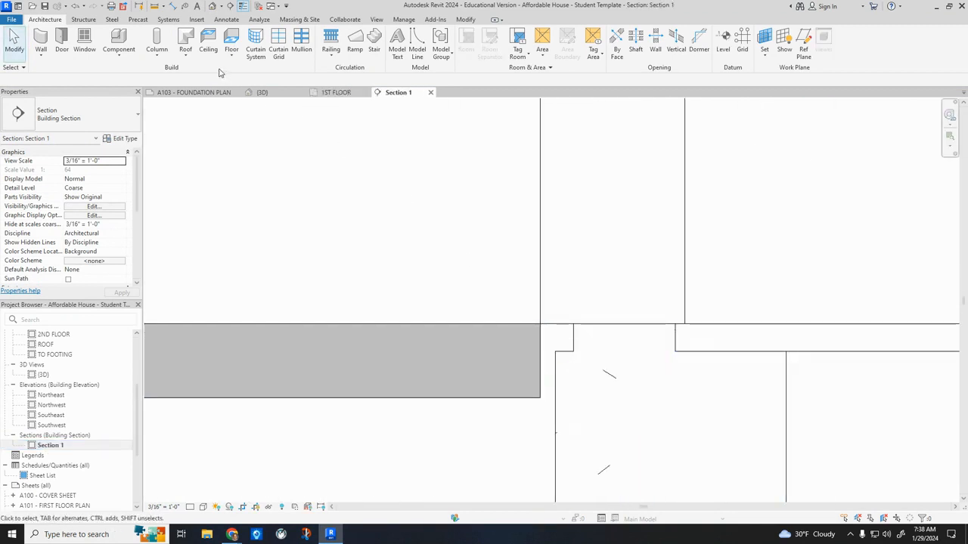
Align the porch slab's inner edge to the outer face of the foundation wall, with the Align preference set to Wall faces.
click(501, 323)
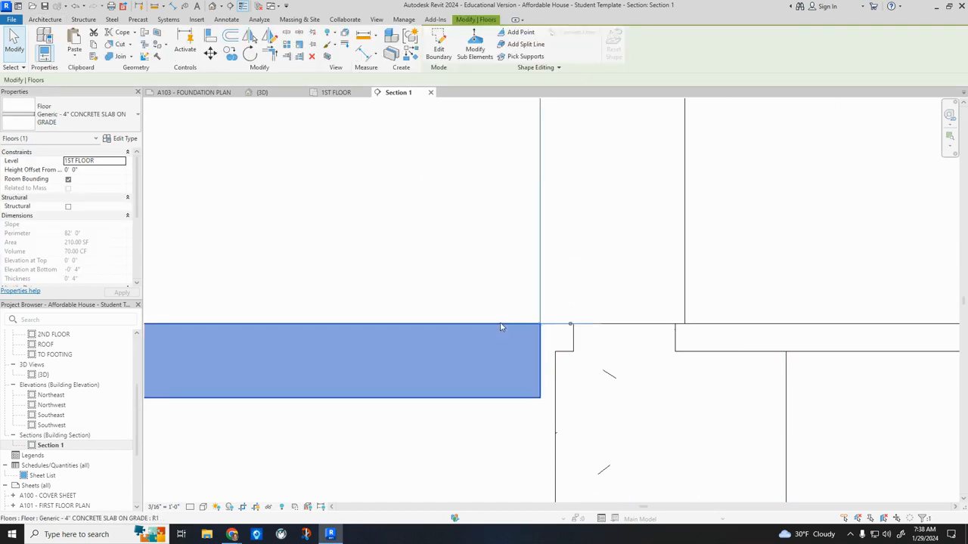
click(211, 35)
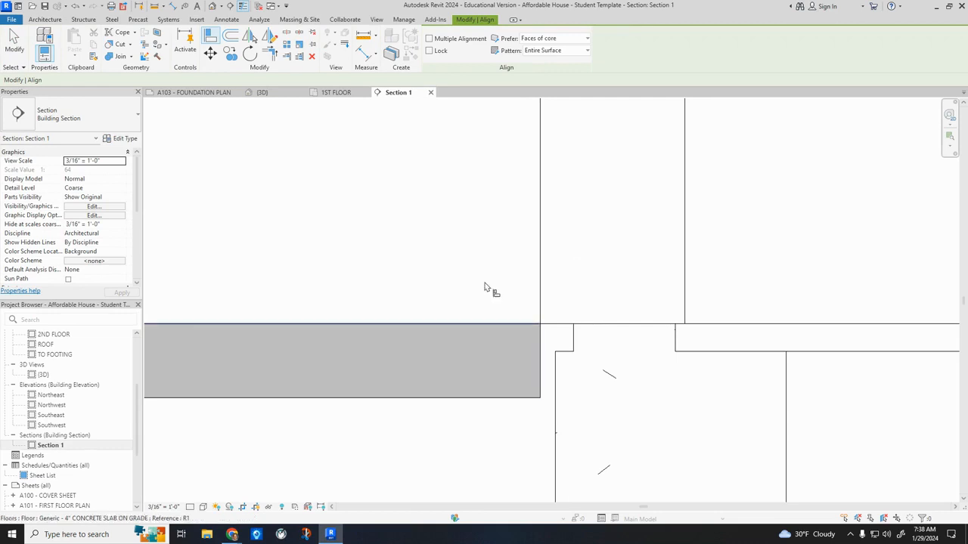
click(549, 43)
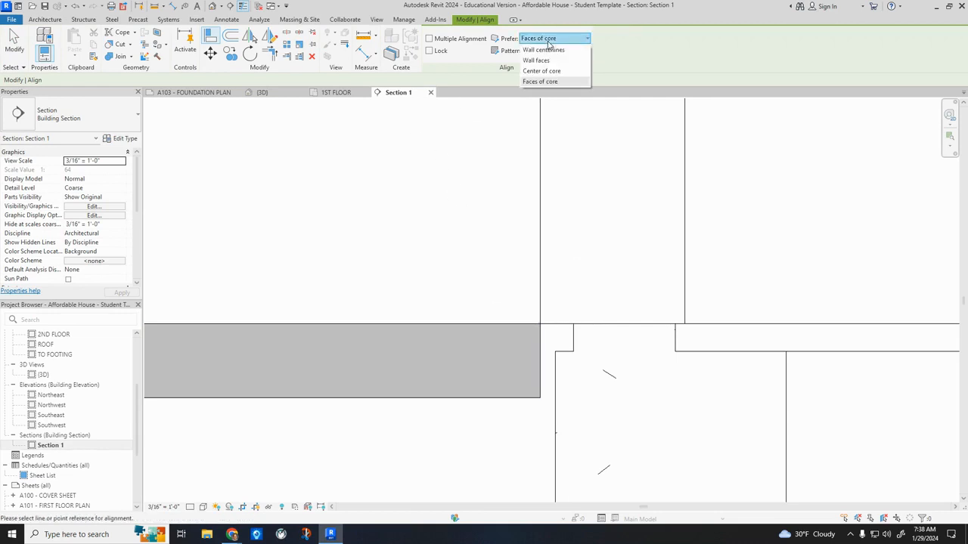
click(536, 60)
click(557, 398)
click(541, 392)
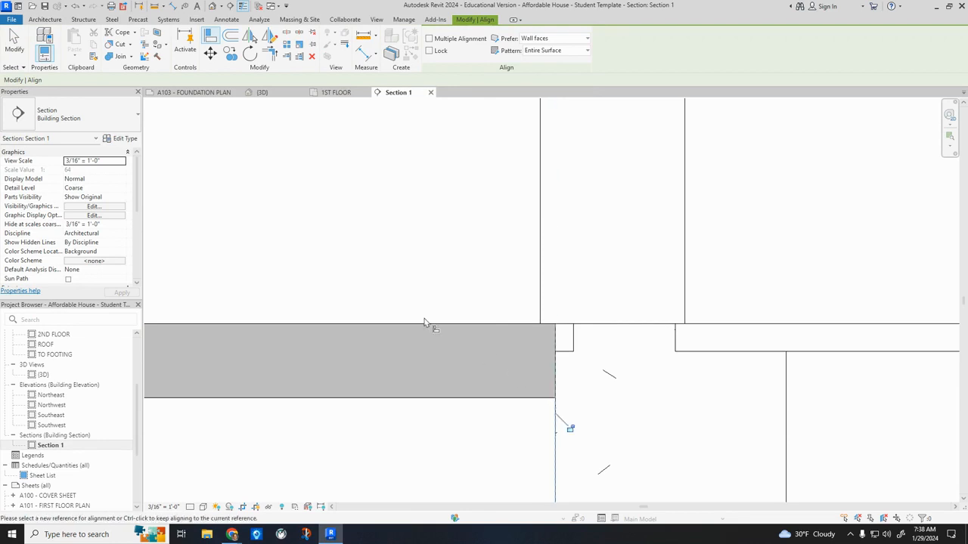
scroll(385, 330, up, 4)
key(Escape)
key(Escape)
Set Section 1's detail level to Fine and check how the slab meets the wall layers.
click(190, 506)
click(201, 496)
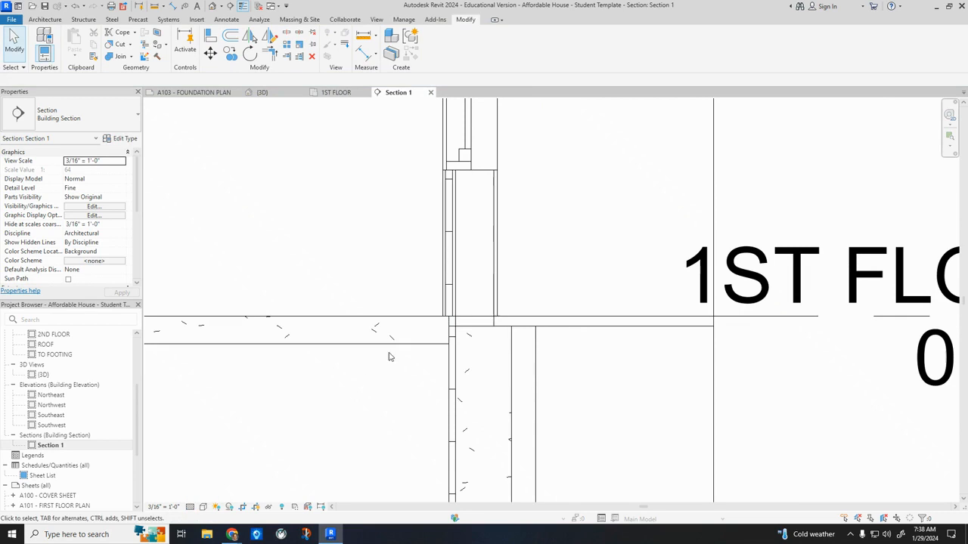
scroll(449, 315, up, 5)
scroll(470, 367, down, 8)
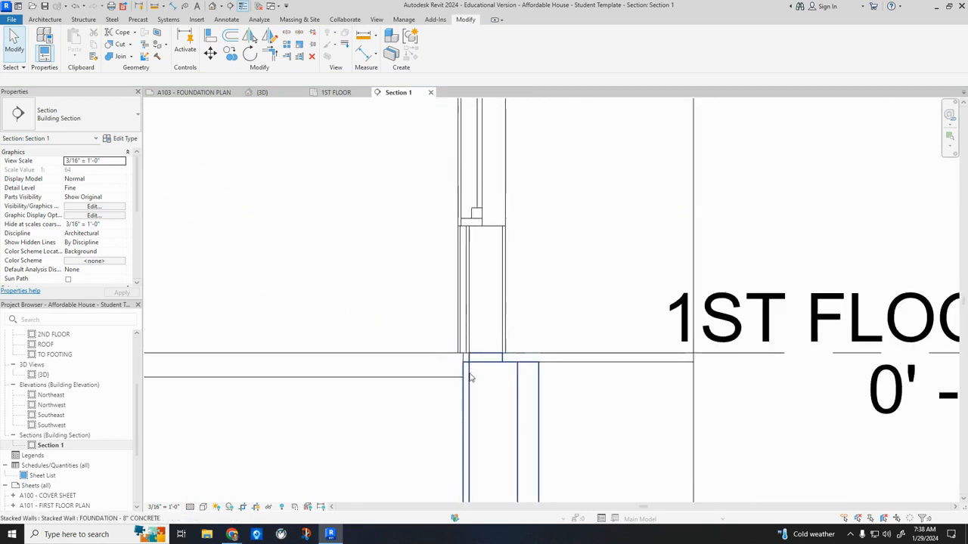
scroll(377, 411, down, 2)
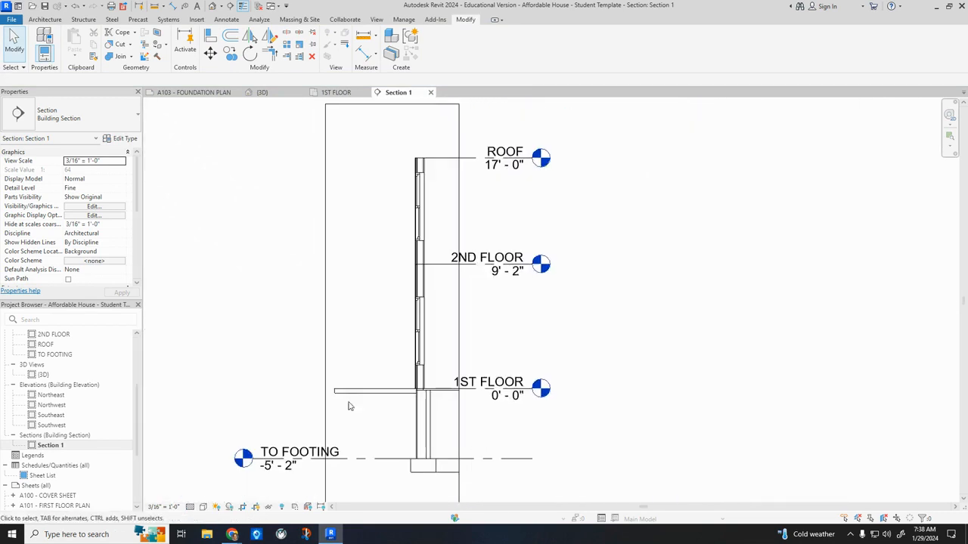
scroll(126, 440, up, 5)
In the 1ST FLOOR plan, move the front wall's overall 36'-0" dimension and the interior wall dimension string below the porch slab.
double_click(53, 365)
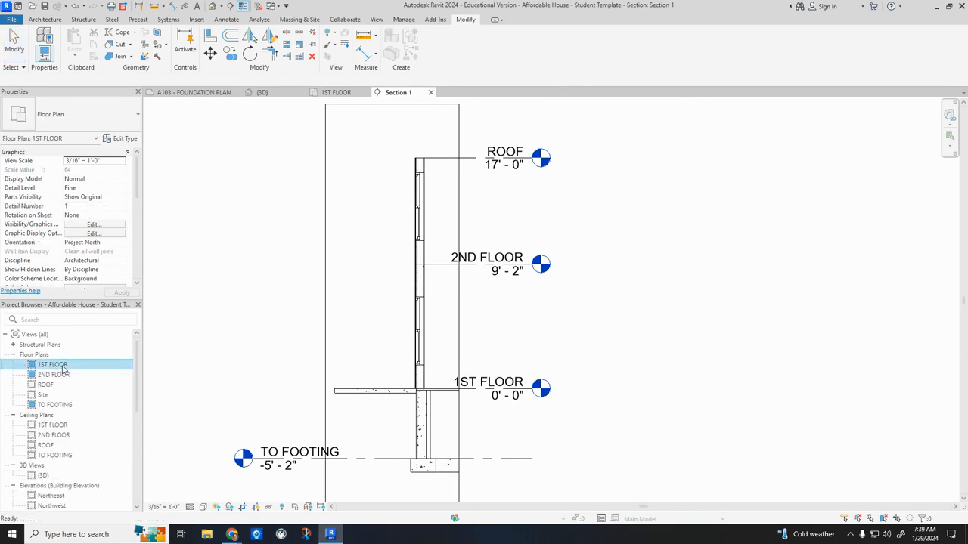
scroll(384, 391, down, 4)
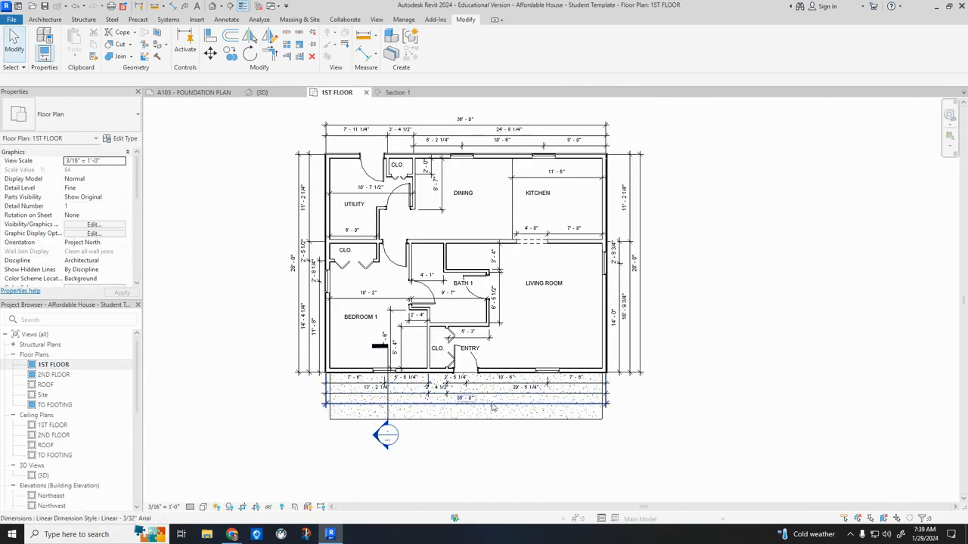
click(492, 406)
drag(501, 405, 502, 450)
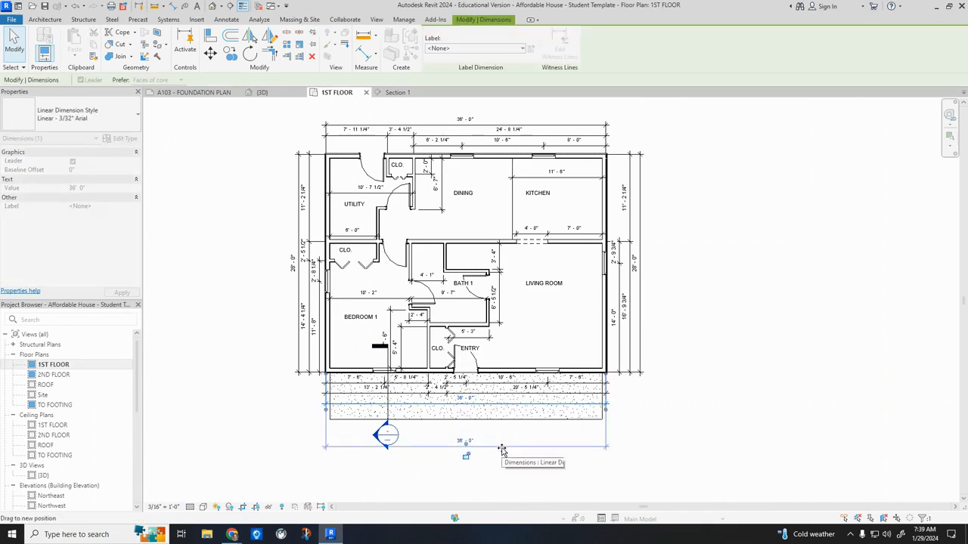
click(492, 415)
drag(492, 414, 493, 437)
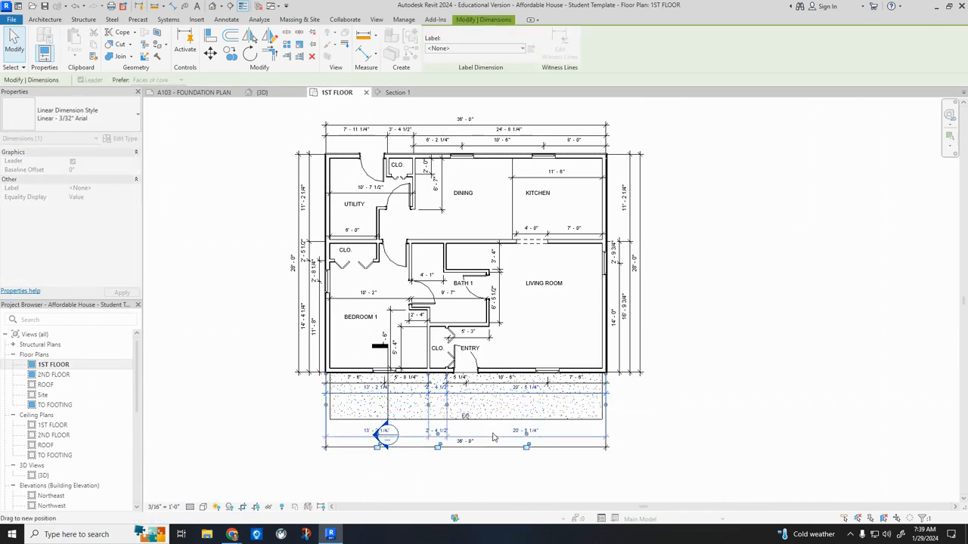
Move the front door and living room window dimension string (2'-5 1/4", 10'-6", 7'-6") below the porch slab.
click(500, 388)
click(514, 371)
drag(491, 384, 493, 428)
scroll(493, 428, up, 3)
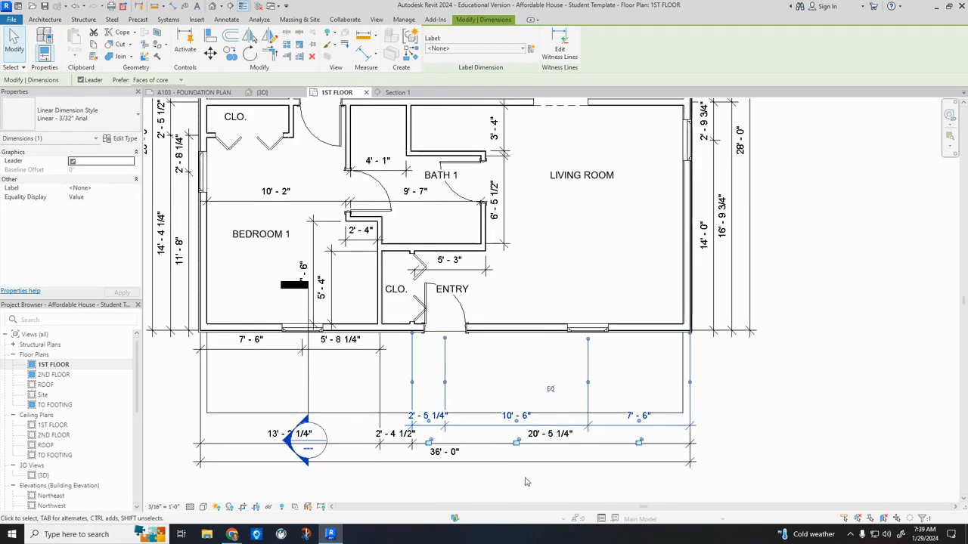
Respace the front dimension strings below the porch and bring Bedroom 1's window dimensions down in line with the door and window string.
click(519, 466)
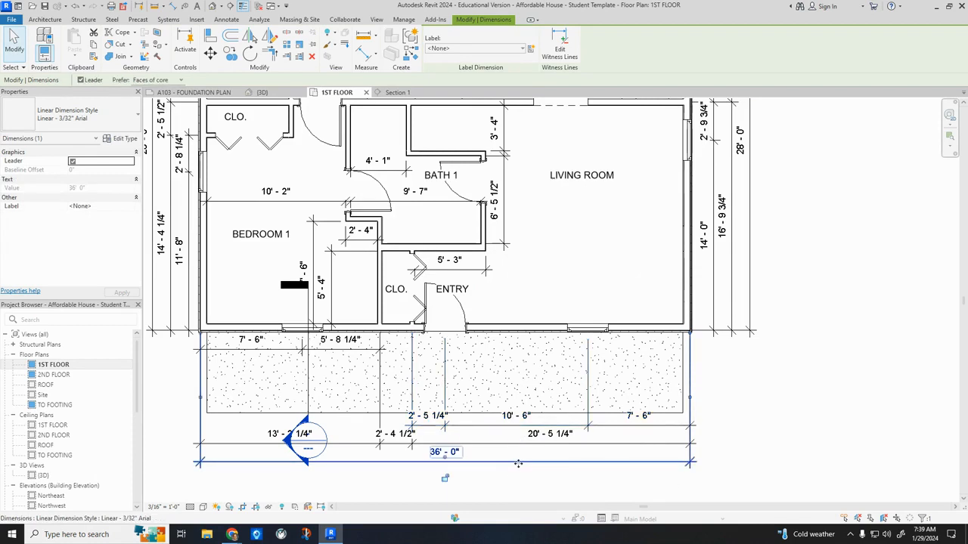
mouse_move(518, 463)
mouse_down()
mouse_move(518, 476)
mouse_move(510, 445)
mouse_up()
click(511, 449)
click(508, 427)
key(Escape)
click(360, 350)
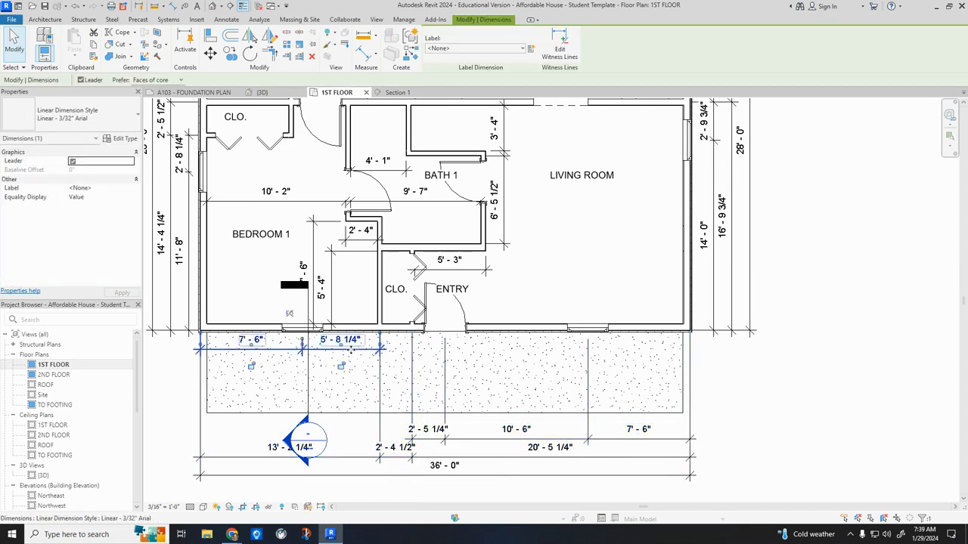
drag(321, 356, 317, 428)
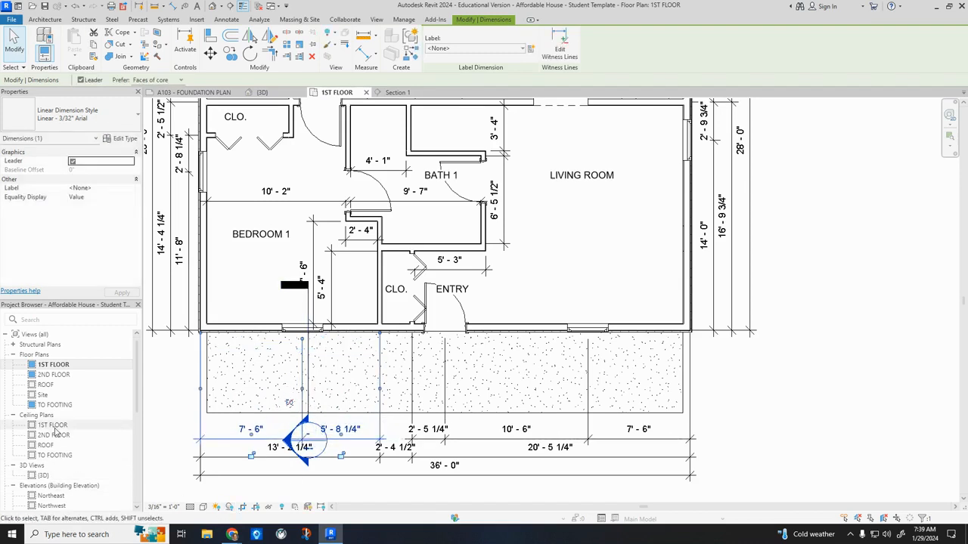
On sheet A101 - FIRST FLOOR PLAN, delete the plan viewport and place the 1ST FLOOR view again, higher above the title block.
scroll(54, 432, down, 5)
double_click(60, 456)
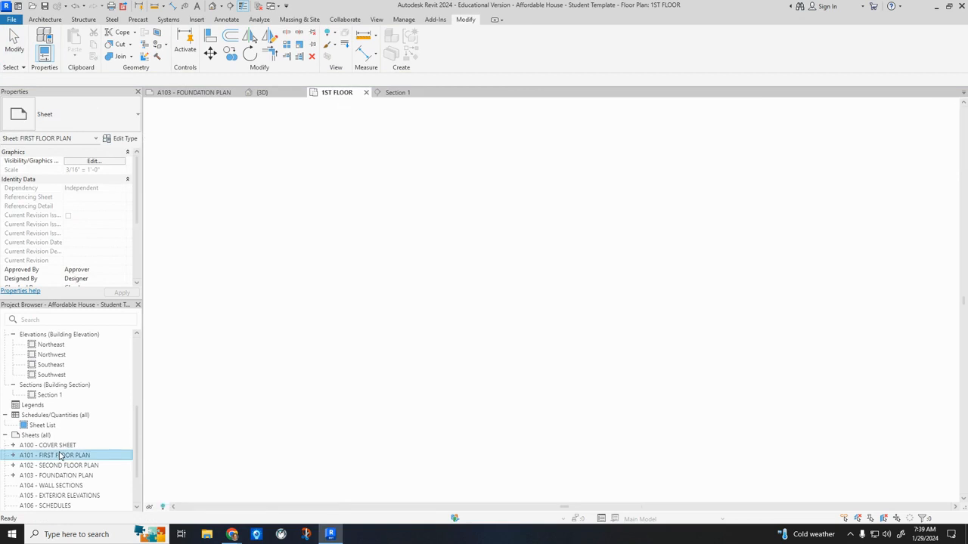
click(489, 371)
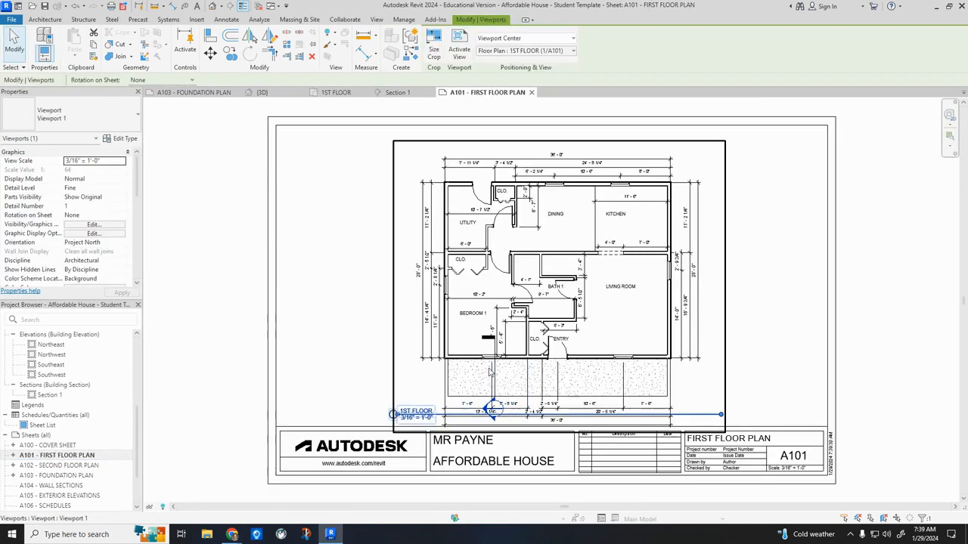
key(Delete)
scroll(60, 416, up, 5)
drag(52, 365, 514, 291)
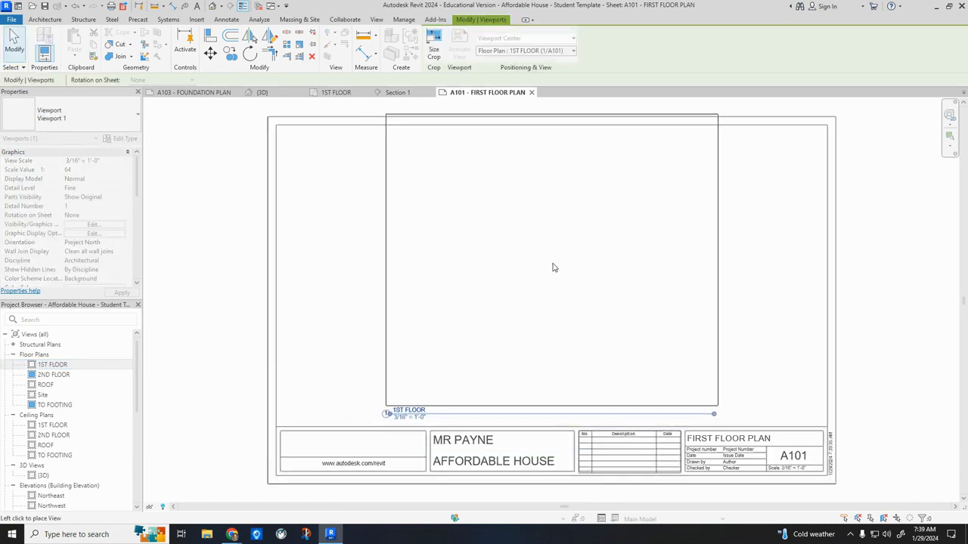
click(558, 268)
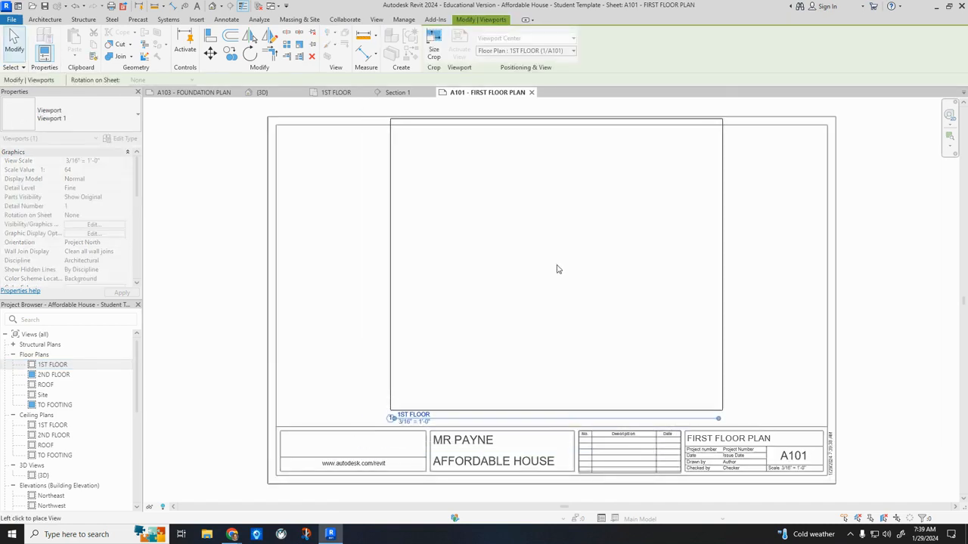
key(Escape)
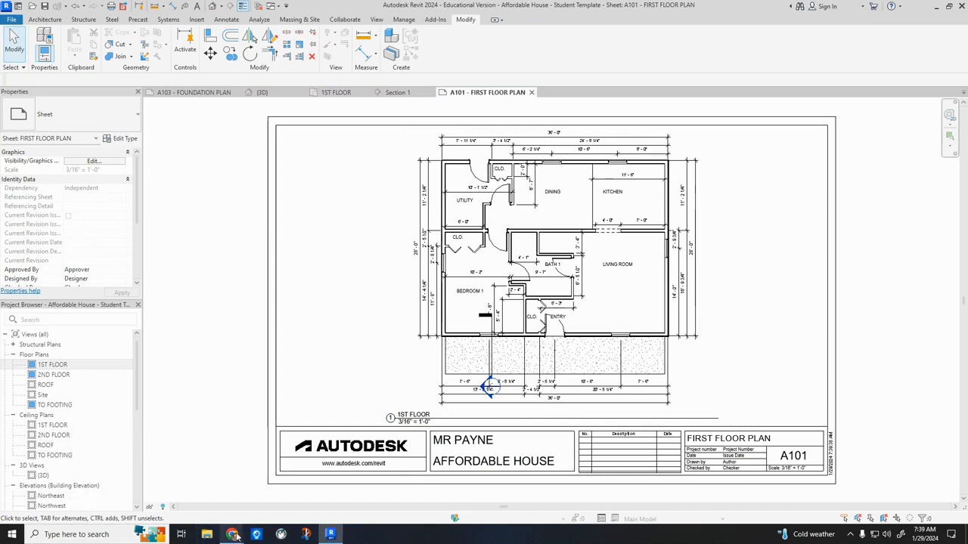
Switch to Chrome, open A-2.pdf from the 2021-22 Houses folder, and examine the porch section and its slab and foundation details.
mouse_move(235, 535)
click(212, 500)
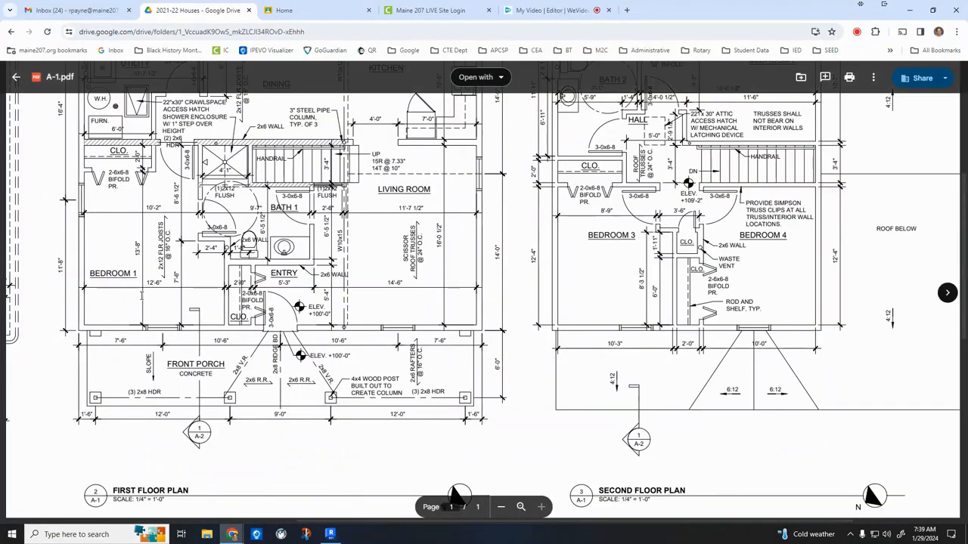
click(15, 76)
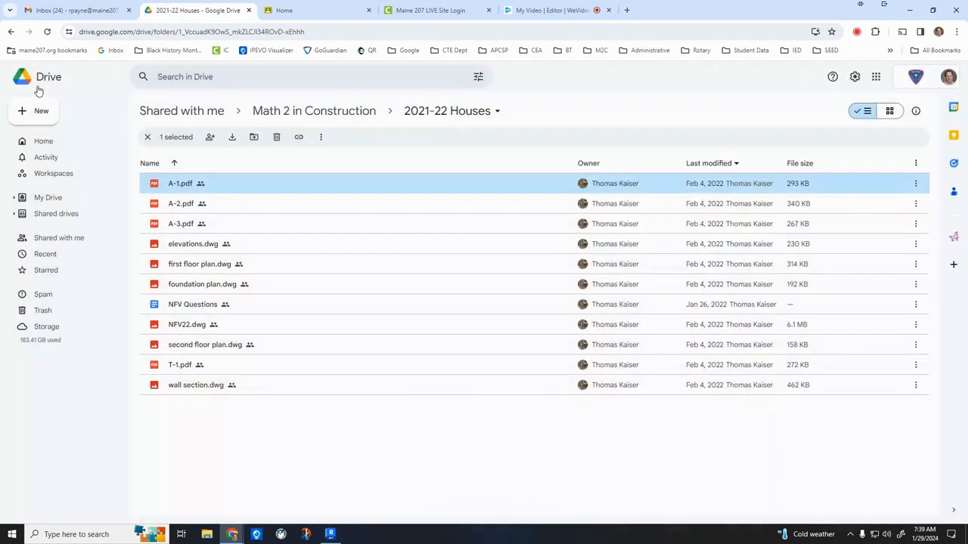
double_click(182, 205)
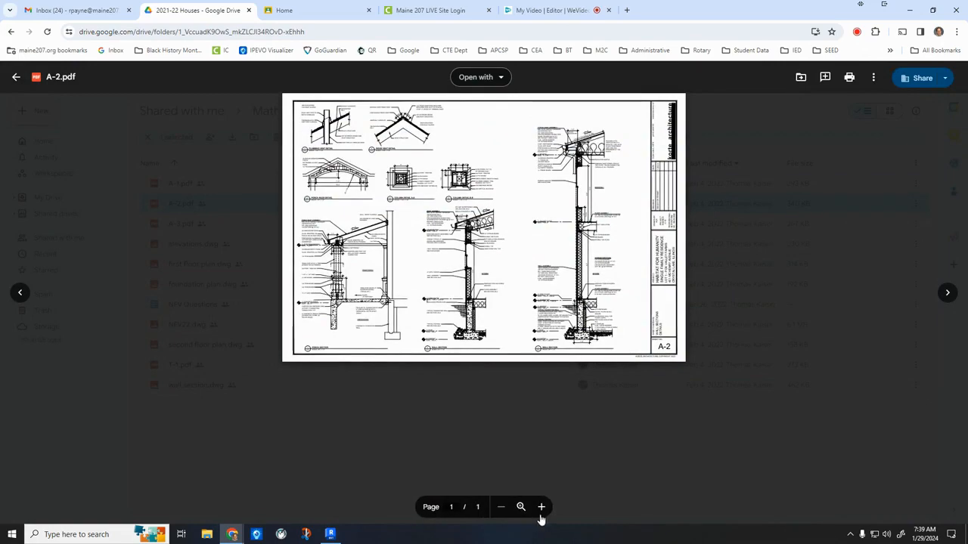
click(540, 513)
click(540, 513)
click(541, 514)
click(542, 514)
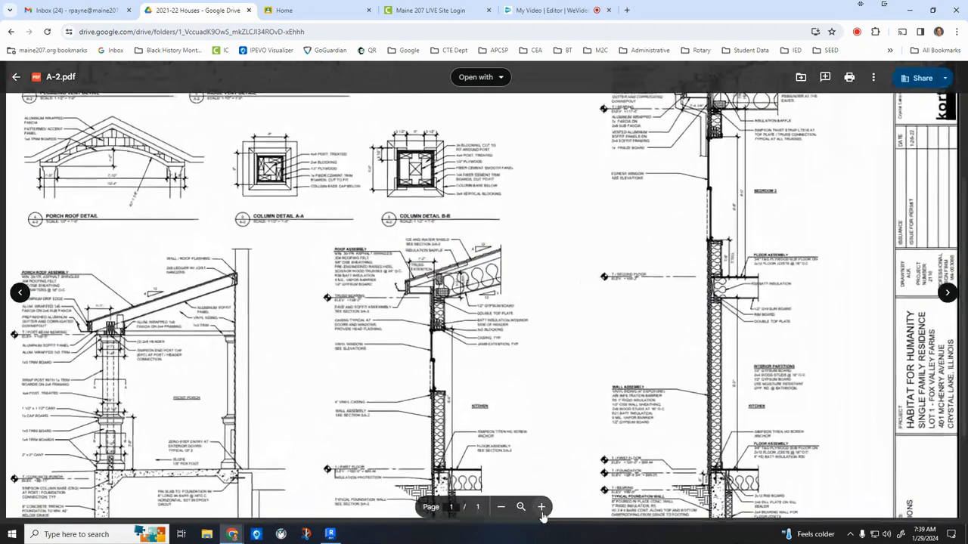
click(542, 514)
middle_drag(217, 438, 158, 371)
scroll(157, 372, down, 5)
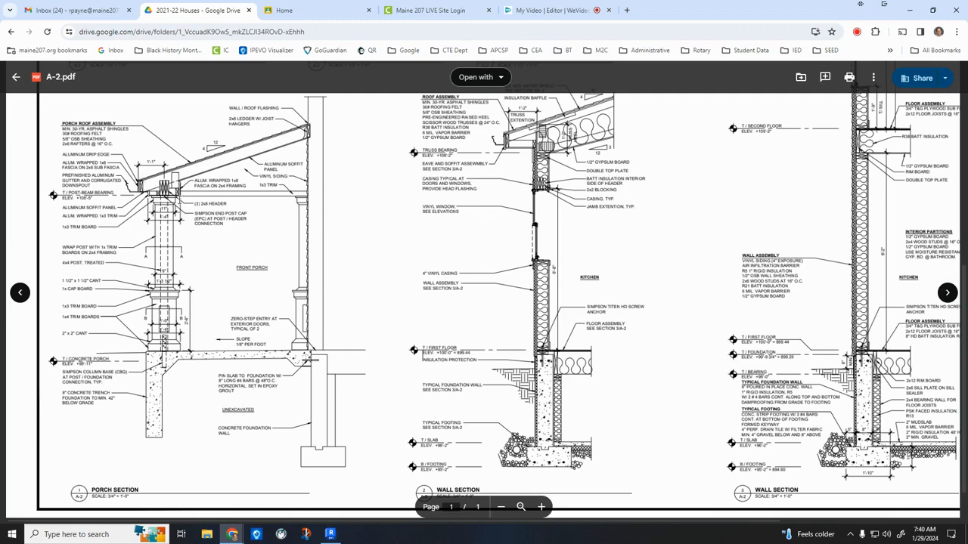
scroll(507, 357, up, 2)
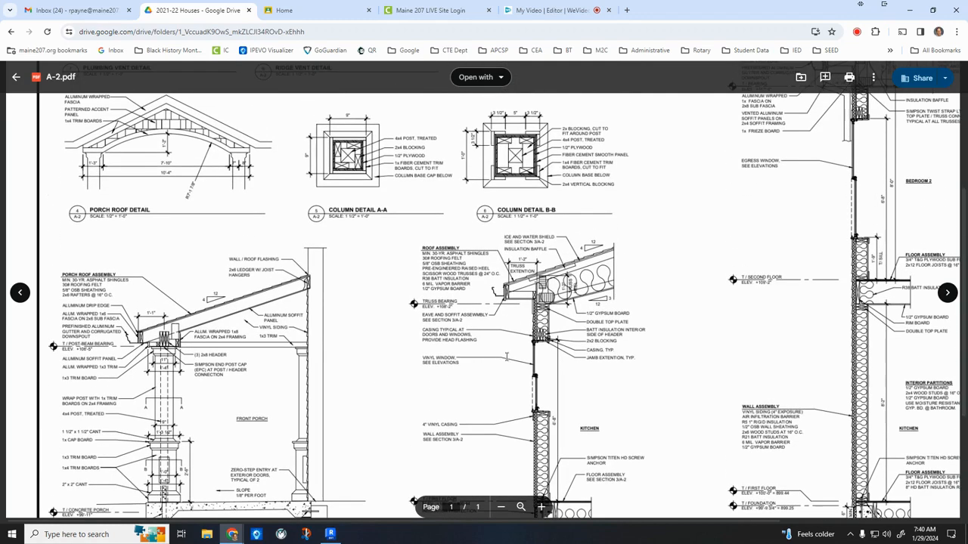
Examine the column and wall details on A-2.pdf, and open A-1.pdf to check the front porch post layout on the first floor plan.
scroll(633, 371, right, 3)
scroll(673, 386, up, 3)
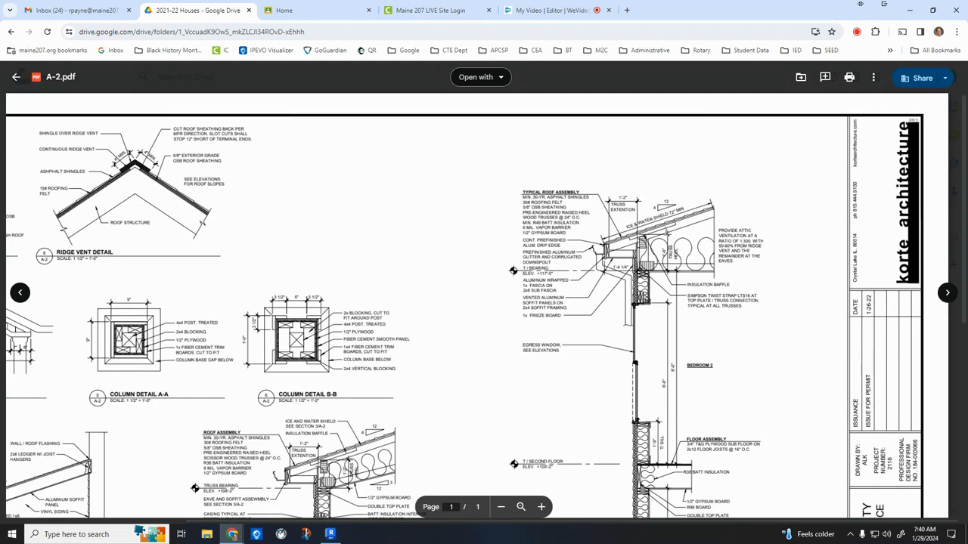
scroll(620, 217, down, 3)
scroll(336, 351, left, 3)
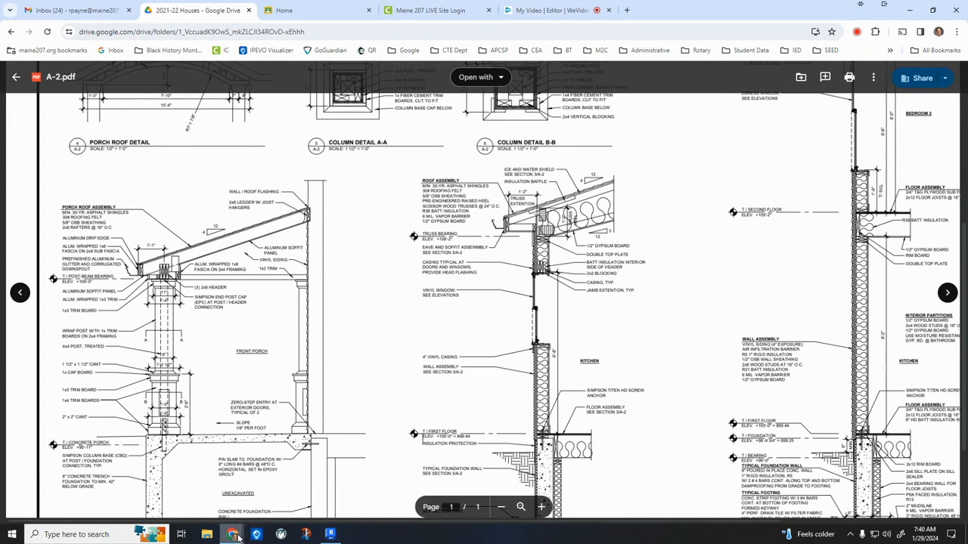
click(17, 76)
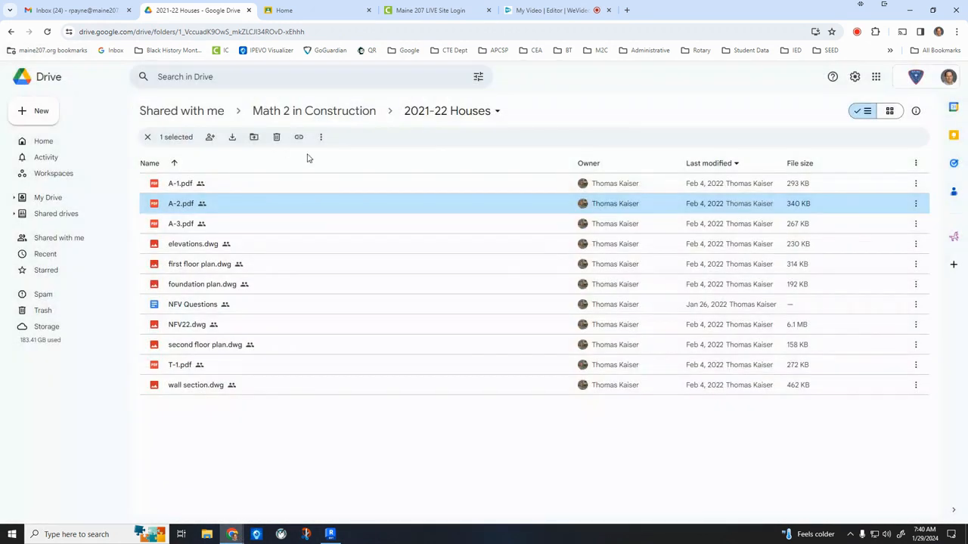
double_click(179, 189)
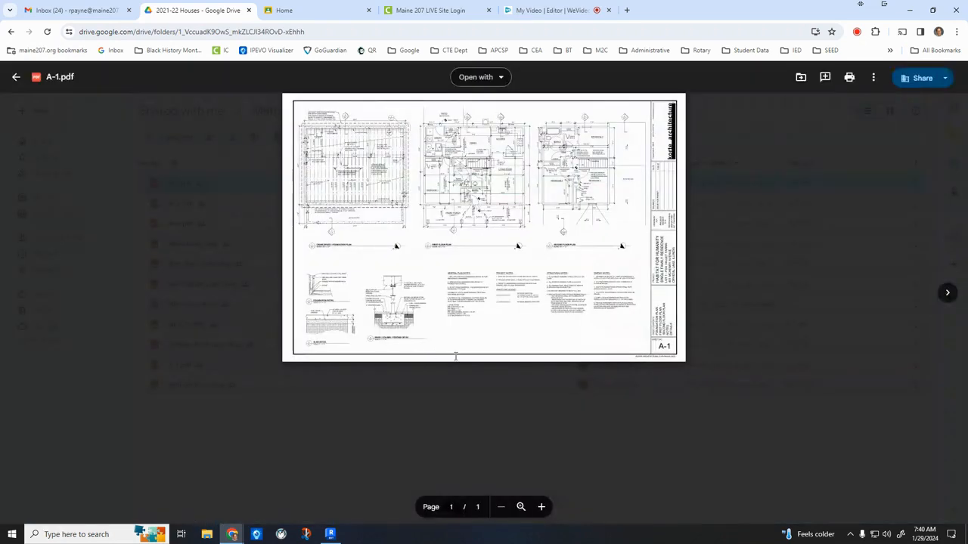
click(542, 506)
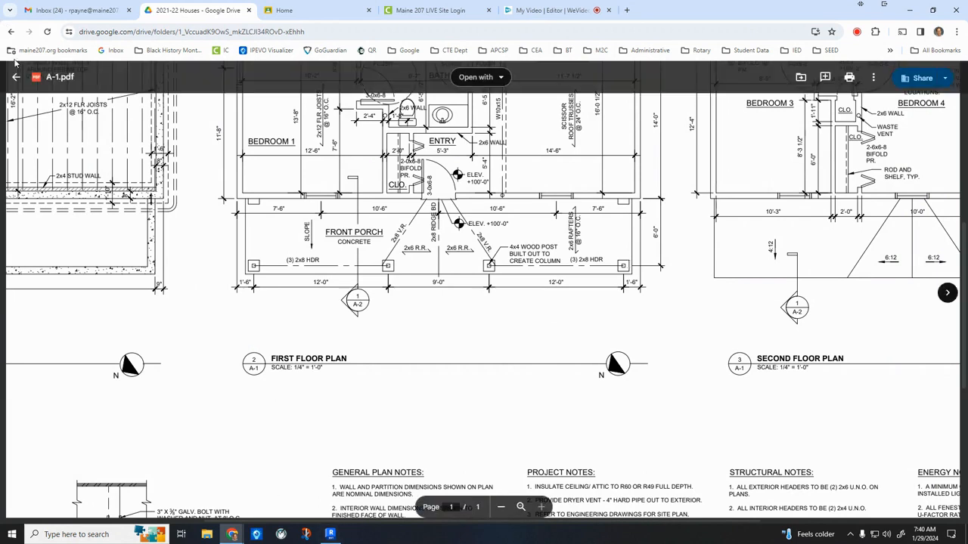
Reopen A-2.pdf and examine the porch section for the post and column construction.
click(17, 77)
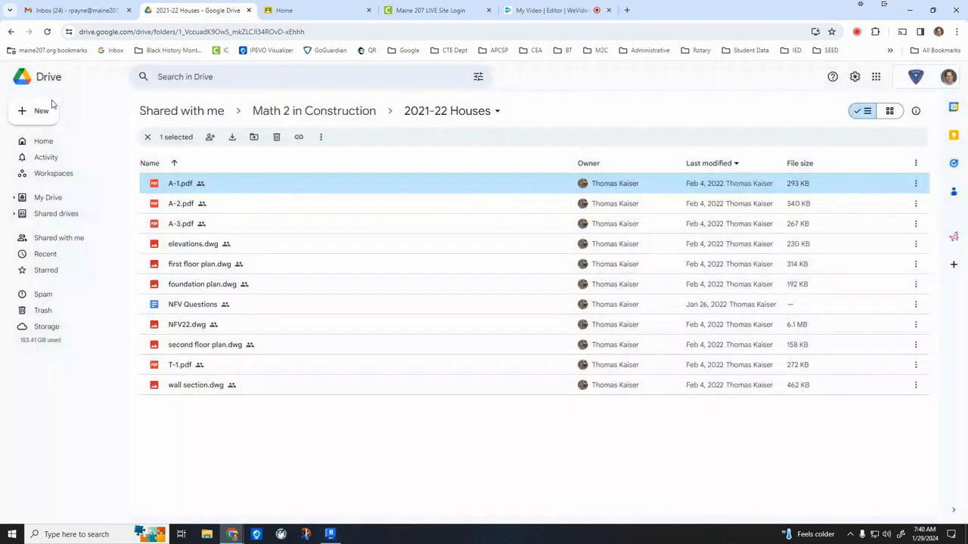
double_click(189, 203)
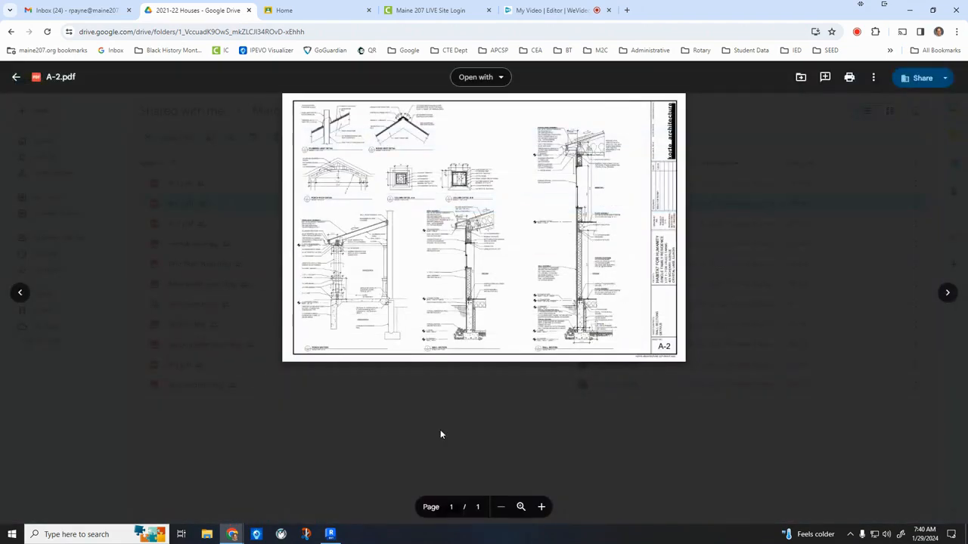
click(543, 508)
click(543, 508)
click(542, 509)
click(543, 509)
scroll(335, 412, down, 1)
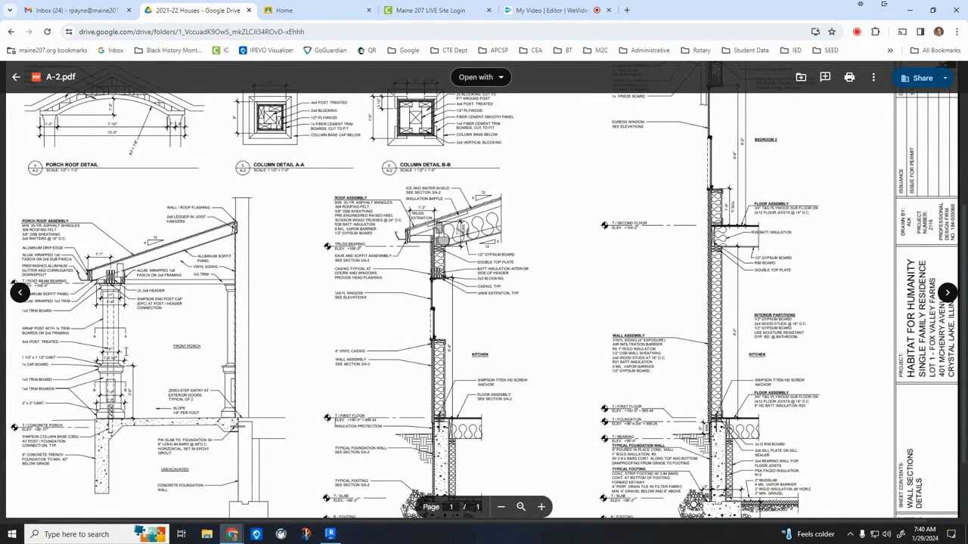
Switch to Revit and open the 1ST FLOOR plan view.
click(330, 534)
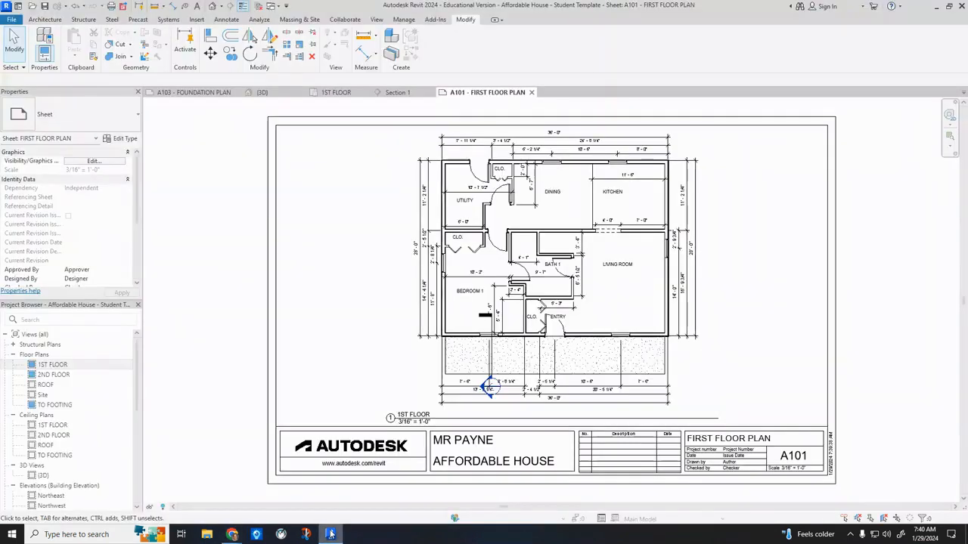
double_click(50, 365)
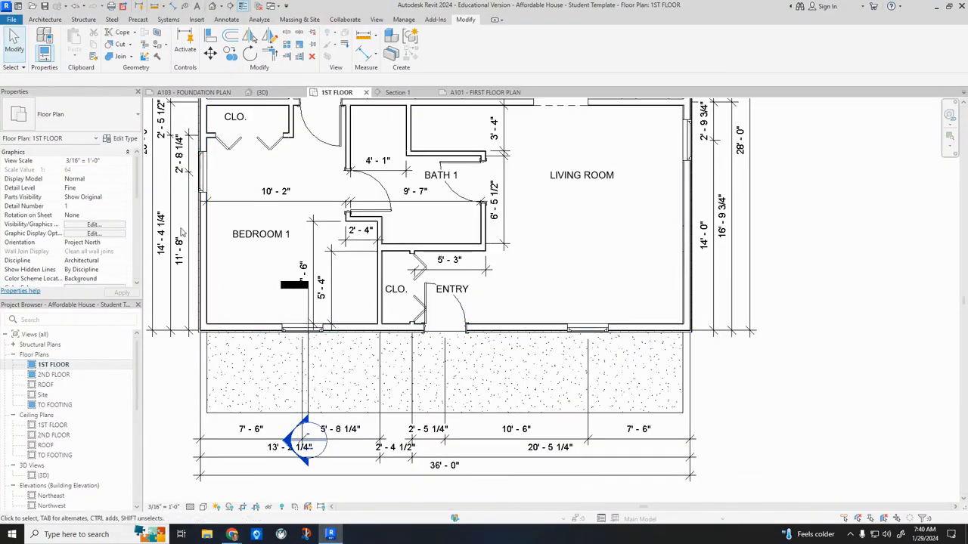
click(46, 20)
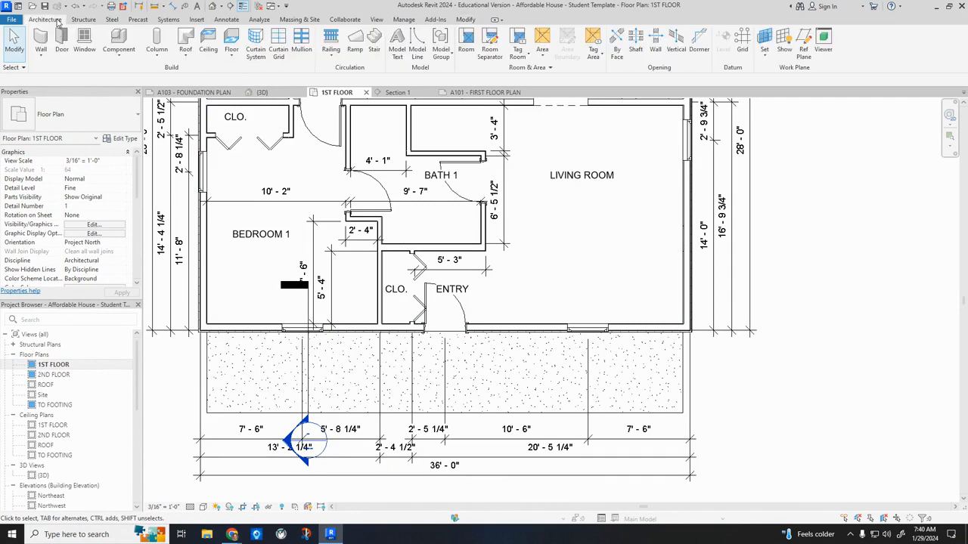
click(157, 43)
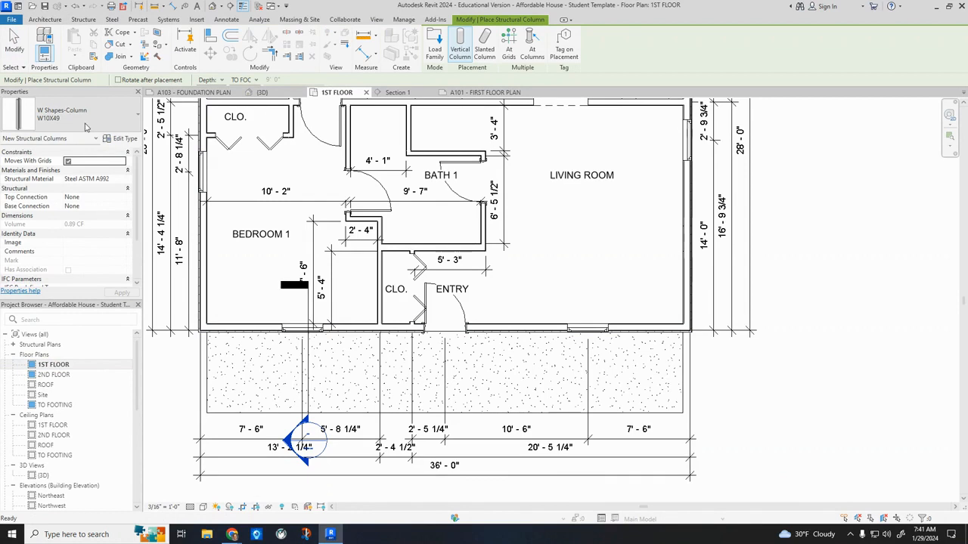
click(81, 126)
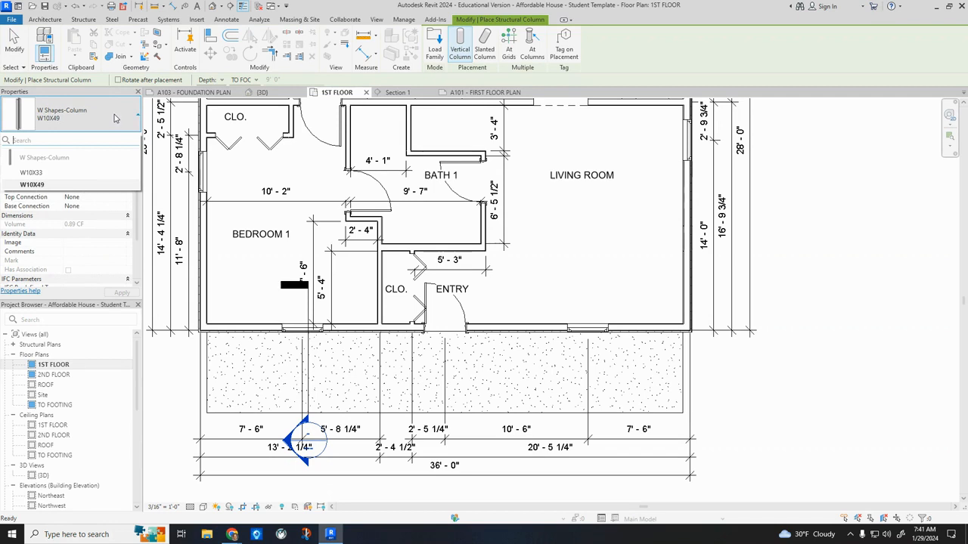
click(84, 176)
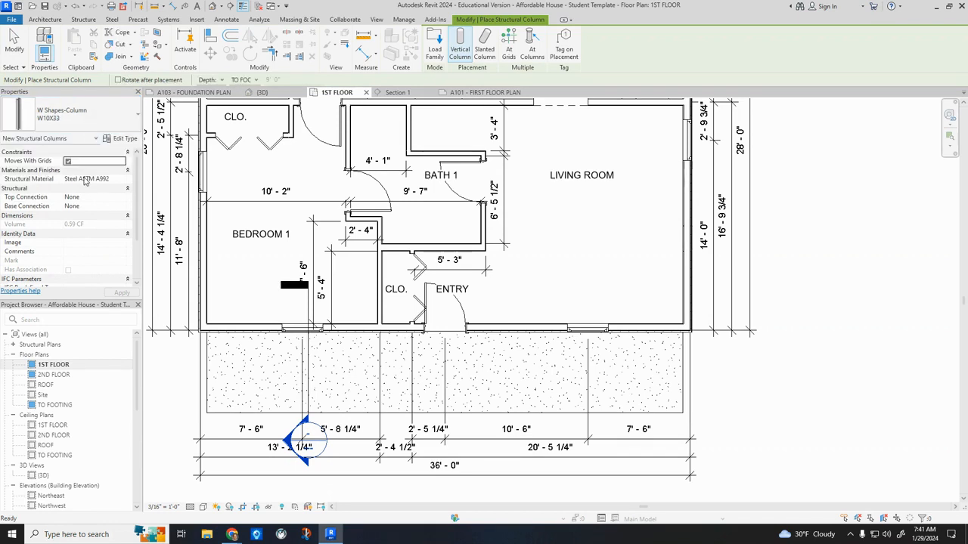
key(Escape)
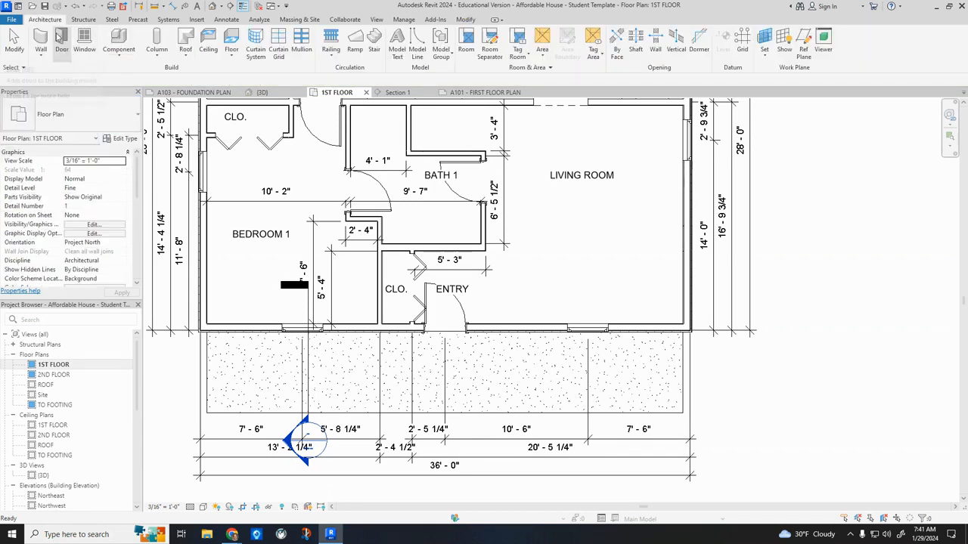
Place four 5 x 5 Wood Timber architectural columns in a row along the front edge of the porch slab.
click(157, 63)
click(140, 93)
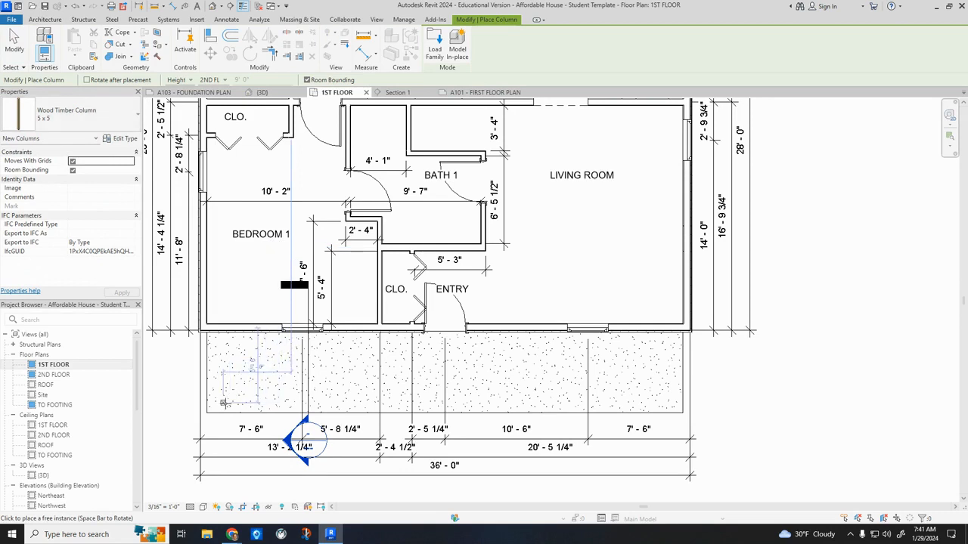
scroll(219, 401, up, 2)
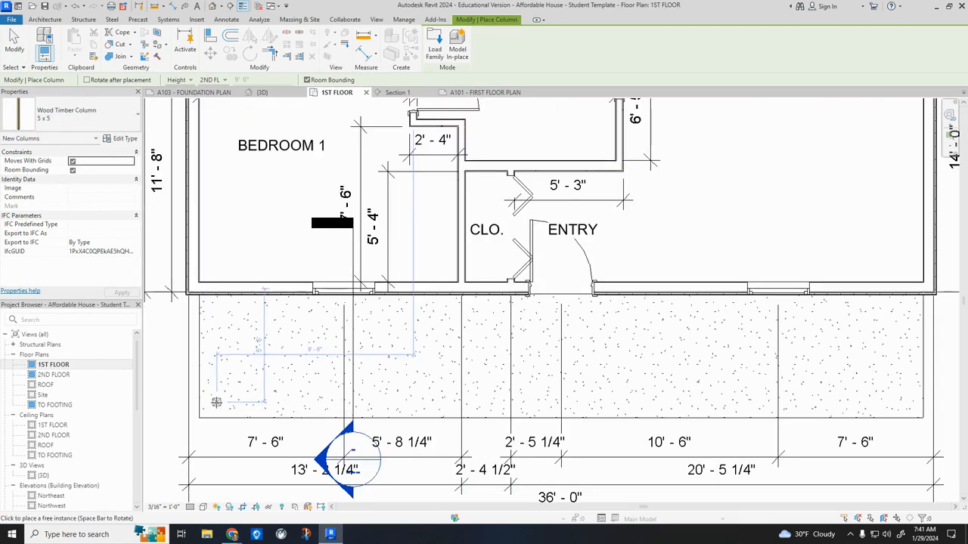
click(216, 404)
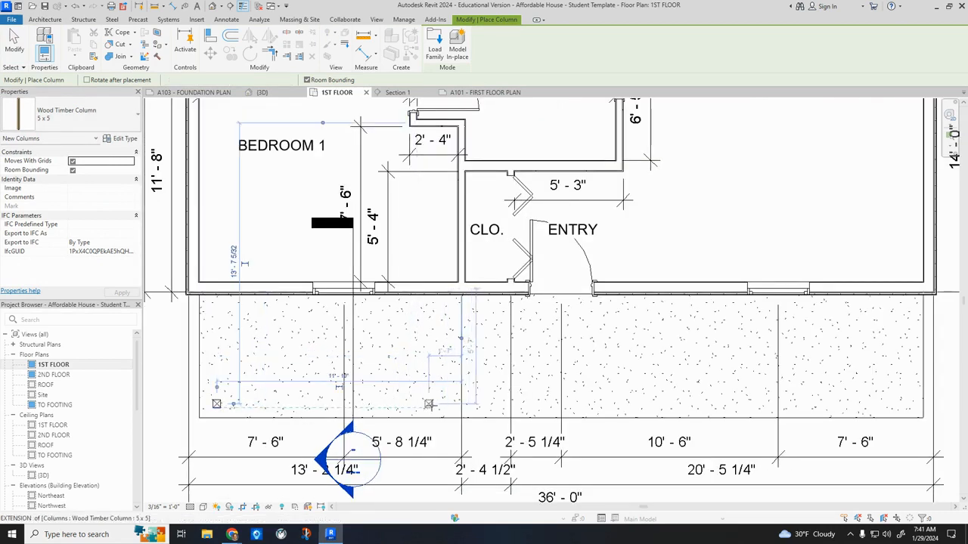
click(453, 404)
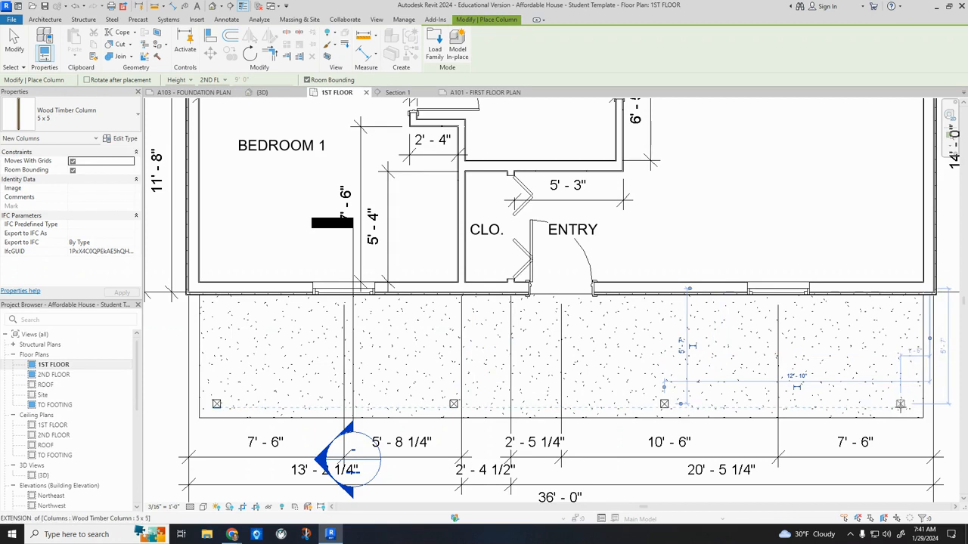
click(900, 403)
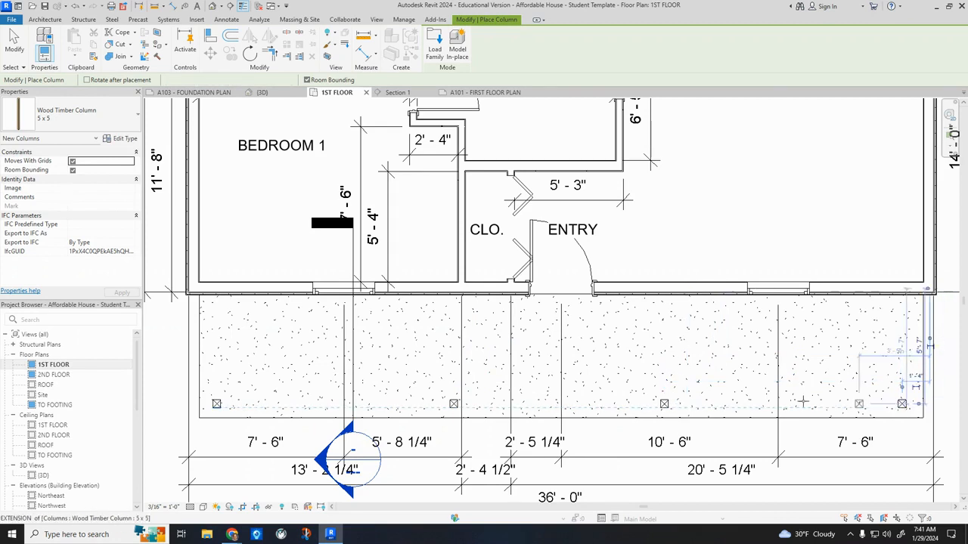
key(Escape)
key(Escape)
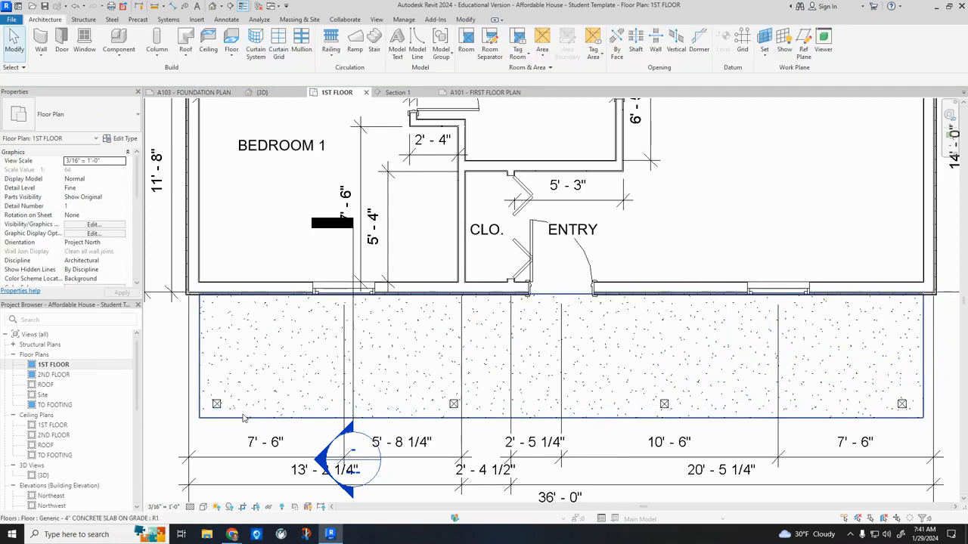
Switch to Chrome, open A-1.pdf, and examine the porch column spacing and porch depth on the first floor plan.
click(173, 6)
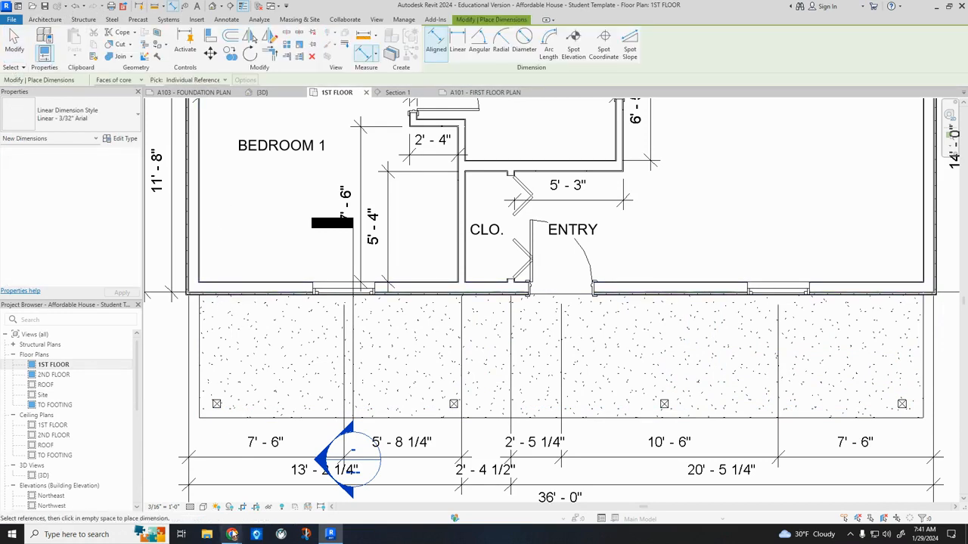
mouse_move(225, 535)
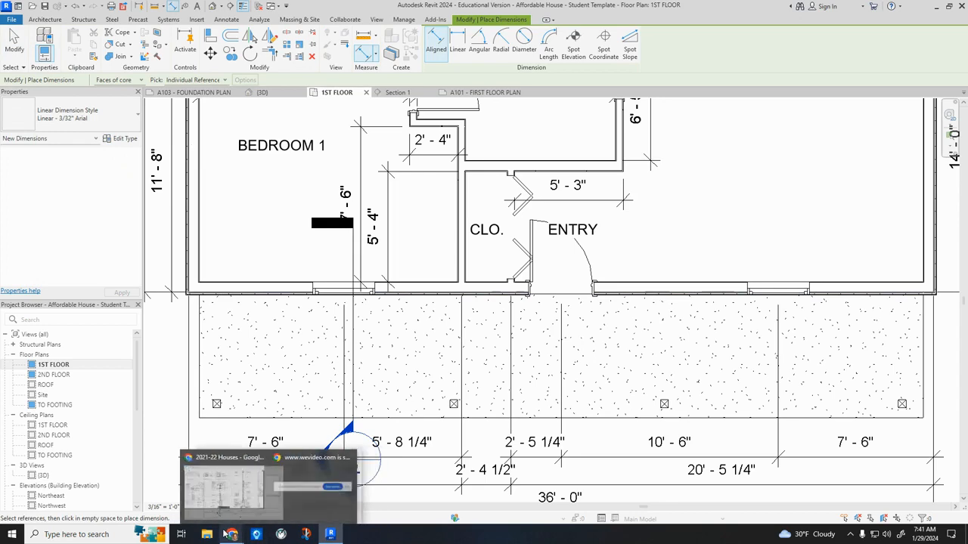
click(223, 487)
click(16, 76)
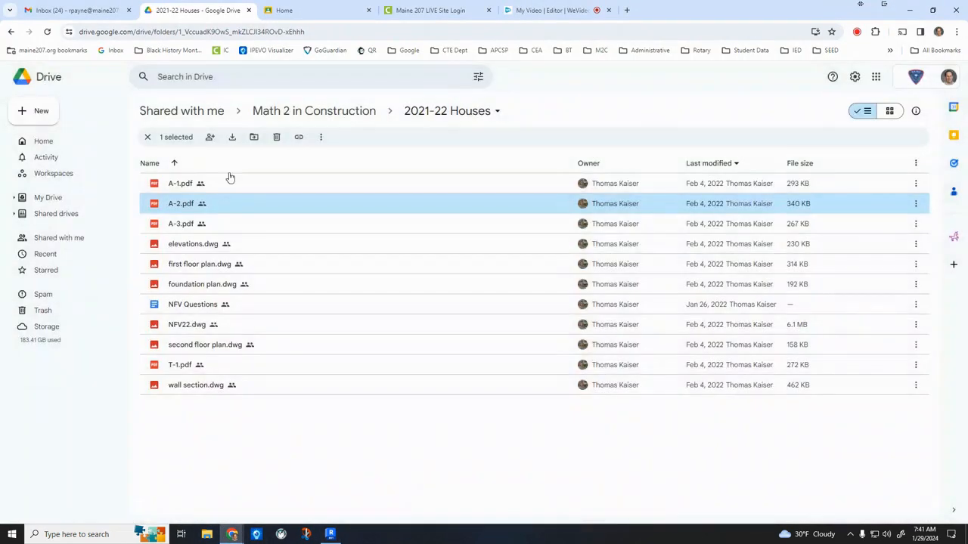
double_click(189, 185)
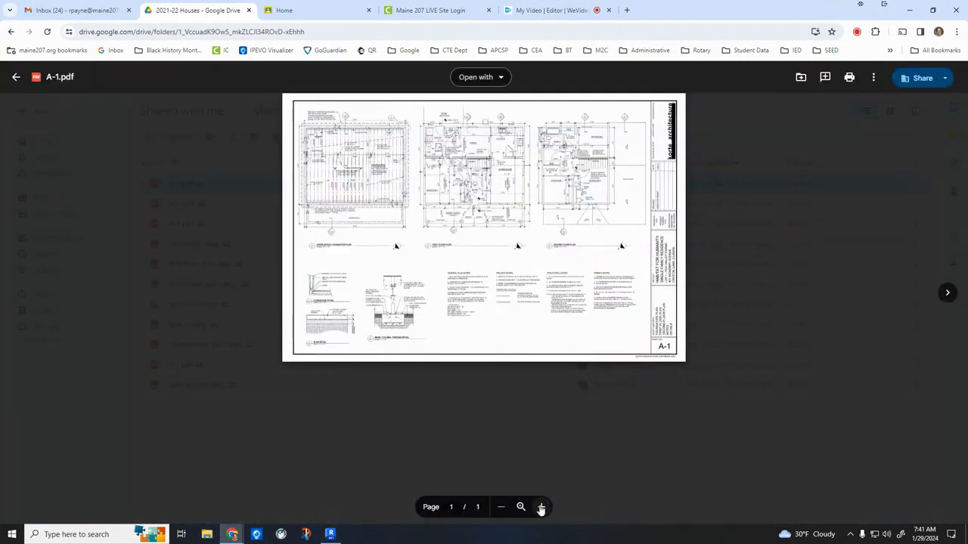
click(541, 507)
click(540, 507)
click(541, 507)
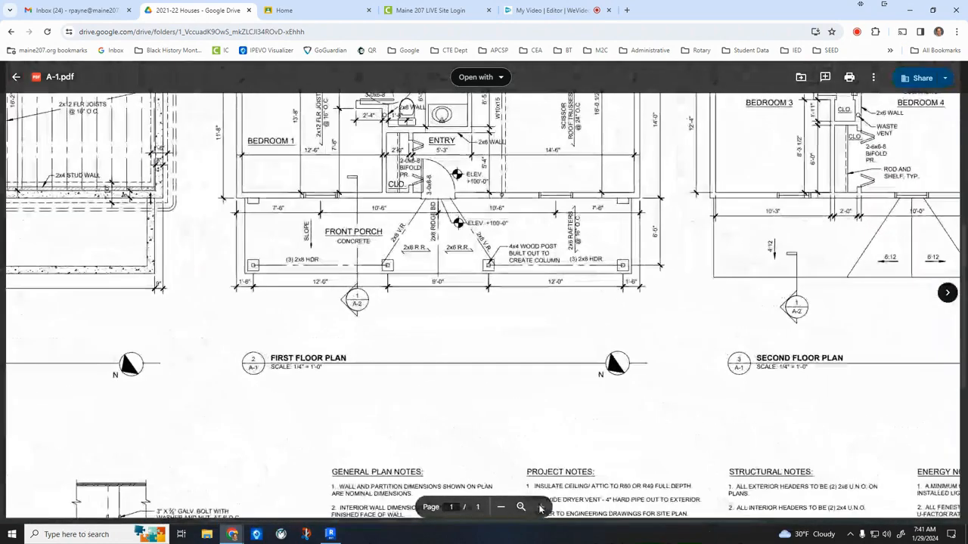
scroll(640, 206, up, 1)
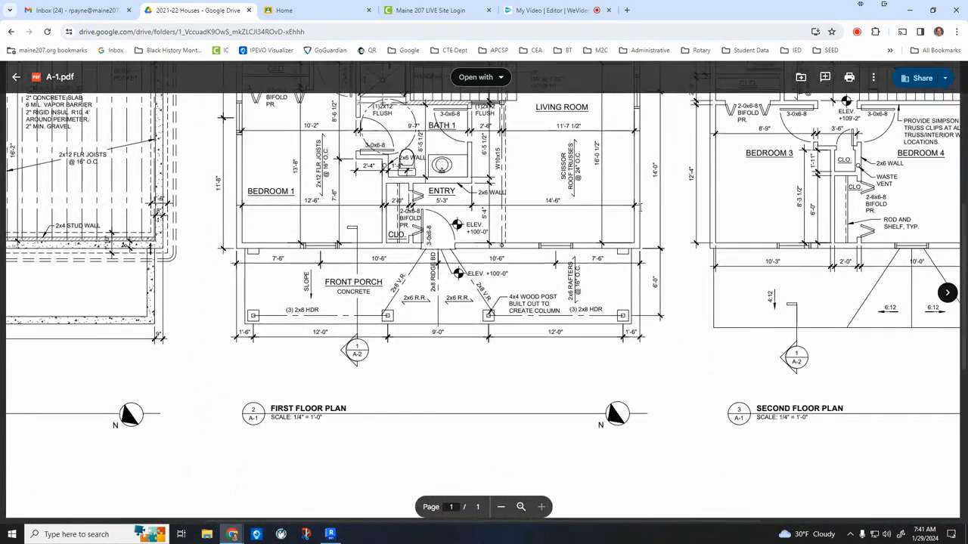
scroll(650, 237, up, 1)
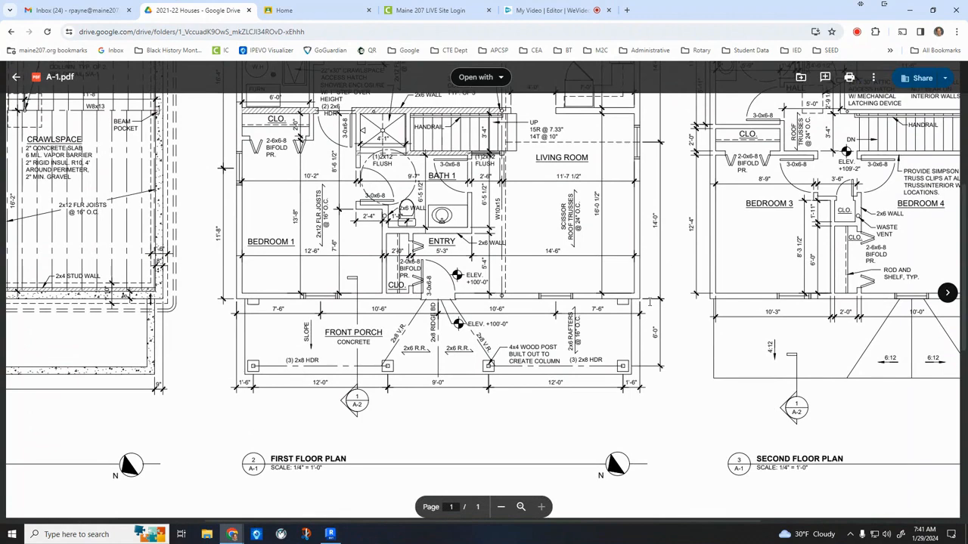
scroll(649, 306, up, 2)
scroll(655, 322, down, 2)
Back in Revit, dimension the porch column at the Bedroom 1 corner from the front wall and set the distance to 6'-0".
click(330, 534)
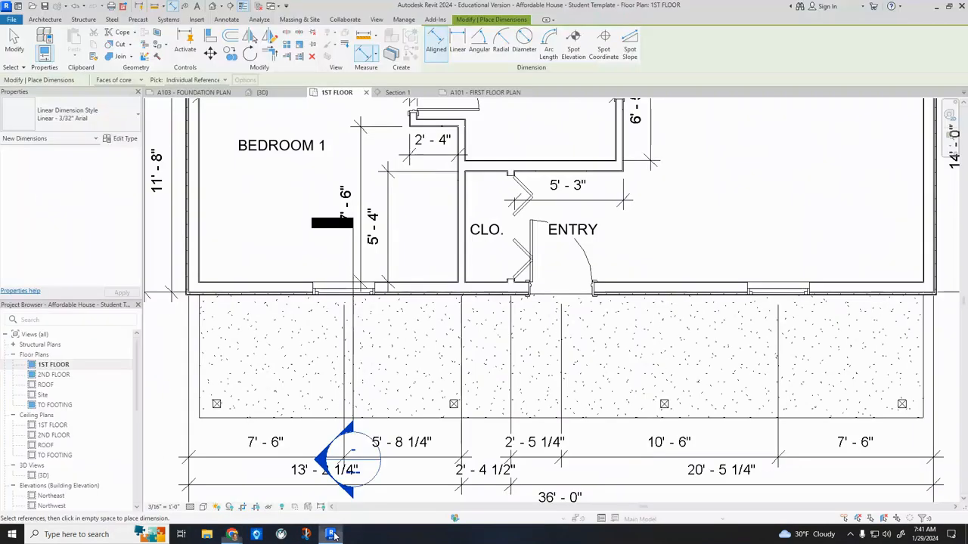
click(217, 296)
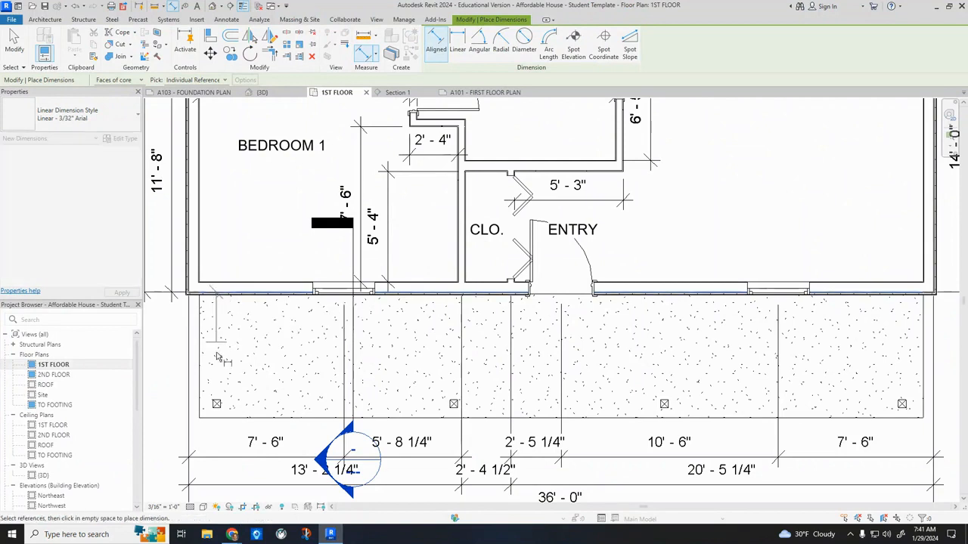
scroll(217, 406, up, 2)
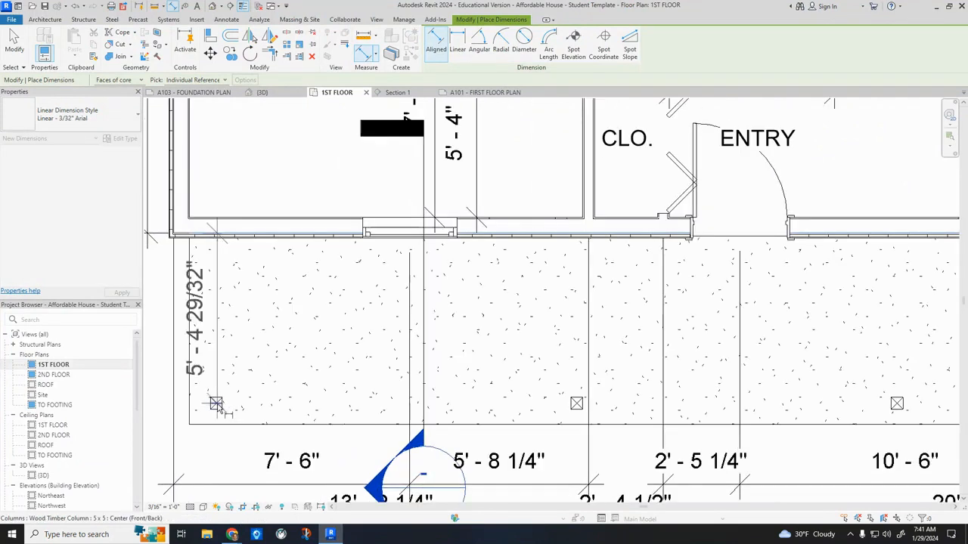
scroll(226, 407, down, 2)
scroll(243, 408, down, 1)
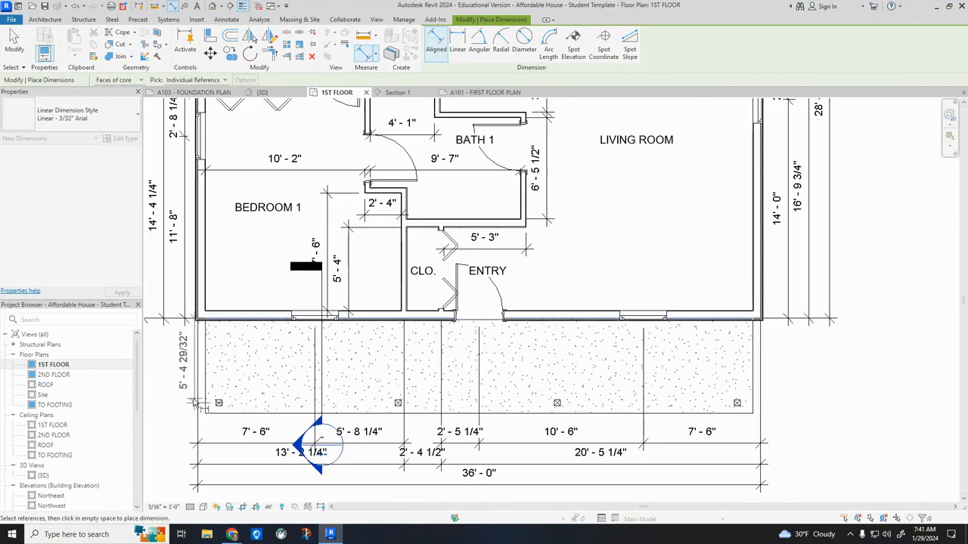
click(232, 353)
key(Escape)
key(Escape)
click(217, 403)
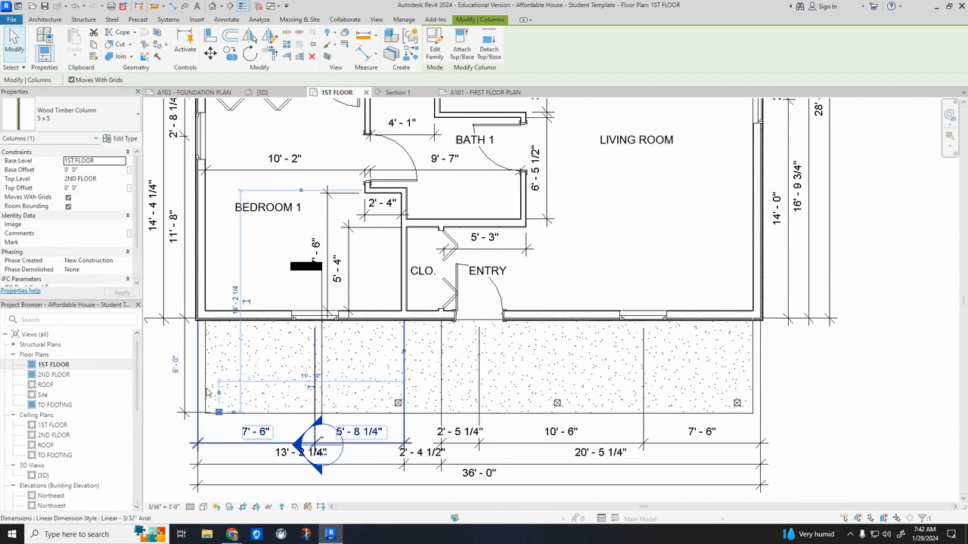
key(Escape)
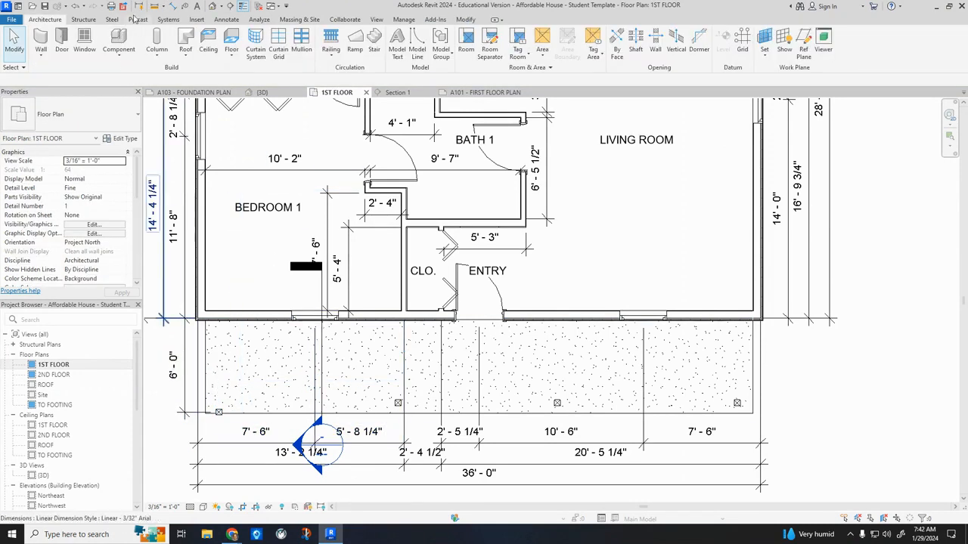
Dimension the other three porch columns' centres from the front exterior wall.
click(170, 6)
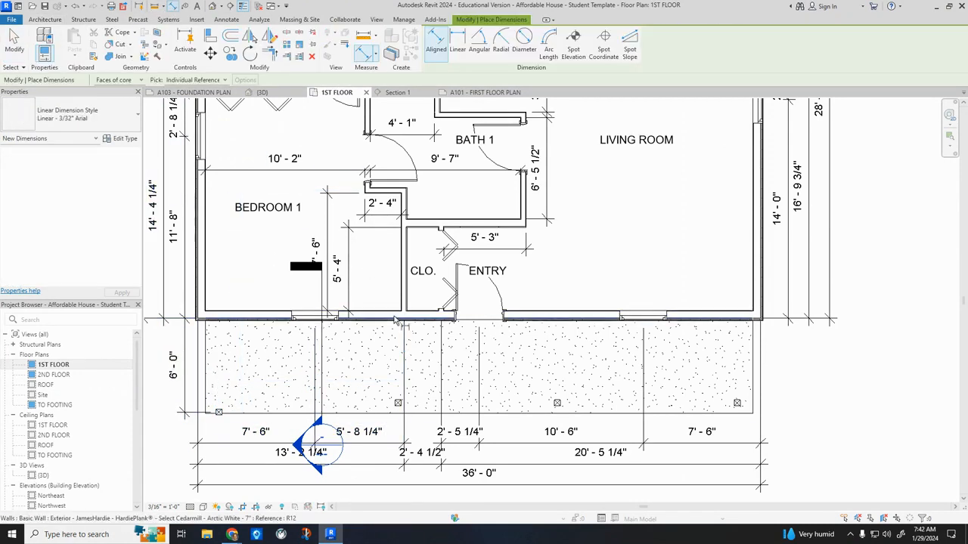
click(400, 404)
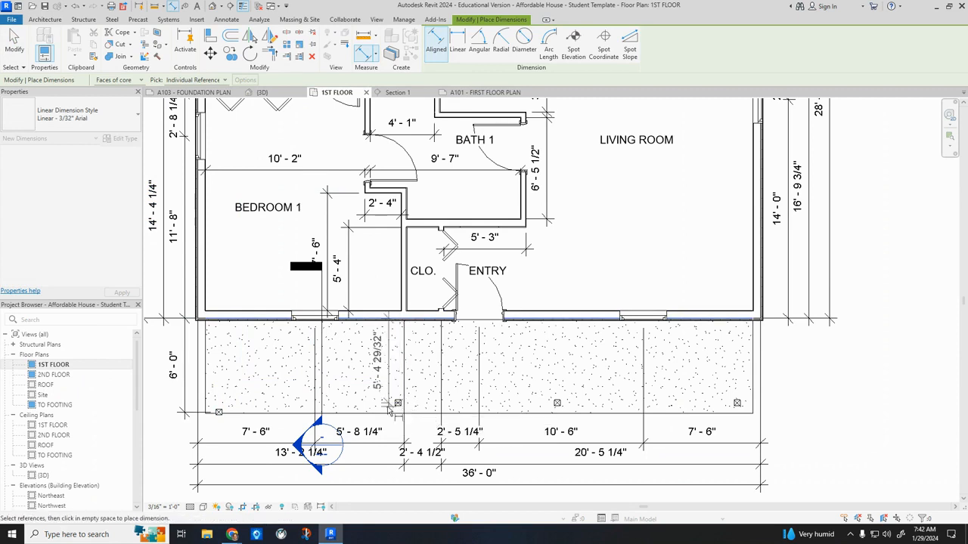
click(369, 385)
click(555, 324)
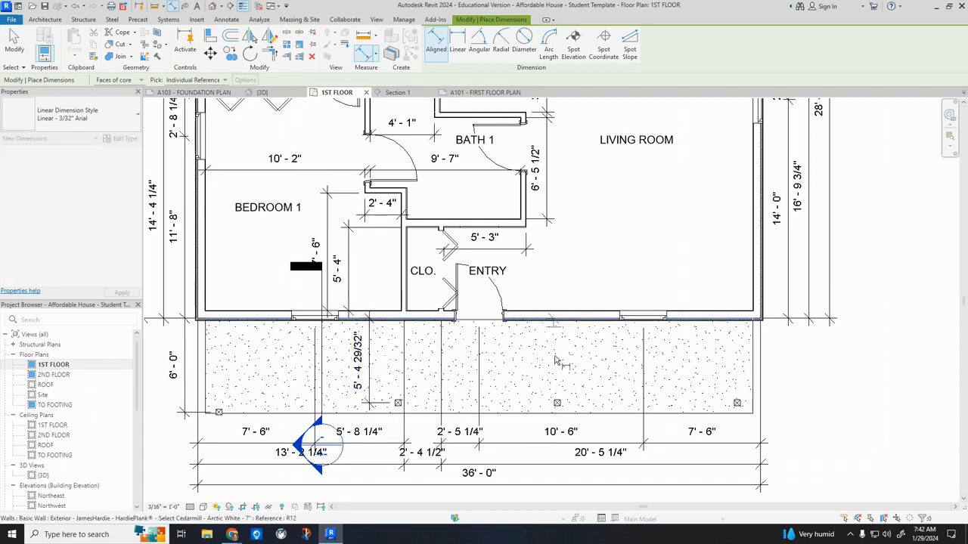
click(557, 403)
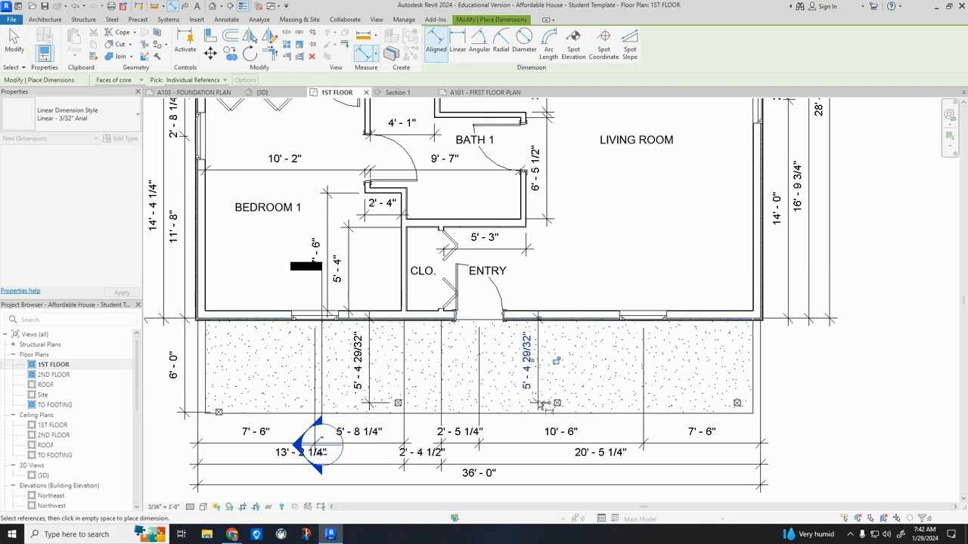
click(525, 369)
click(709, 321)
click(737, 405)
click(699, 369)
key(Escape)
key(Escape)
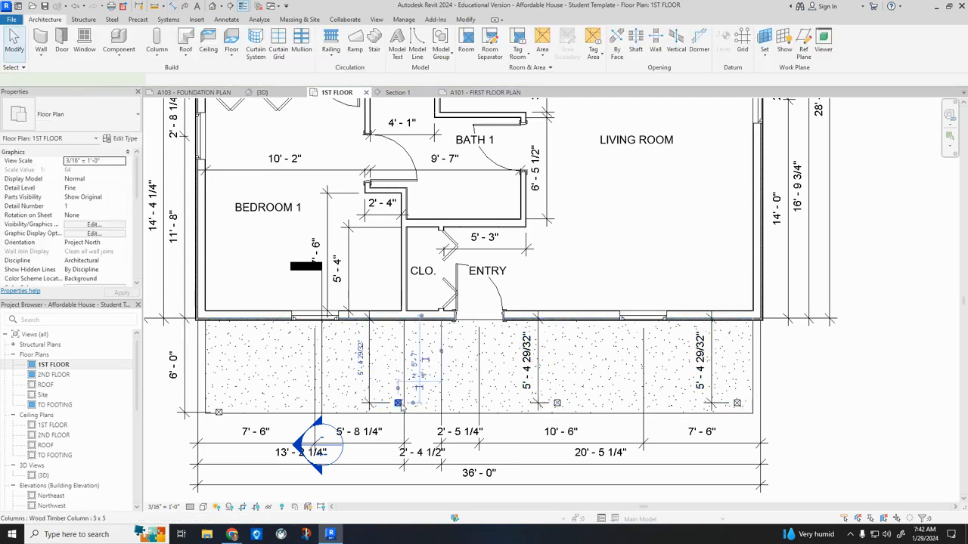
Set the distance from the front wall to 6'-0" for each of the three remaining porch columns.
click(397, 403)
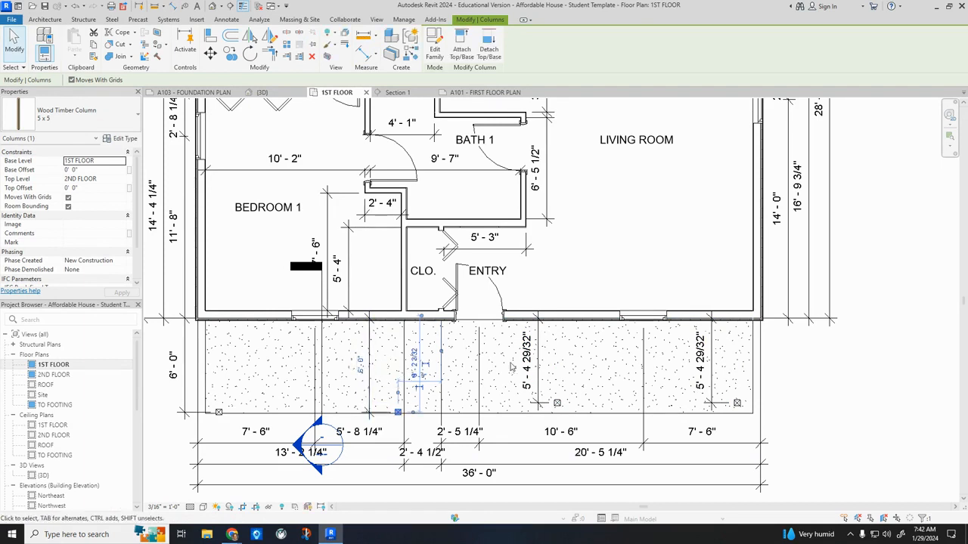
click(556, 403)
click(527, 367)
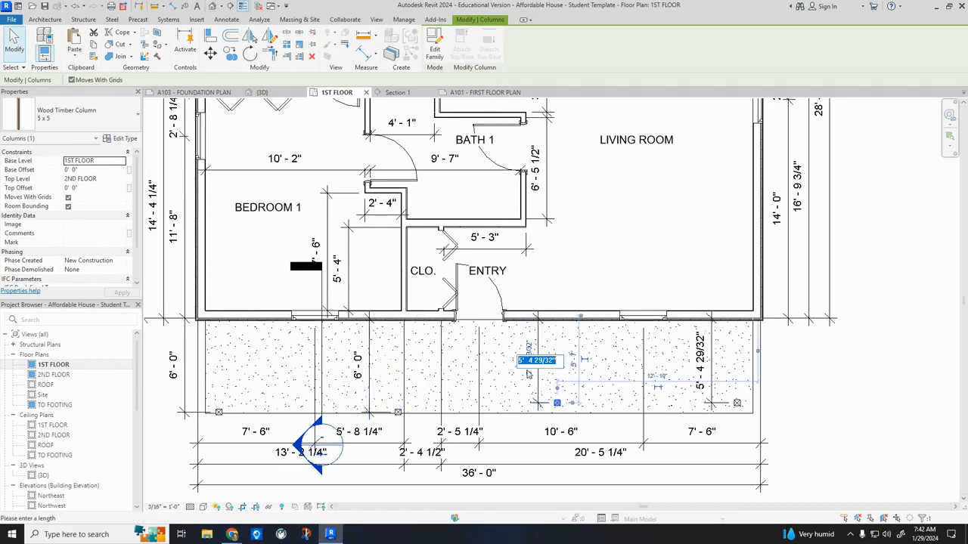
text(6)
key(Return)
click(737, 403)
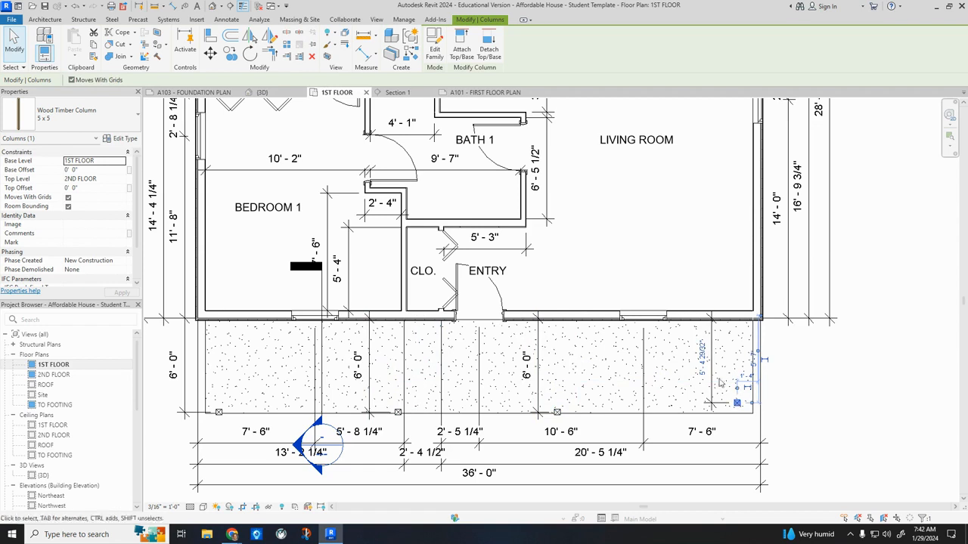
click(703, 363)
text(6)
key(Return)
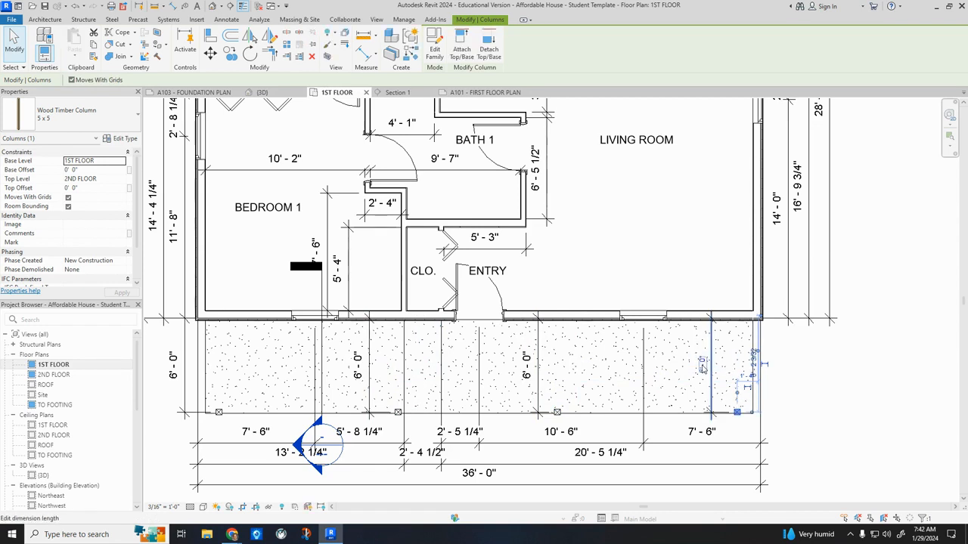
key(Escape)
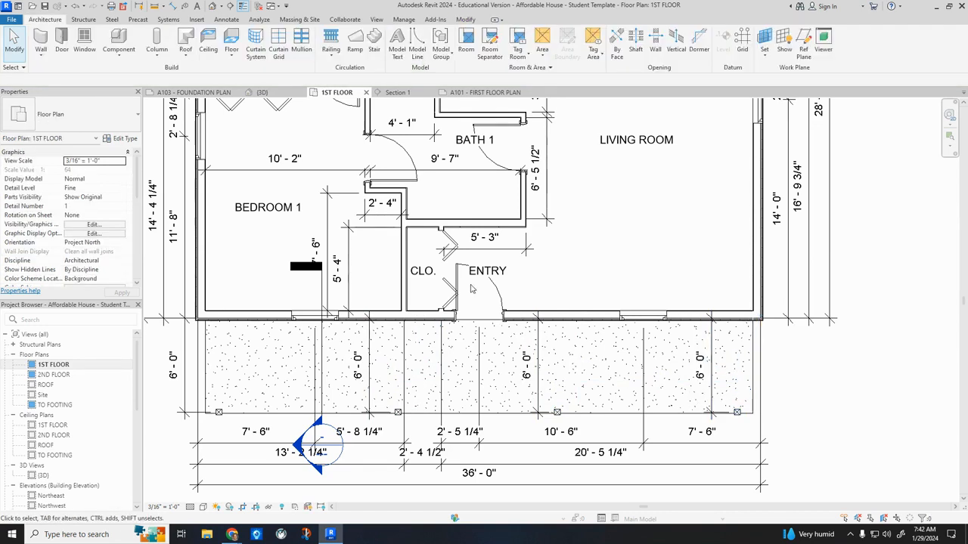
Dimension from the centre of the porch column at the Bedroom 1 corner to the slab's front edge.
click(174, 7)
scroll(217, 418, up, 5)
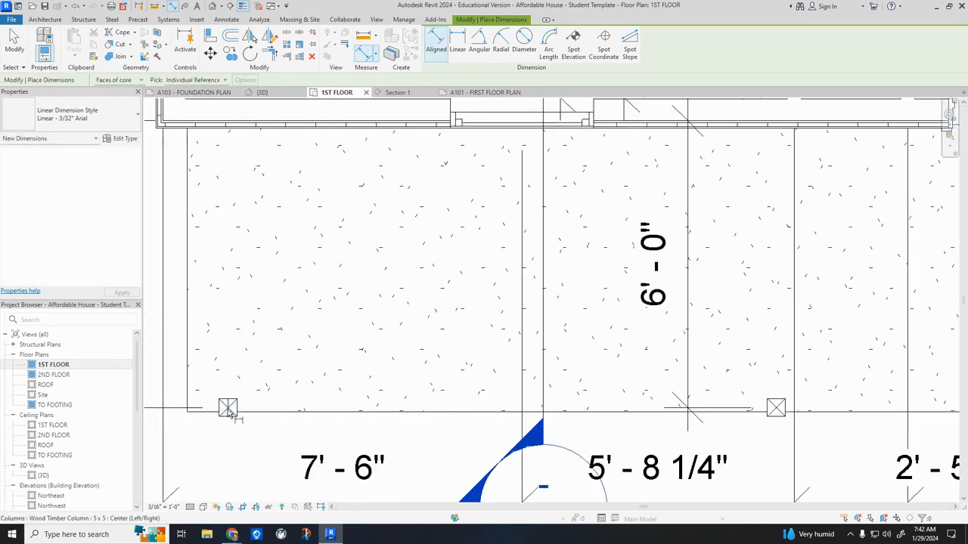
scroll(234, 412, down, 4)
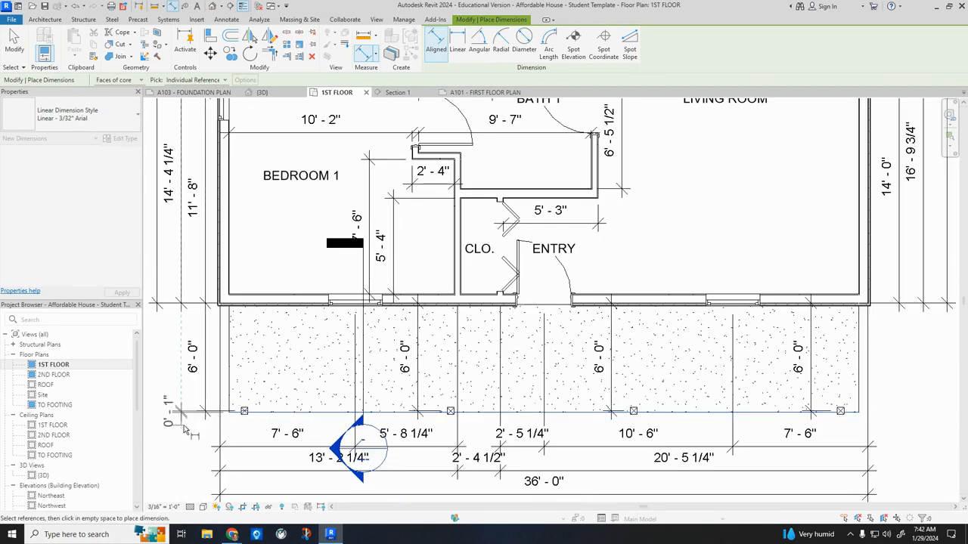
key(Escape)
key(Escape)
Set the dimension between the corner column and the porch slab's front edge to 1'-0".
click(266, 412)
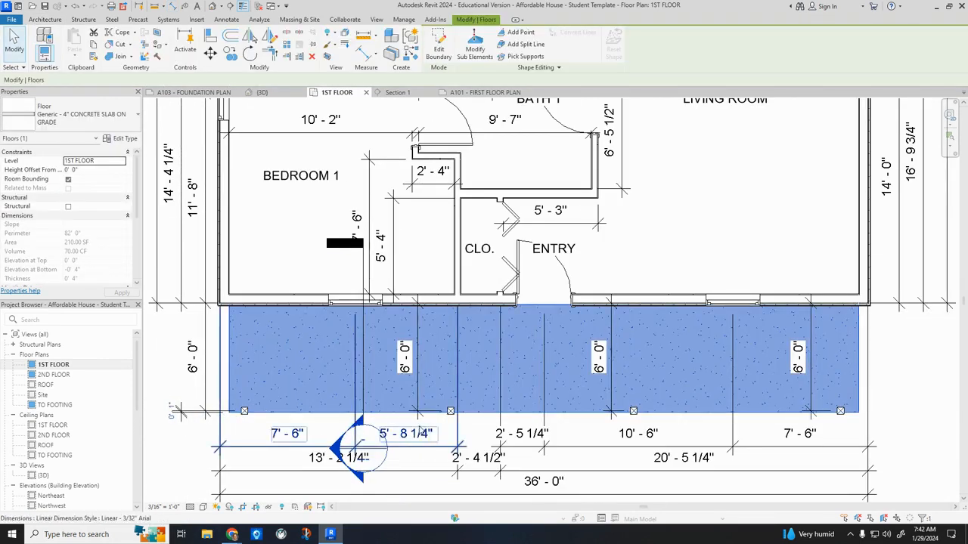
click(172, 413)
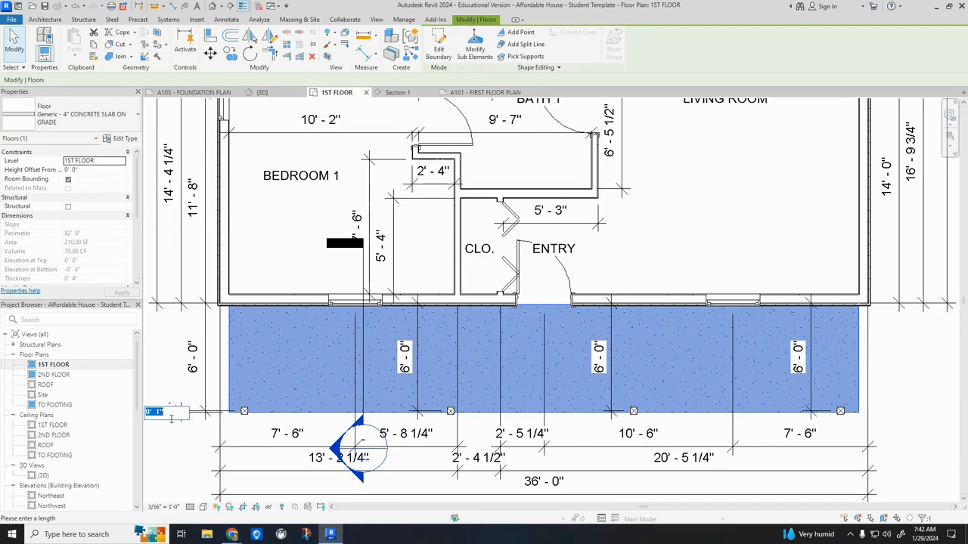
text(1)
key(Return)
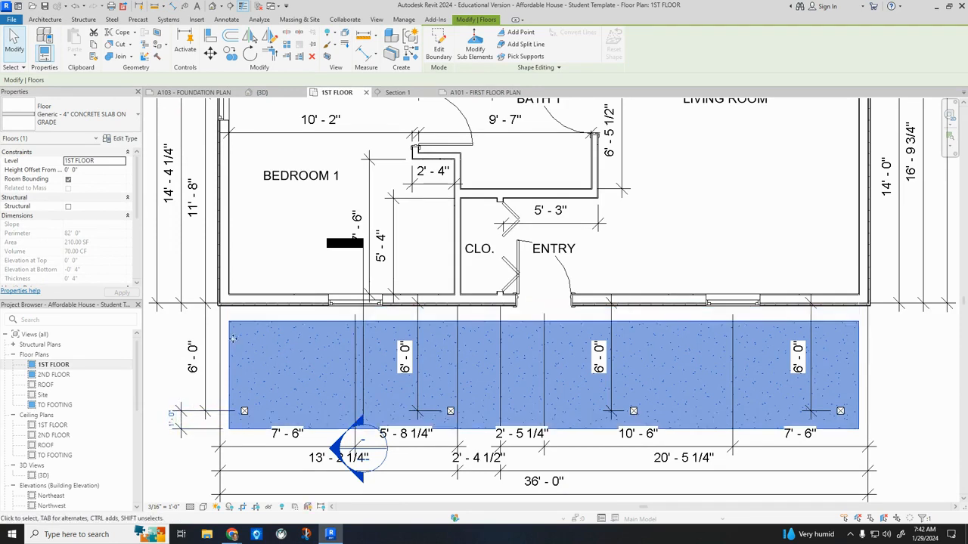
key(Escape)
Open Section 1 and align the porch slab's house-side edge with the outer face of the foundation wall.
scroll(62, 465, down, 8)
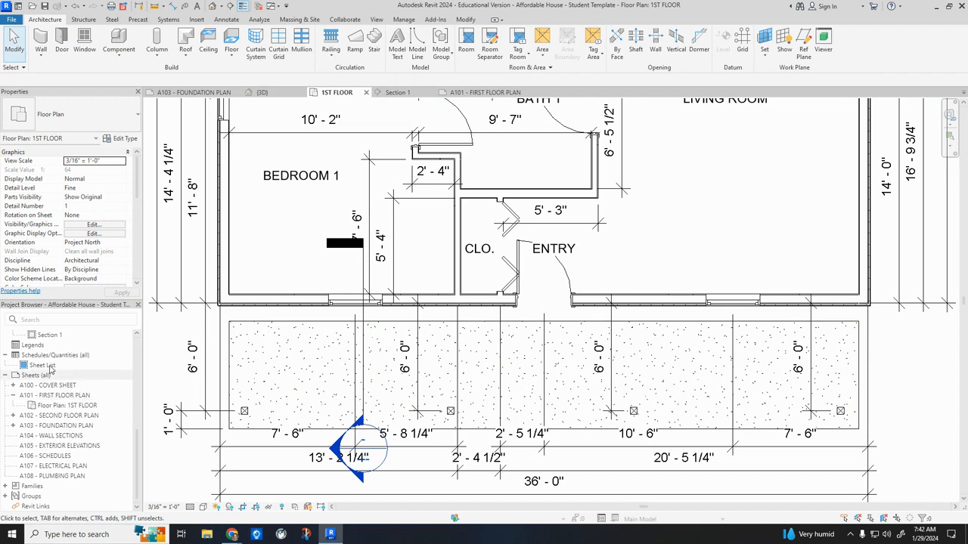
double_click(49, 334)
scroll(386, 397, up, 4)
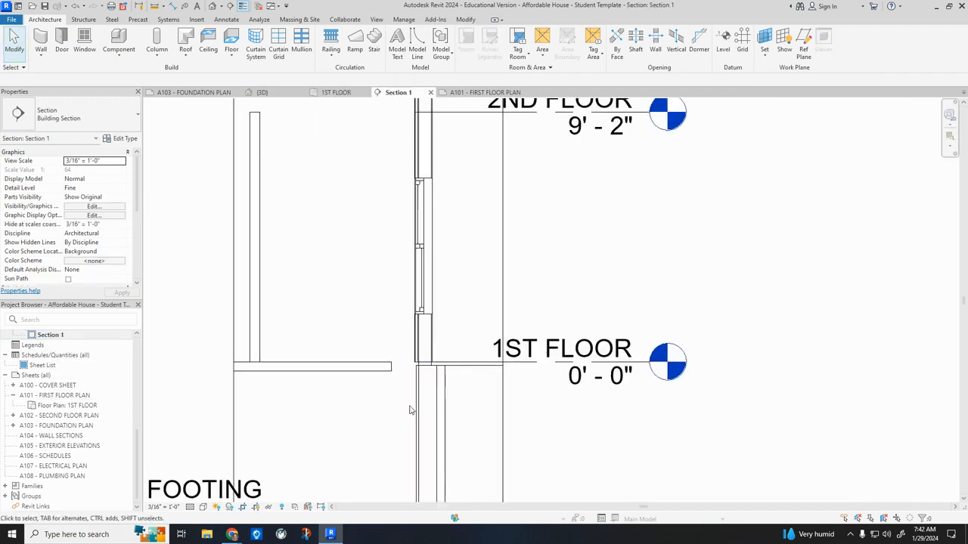
click(391, 352)
scroll(392, 353, up, 2)
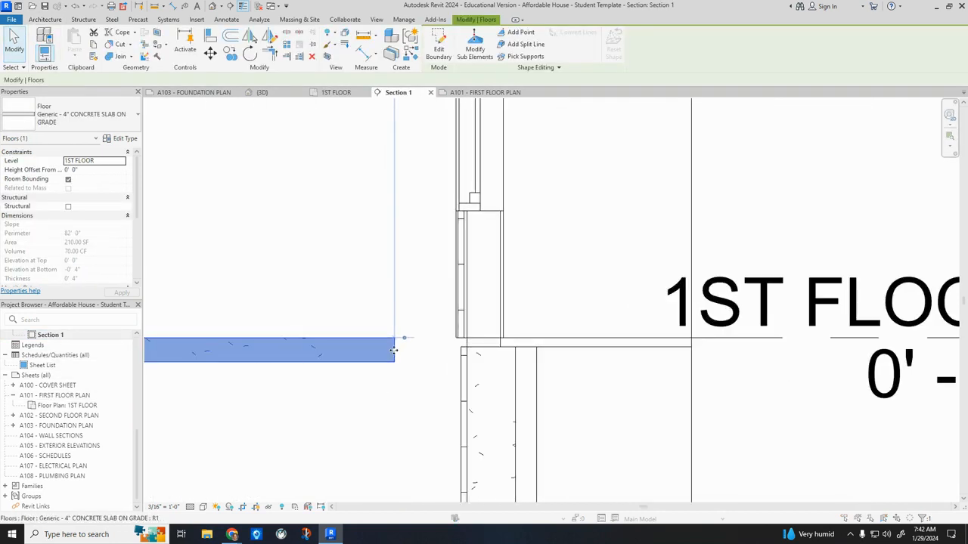
double_click(393, 353)
click(532, 368)
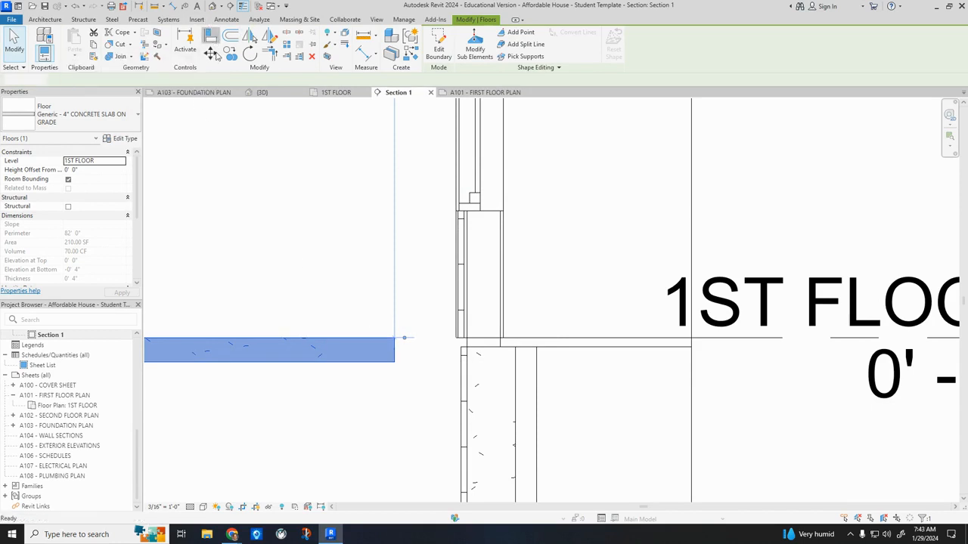
click(213, 38)
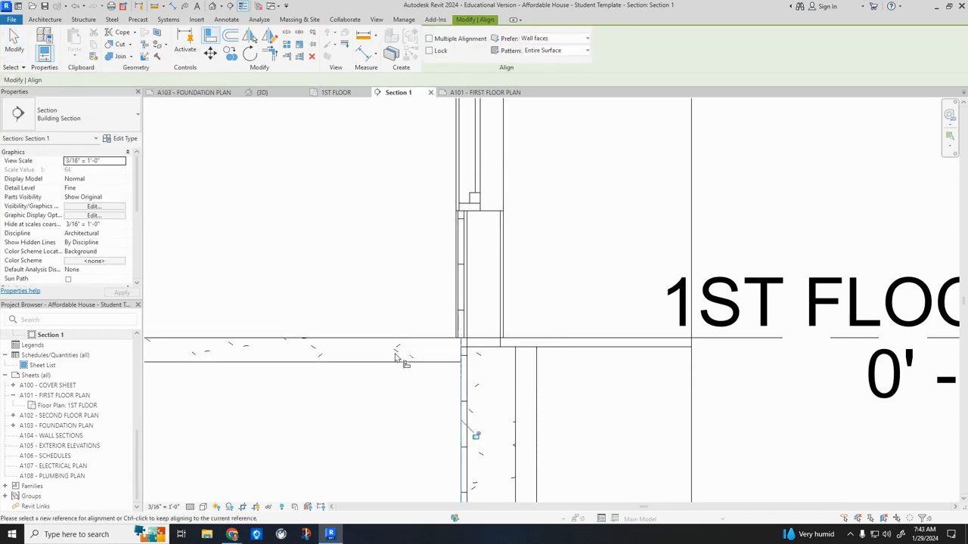
scroll(412, 412, down, 3)
scroll(310, 446, down, 2)
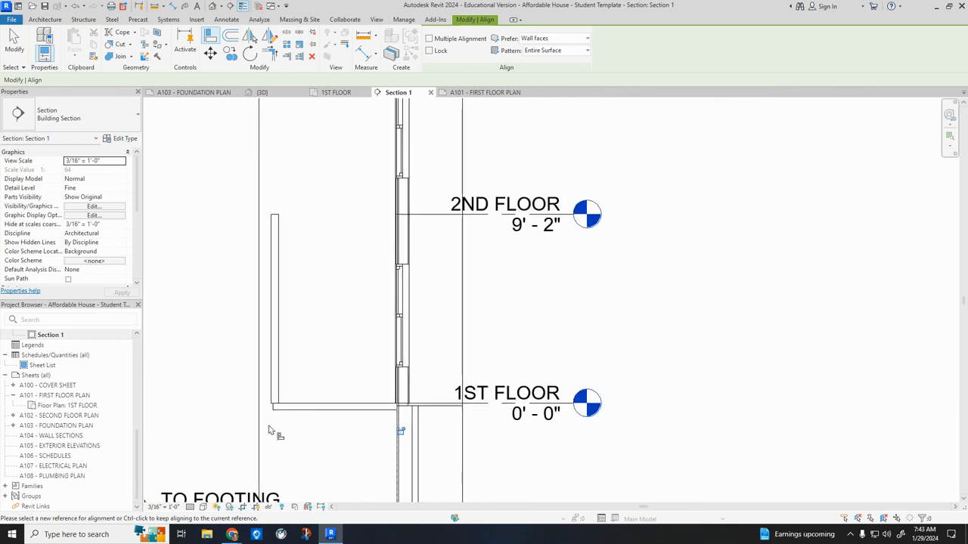
Return to the 1ST FLOOR plan and edit the porch slab's boundary, pulling its front line outward to a depth of about 6'-11".
scroll(68, 392, up, 5)
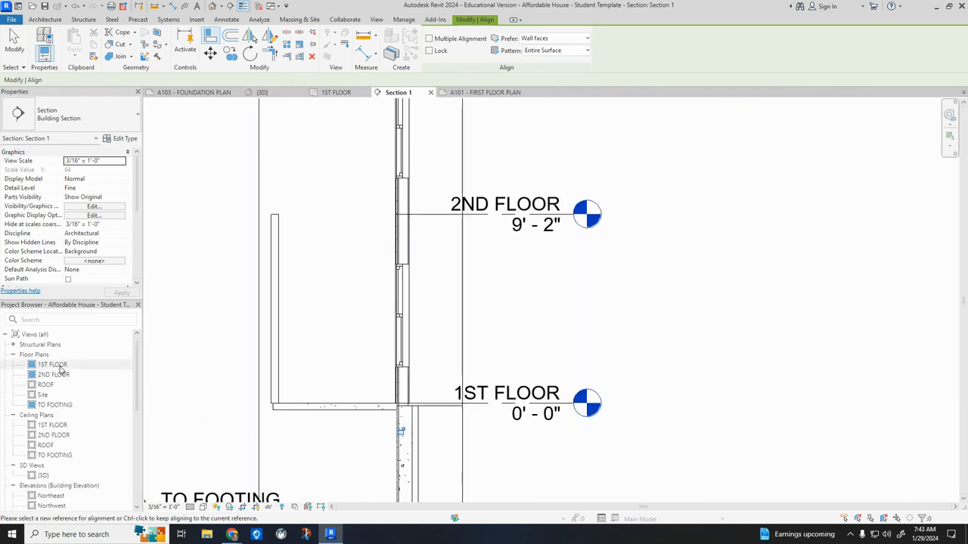
double_click(56, 364)
scroll(291, 415, up, 1)
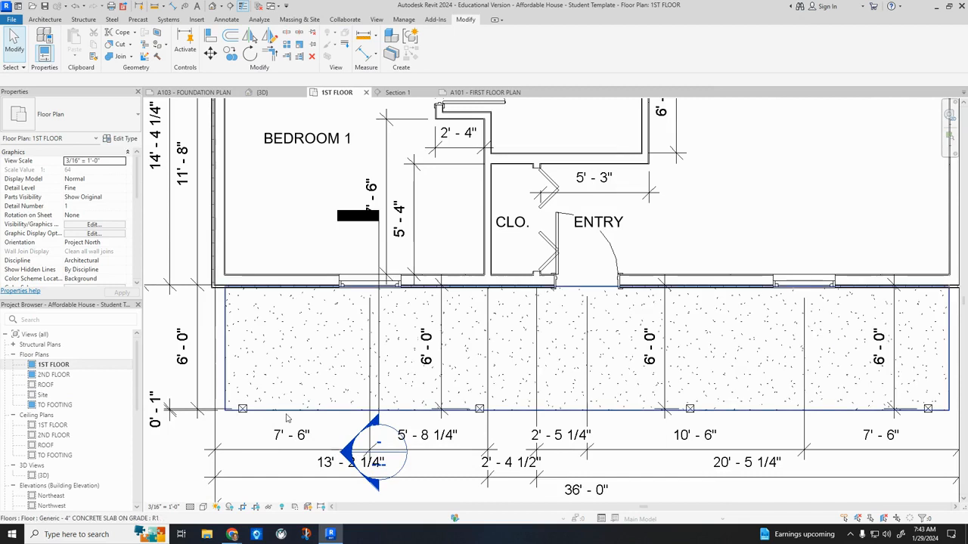
double_click(287, 415)
drag(339, 415, 338, 429)
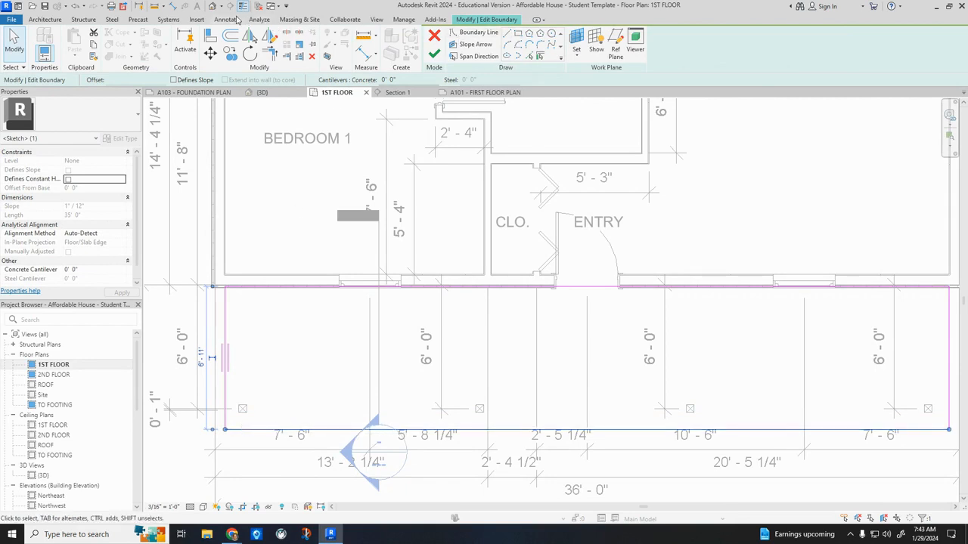
click(175, 6)
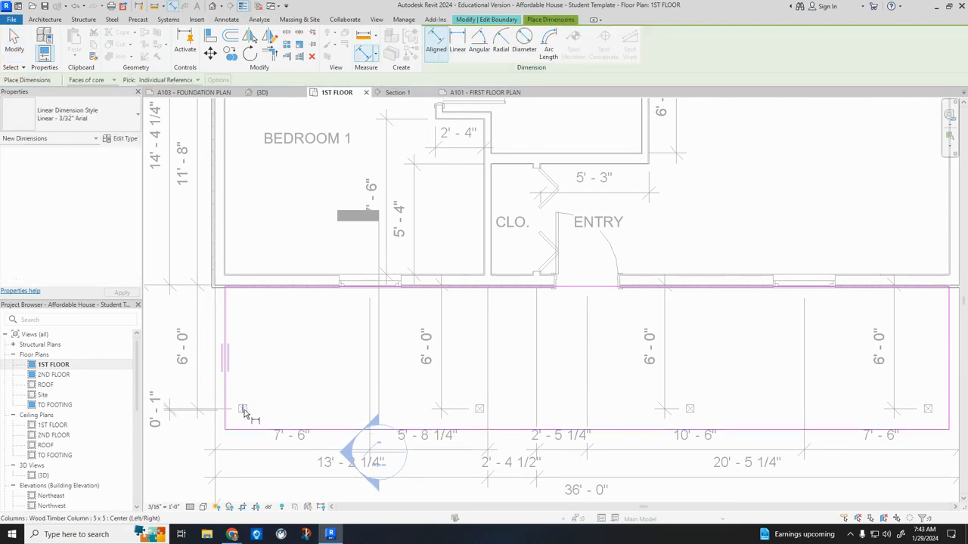
scroll(243, 413, up, 2)
scroll(242, 410, up, 3)
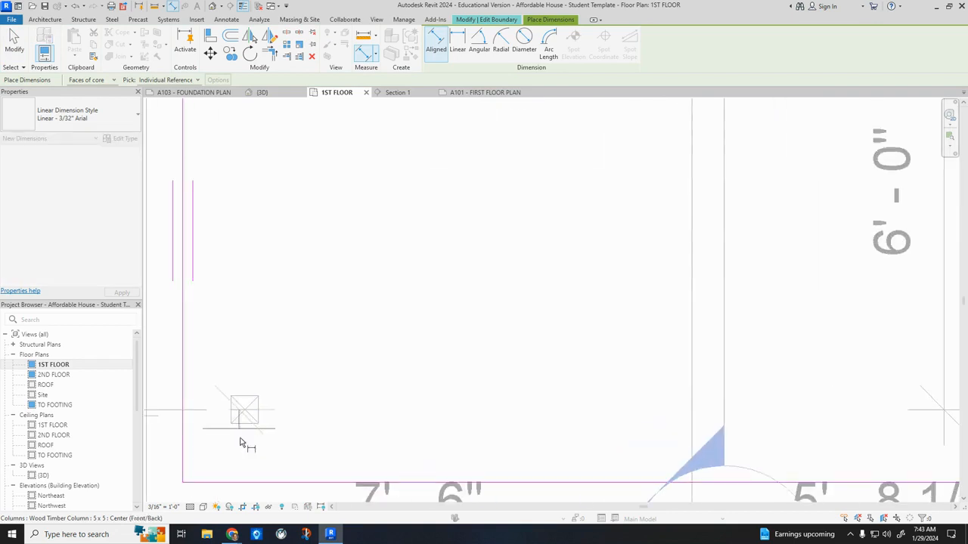
scroll(245, 485, down, 1)
scroll(245, 485, down, 4)
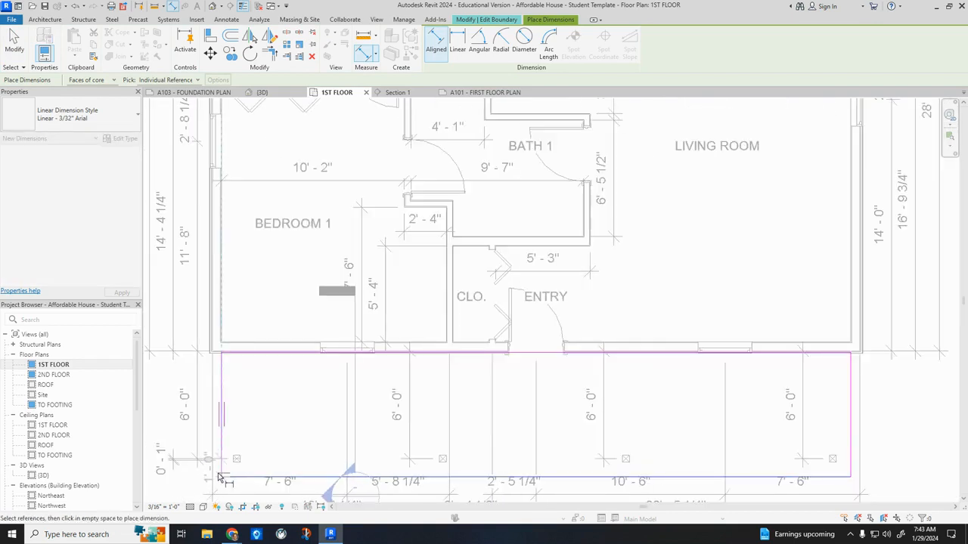
key(Escape)
Dimension from the corner column's centre to the slab's front boundary line and set the distance to 1'-0".
scroll(204, 469, up, 4)
middle_drag(237, 425, 298, 416)
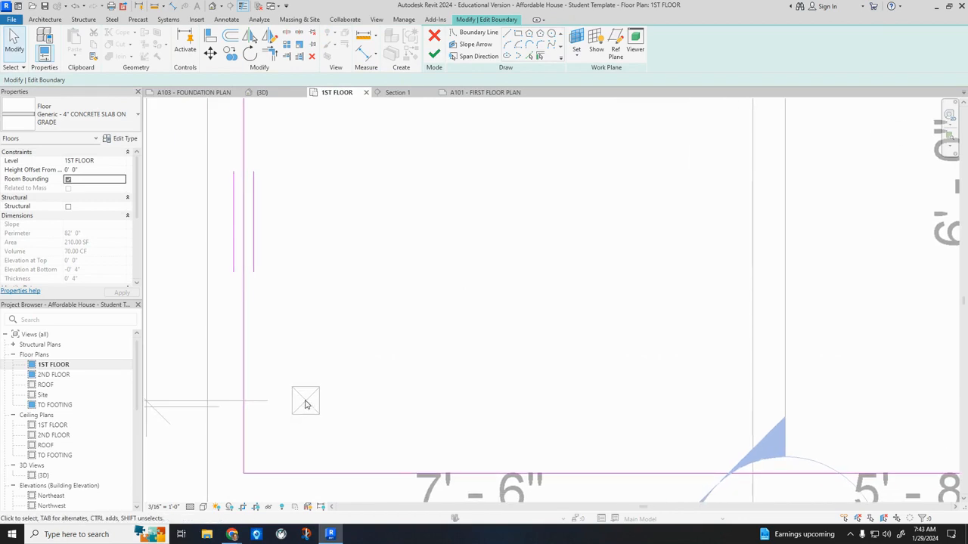
click(172, 7)
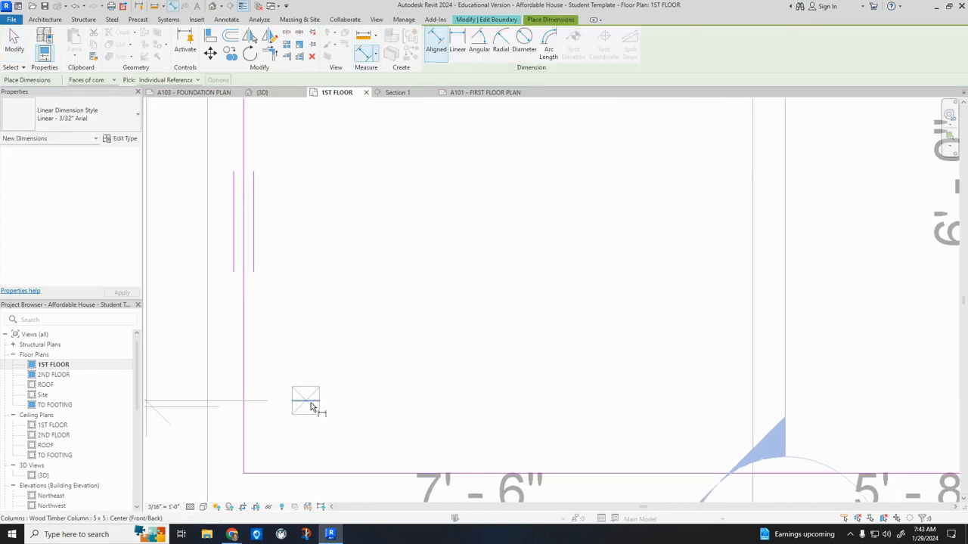
scroll(322, 477, down, 3)
scroll(321, 478, down, 2)
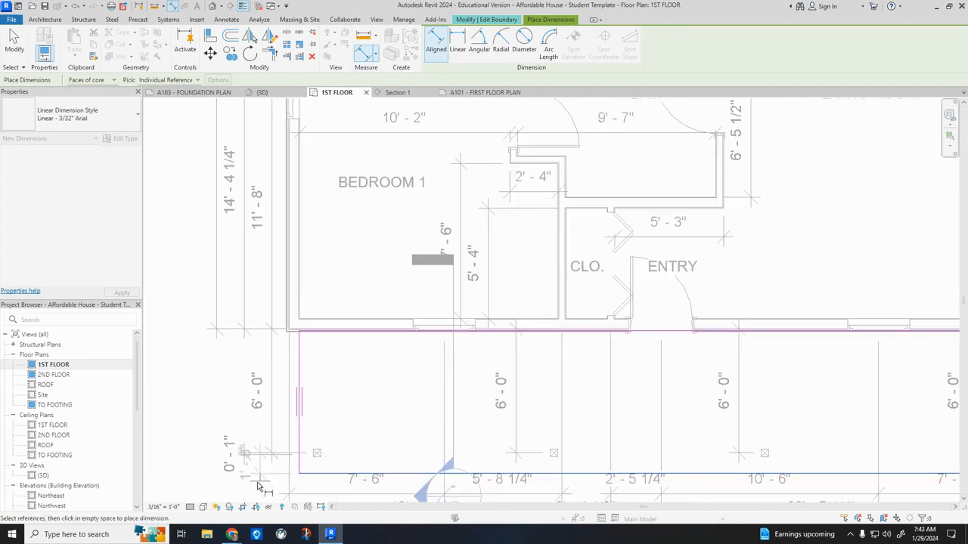
key(Escape)
click(330, 476)
click(214, 463)
key(Return)
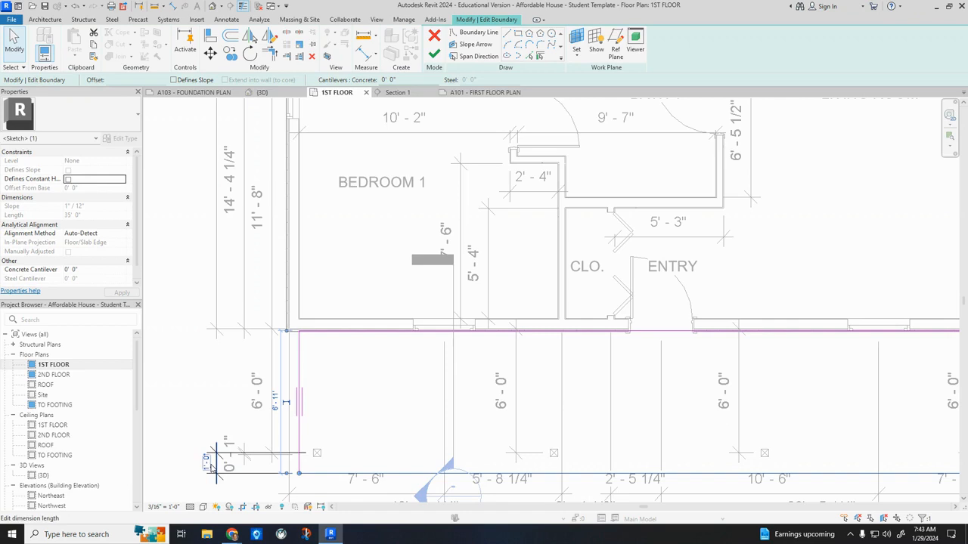
key(Escape)
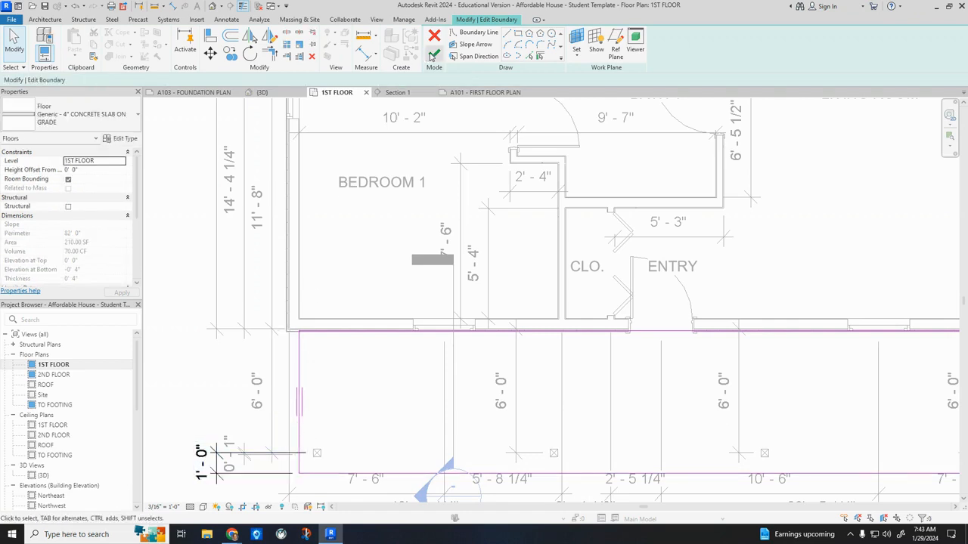
Finish the porch slab's boundary edit without attaching the walls to the floor.
click(433, 55)
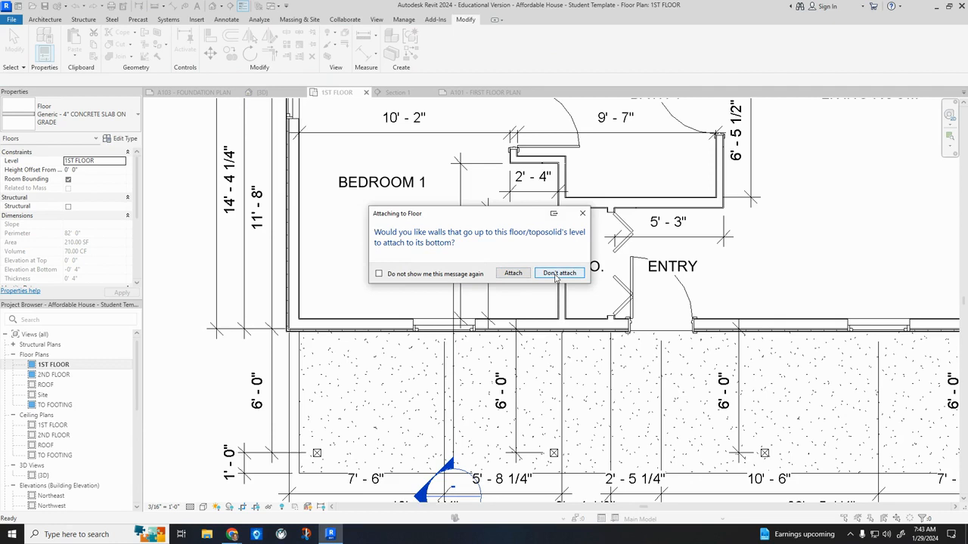
click(558, 273)
click(206, 428)
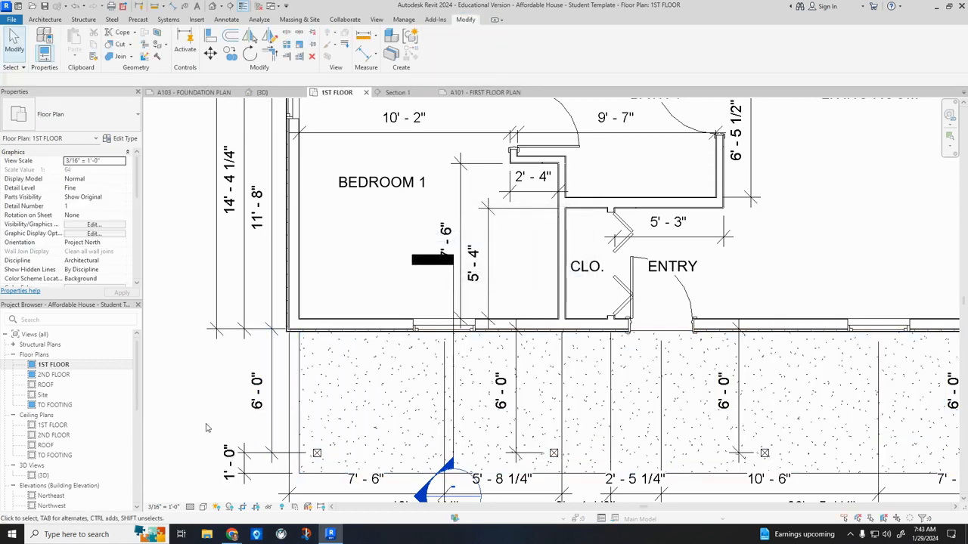
scroll(191, 381, down, 3)
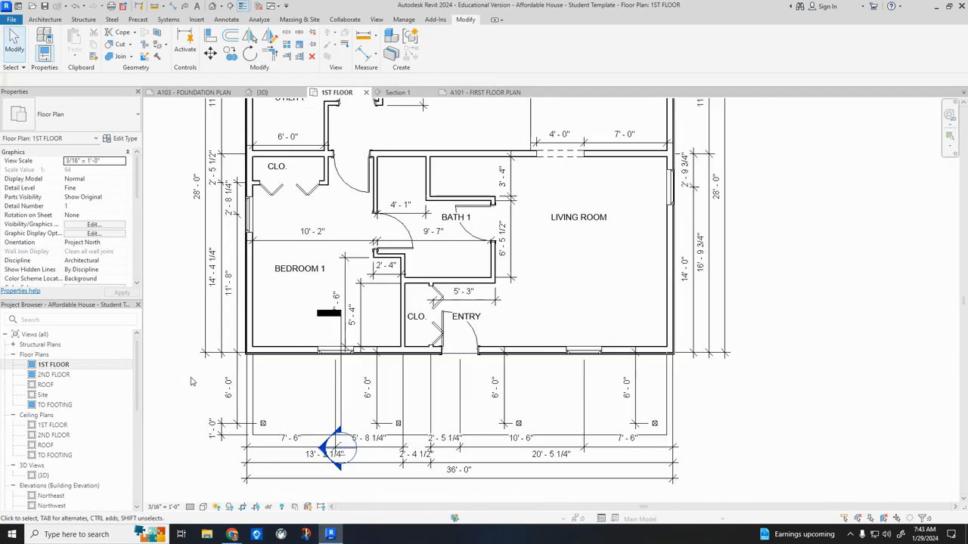
Move the porch's outer 6'-0" depth dimension in line with the 1'-0" dimension and delete the three redundant 6'-0" column dimensions over the slab.
click(233, 393)
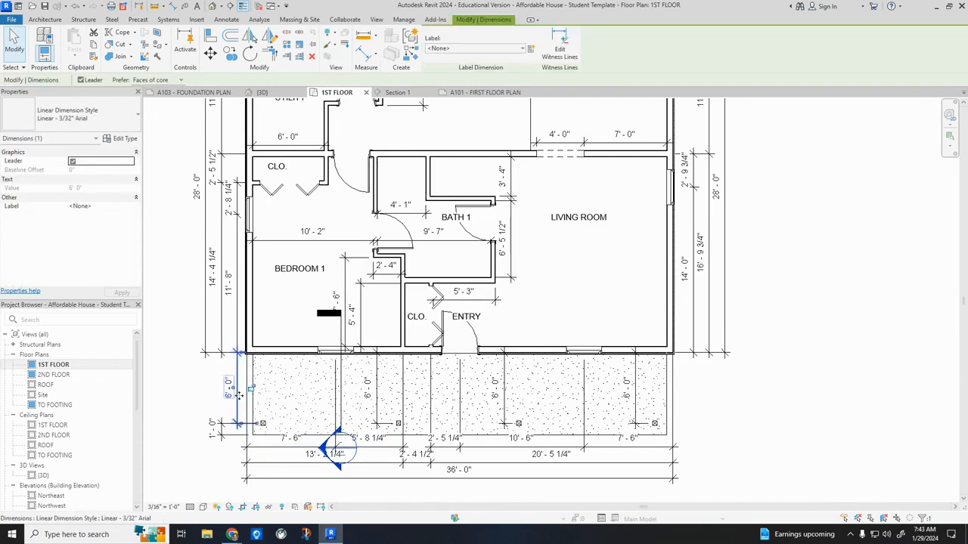
drag(237, 368, 221, 377)
click(376, 401)
key(Delete)
click(505, 403)
key(Delete)
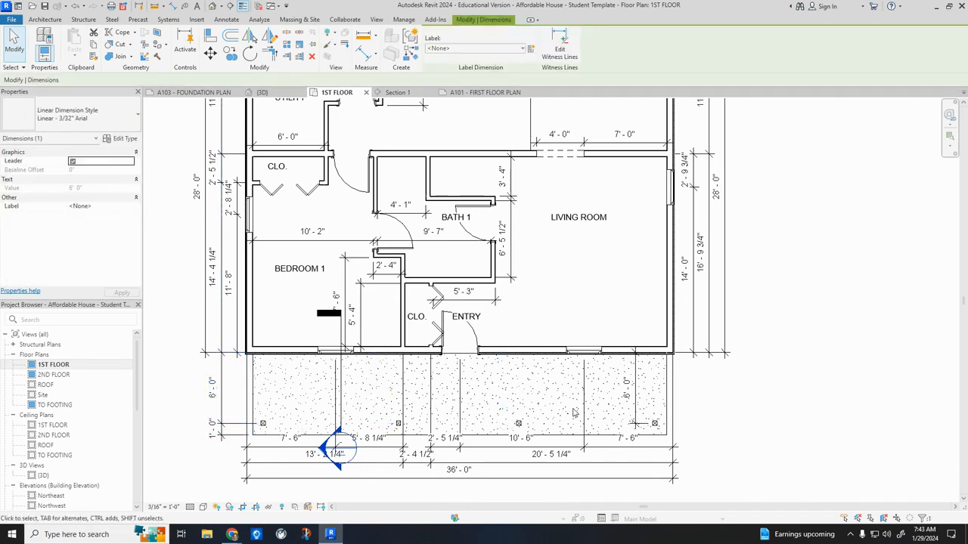
click(636, 419)
key(Delete)
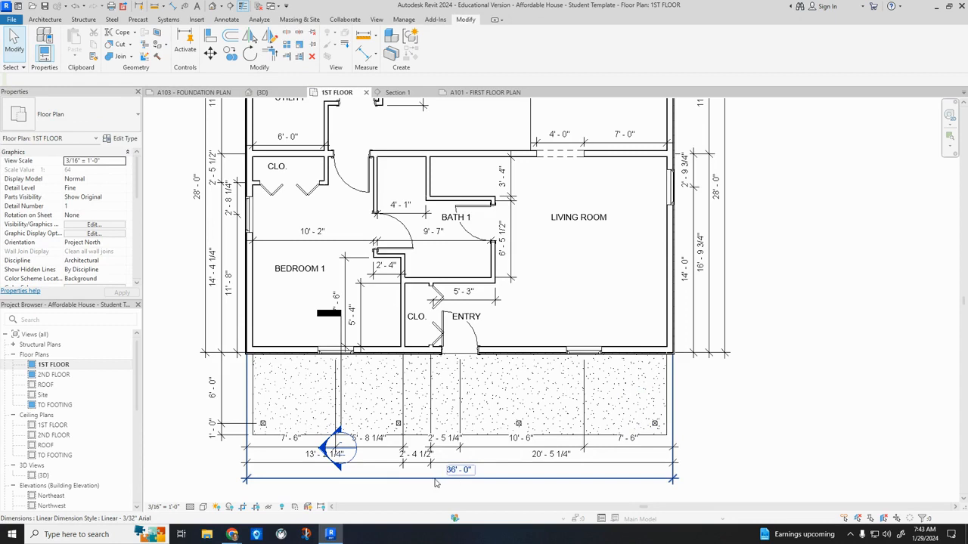
Move the overall, wall and window dimension strings in front of the house outward so they clear the porch slab.
scroll(416, 484, up, 3)
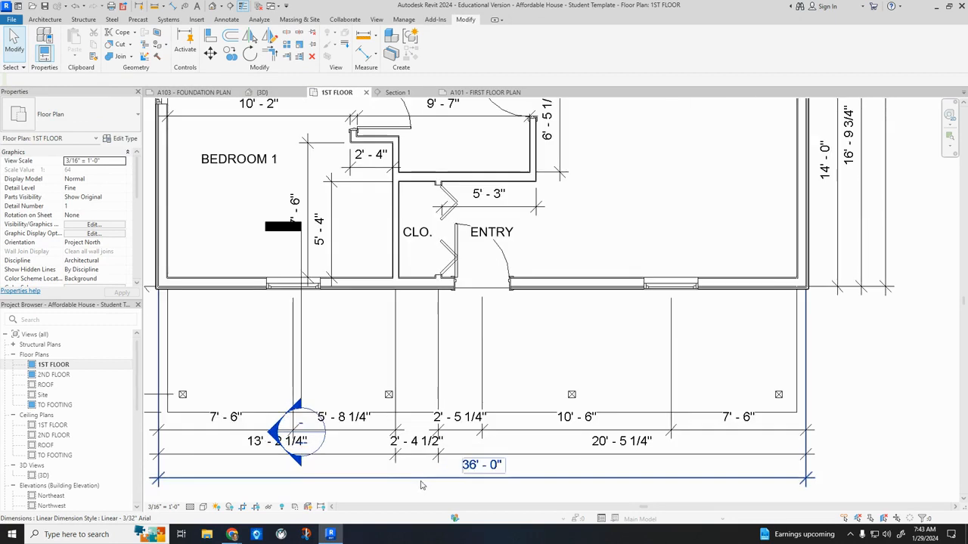
click(484, 422)
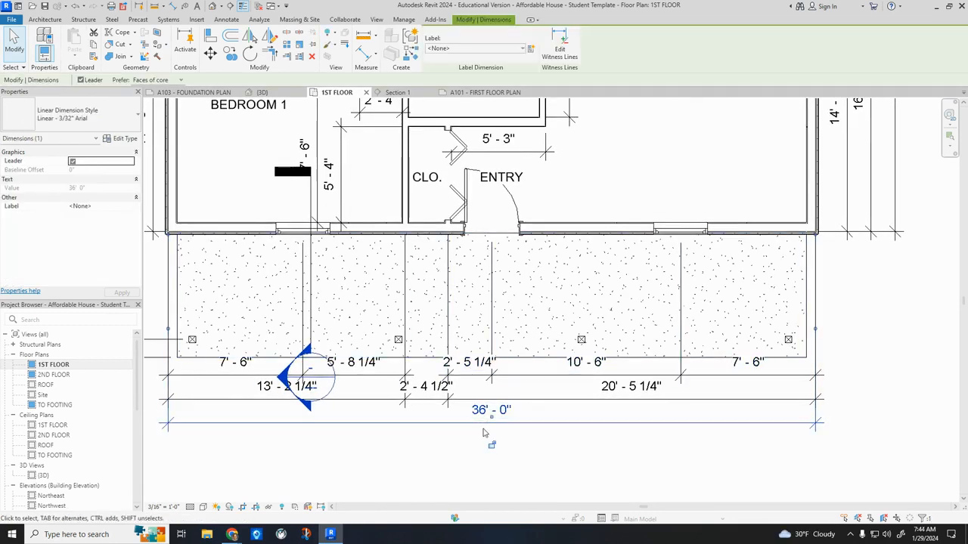
drag(444, 425, 445, 436)
click(471, 396)
mouse_move(476, 400)
mouse_down()
mouse_move(477, 417)
mouse_move(470, 381)
mouse_move(472, 393)
mouse_up()
click(470, 374)
click(383, 382)
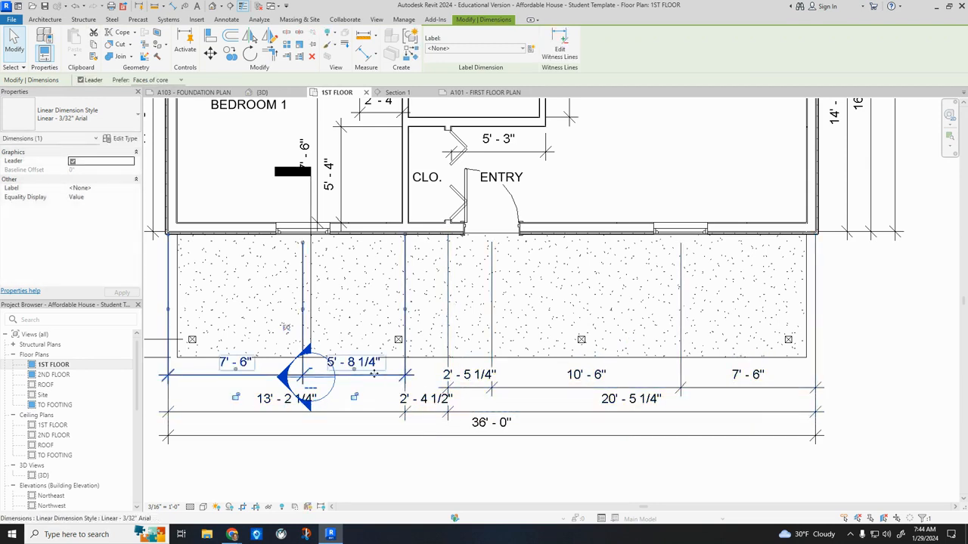
drag(374, 373, 373, 385)
click(431, 462)
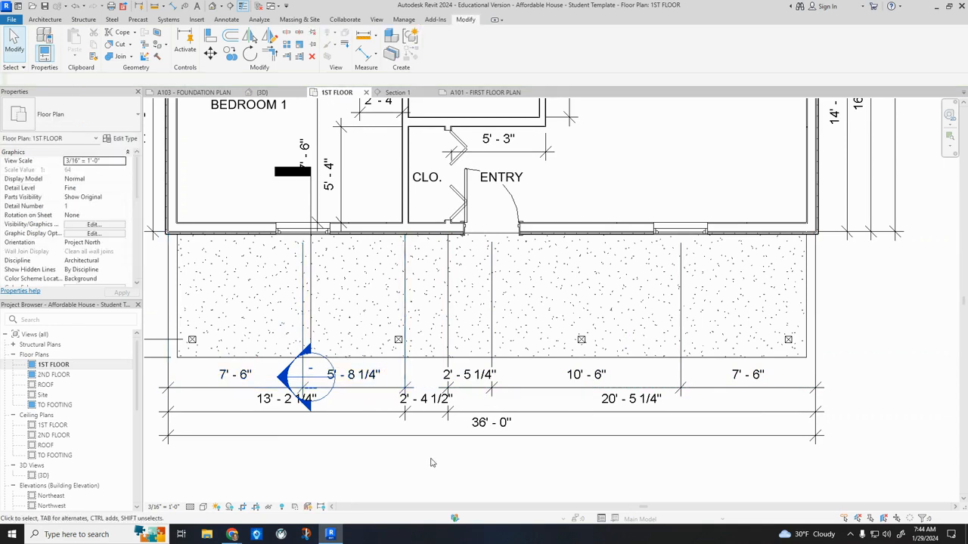
Switch to Chrome, check the front porch column spacing on the first floor plan in A-1.pdf, and return to Revit.
scroll(431, 463, down, 2)
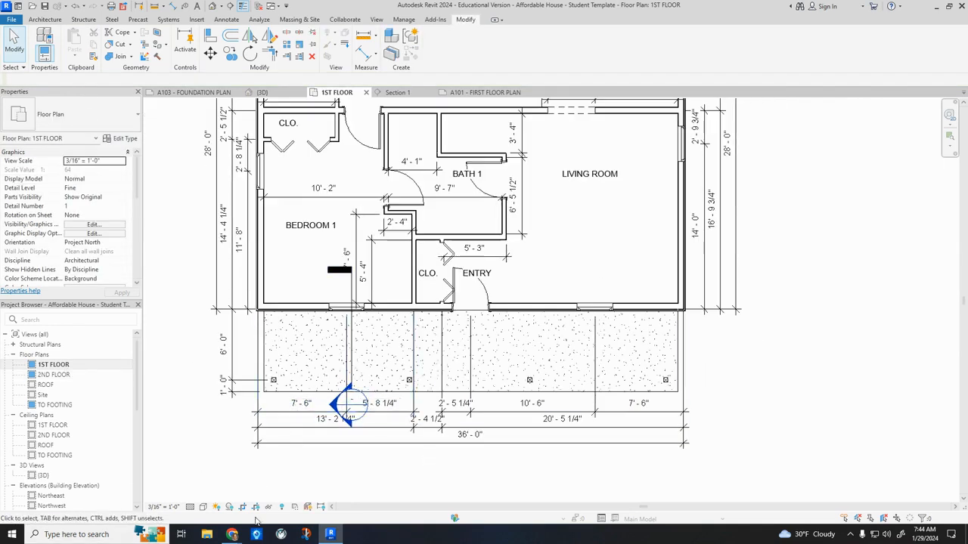
mouse_move(233, 537)
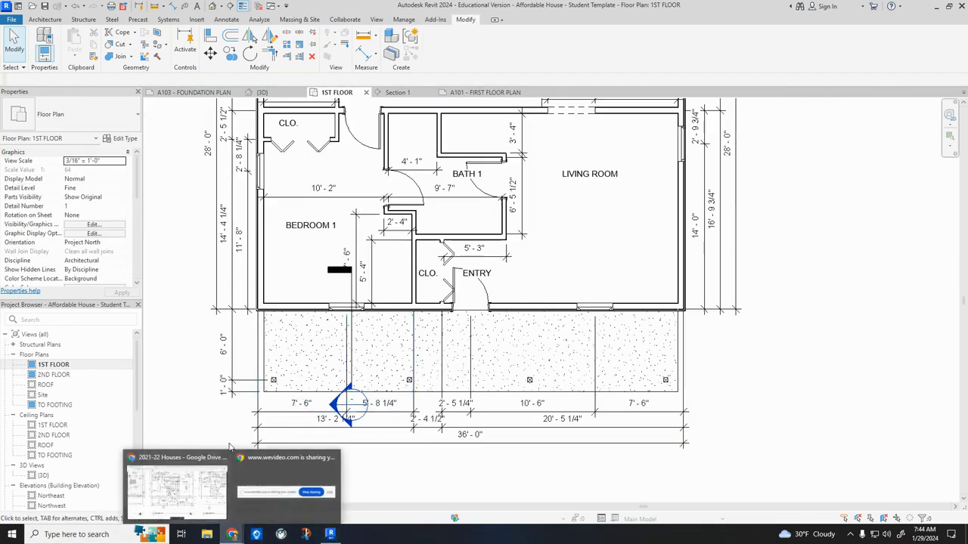
click(214, 458)
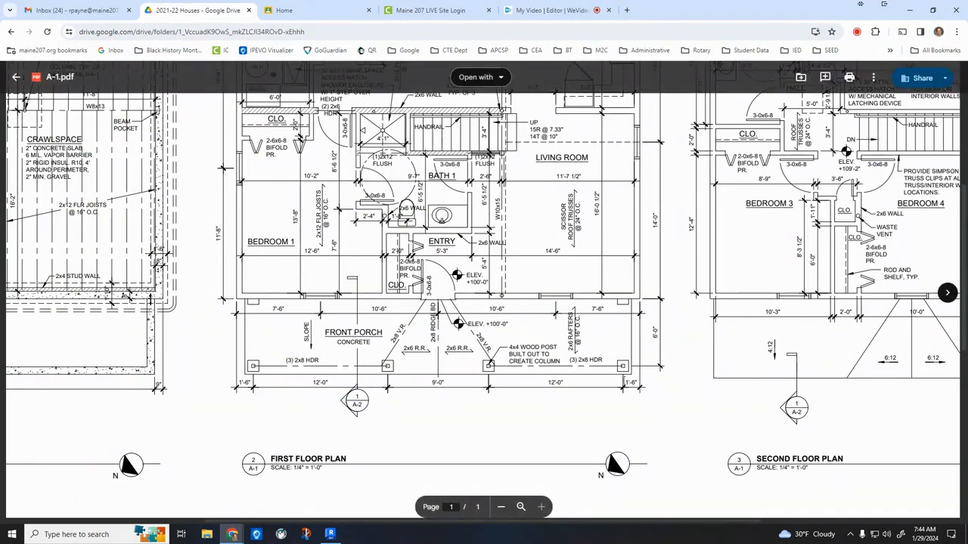
click(330, 535)
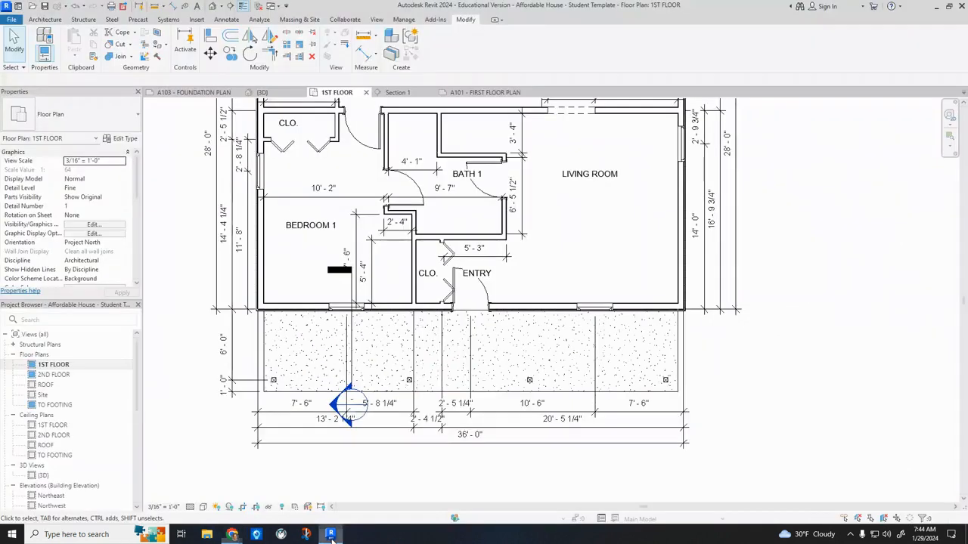
Add an aligned dimension string from the living-room side wall through the centres of all four porch columns, placed across the slab.
click(174, 5)
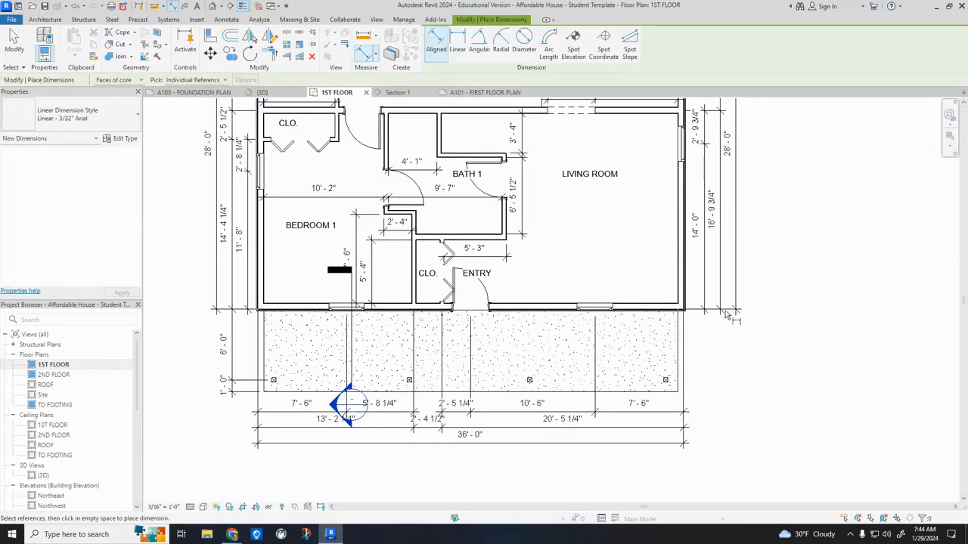
scroll(672, 310, up, 3)
click(672, 310)
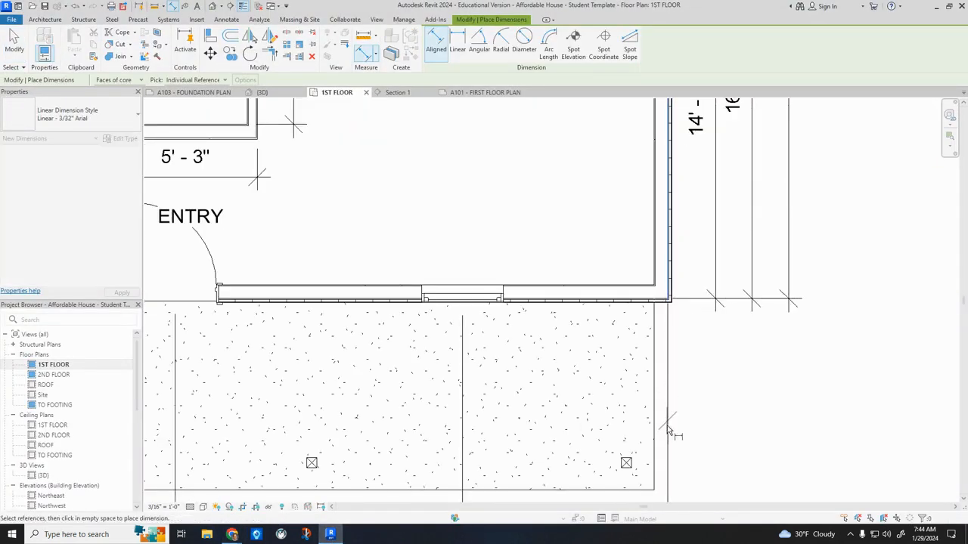
click(626, 463)
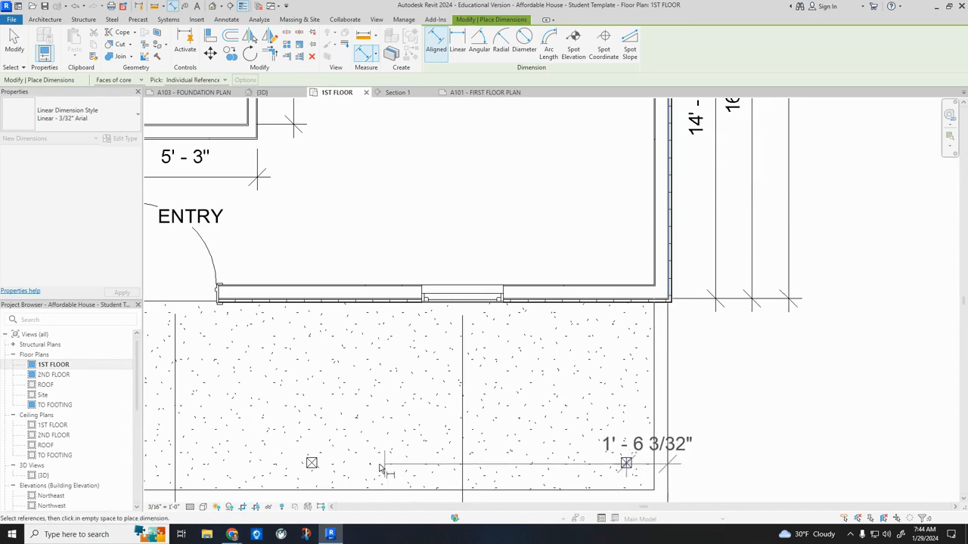
click(311, 462)
middle_drag(212, 463, 539, 393)
scroll(539, 393, up, 1)
click(331, 394)
middle_drag(278, 398, 505, 391)
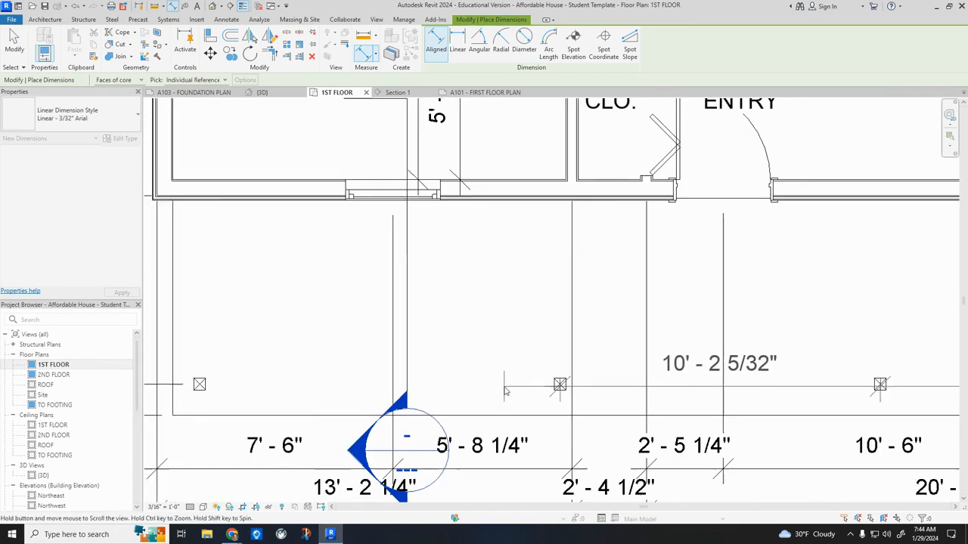
click(200, 387)
scroll(201, 387, down, 5)
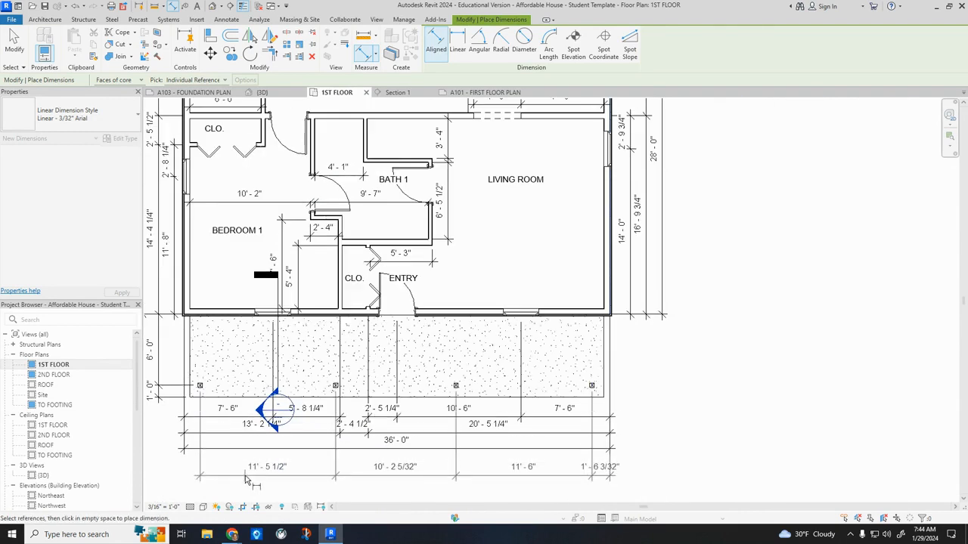
scroll(250, 385, up, 3)
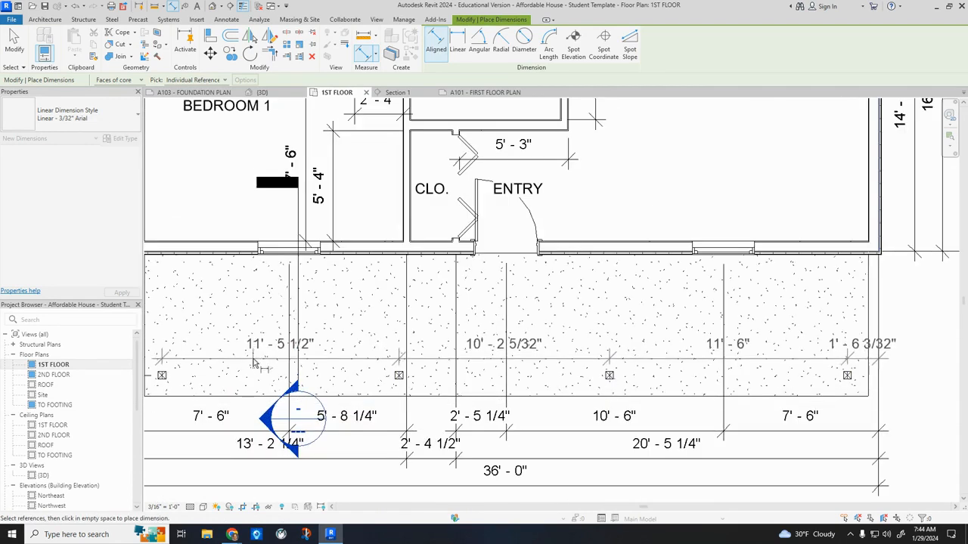
key(Escape)
key(Escape)
Set the end porch column on the living-room side to 1'-6" from the side wall.
click(850, 368)
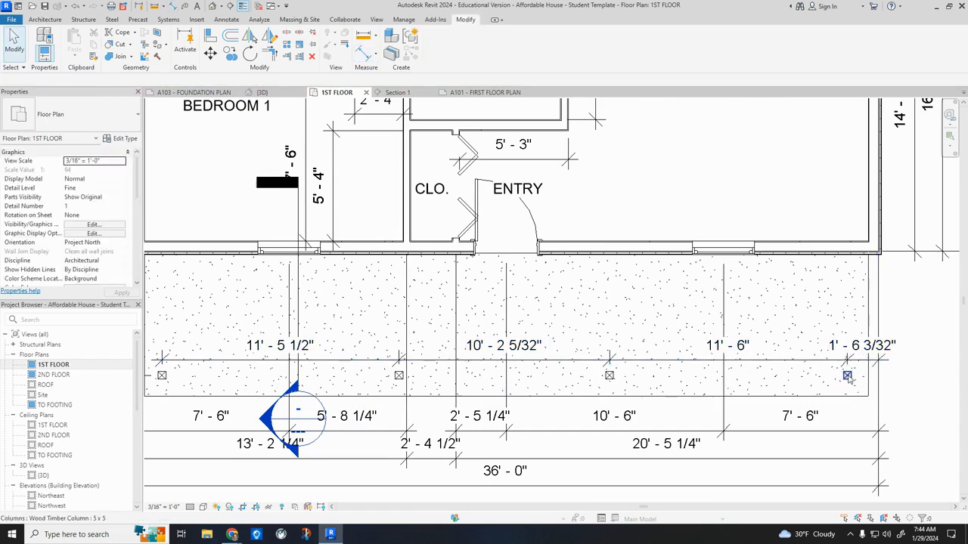
click(858, 351)
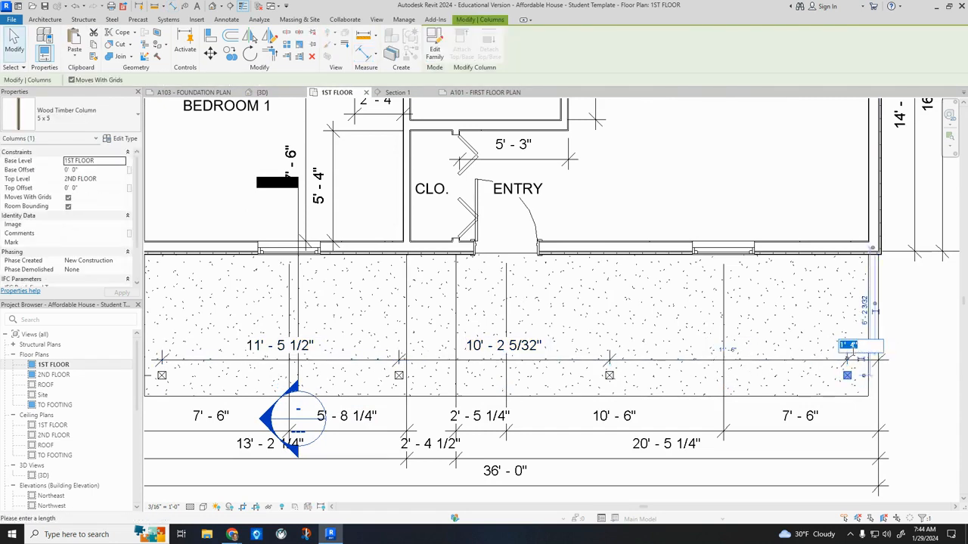
key(Escape)
scroll(857, 356, up, 3)
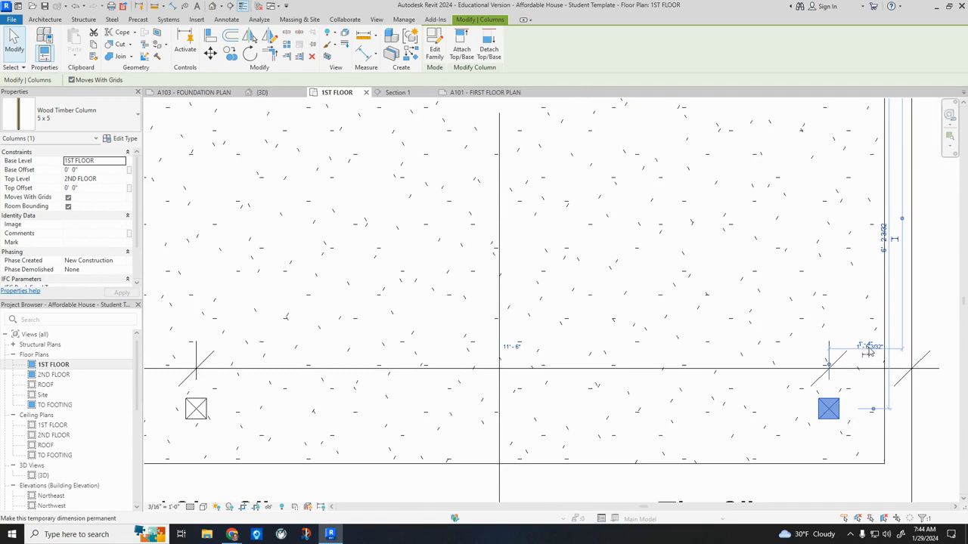
click(879, 347)
text(1')
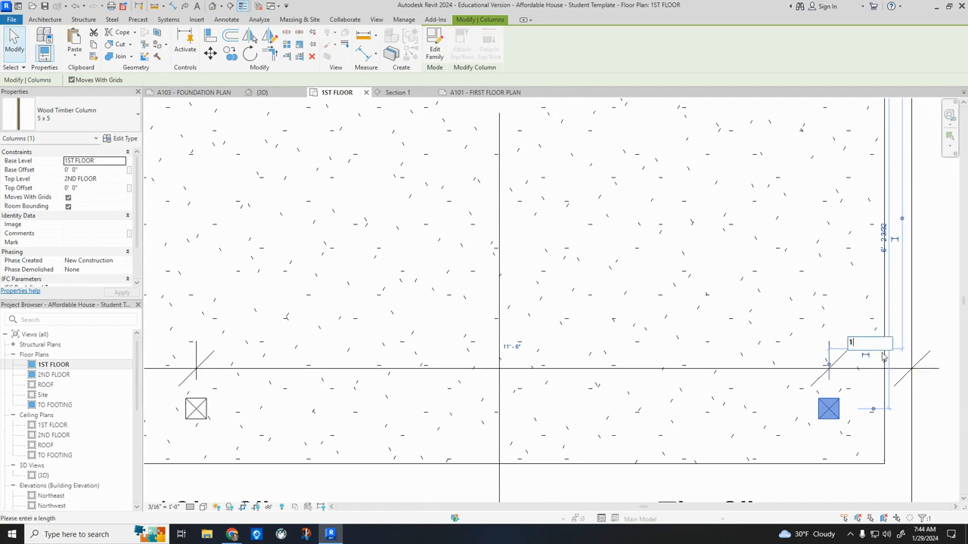
text( - 6)
key(Return)
scroll(928, 372, down, 2)
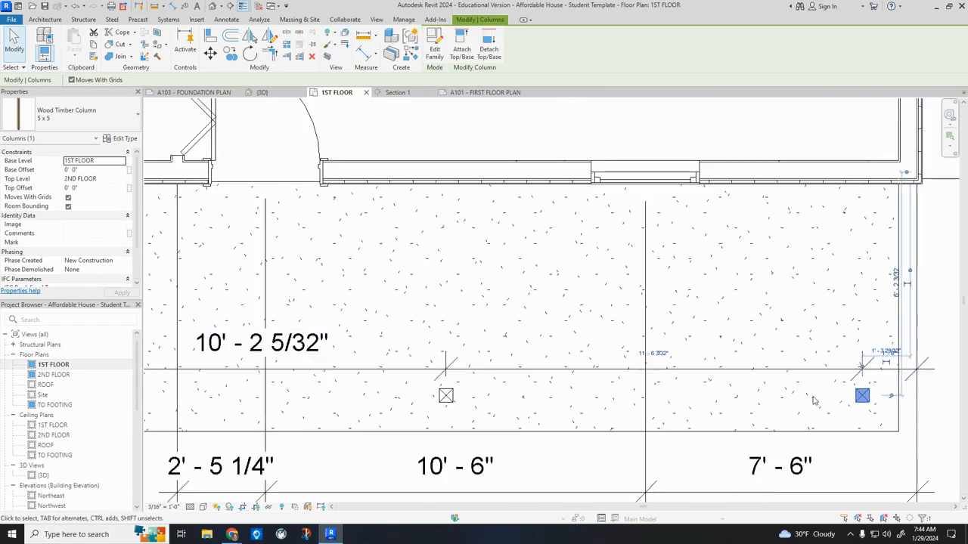
Set the inner column on the living-room side to 12'-0" from the end column on that side.
click(449, 399)
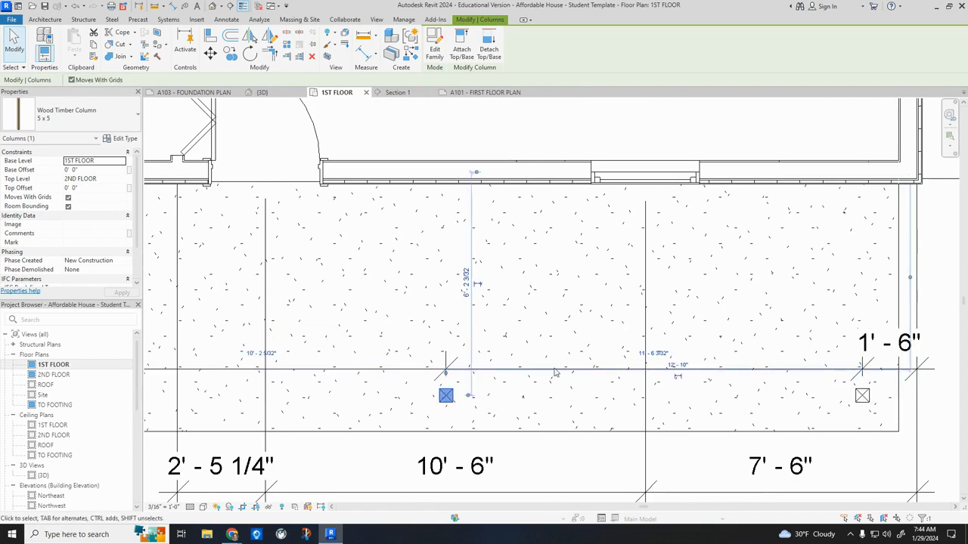
click(642, 353)
text(12)
key(Return)
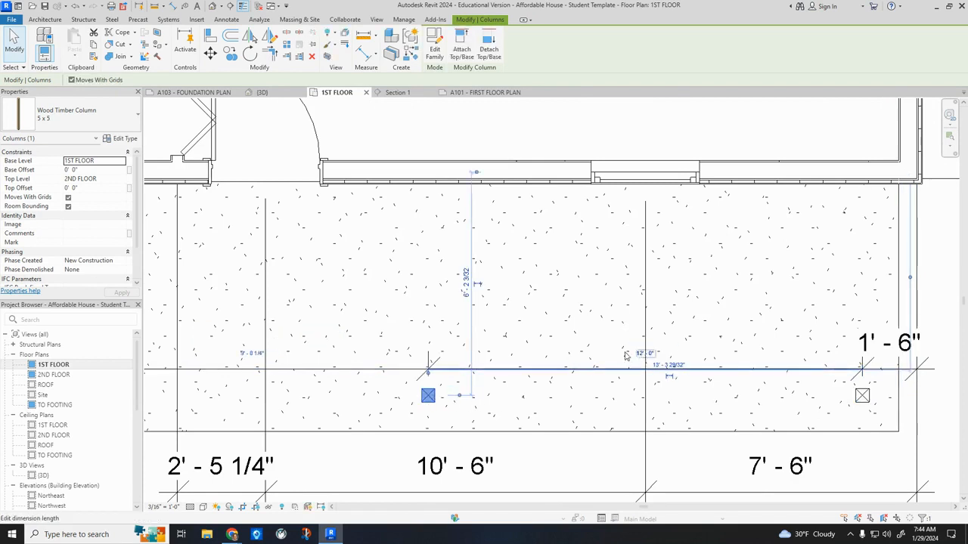
Set the spacing between the two middle porch columns to 9'-0" by moving the one on the bedroom side.
scroll(314, 374, down, 2)
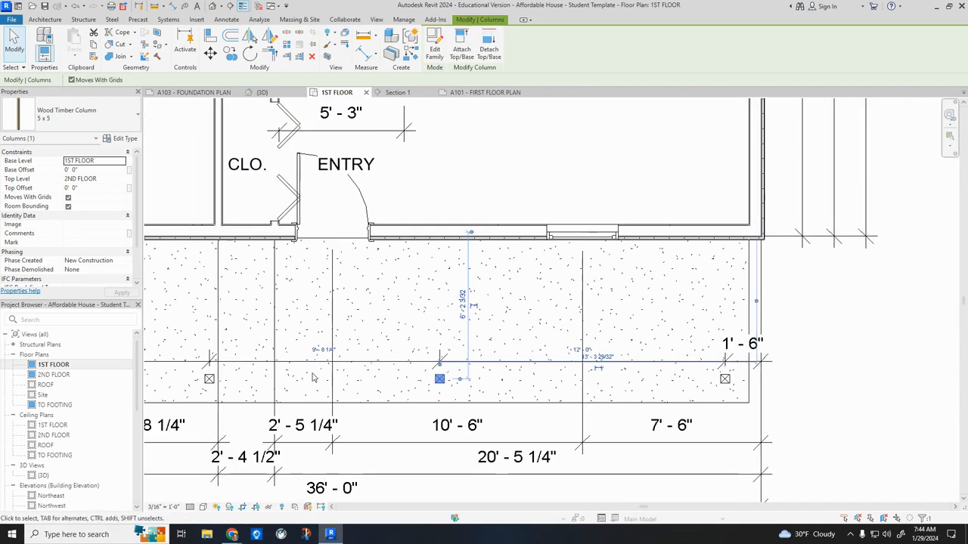
click(215, 378)
click(323, 348)
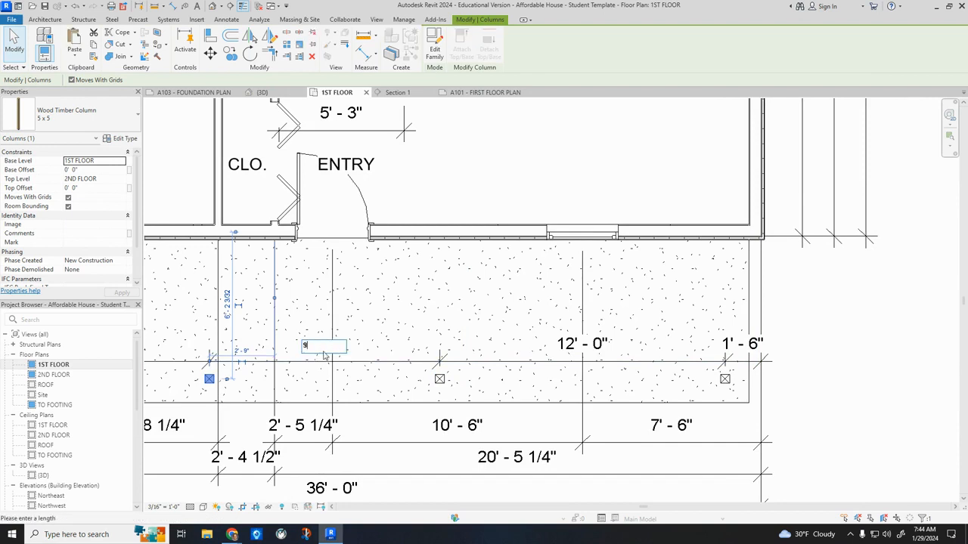
text(9)
key(Return)
Set the end porch column on the Bedroom 1 side to 12'-0" from its neighbouring column.
scroll(302, 362, down, 3)
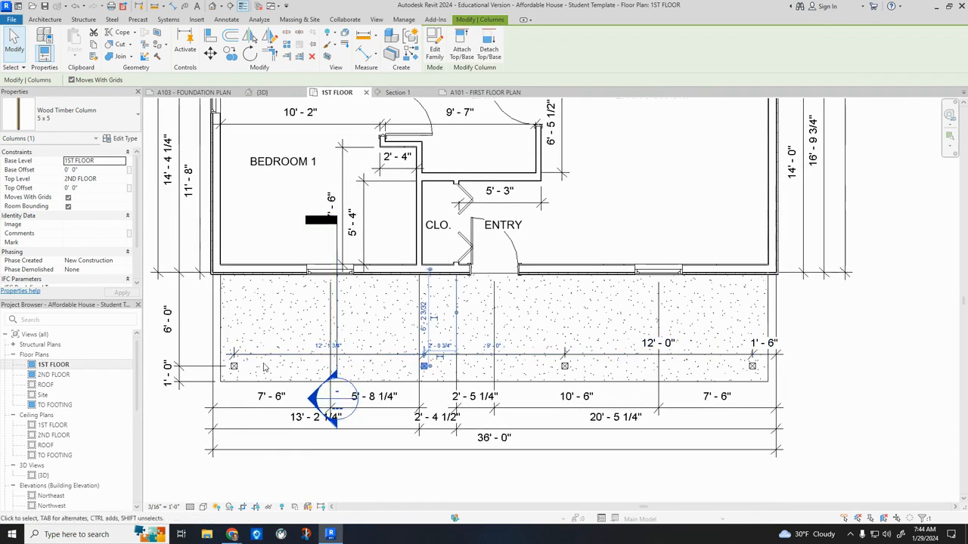
click(234, 367)
click(324, 345)
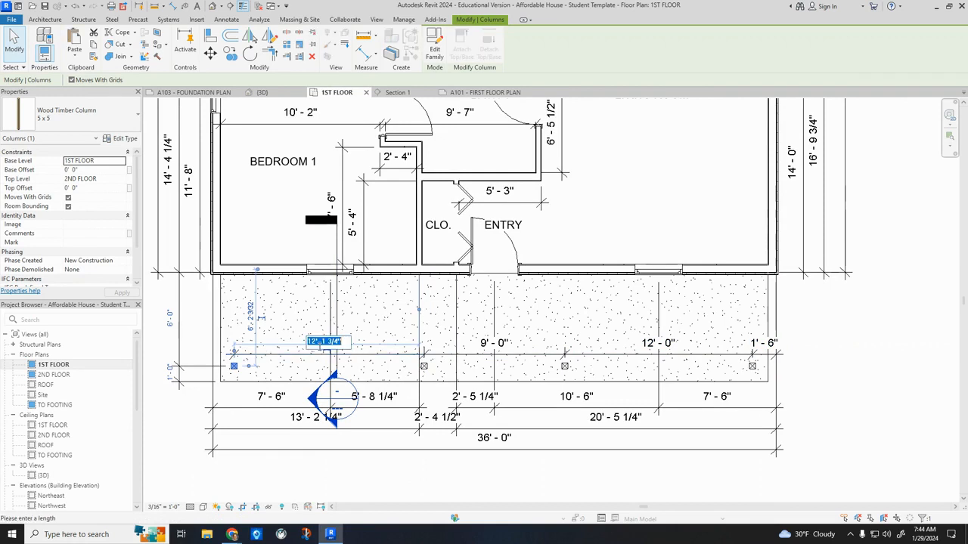
text(12)
key(Return)
click(864, 371)
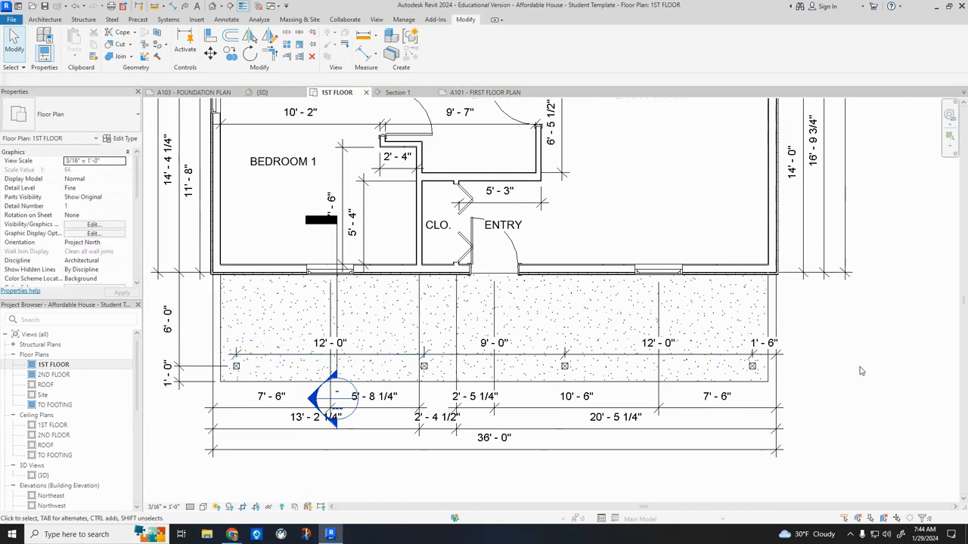
Open A-2.pdf in Chrome, examine the porch section and column details at larger scale, and return to Revit.
scroll(864, 370, down, 2)
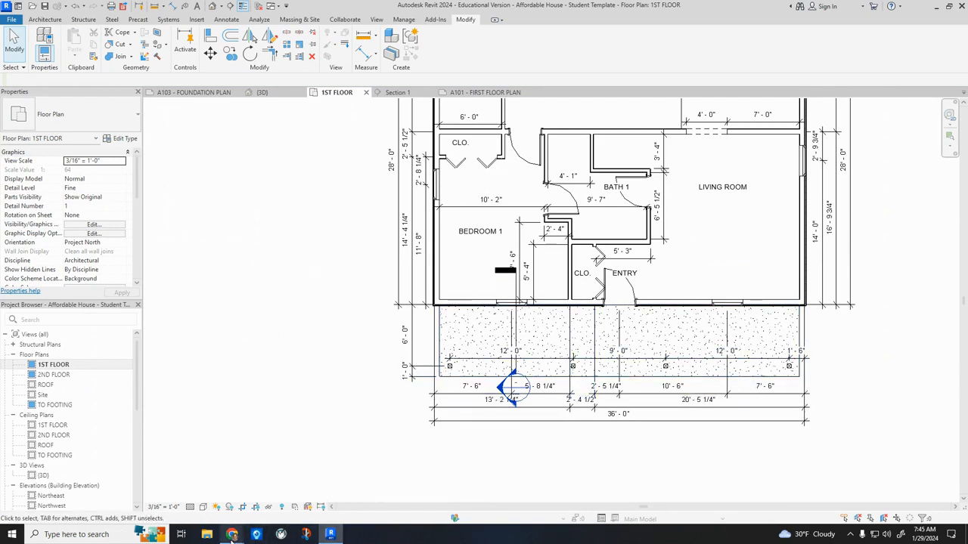
mouse_move(232, 534)
click(178, 480)
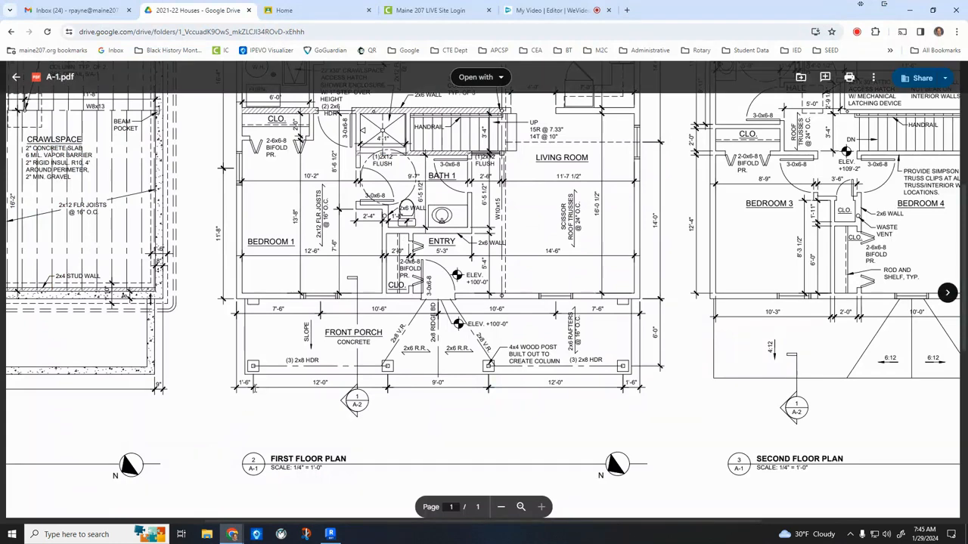
click(16, 77)
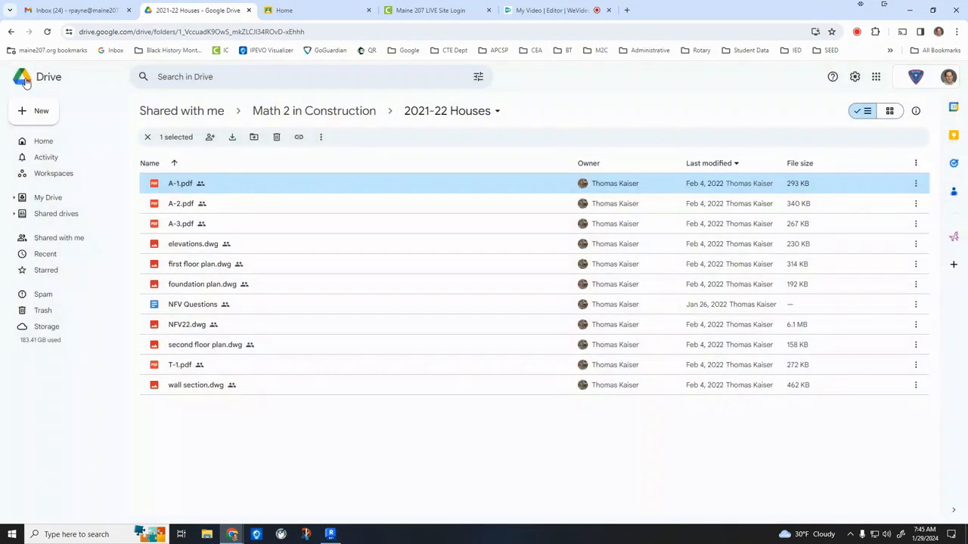
double_click(178, 202)
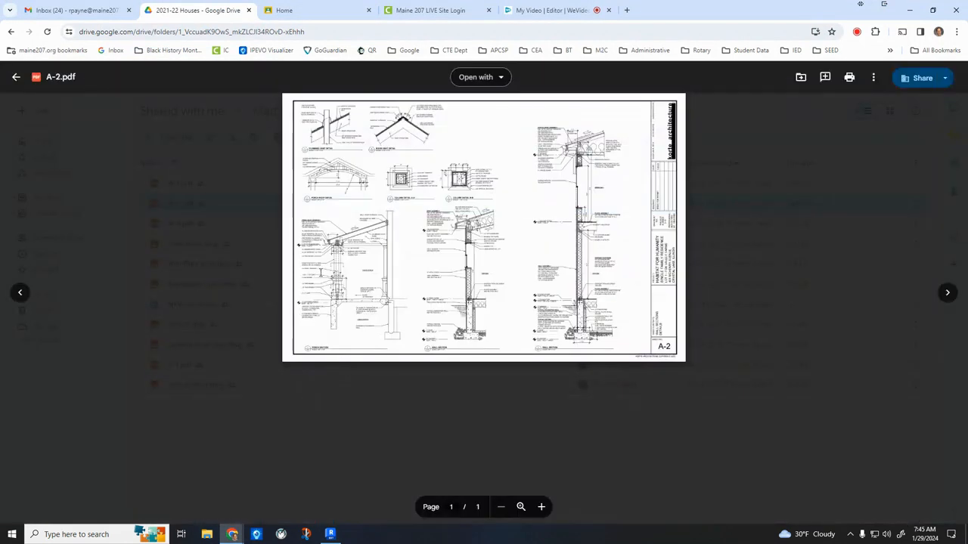
click(541, 507)
click(541, 507)
click(541, 507)
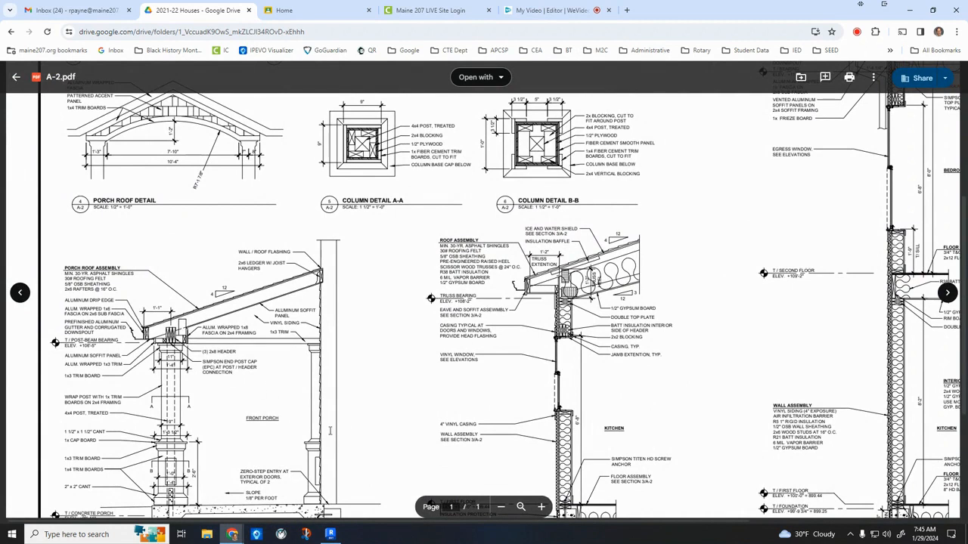
click(330, 534)
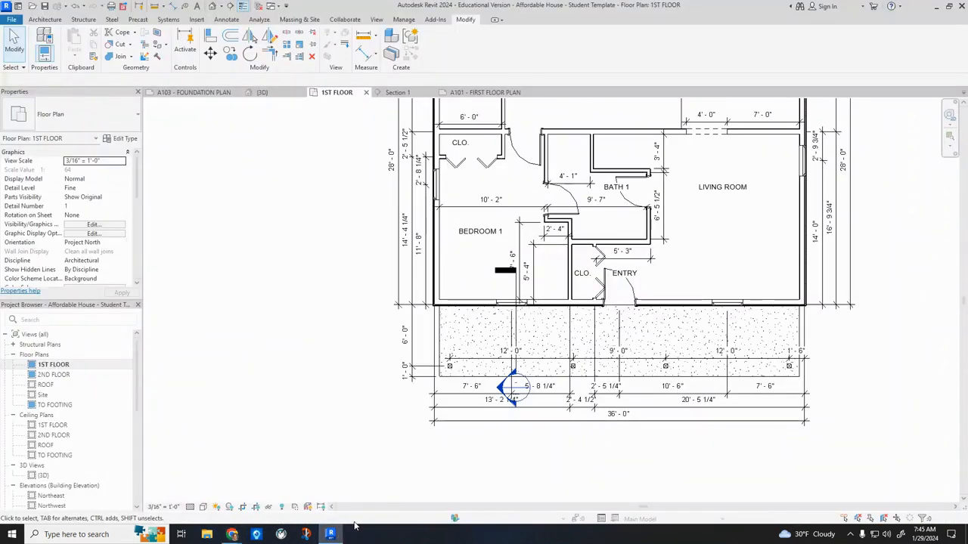
Select all four timber porch columns and review their top level options, keeping 2ND FLOOR.
scroll(454, 371, up, 2)
click(447, 367)
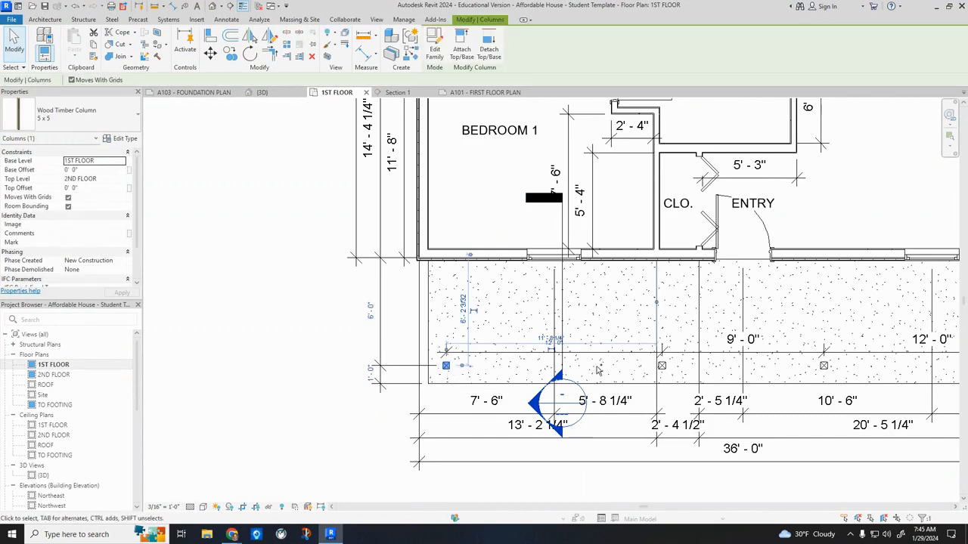
ctrl+click(662, 367)
ctrl+click(824, 367)
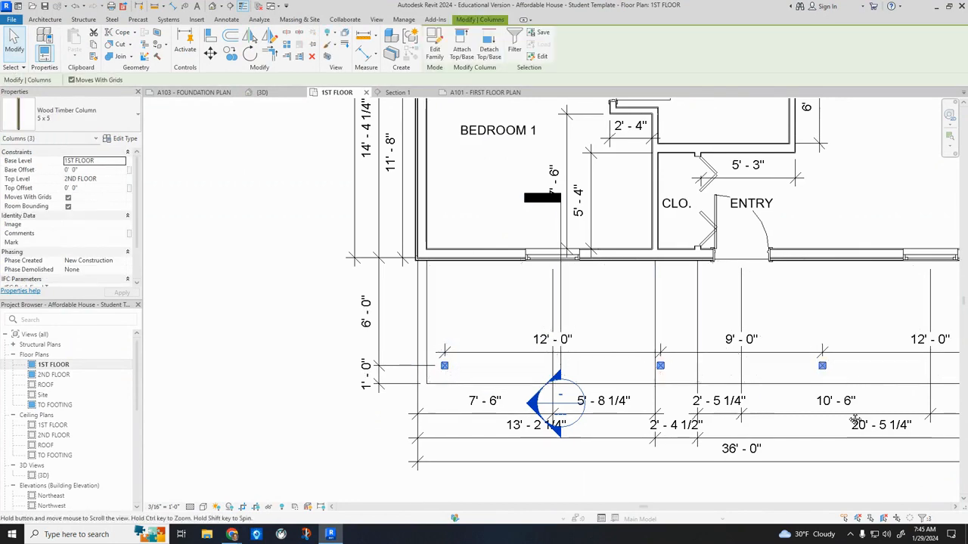
middle_drag(824, 368, 662, 374)
ctrl+click(877, 372)
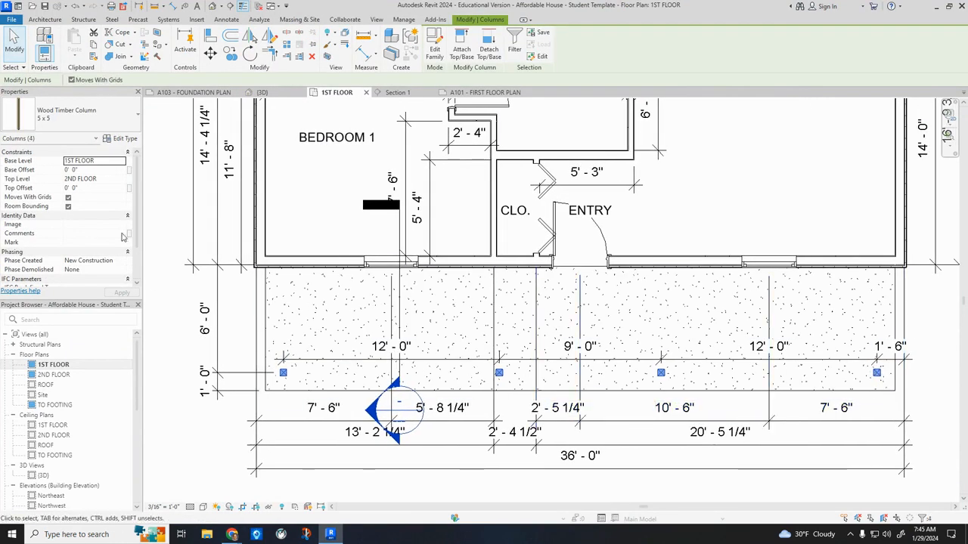
click(106, 179)
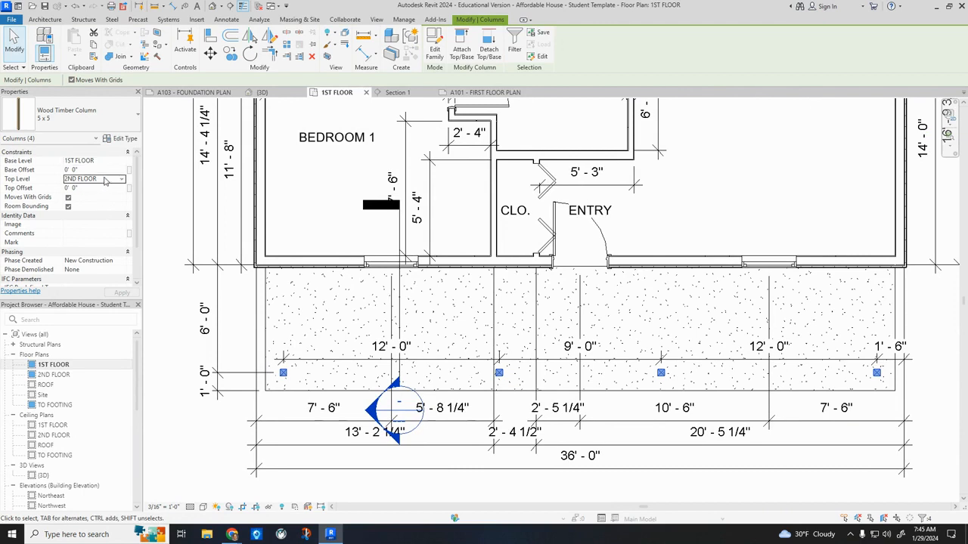
click(122, 179)
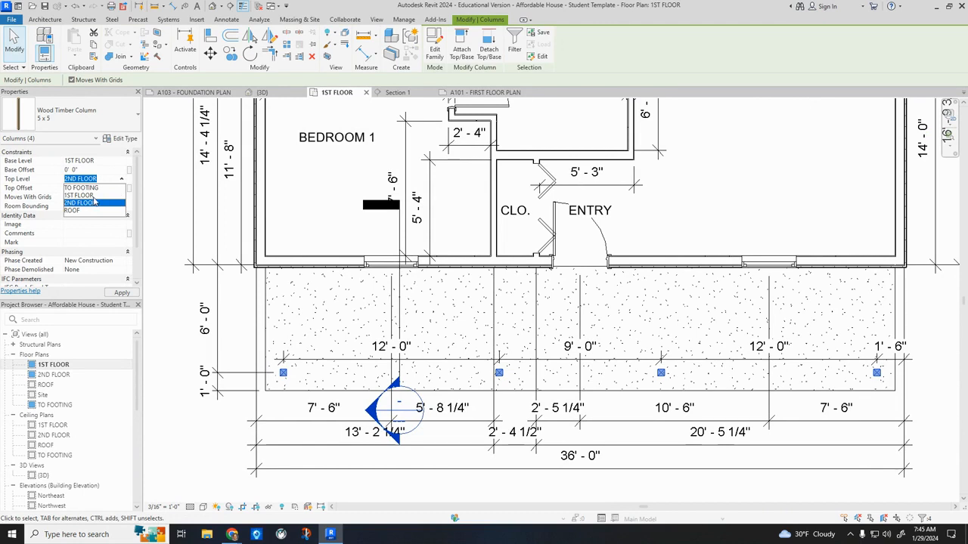
key(Return)
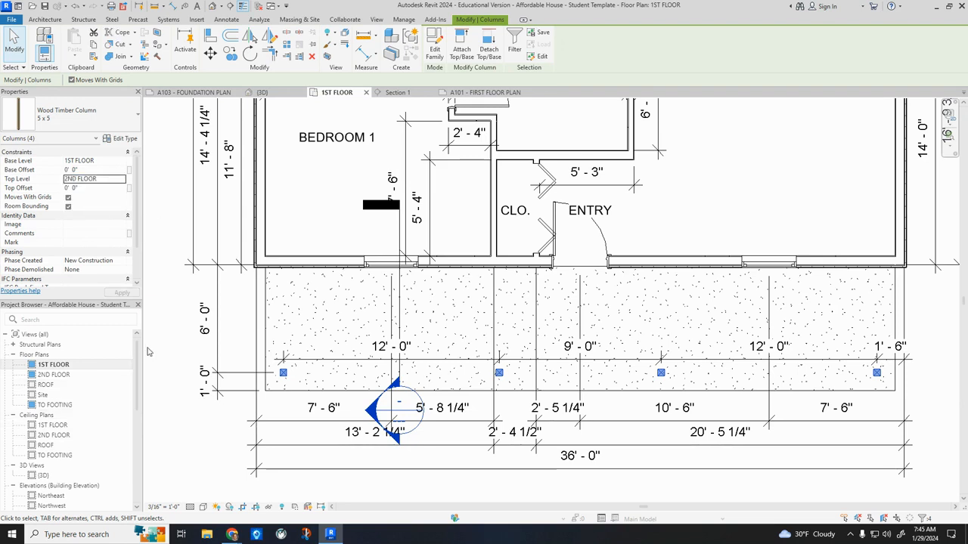
key(Escape)
Open the Northeast elevation and examine the porch column height against the 2ND FLOOR level.
scroll(62, 452, down, 5)
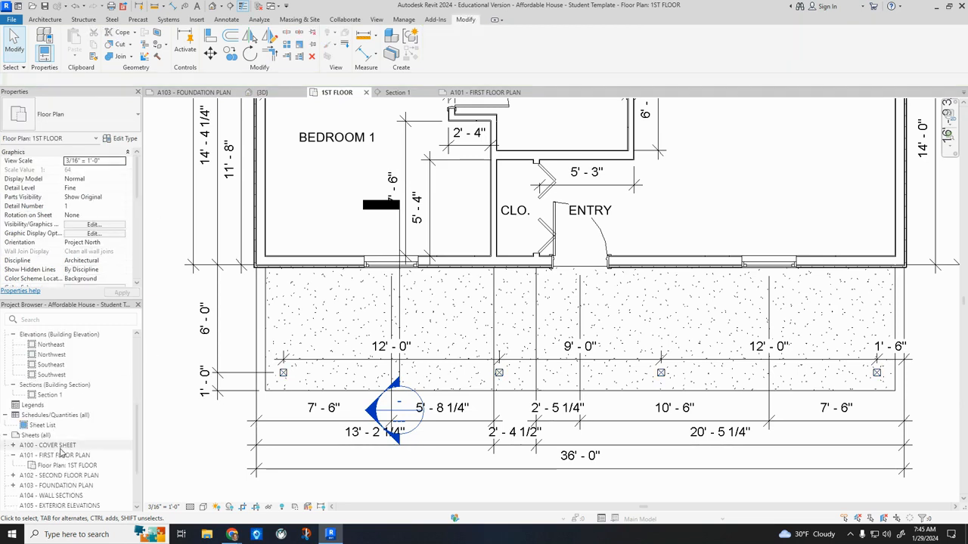
double_click(55, 344)
scroll(619, 317, up, 5)
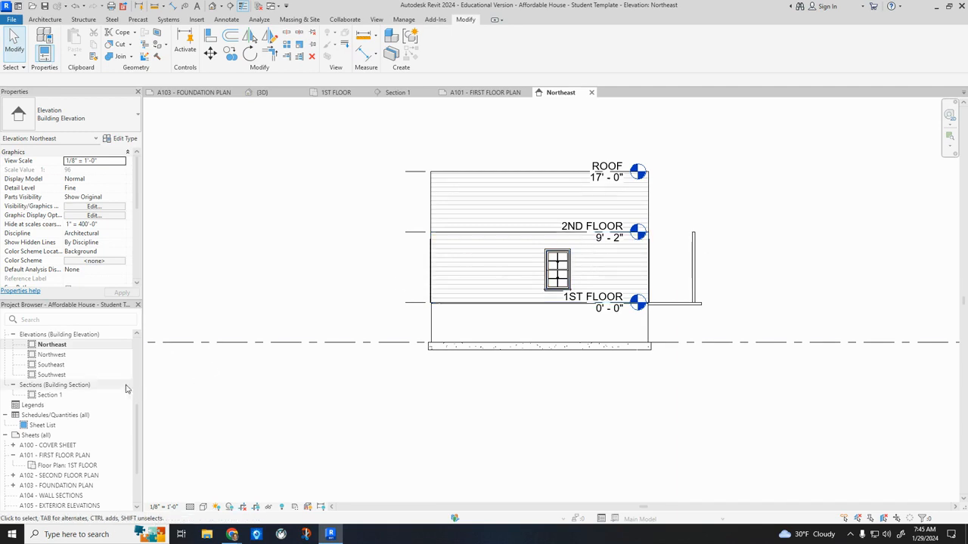
In the 1ST FLOOR plan, set the top offset of all four porch columns to -2' 9".
scroll(68, 366, up, 5)
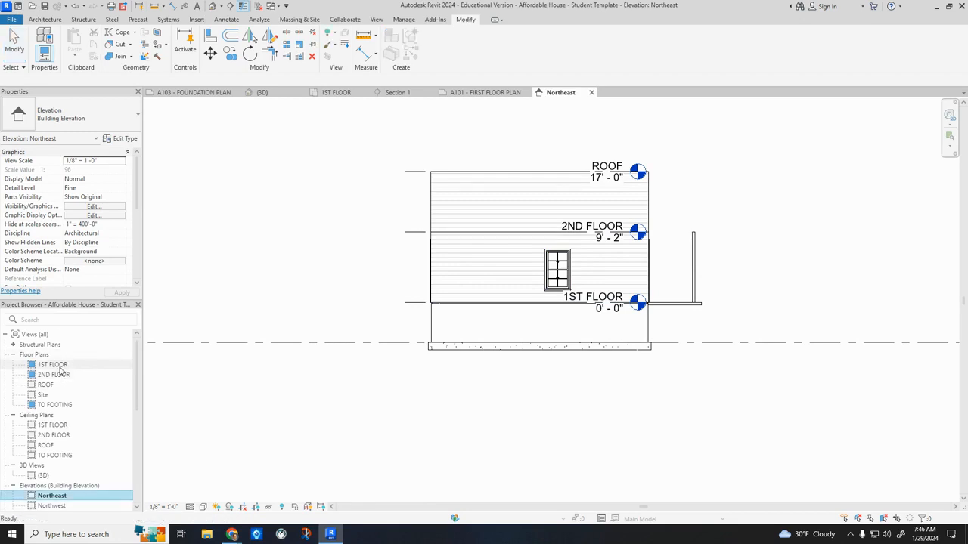
double_click(54, 365)
click(284, 373)
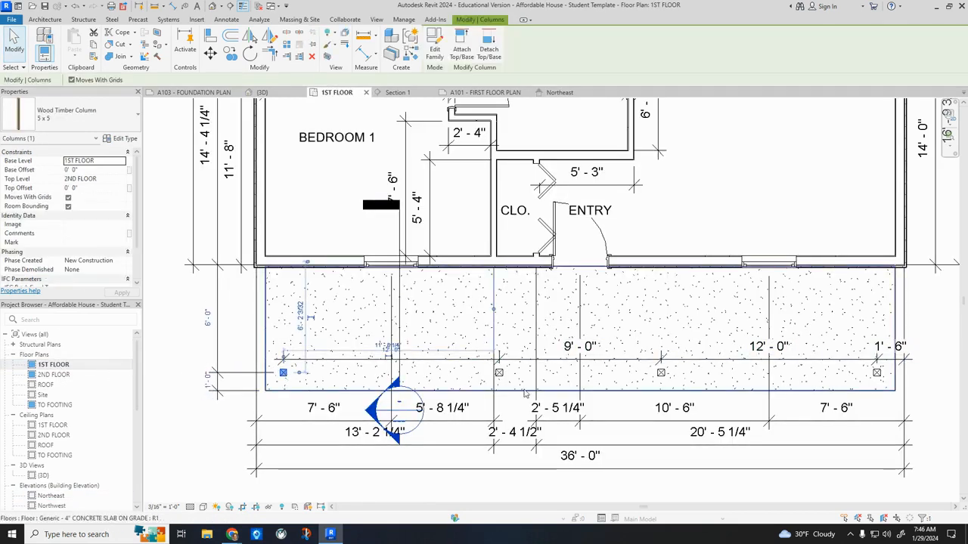
ctrl+click(499, 373)
ctrl+click(661, 372)
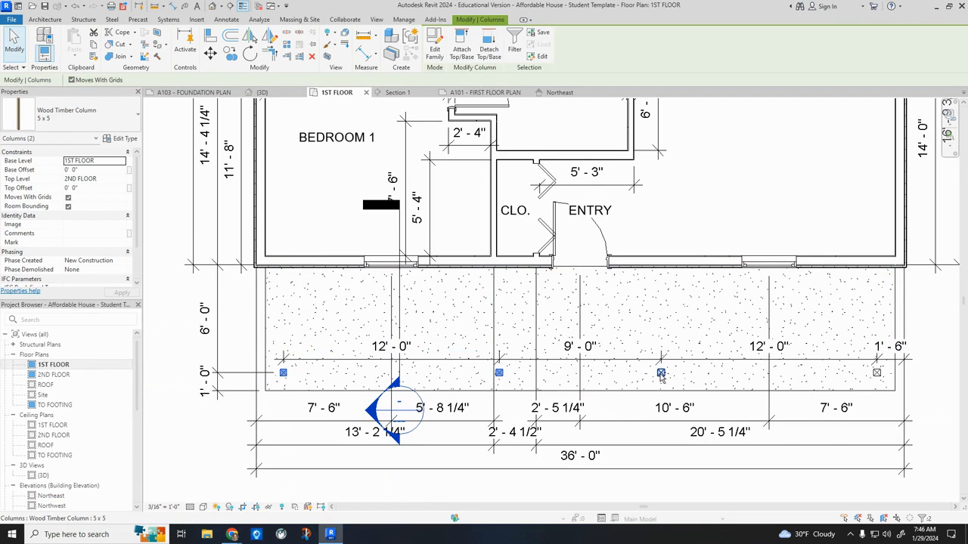
ctrl+click(877, 373)
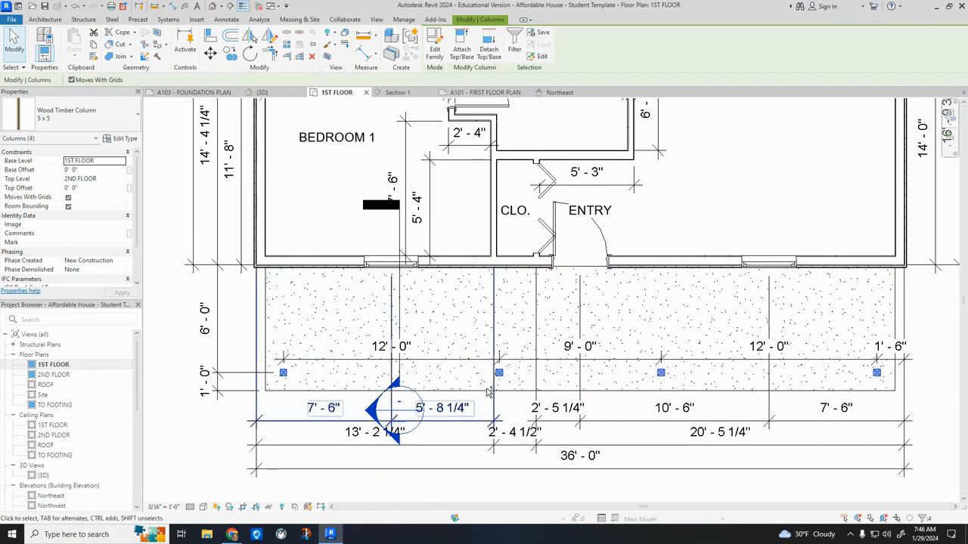
click(93, 188)
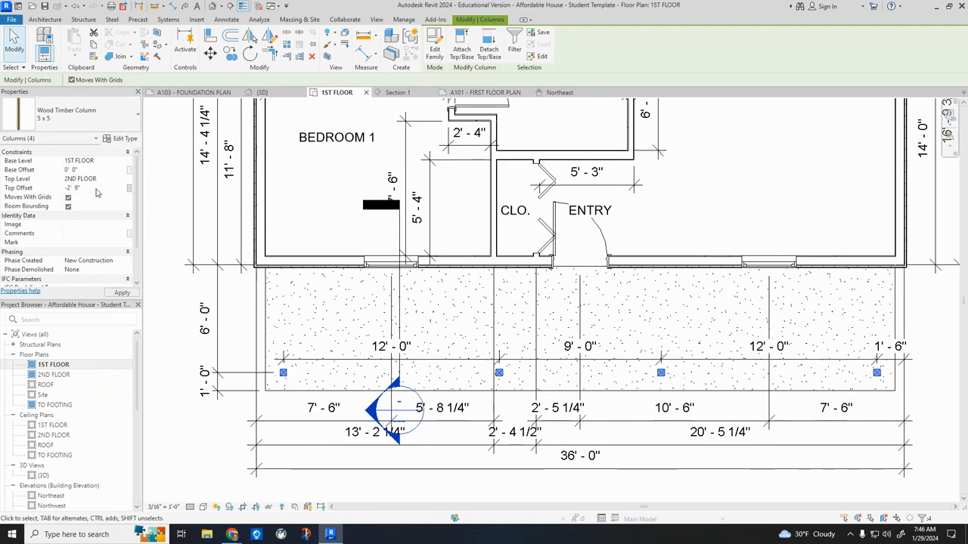
click(169, 323)
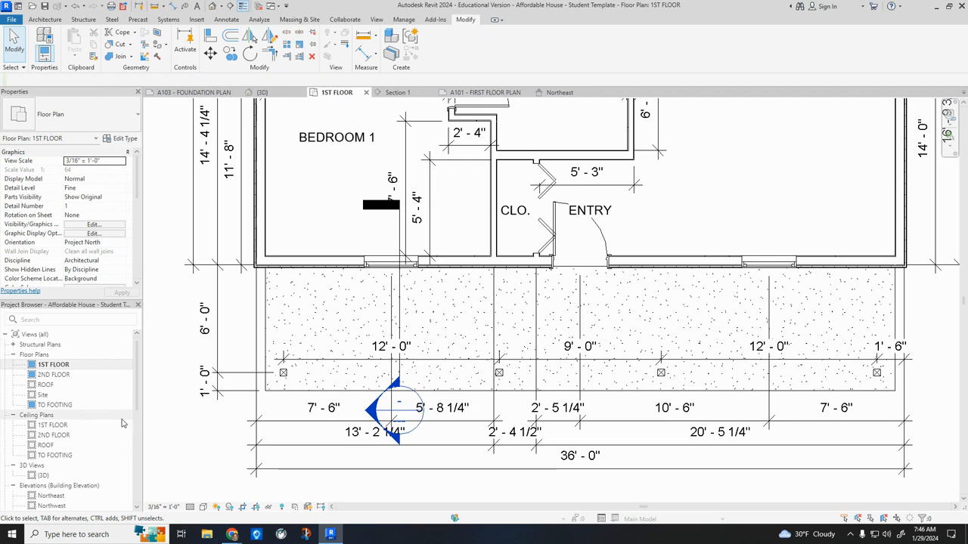
Move the head of the Section 1 marker farther out from the front edge of the porch slab.
scroll(121, 424, down, 6)
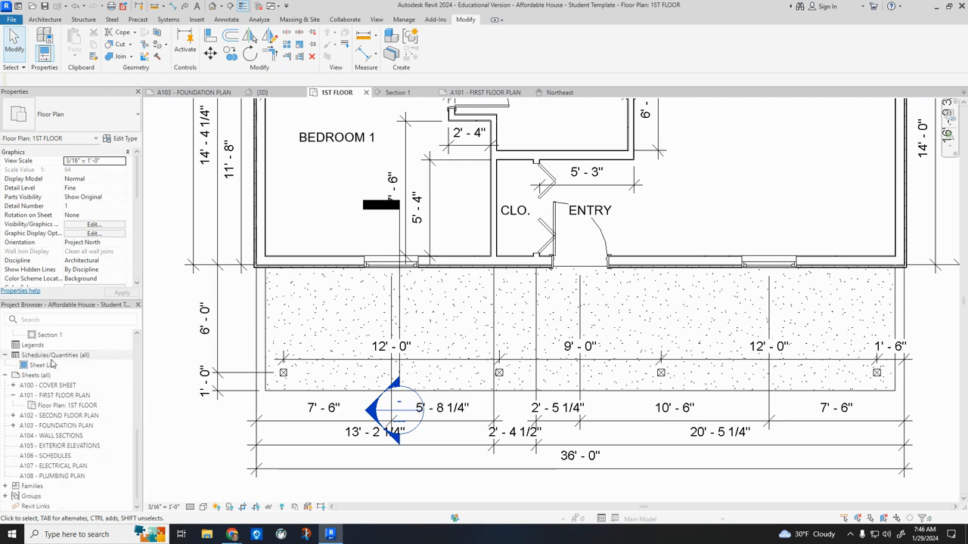
click(402, 379)
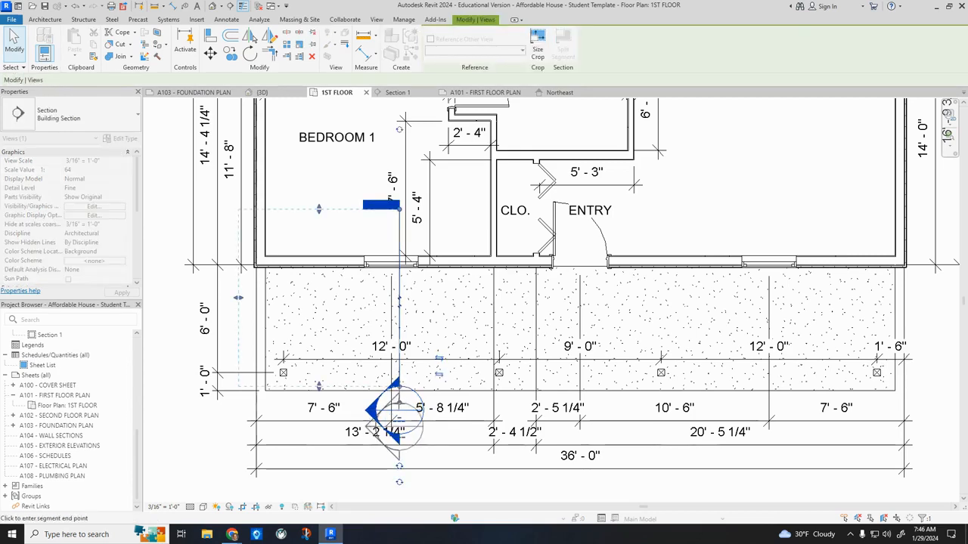
drag(400, 403, 399, 407)
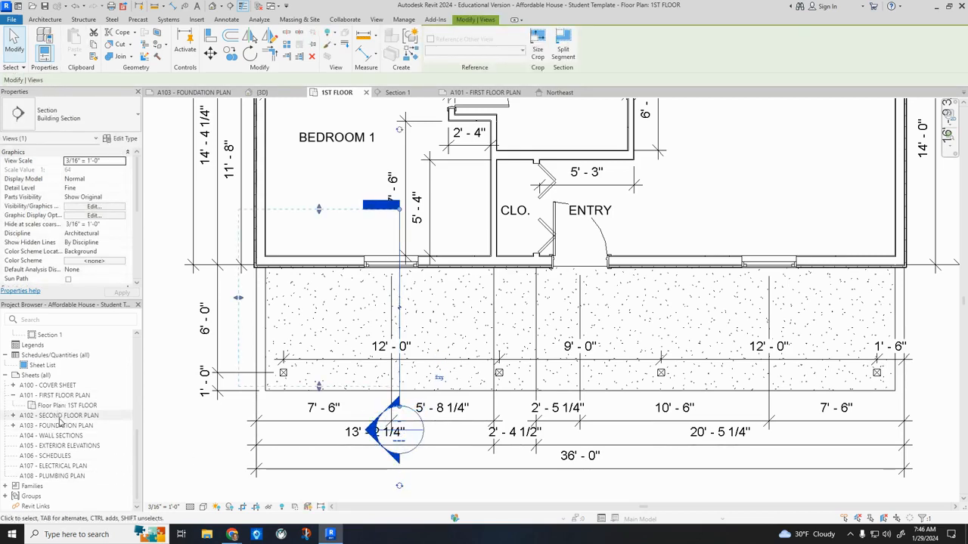
Open Section 1 and measure the porch column's height from its top to the slab surface.
double_click(47, 334)
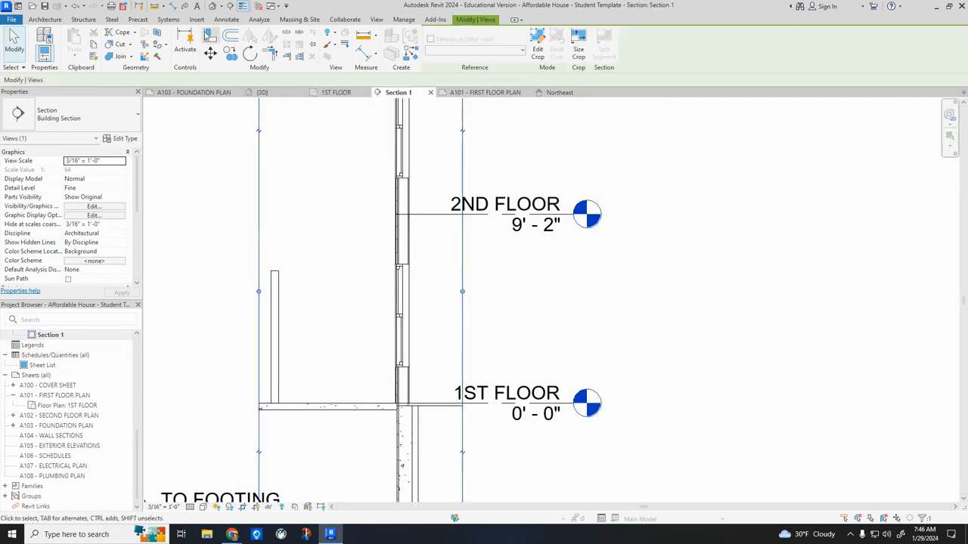
click(173, 6)
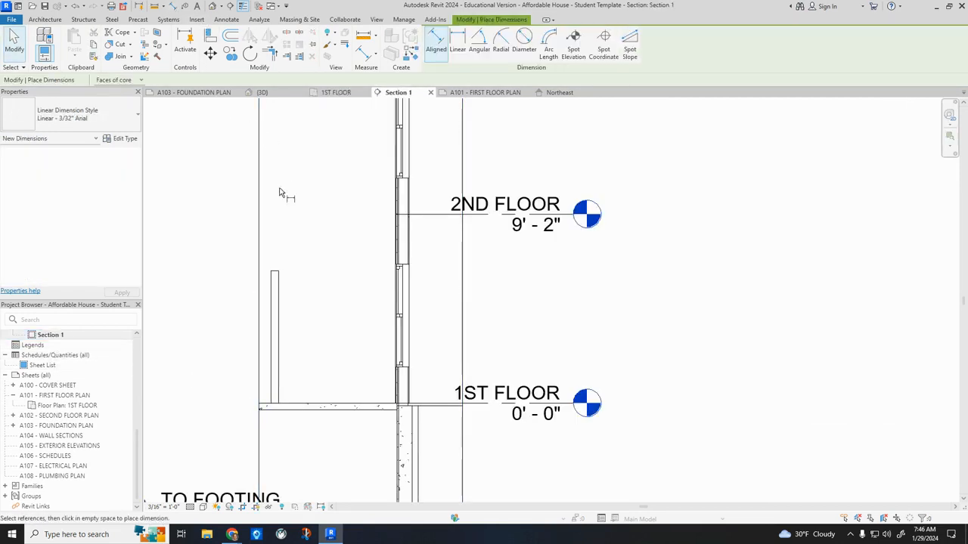
click(284, 296)
key(Escape)
scroll(272, 274, up, 2)
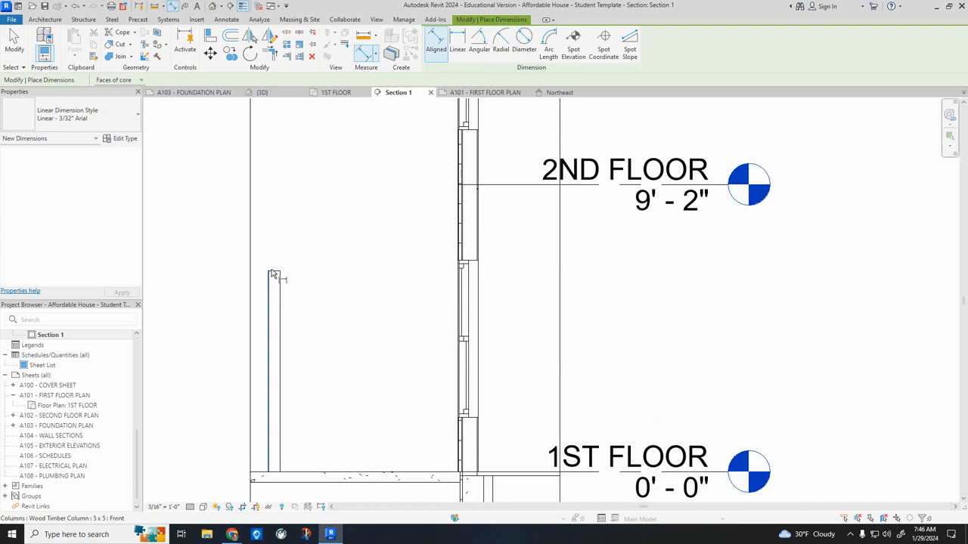
scroll(273, 275, up, 3)
click(277, 269)
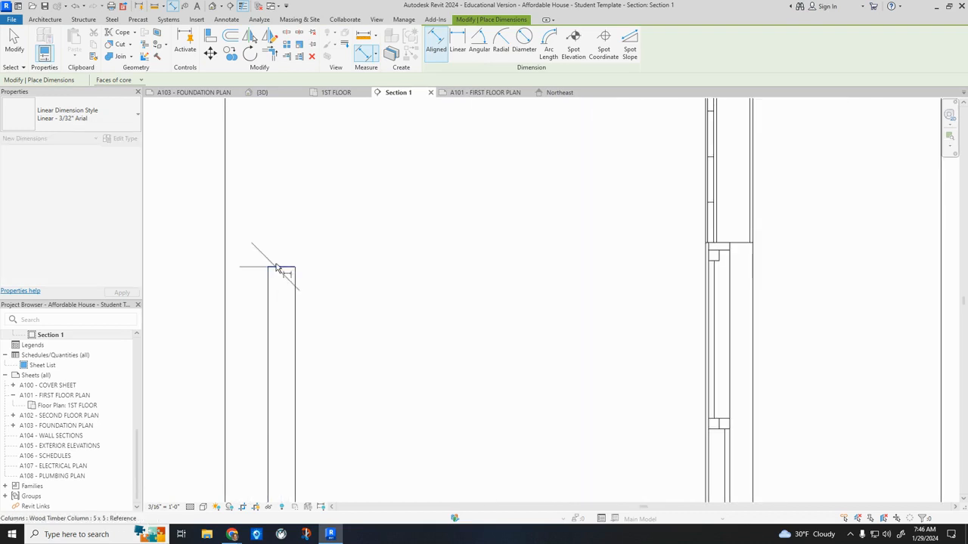
scroll(276, 268, down, 3)
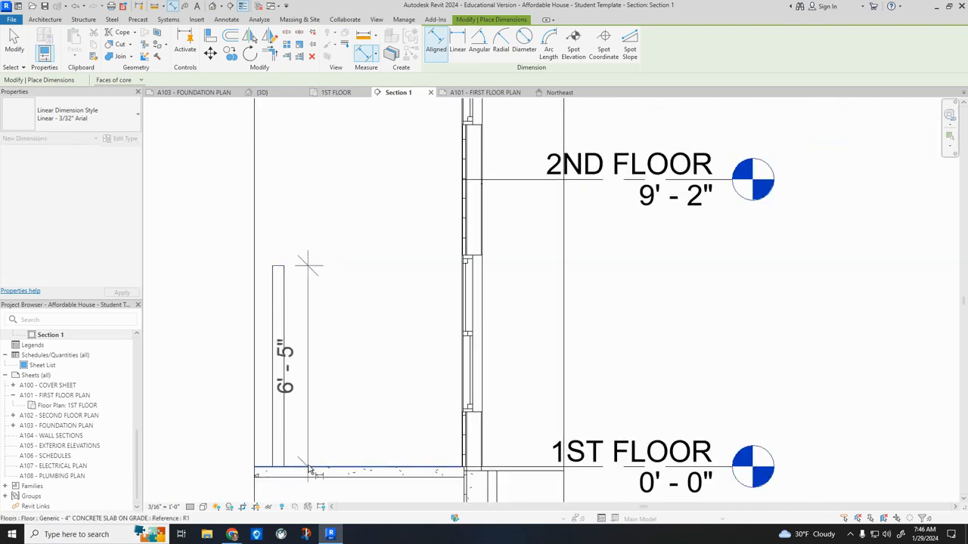
key(Escape)
key(Escape)
scroll(341, 415, up, 2)
scroll(330, 396, down, 4)
scroll(365, 389, down, 3)
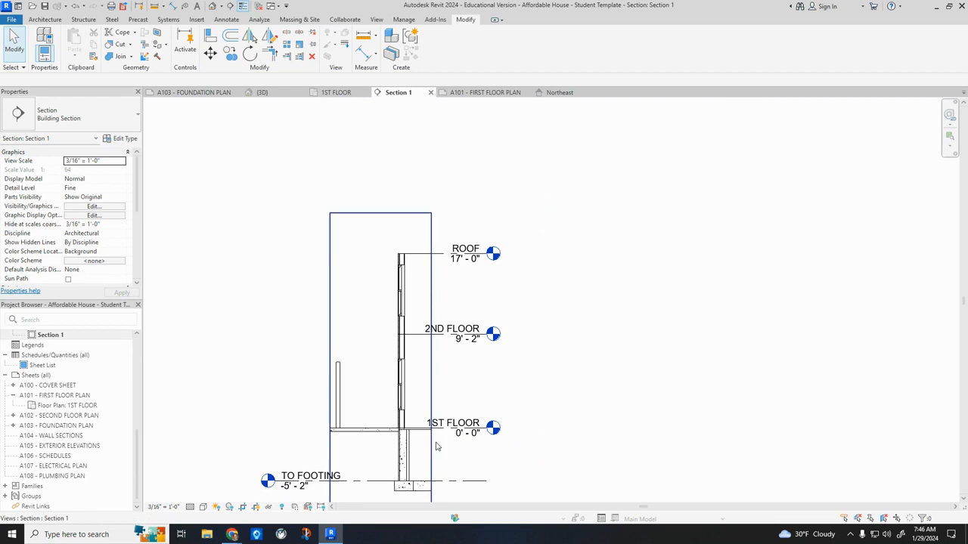
Start a new floor in the 1ST FLOOR plan using the 2x12 Wood Joist - Subfloor Only No Finish type.
scroll(60, 391, up, 7)
double_click(58, 366)
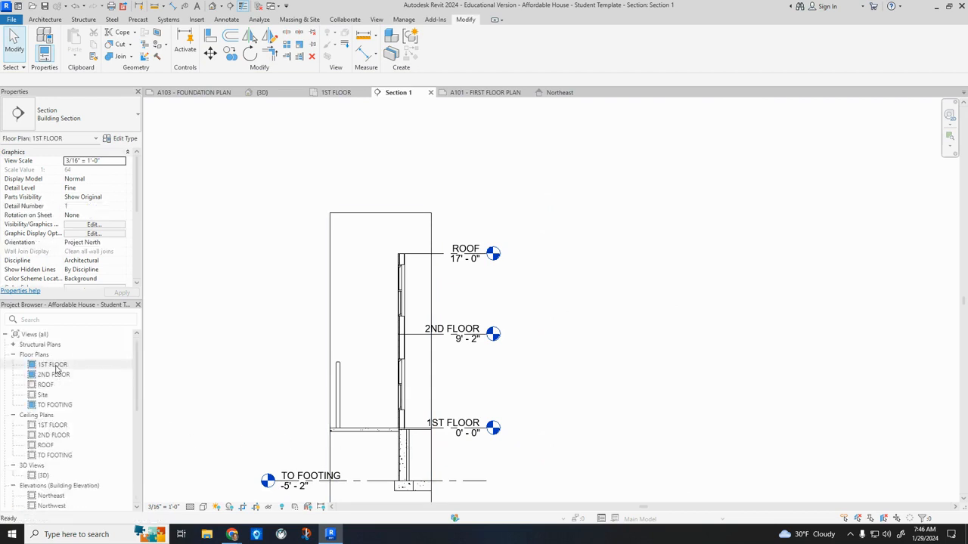
scroll(405, 455, down, 5)
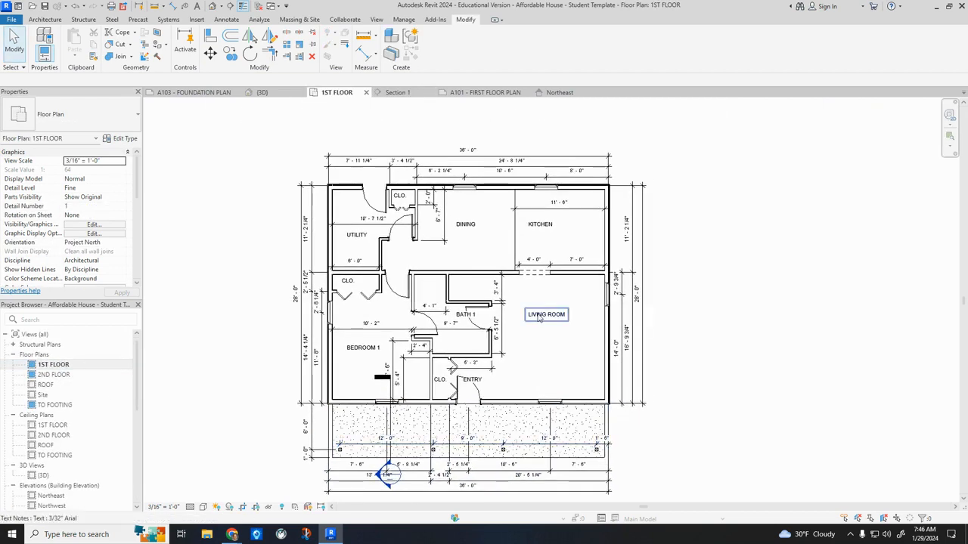
click(46, 19)
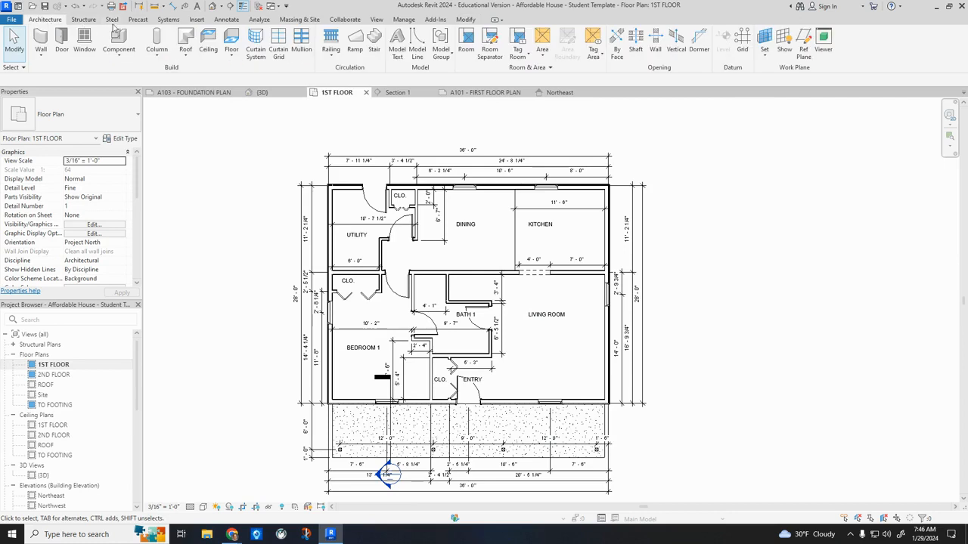
click(231, 39)
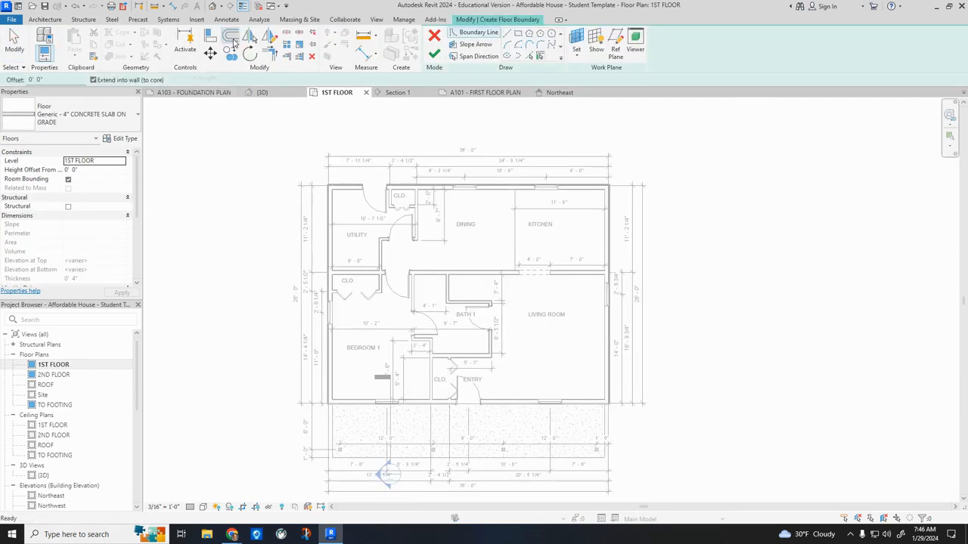
click(87, 120)
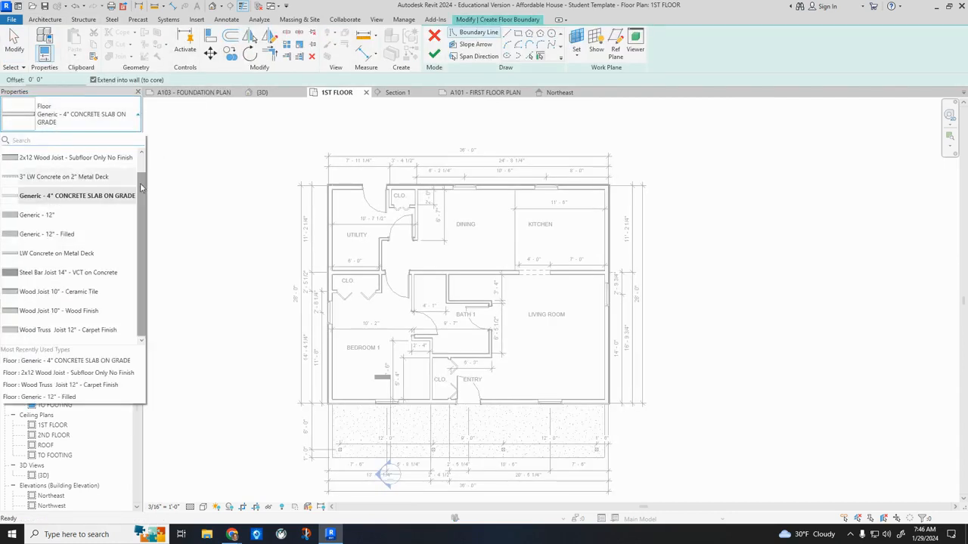
scroll(140, 185, up, 1)
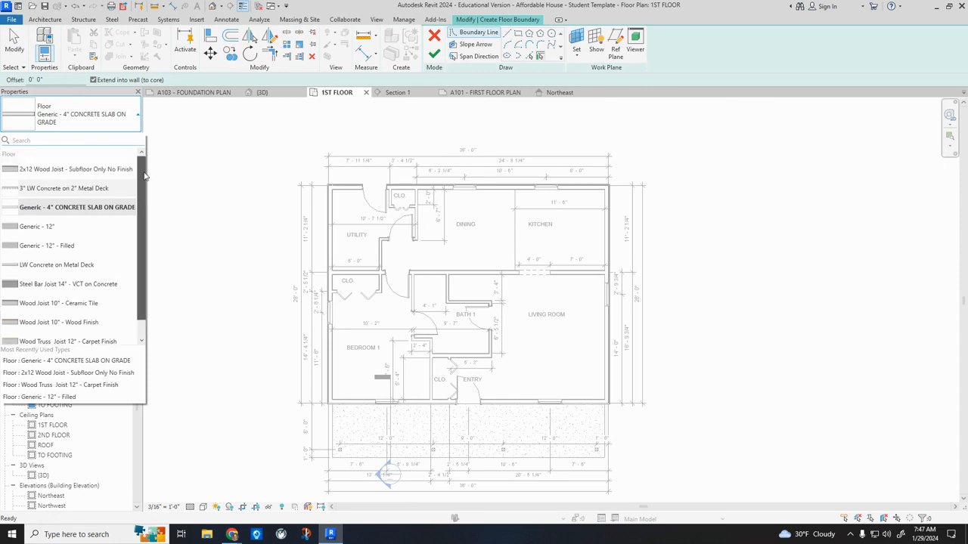
click(73, 175)
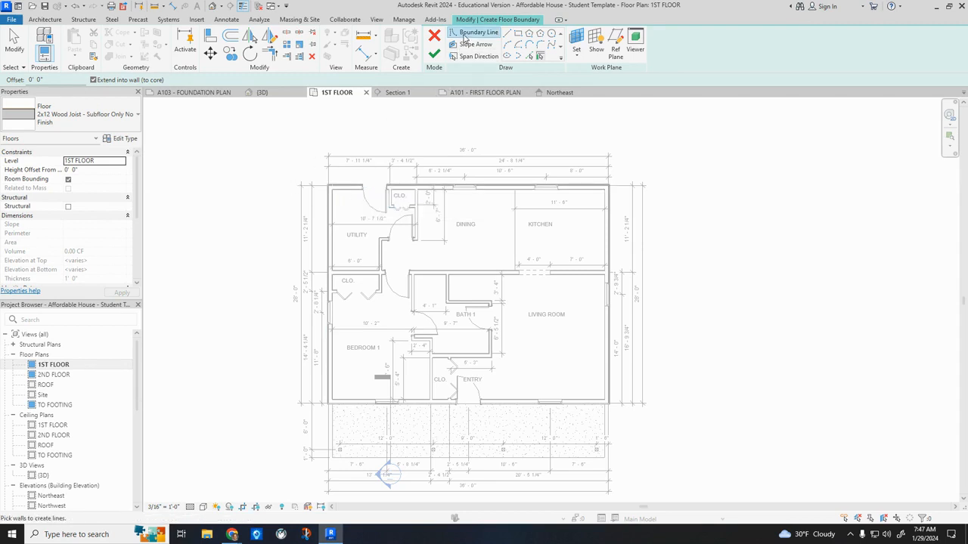
Create the floor with its boundary picked along all four exterior walls of the house, without attaching walls to it.
scroll(412, 174, up, 8)
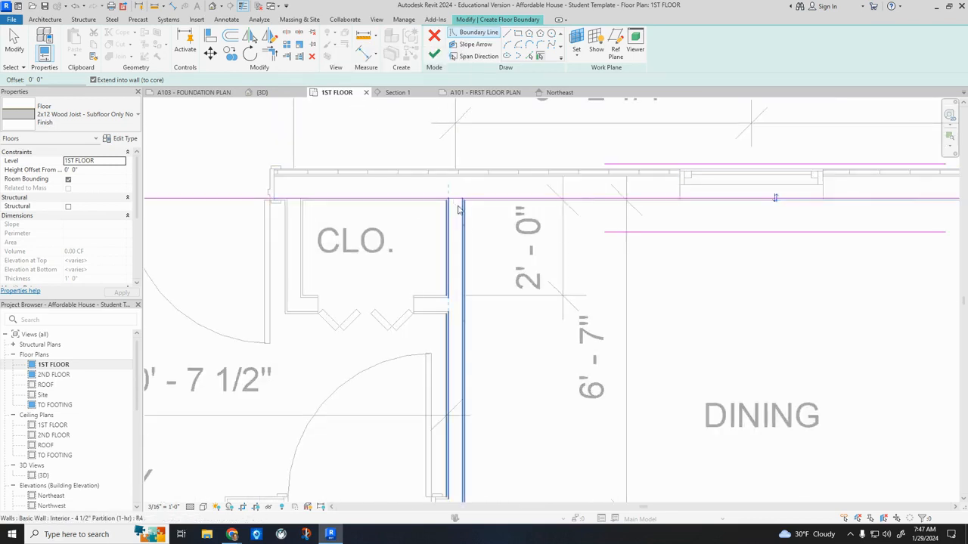
scroll(453, 203, down, 5)
click(262, 238)
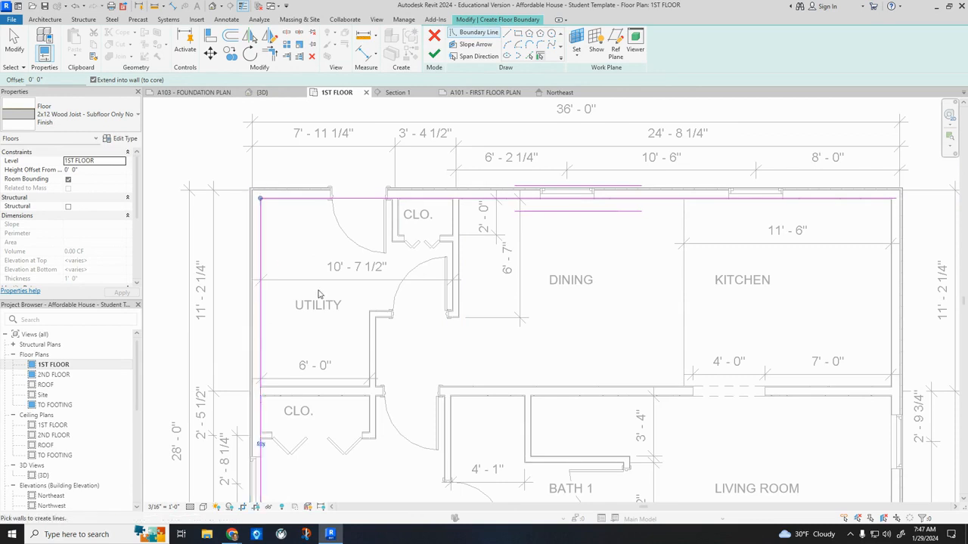
middle_drag(319, 291, 306, 157)
middle_drag(353, 390, 297, 288)
click(272, 398)
click(747, 310)
scroll(673, 229, down, 5)
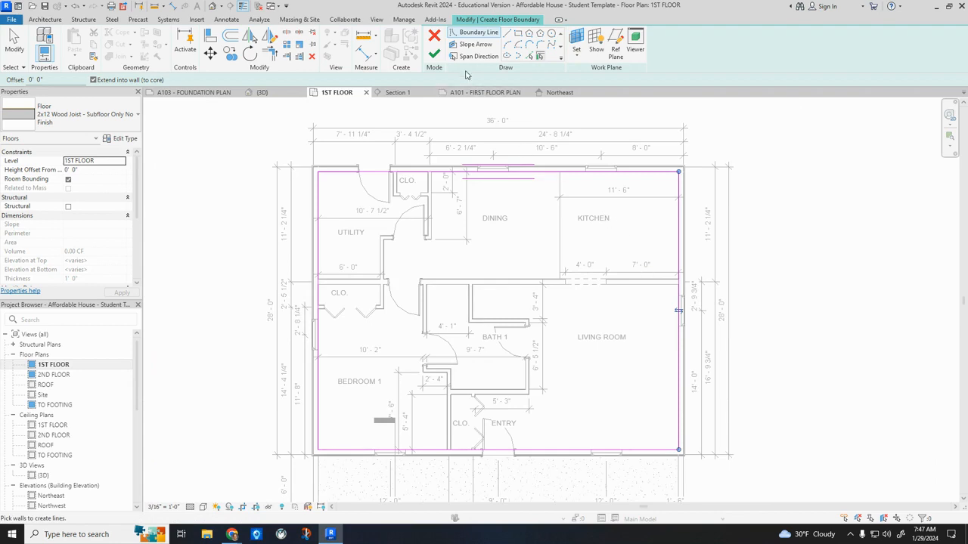
click(434, 55)
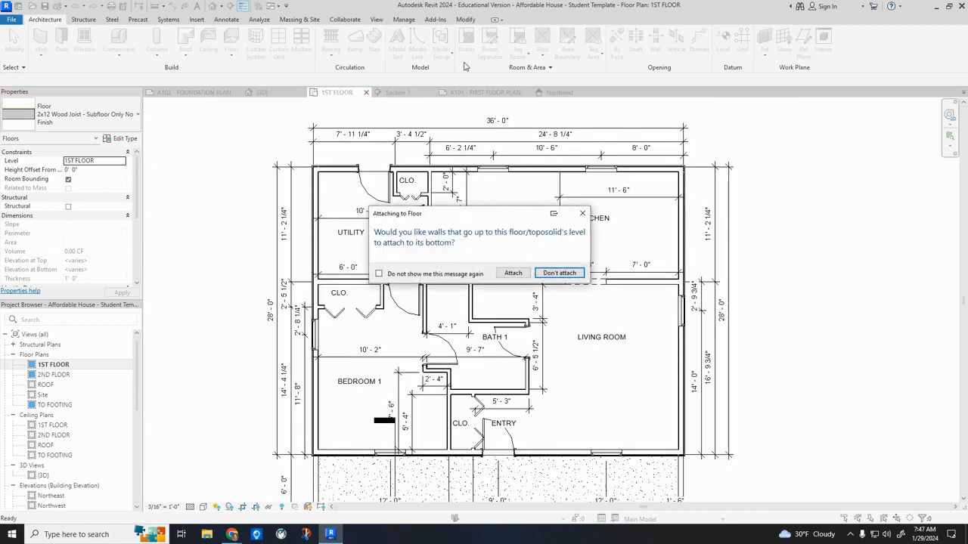
click(571, 276)
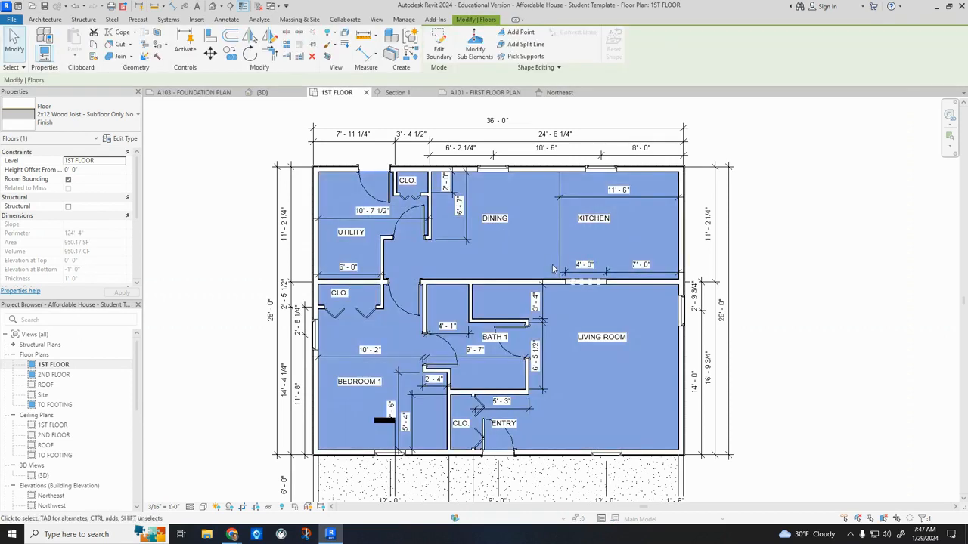
Try to align the new floor's edge to the inner core face of the foundation wall in Section 1, preferring faces of core.
scroll(50, 348, down, 6)
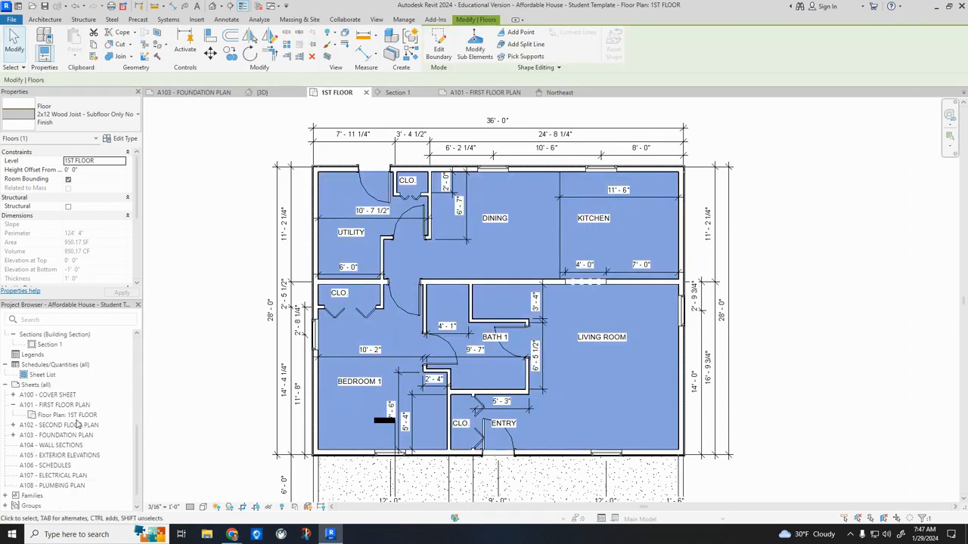
double_click(50, 345)
scroll(404, 422, up, 5)
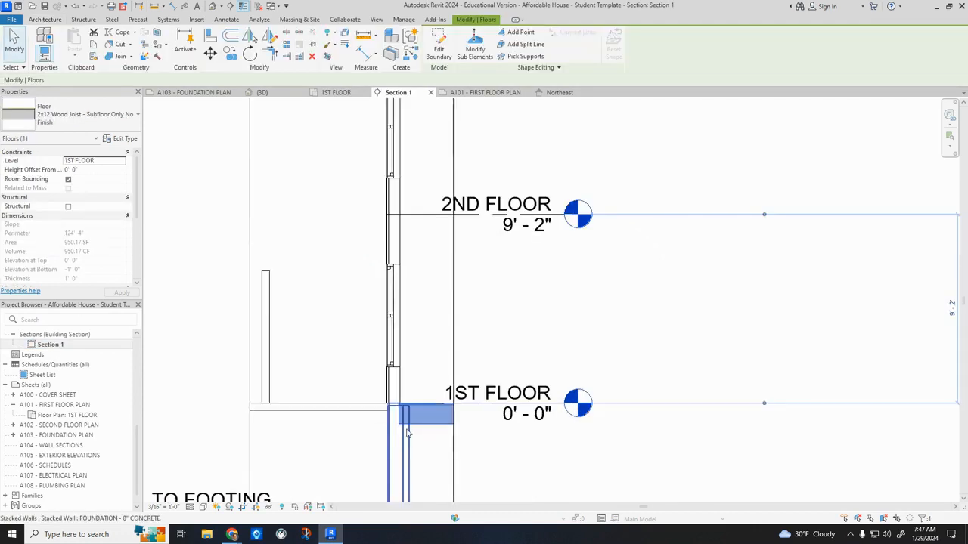
scroll(404, 422, up, 2)
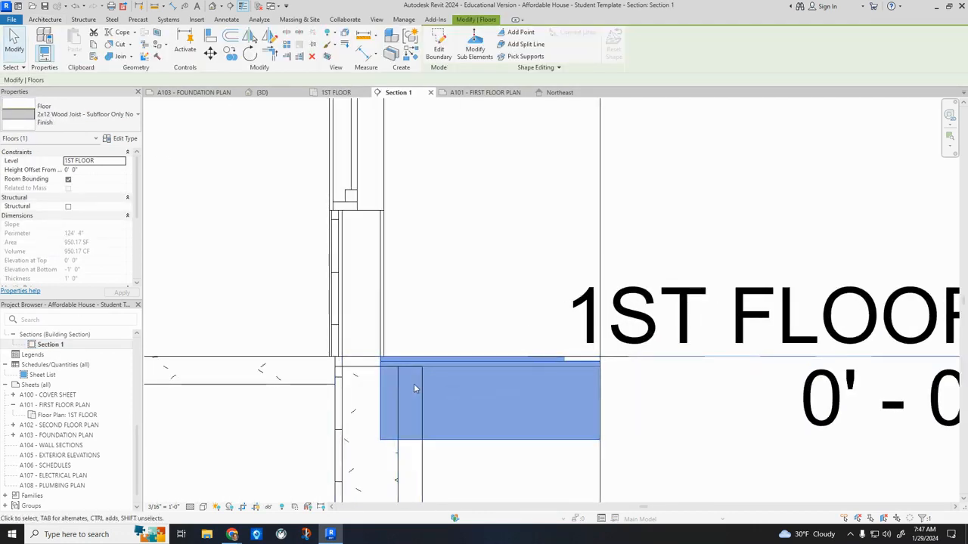
click(212, 36)
scroll(424, 460, up, 2)
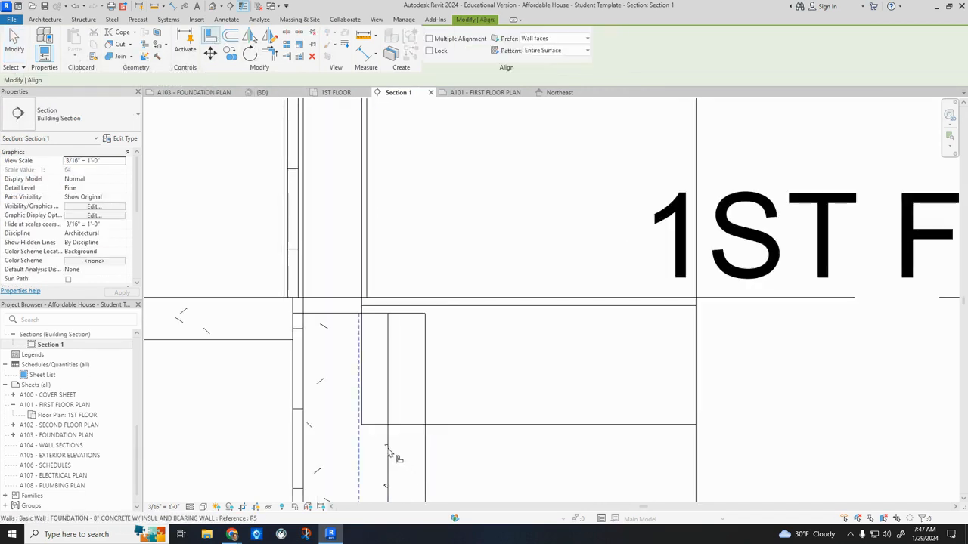
click(540, 40)
click(541, 81)
click(389, 348)
click(363, 349)
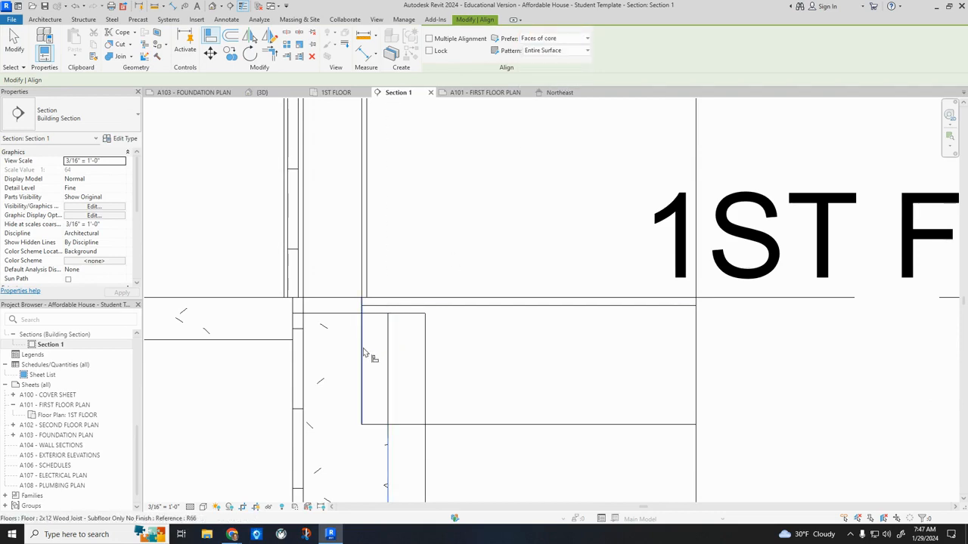
scroll(432, 355, down, 2)
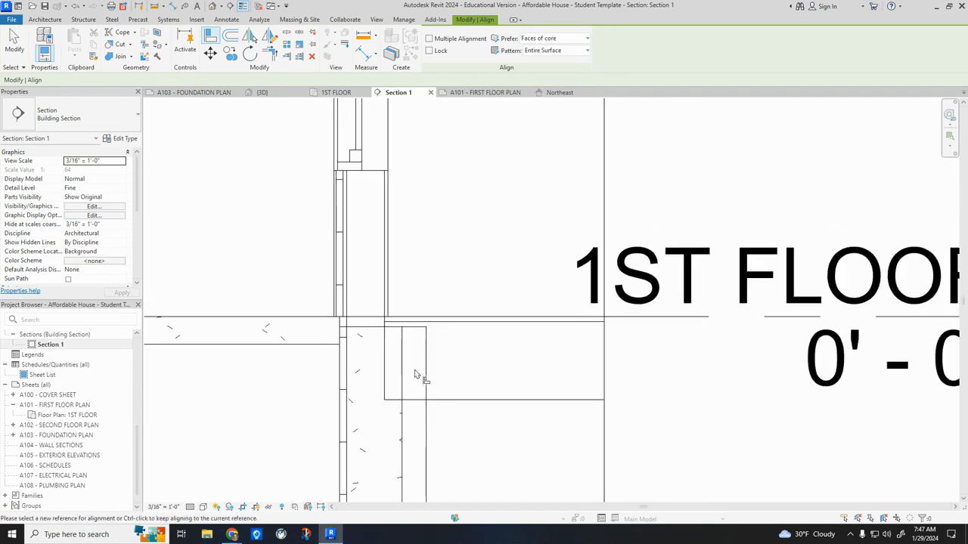
key(Escape)
double_click(410, 405)
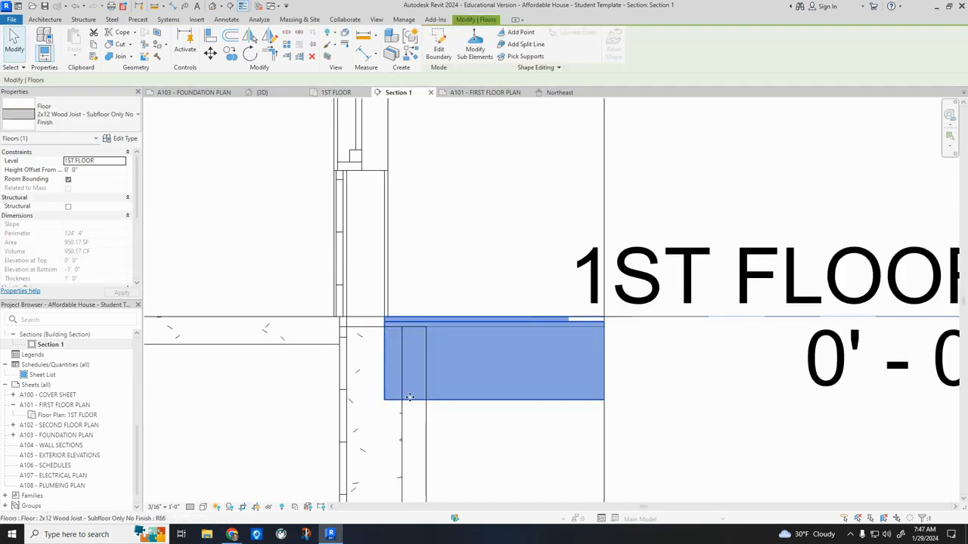
click(536, 366)
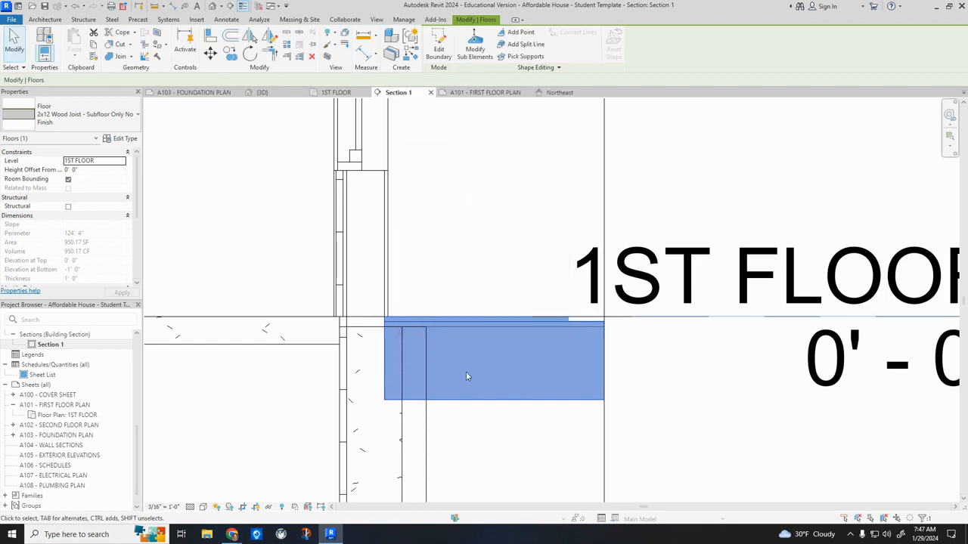
key(Escape)
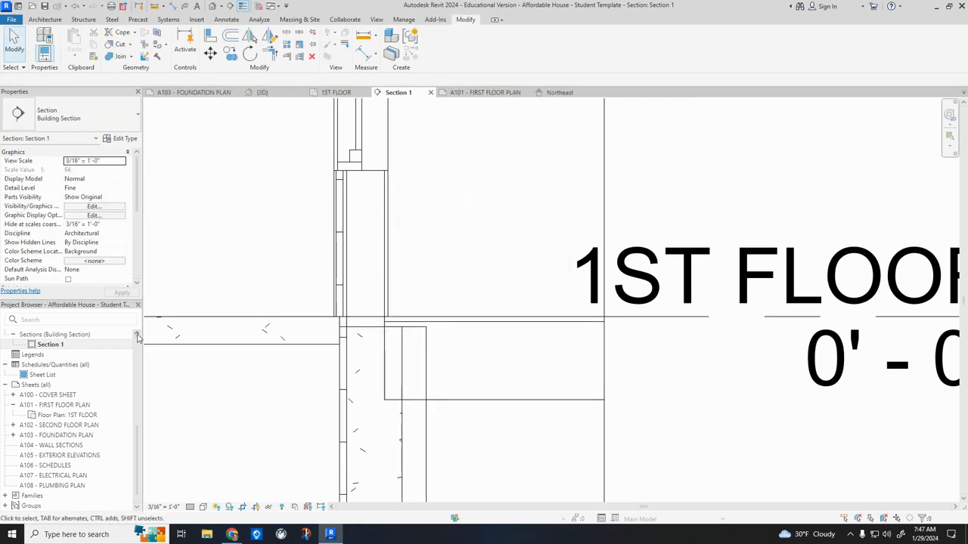
Show the foundation beneath the 1ST FLOOR plan by setting the view's underlay base level to TO FOOTING.
scroll(85, 401, up, 5)
double_click(53, 365)
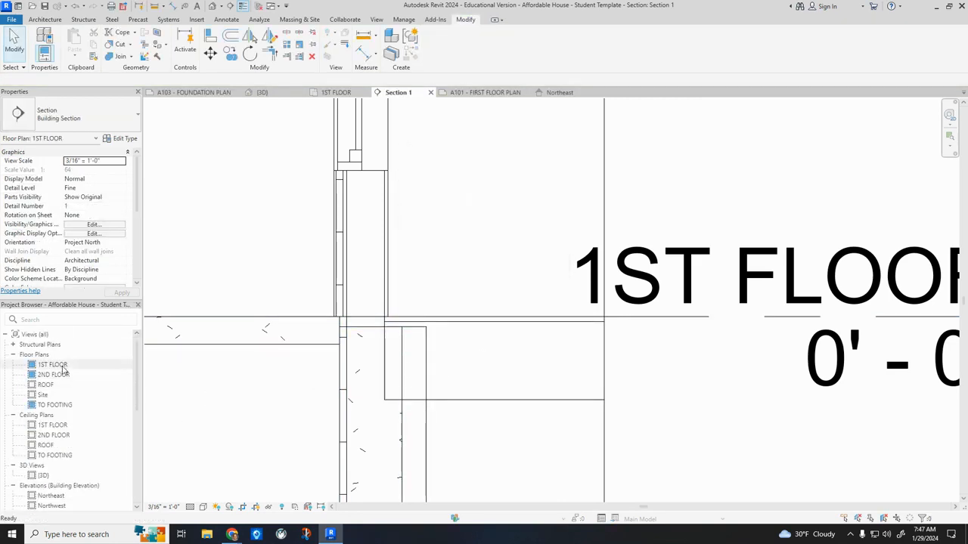
scroll(108, 235, down, 3)
scroll(105, 255, down, 2)
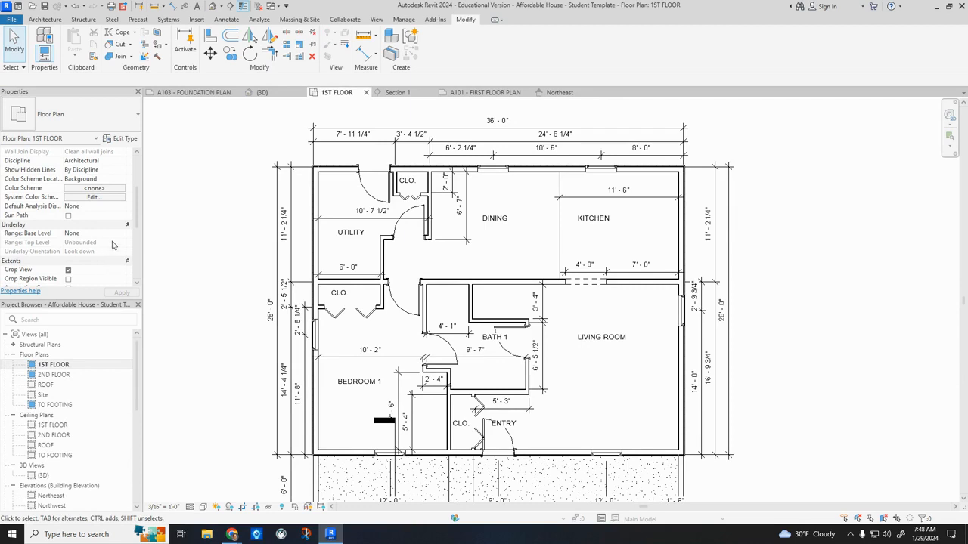
click(117, 236)
click(122, 237)
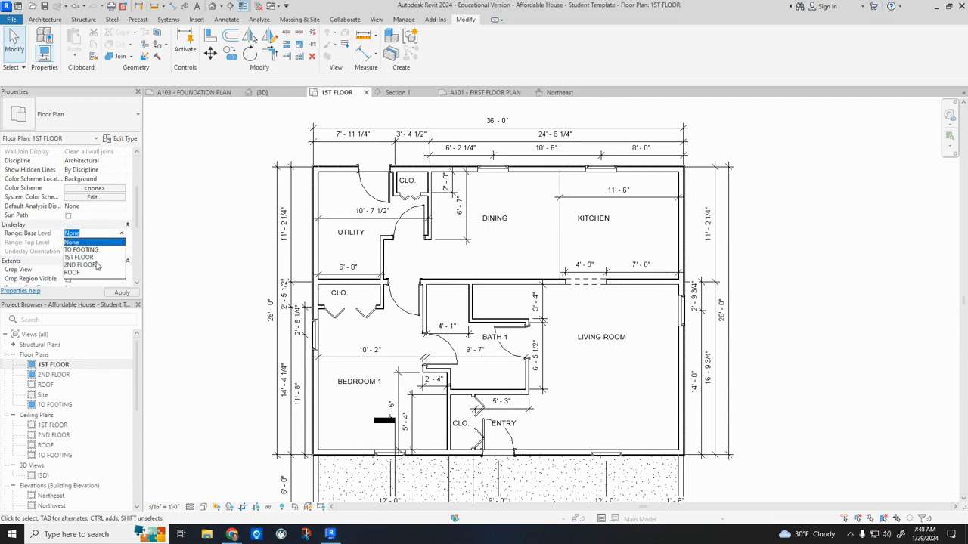
click(89, 251)
click(121, 292)
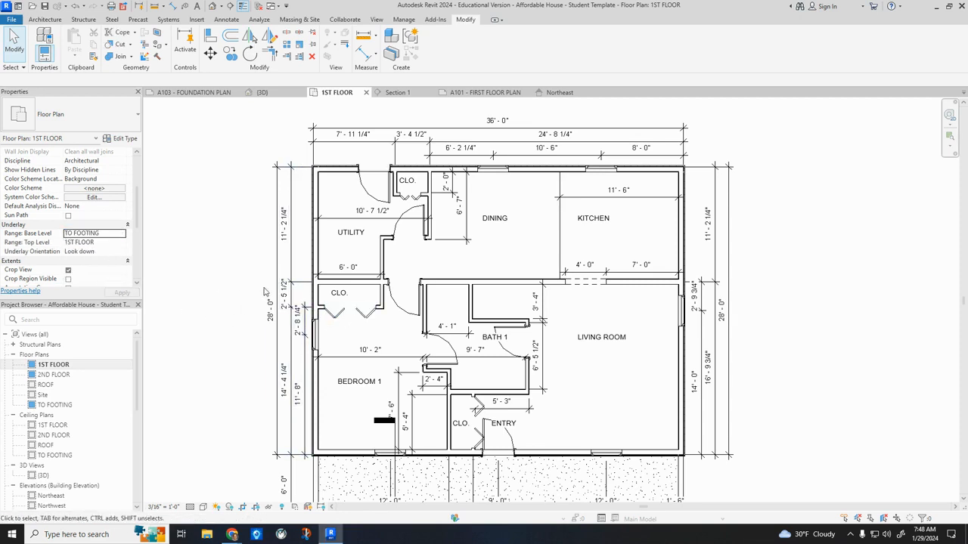
scroll(348, 300, up, 2)
scroll(341, 303, up, 2)
scroll(385, 350, down, 5)
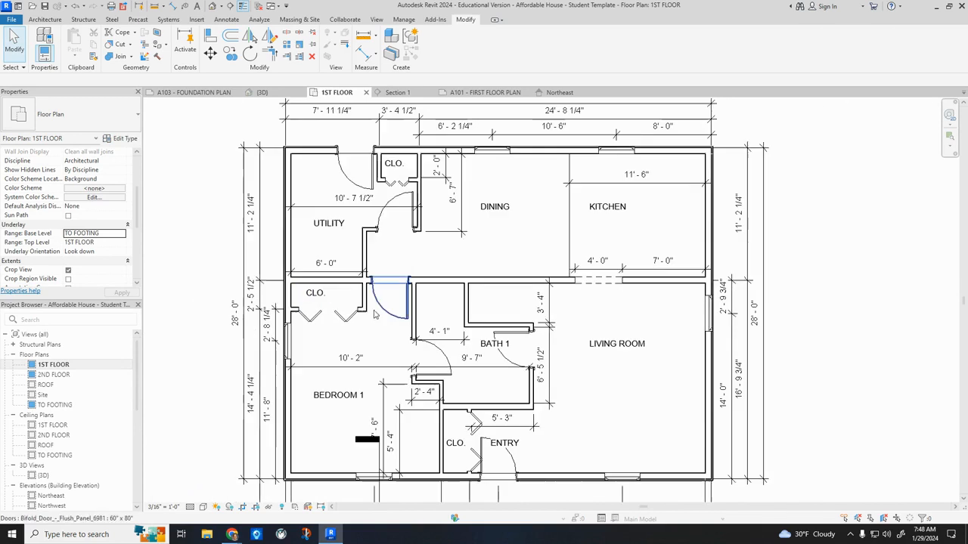
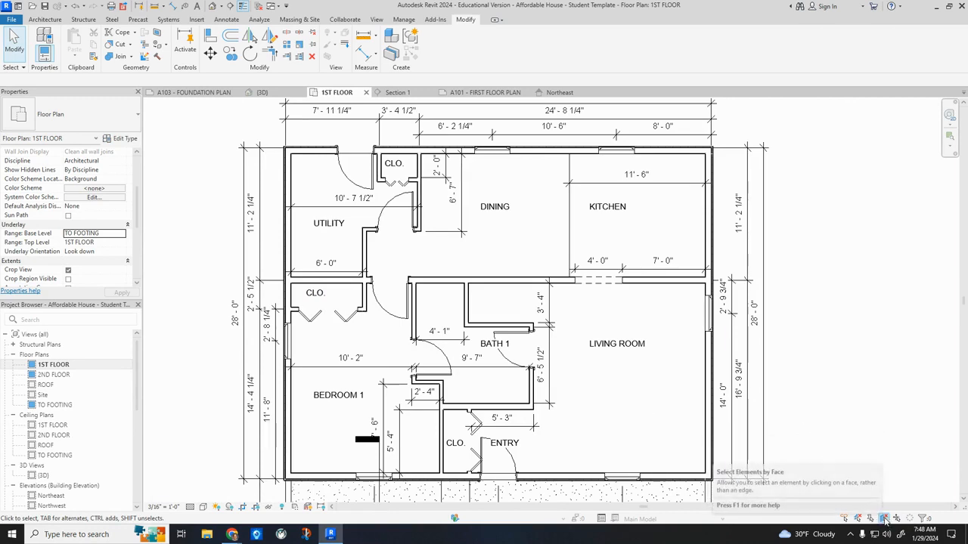
click(621, 418)
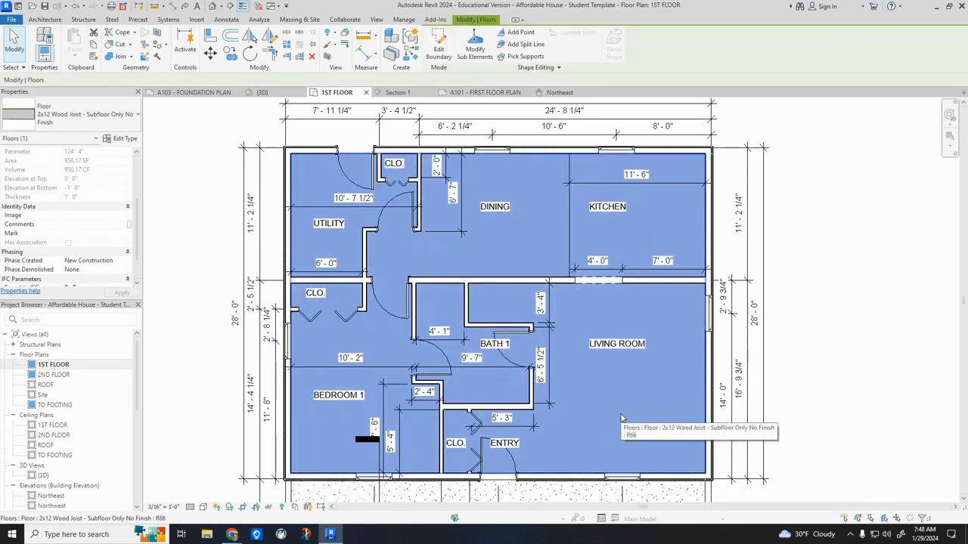
double_click(621, 418)
scroll(308, 464, up, 3)
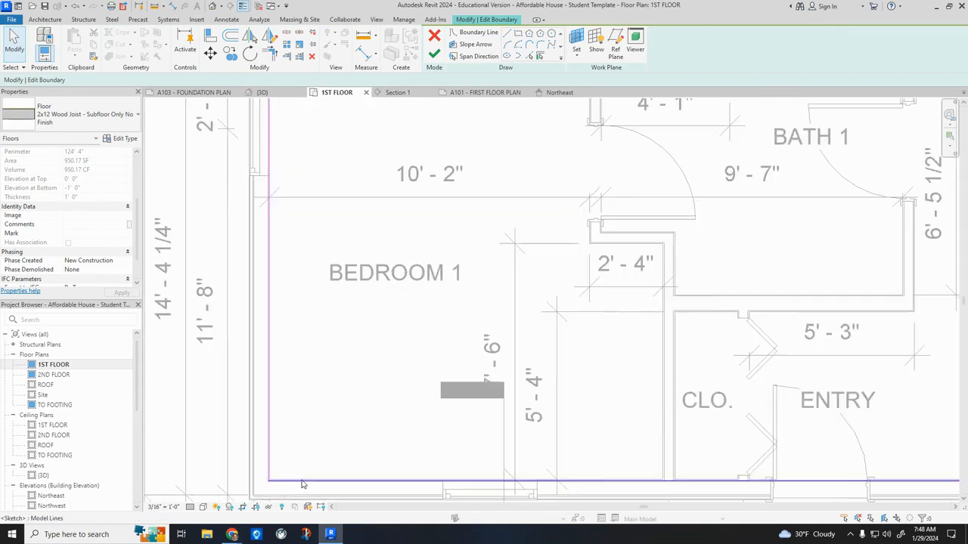
scroll(300, 484, up, 2)
scroll(254, 484, up, 2)
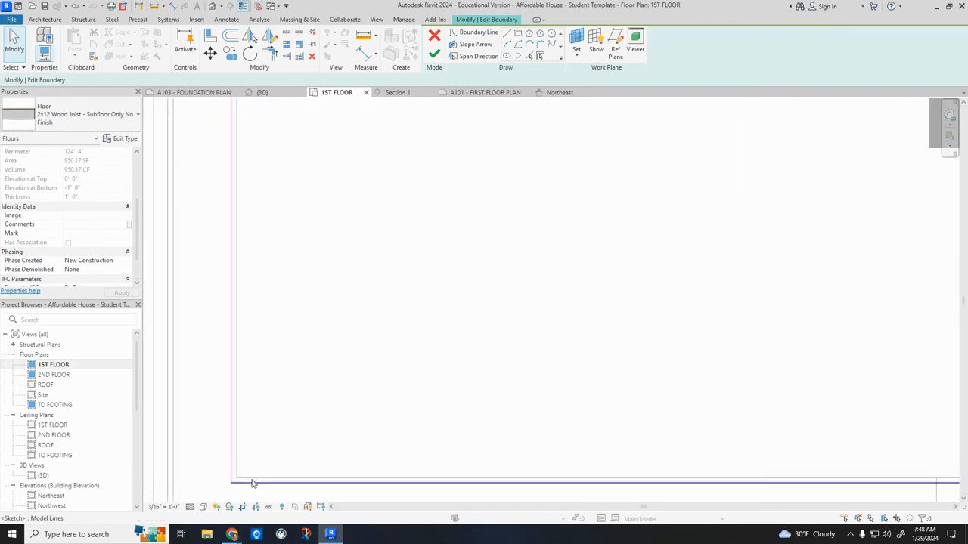
click(254, 484)
drag(255, 485, 266, 443)
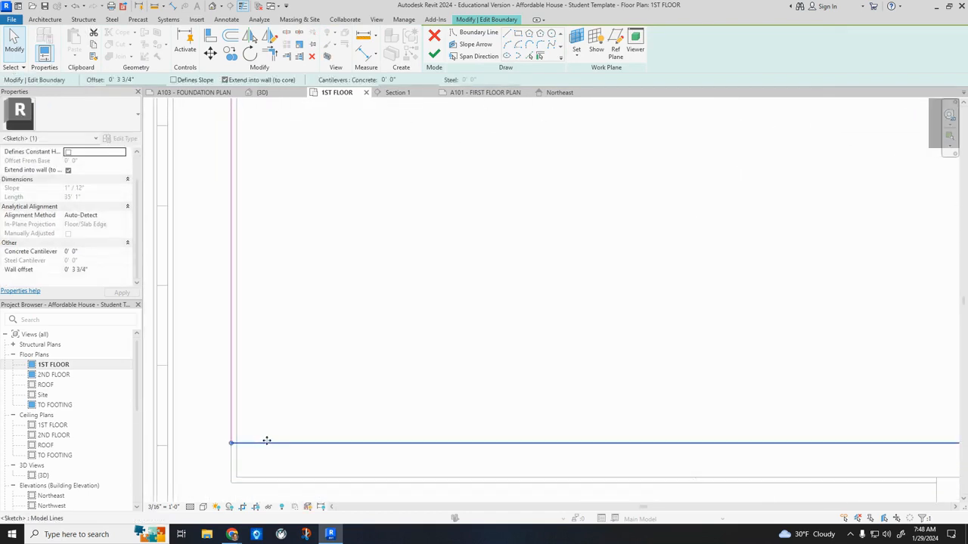
scroll(279, 407, down, 5)
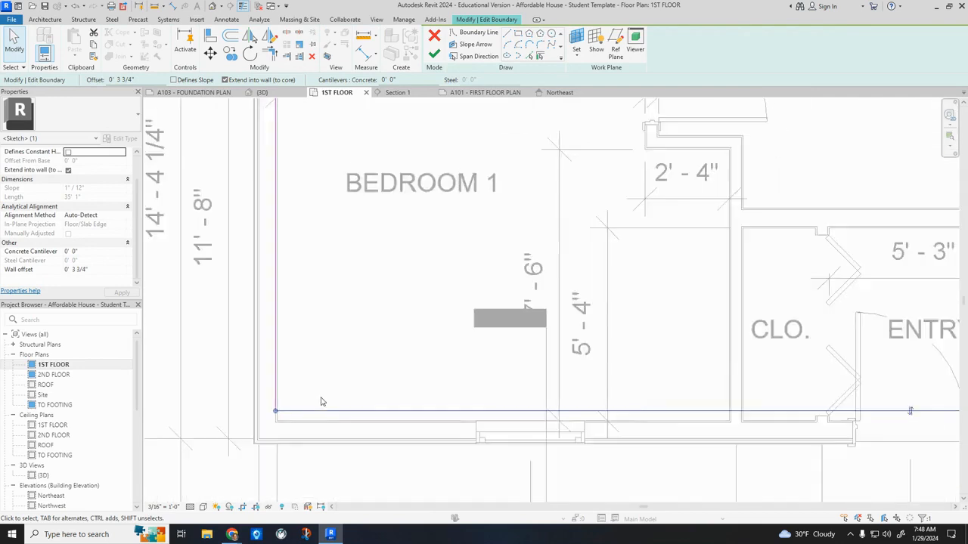
scroll(362, 398, down, 2)
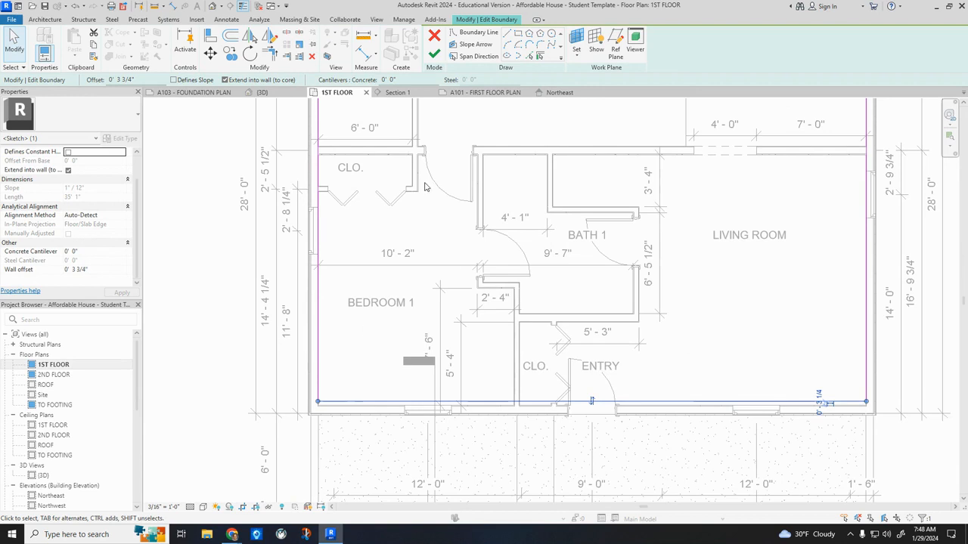
click(443, 37)
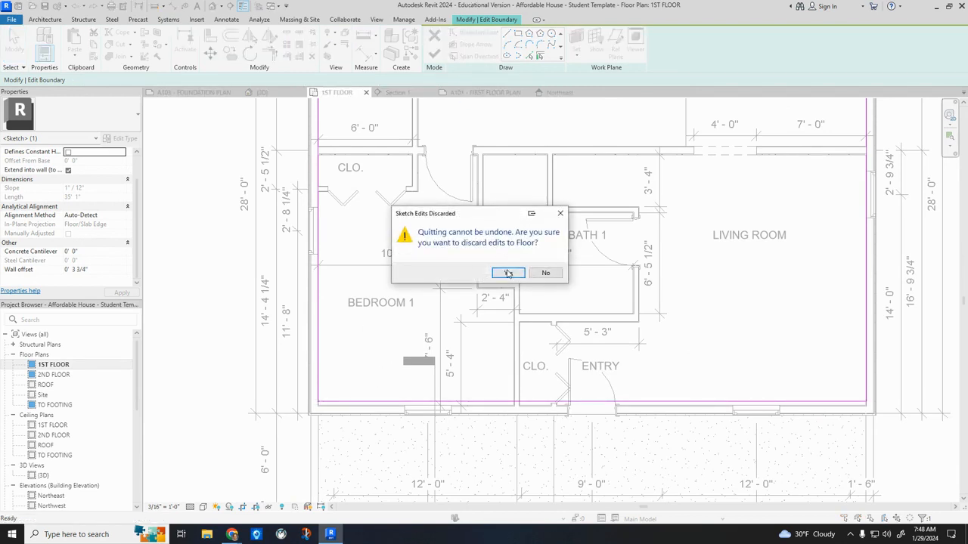
click(508, 273)
key(Escape)
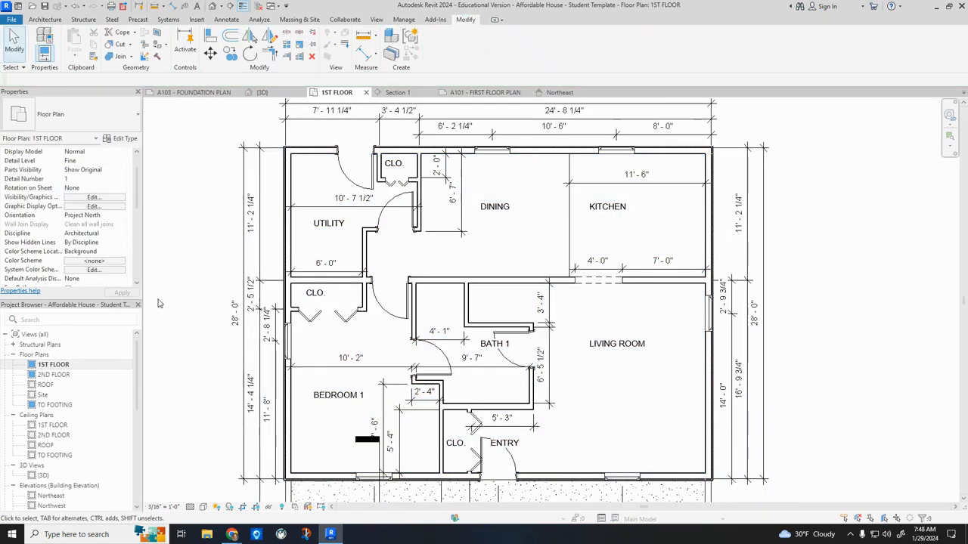
Try an Unbounded top level for the 1ST FLOOR plan's TO FOOTING underlay, and set it back to 1ST FLOOR.
scroll(115, 227, down, 3)
scroll(112, 238, down, 1)
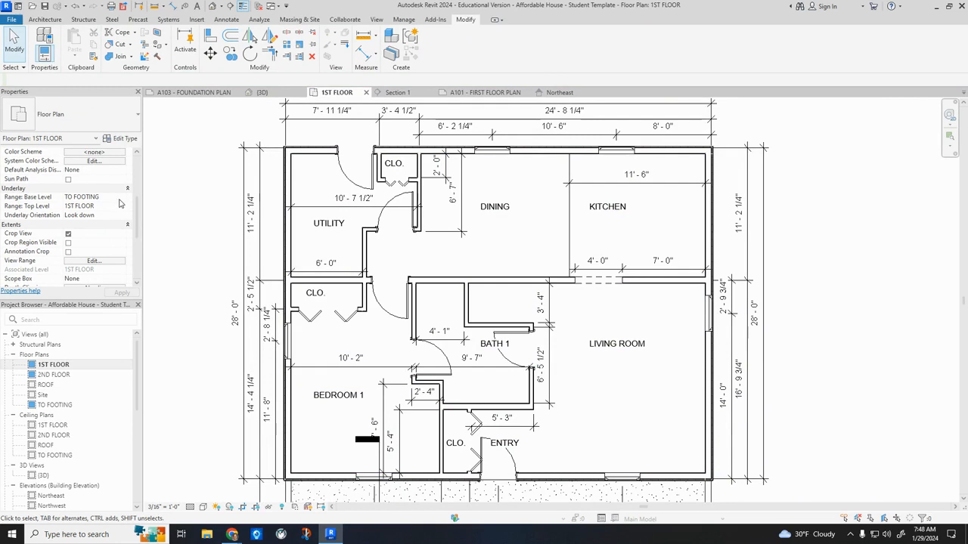
click(121, 199)
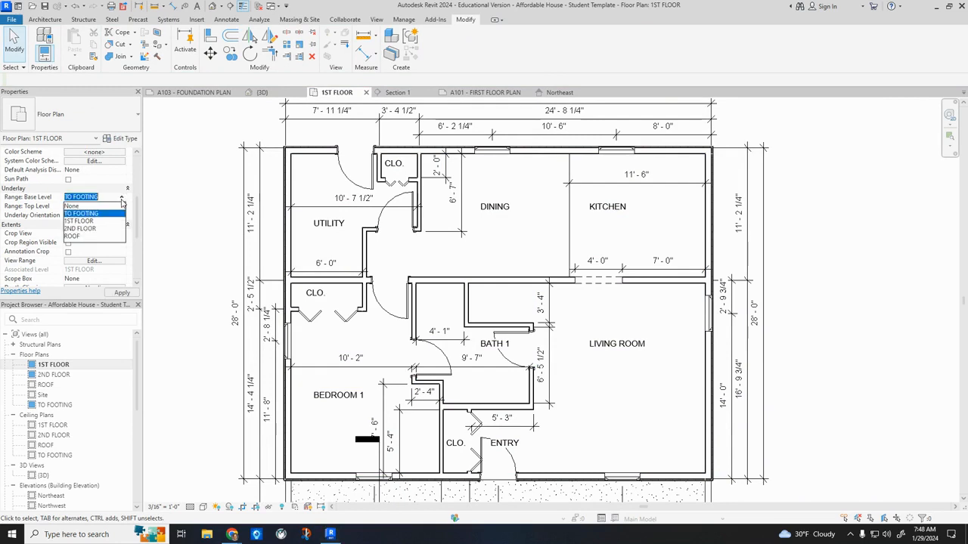
click(101, 214)
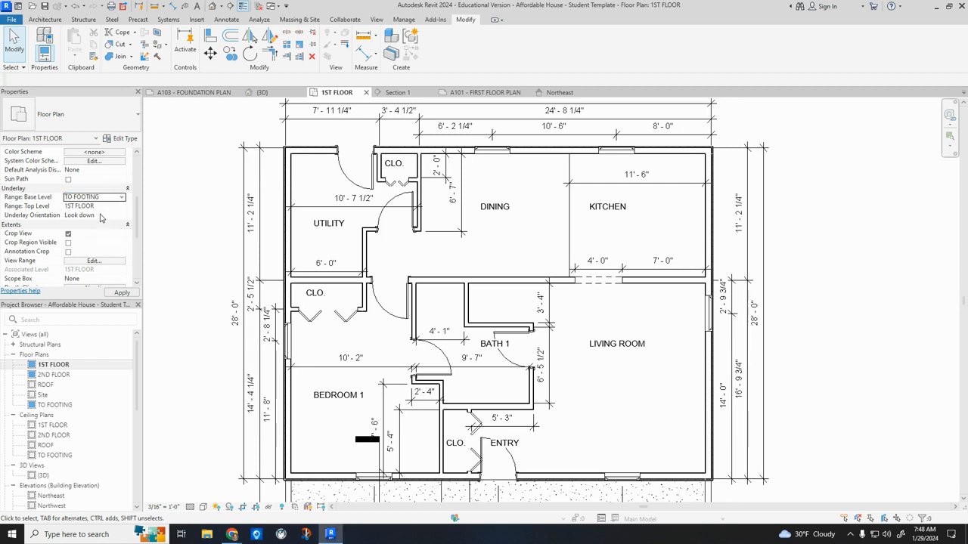
click(118, 206)
click(123, 209)
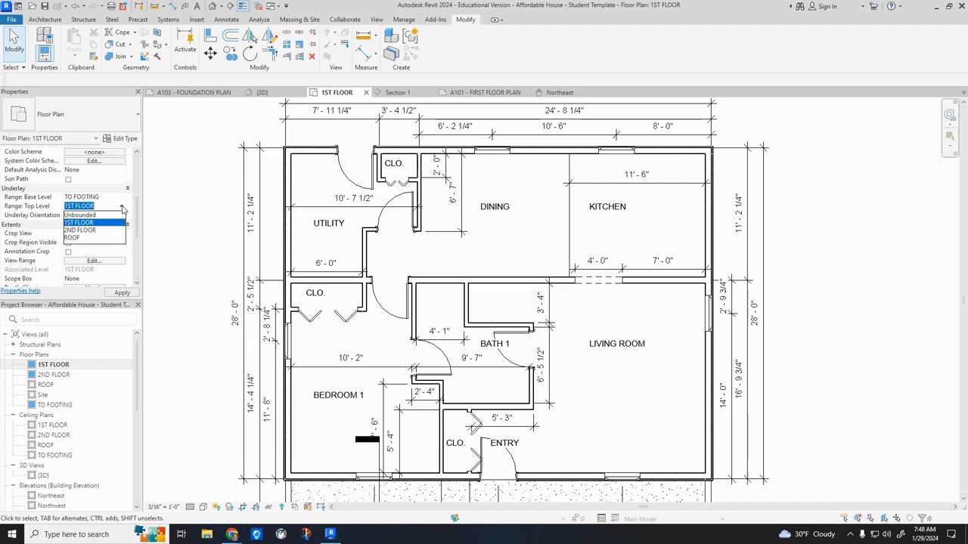
click(98, 215)
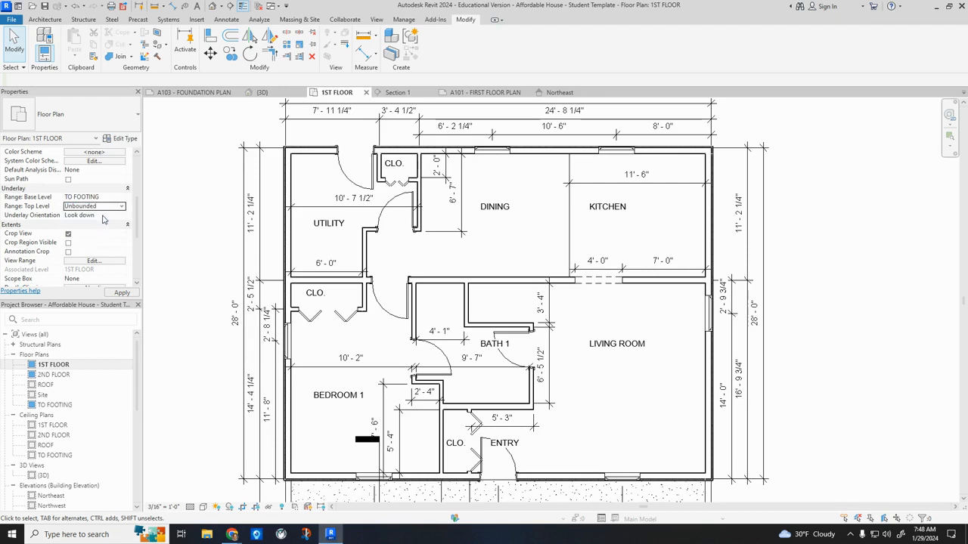
click(122, 292)
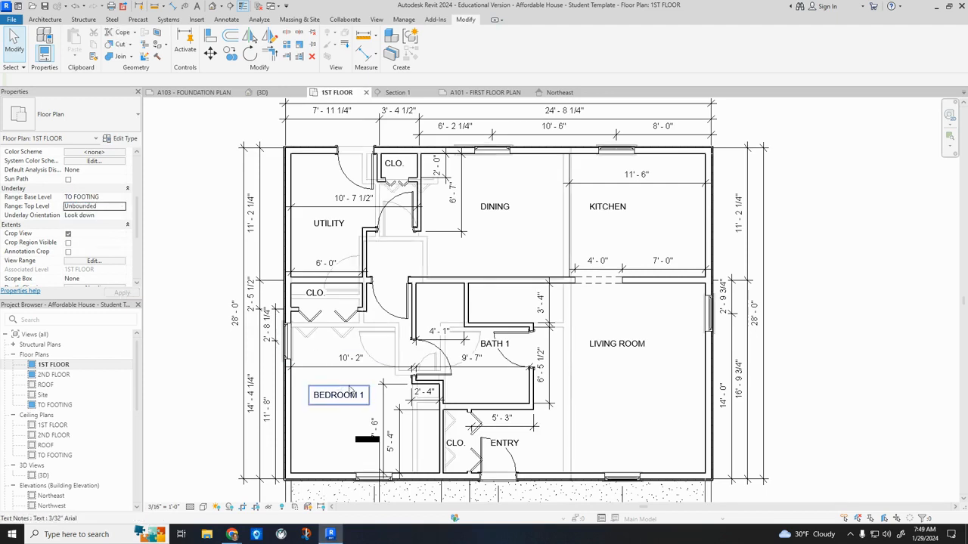
scroll(350, 385, up, 1)
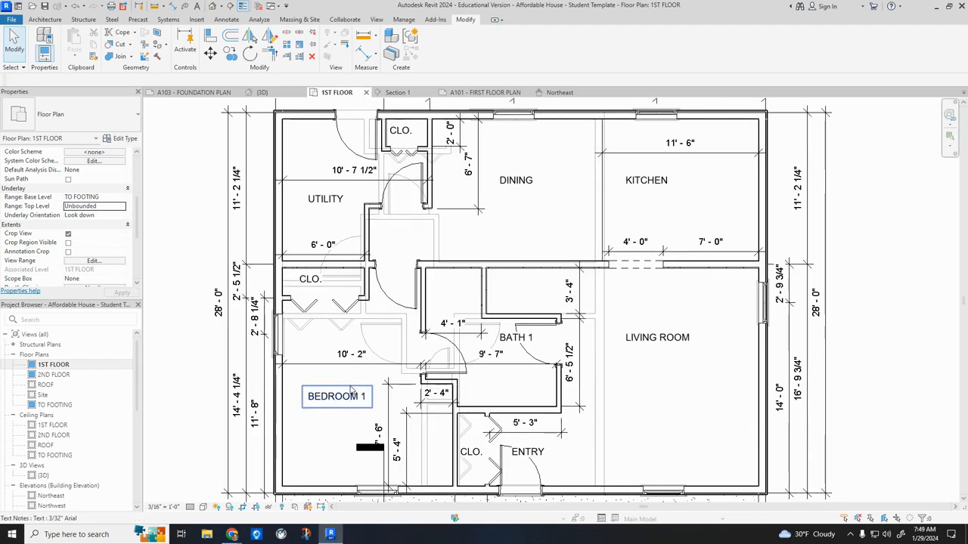
click(121, 207)
click(98, 224)
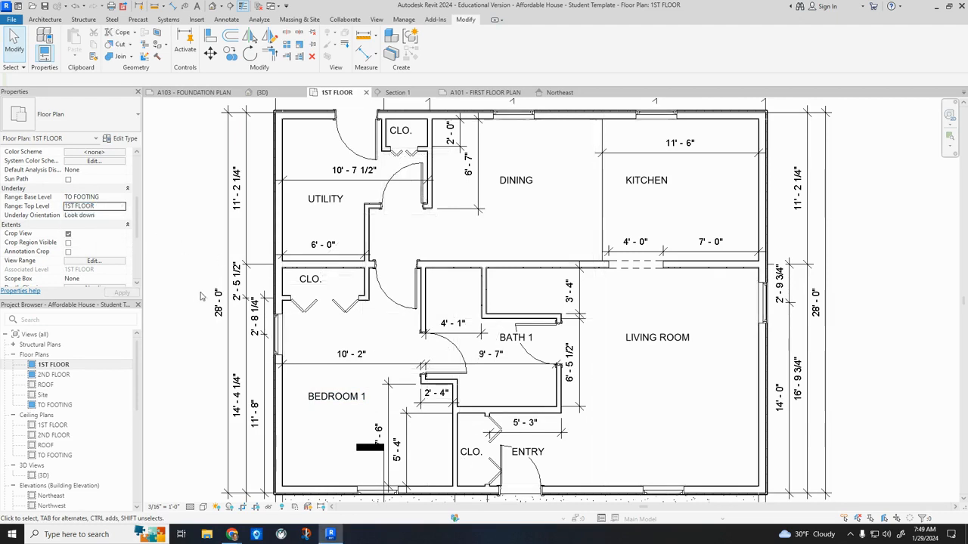
Try the Look up underlay orientation, return it to Look down, and select TO FOOTING as the underlay's base level again.
click(122, 217)
click(113, 232)
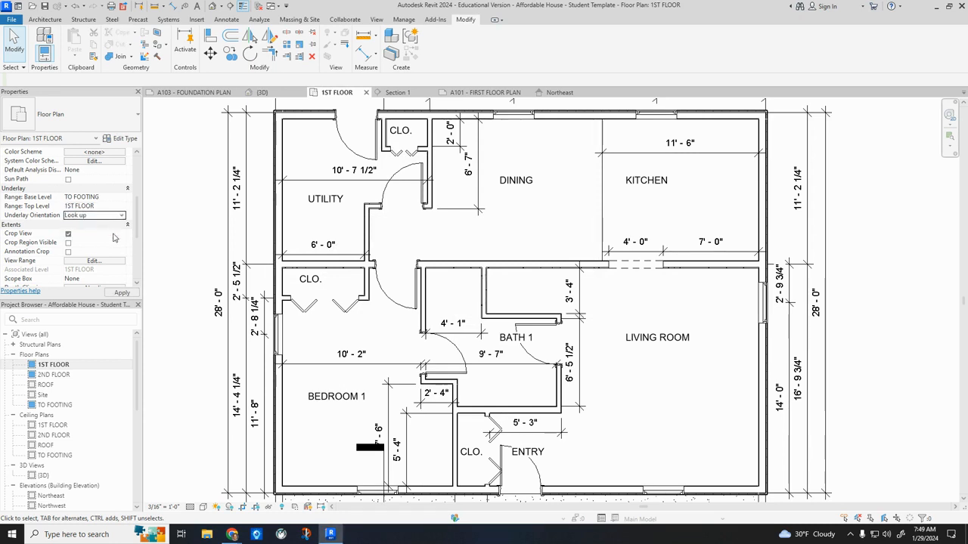
scroll(305, 481, up, 5)
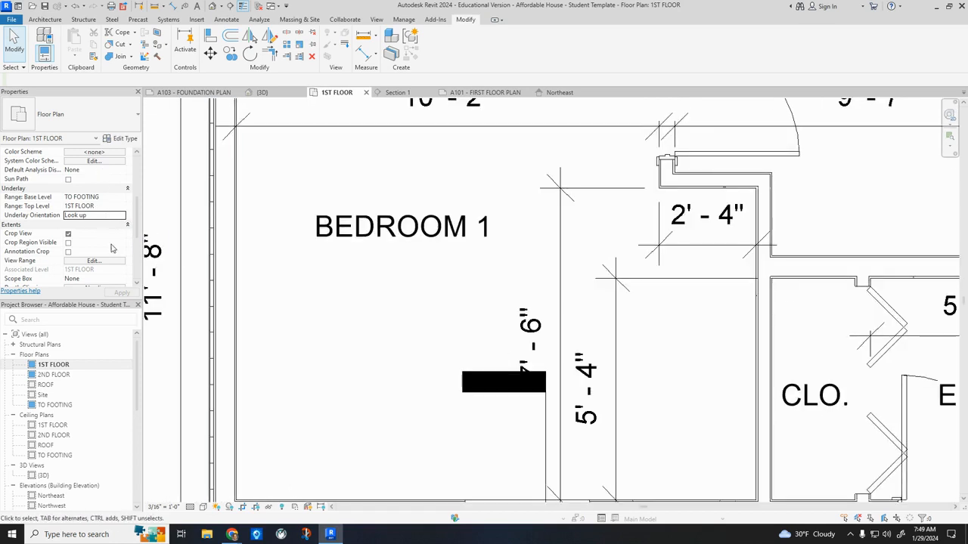
click(124, 218)
click(113, 224)
click(123, 199)
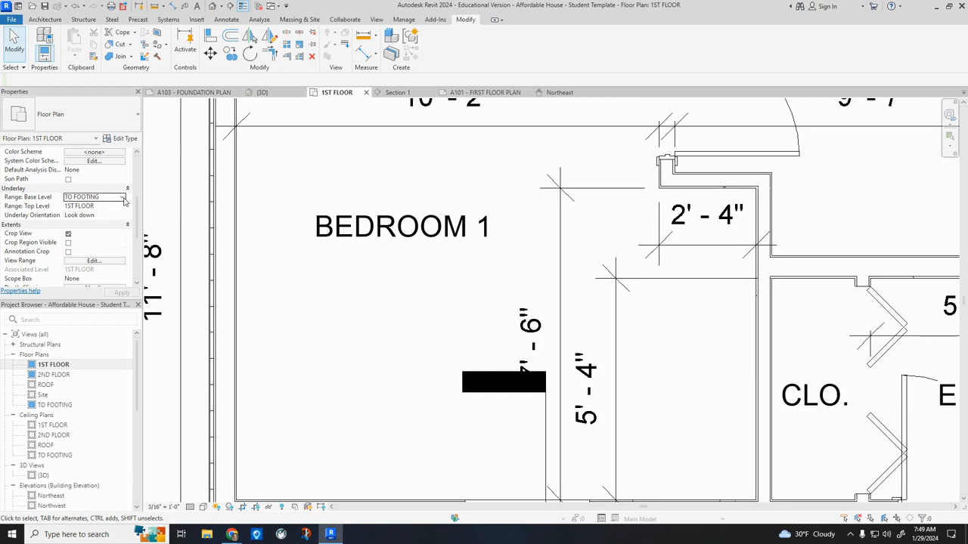
click(125, 199)
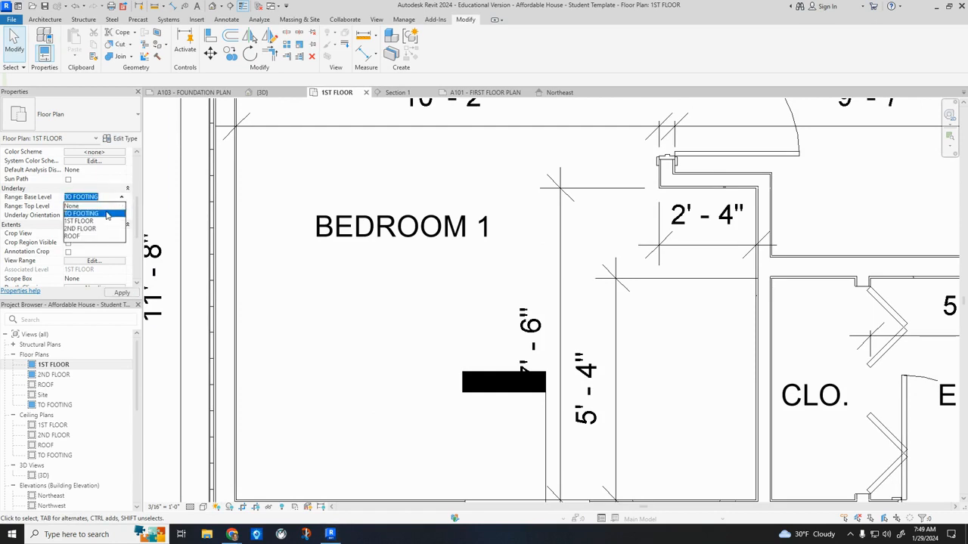
click(107, 215)
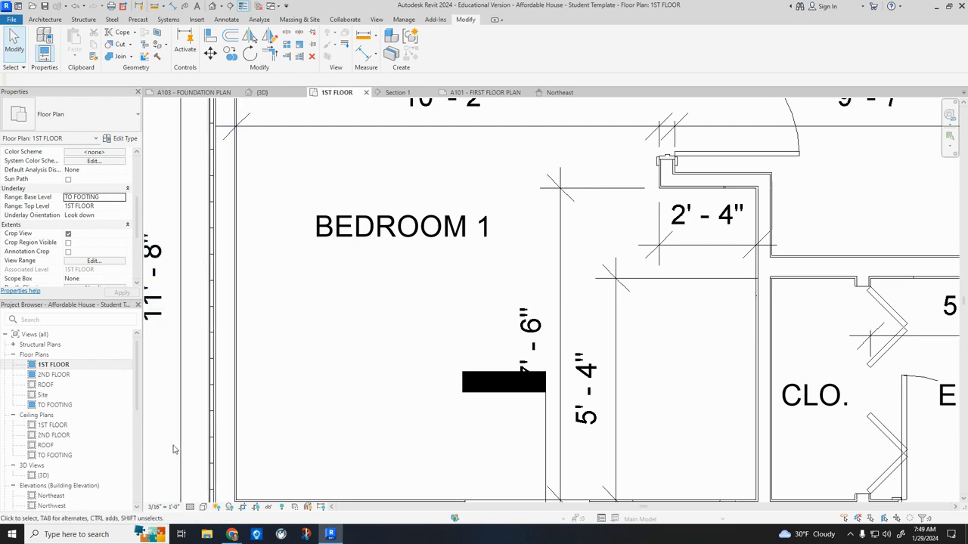
Reveal the hidden elements in the 1ST FLOOR plan to show the foundation wall lines around Bedroom 1.
click(282, 508)
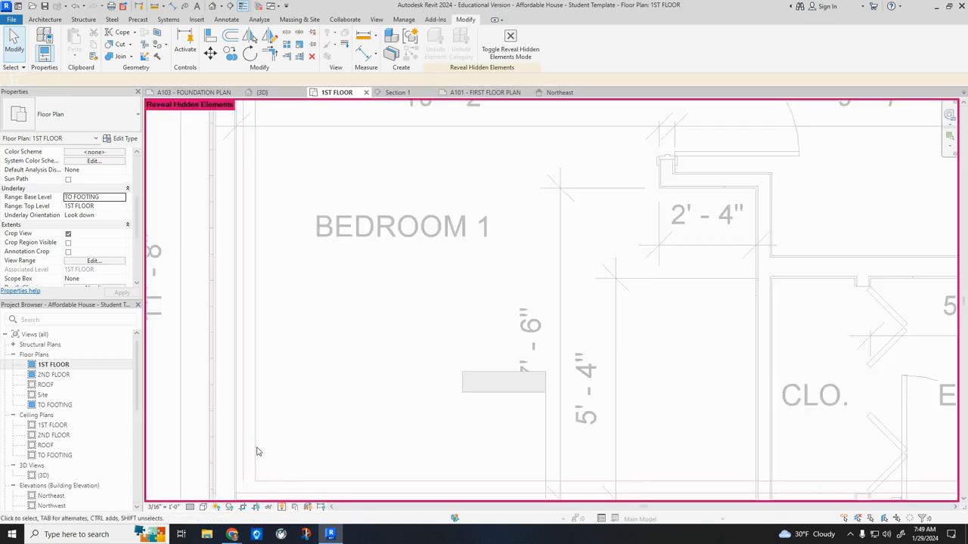
scroll(287, 372, down, 3)
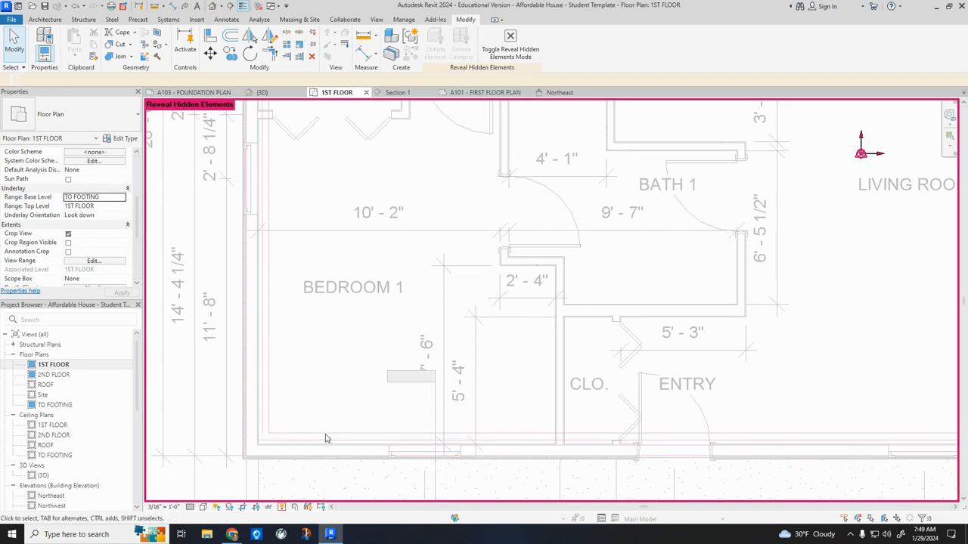
click(251, 114)
Start a 2x12 Wood Joist floor and draw its Bedroom 1 side boundary along the foundation's inner core face, from front to rear corner.
click(52, 22)
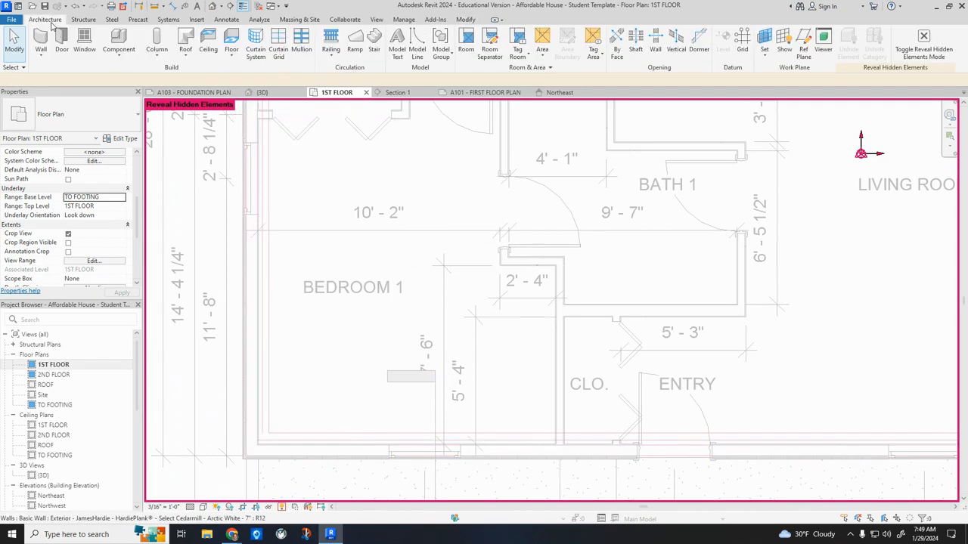
click(234, 39)
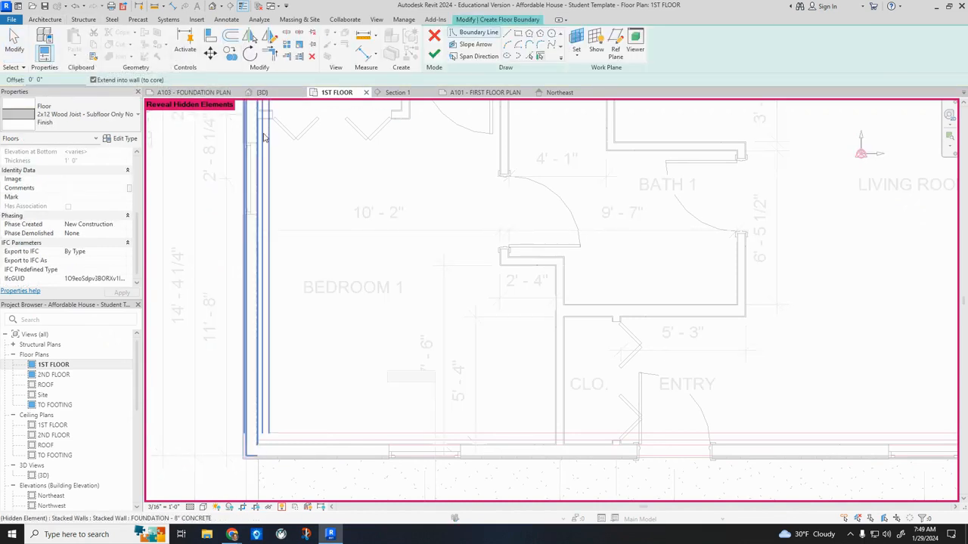
click(507, 35)
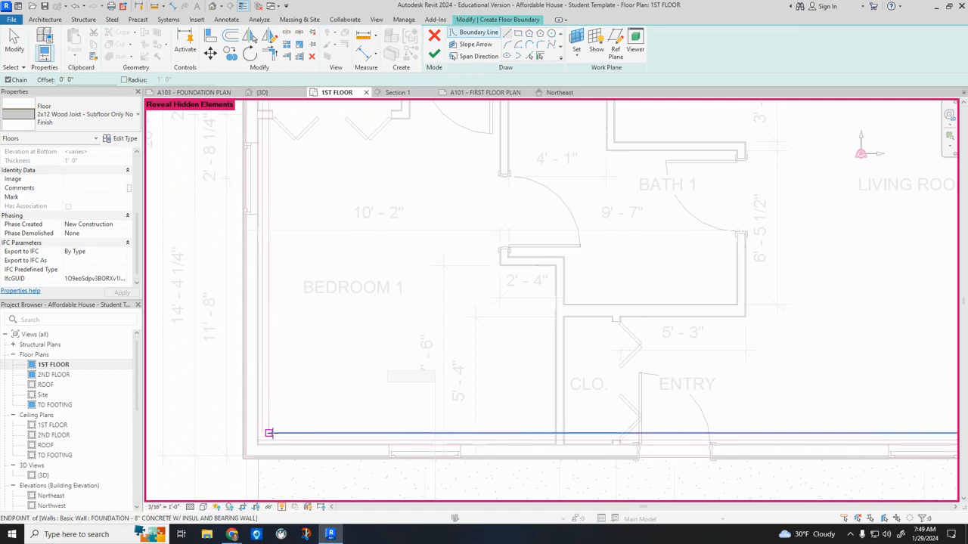
scroll(266, 436, up, 3)
click(262, 439)
scroll(262, 438, down, 1)
scroll(262, 439, down, 3)
middle_drag(277, 242, 257, 410)
scroll(257, 411, down, 2)
middle_drag(273, 136, 256, 270)
scroll(229, 243, up, 4)
click(218, 220)
Draw the floor boundary along the foundation's rear wall to the kitchen corner, and down the living room side to the front corner.
middle_drag(781, 259, 554, 282)
middle_drag(765, 302, 285, 296)
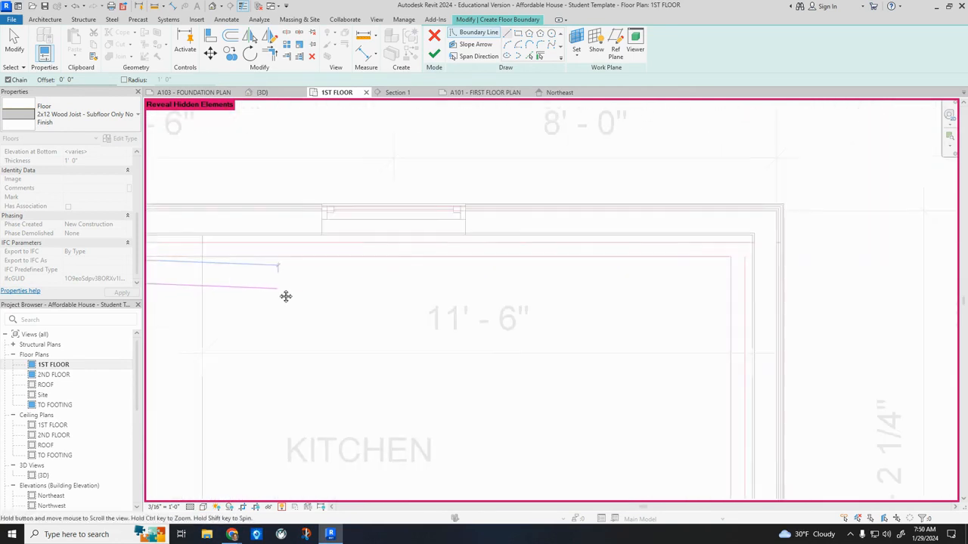
click(747, 243)
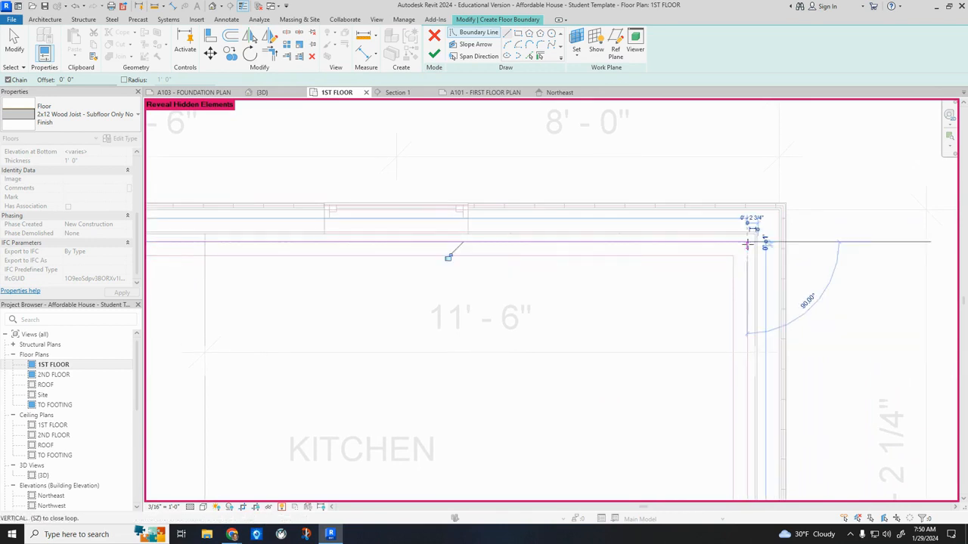
middle_drag(747, 393, 690, 134)
scroll(687, 189, down, 3)
middle_drag(687, 407, 681, 162)
scroll(648, 297, up, 2)
scroll(653, 330, up, 1)
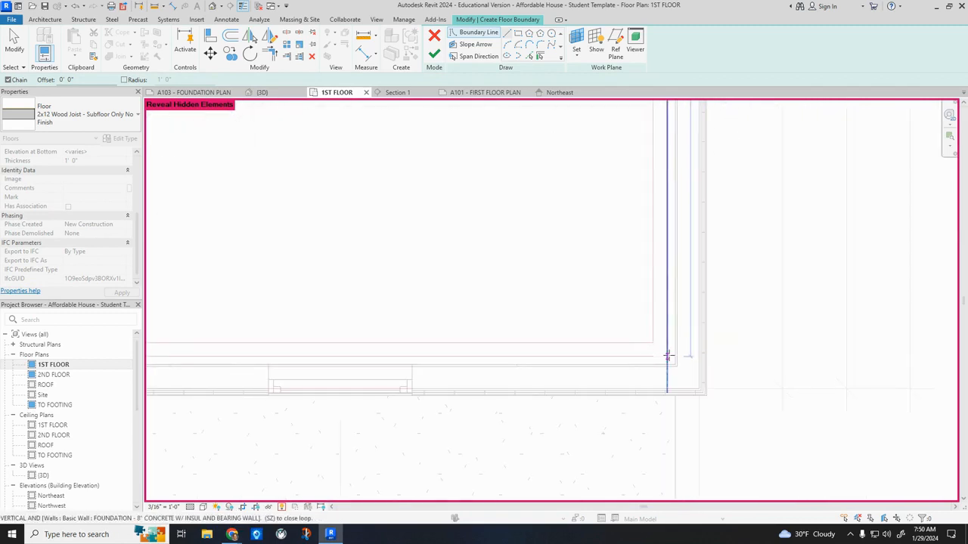
click(667, 355)
Close the floor boundary with a 34' - 8" front edge along the foundation wall, ending at the Bedroom 1 corner.
scroll(454, 345, down, 3)
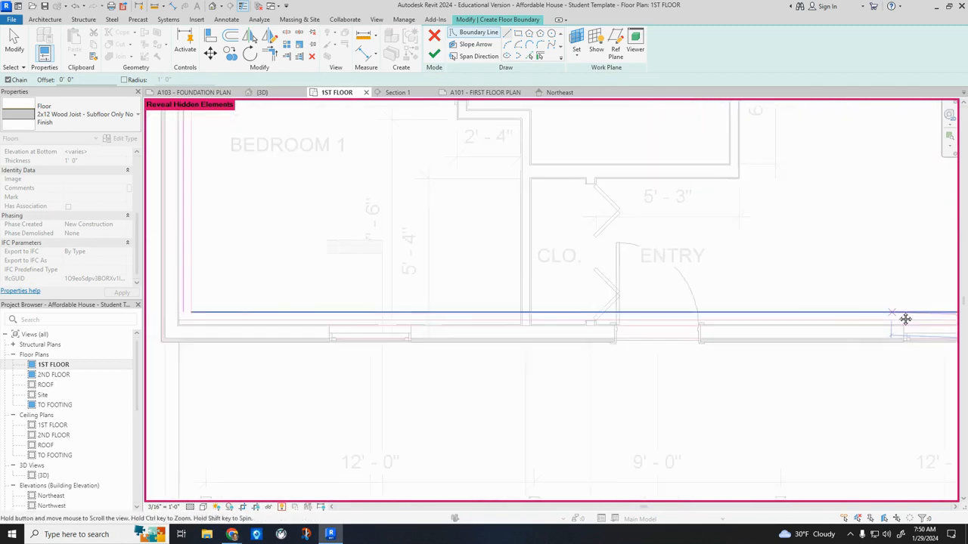
middle_drag(345, 324, 411, 324)
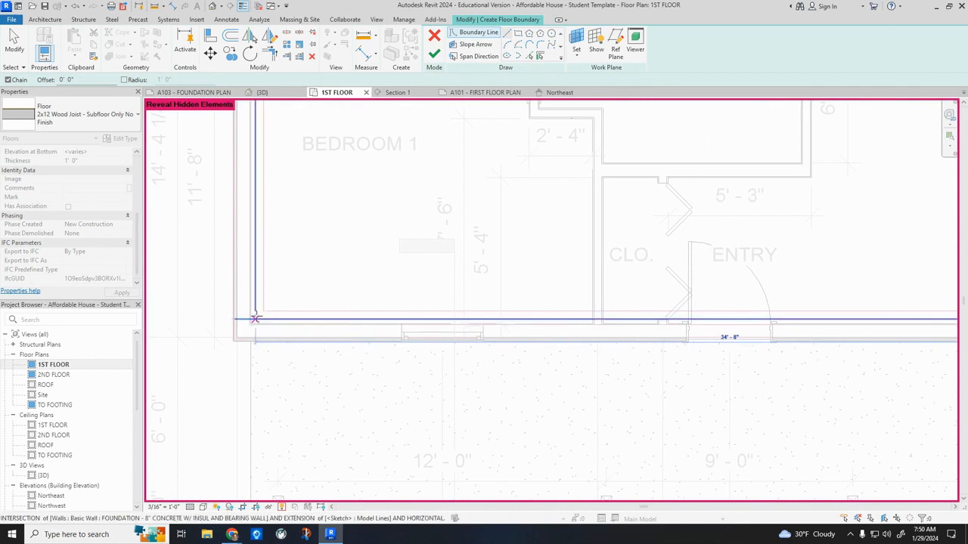
click(255, 318)
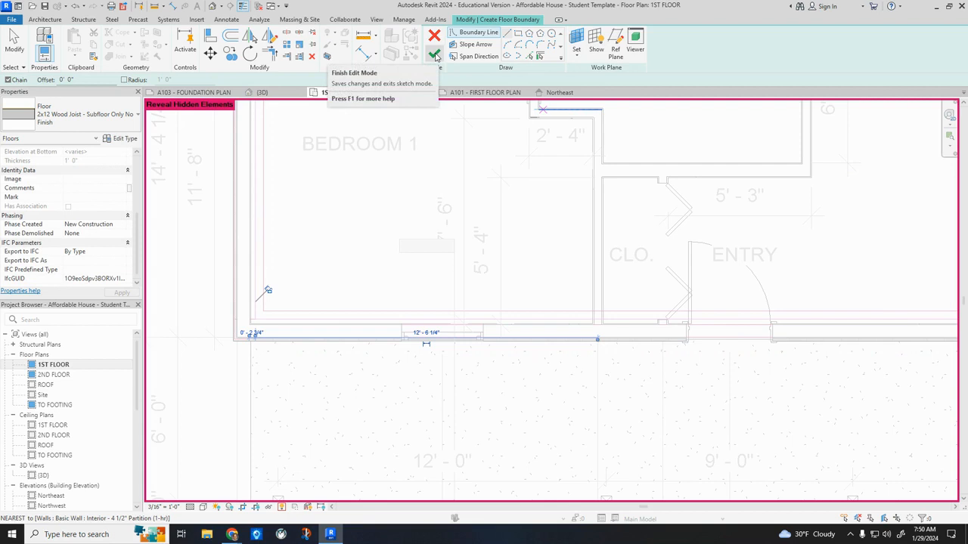
Create the floor from the finished boundary without attaching walls to it, and turn off the reveal of hidden elements.
click(434, 54)
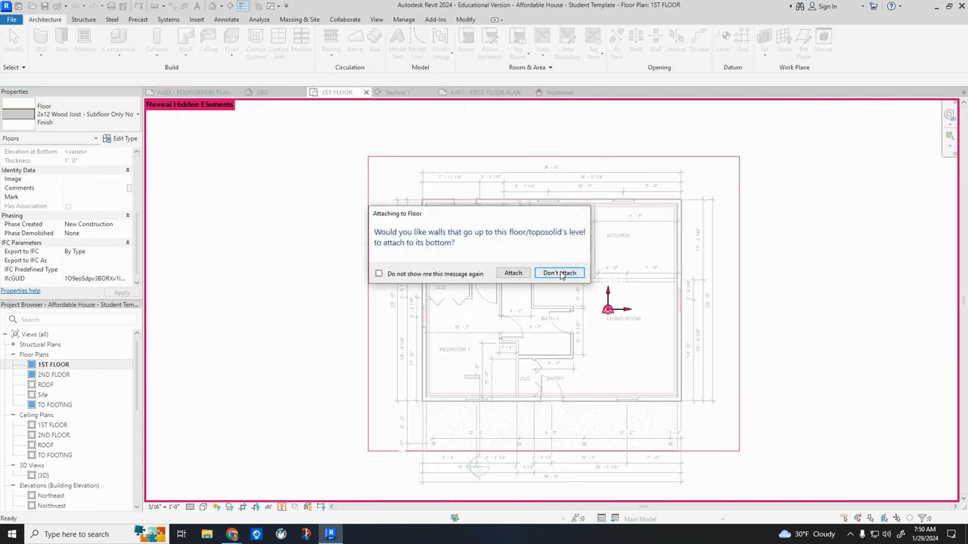
click(561, 273)
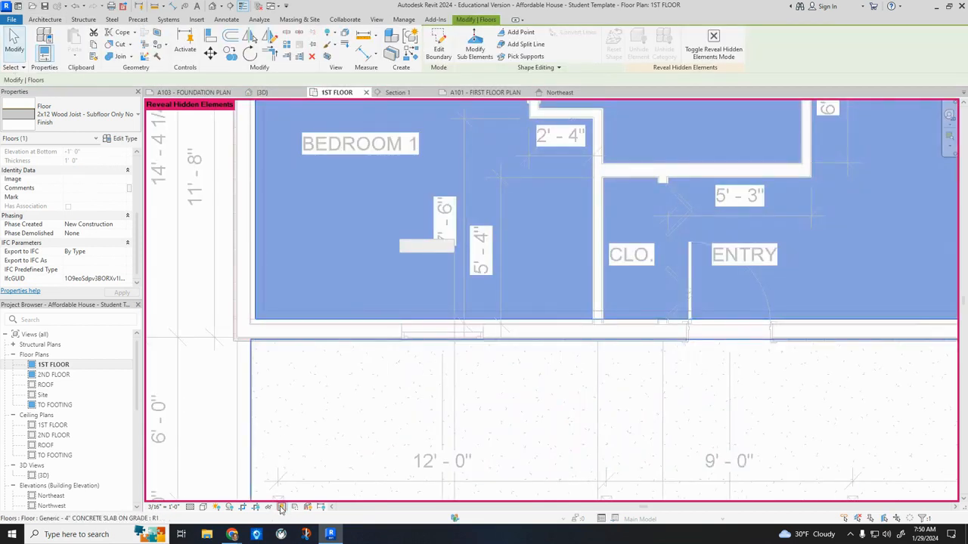
key(Escape)
scroll(326, 476, down, 6)
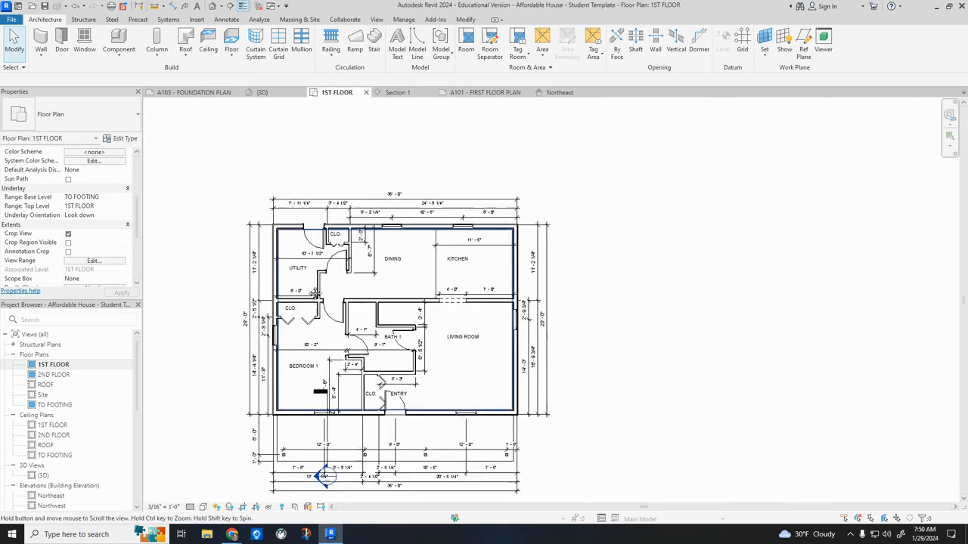
Open Section 1 and examine how the stacked foundation walls meet the sill and the wood-joist floor at the 1ST FLOOR level.
scroll(69, 375, down, 3)
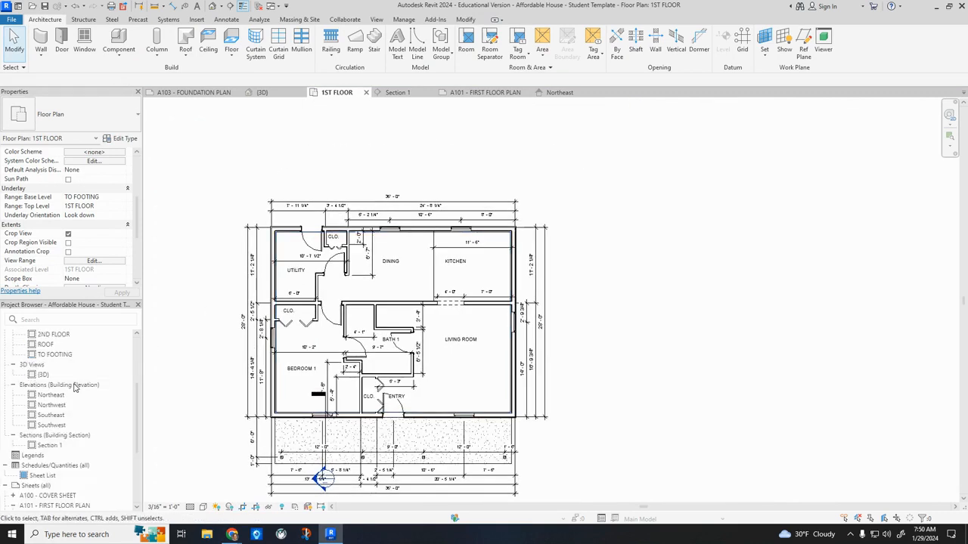
double_click(58, 446)
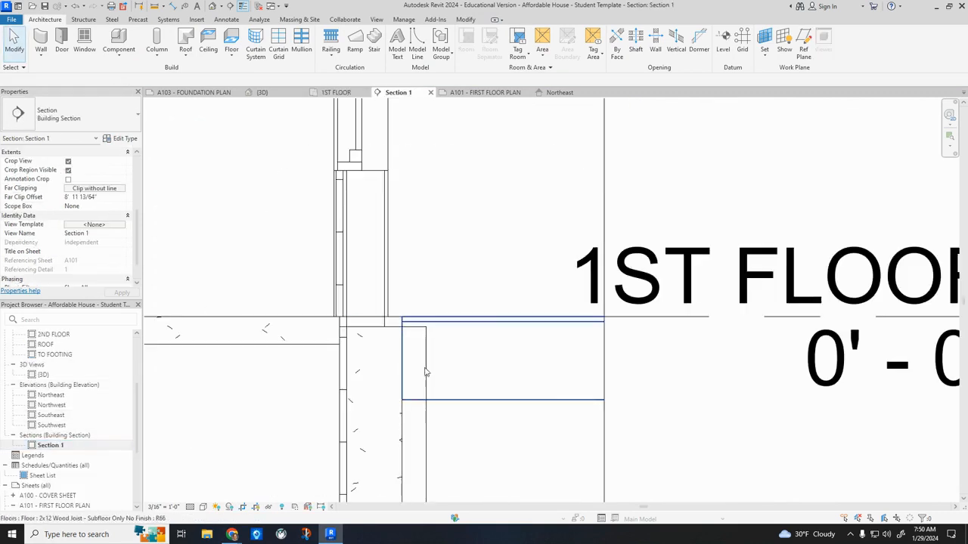
click(426, 439)
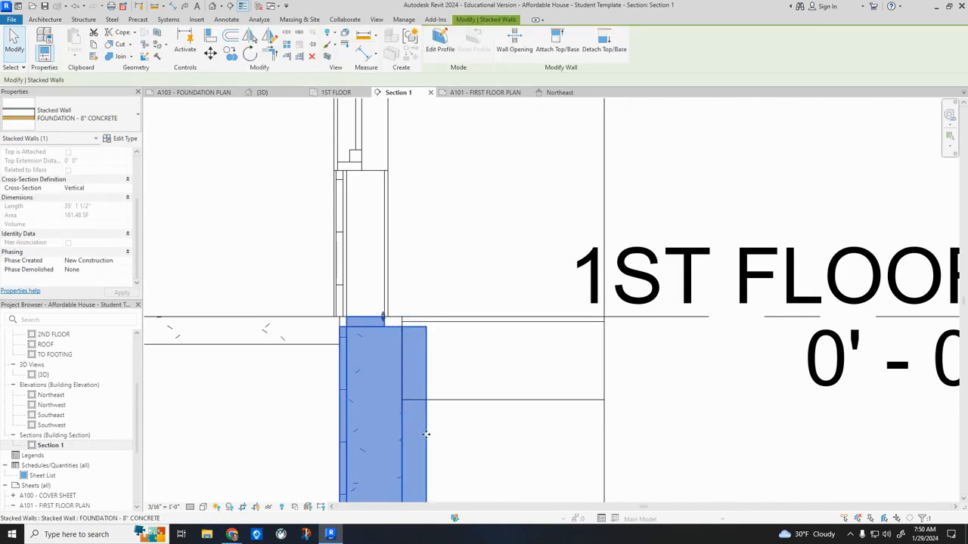
scroll(411, 340, up, 4)
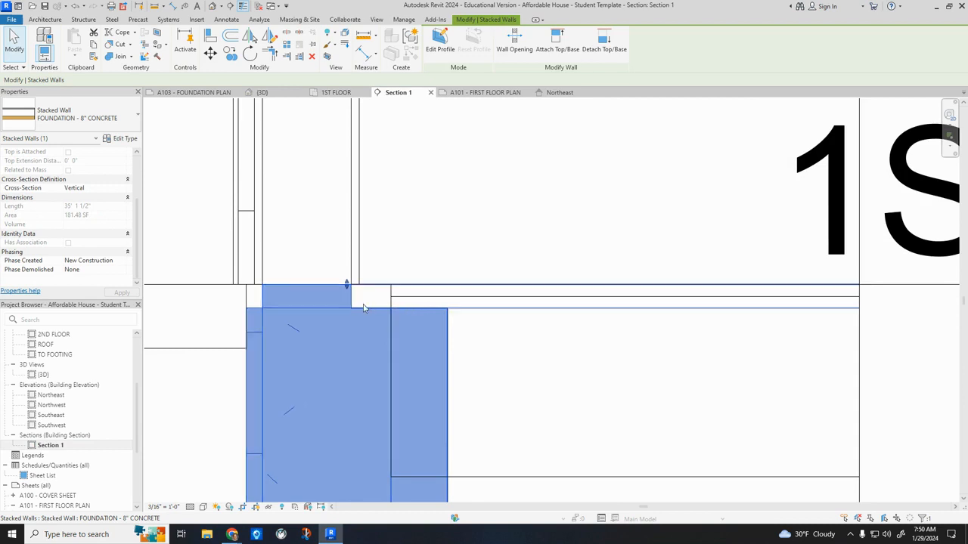
scroll(448, 455, down, 2)
click(503, 486)
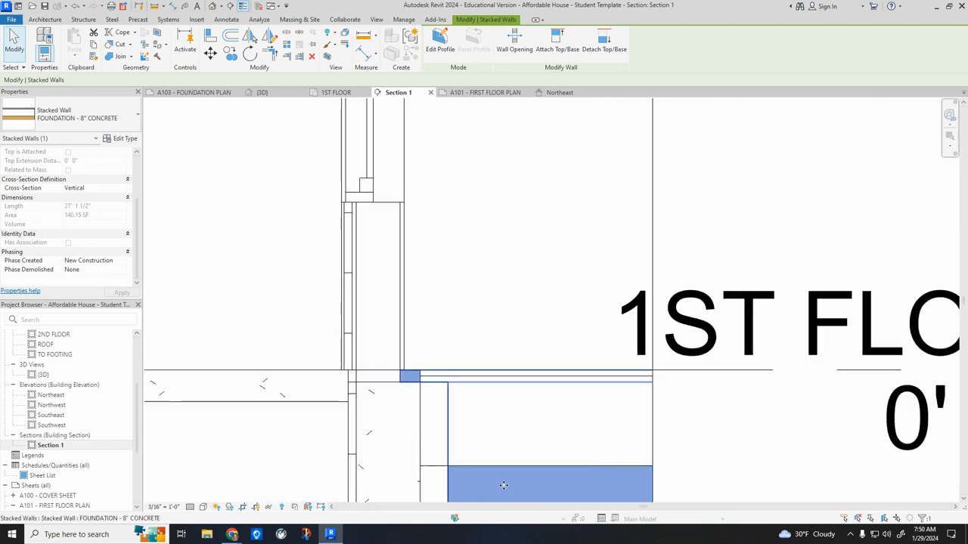
scroll(721, 361, down, 3)
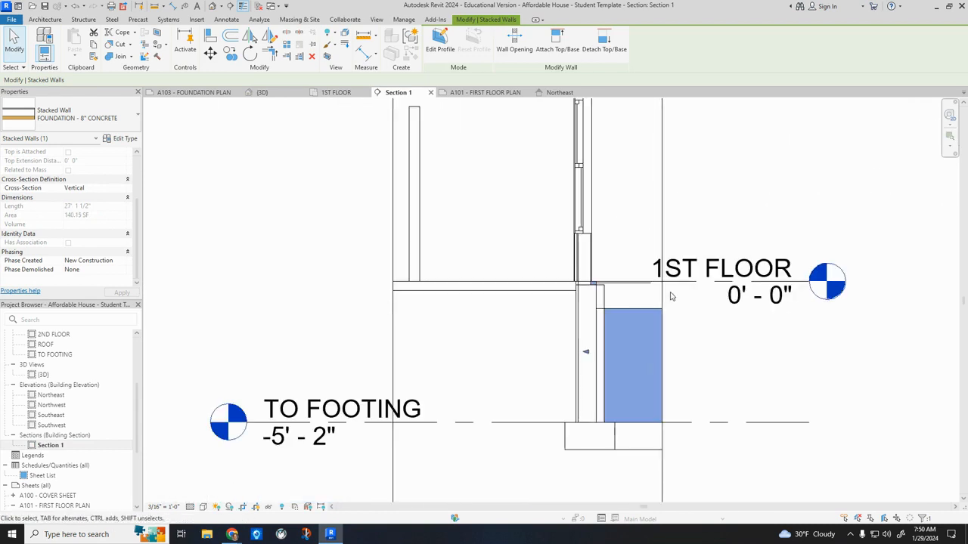
click(719, 406)
Try to adjust the base of the front stacked foundation wall where it sits on the footing.
click(593, 435)
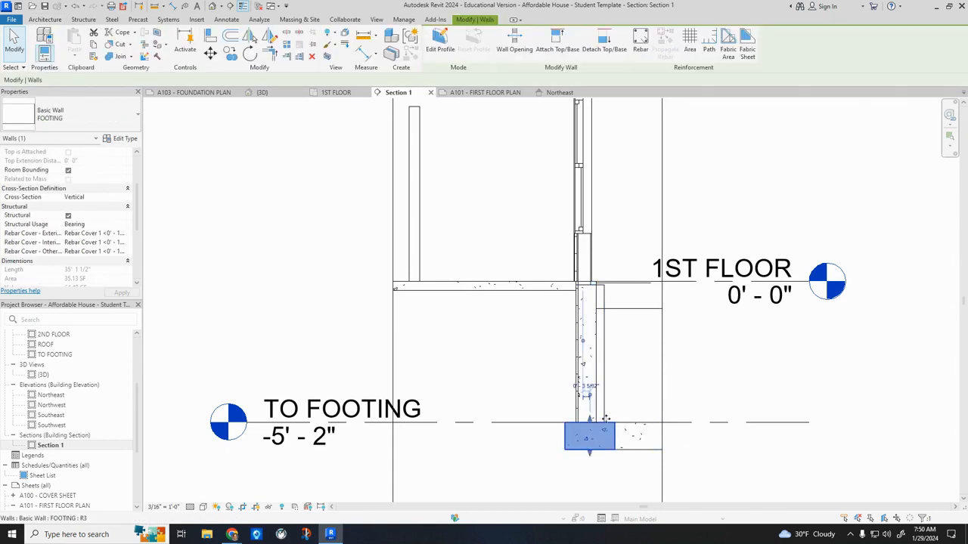
scroll(597, 424, up, 2)
click(595, 423)
scroll(574, 425, up, 3)
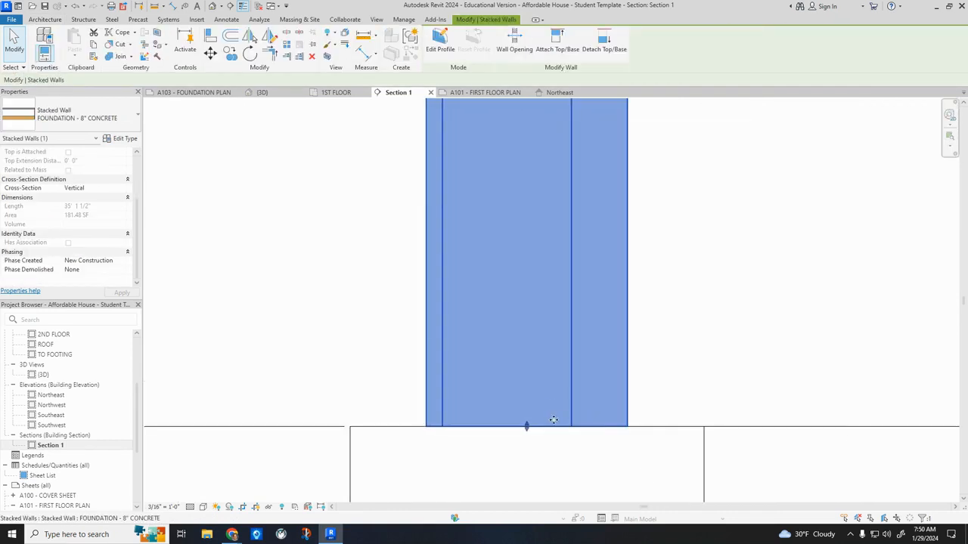
mouse_move(528, 427)
mouse_down()
mouse_move(528, 406)
mouse_move(524, 426)
mouse_up()
scroll(536, 417, down, 5)
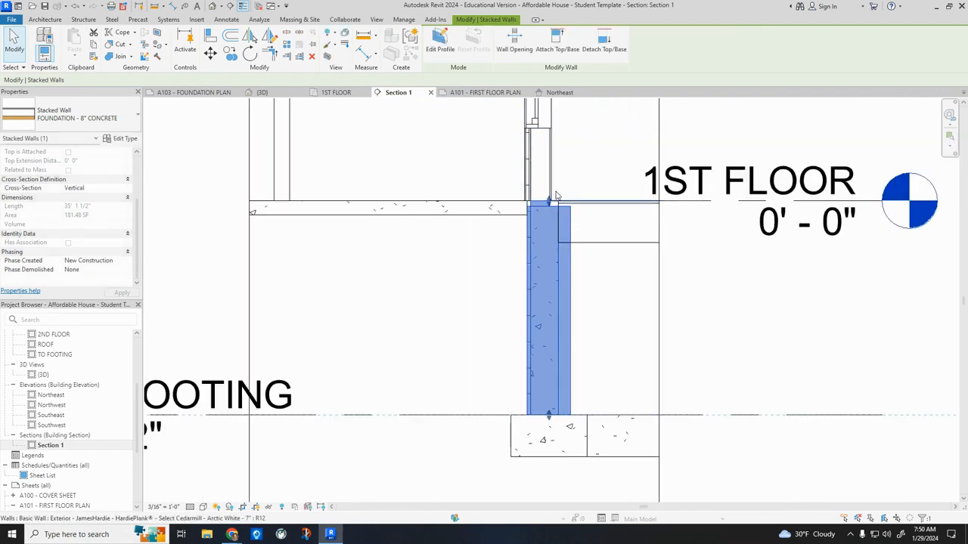
Examine the overlap between the front foundation wall's bearing layer and the floor joists, and leave all walls unselected.
scroll(555, 197, up, 5)
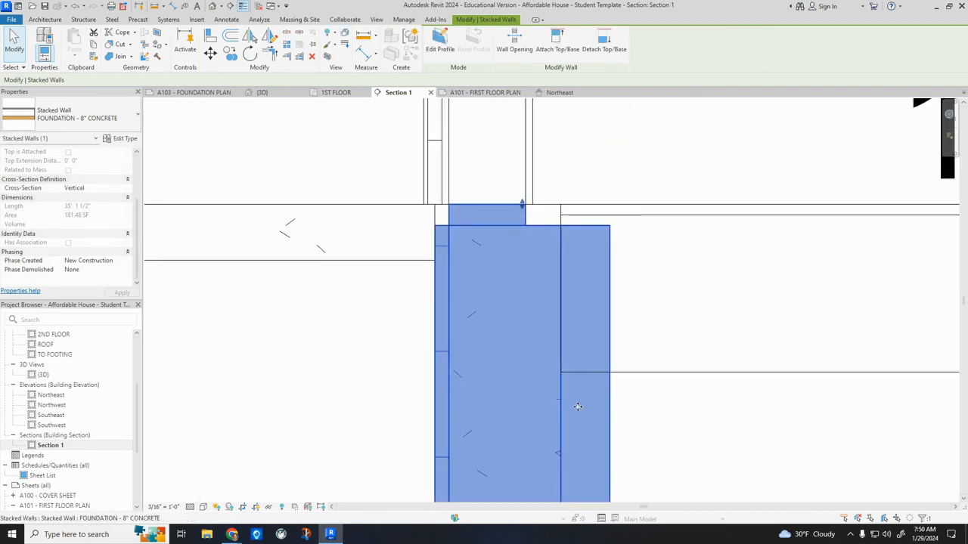
click(661, 407)
scroll(661, 407, down, 5)
middle_drag(790, 397, 617, 323)
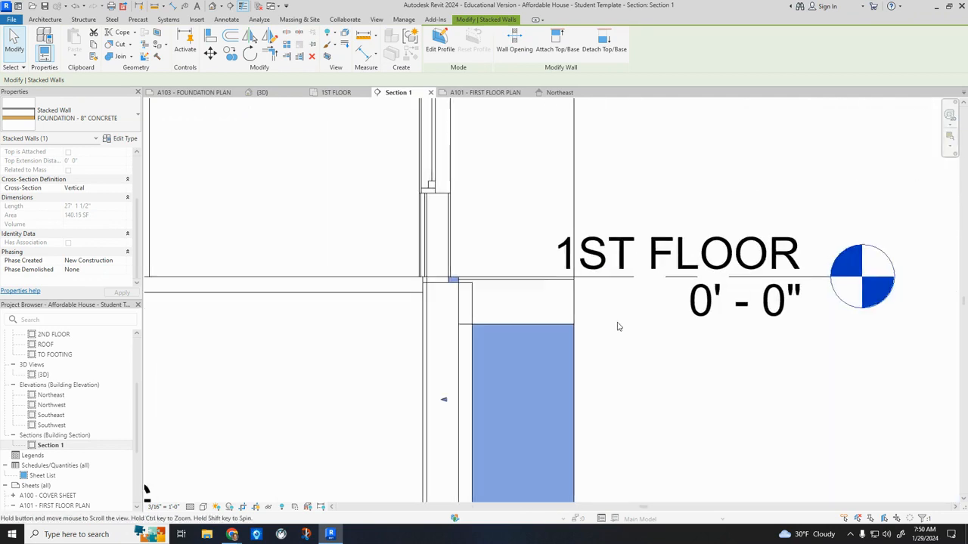
scroll(617, 327, down, 3)
click(635, 347)
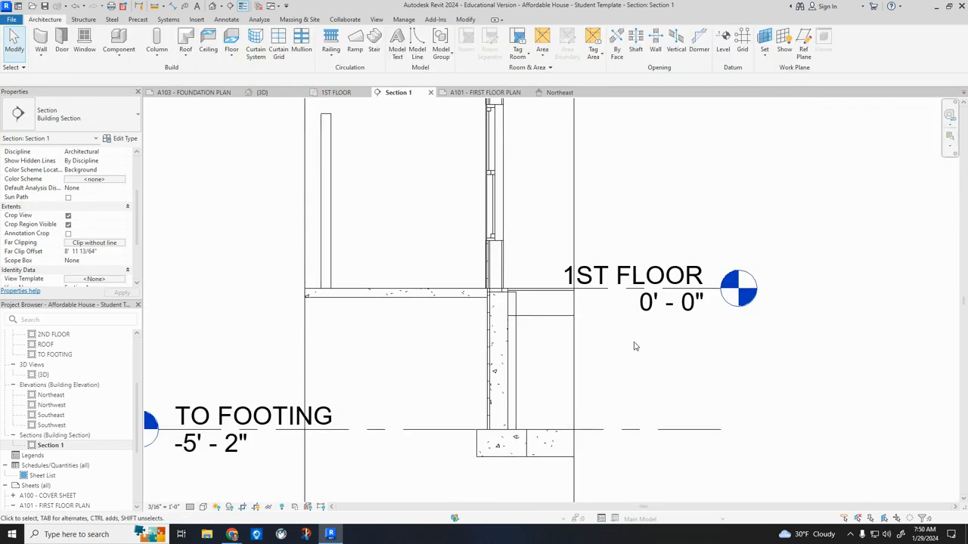
Inspect the assembly of the FOUNDATION - 8" CONCRETE stacked wall with its section preview, leaving the type unmodified.
click(507, 384)
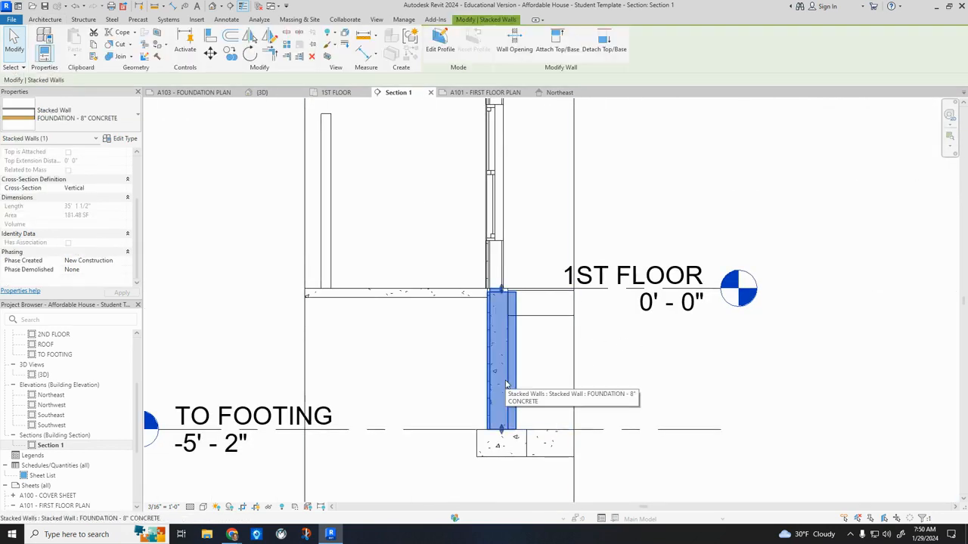
click(125, 140)
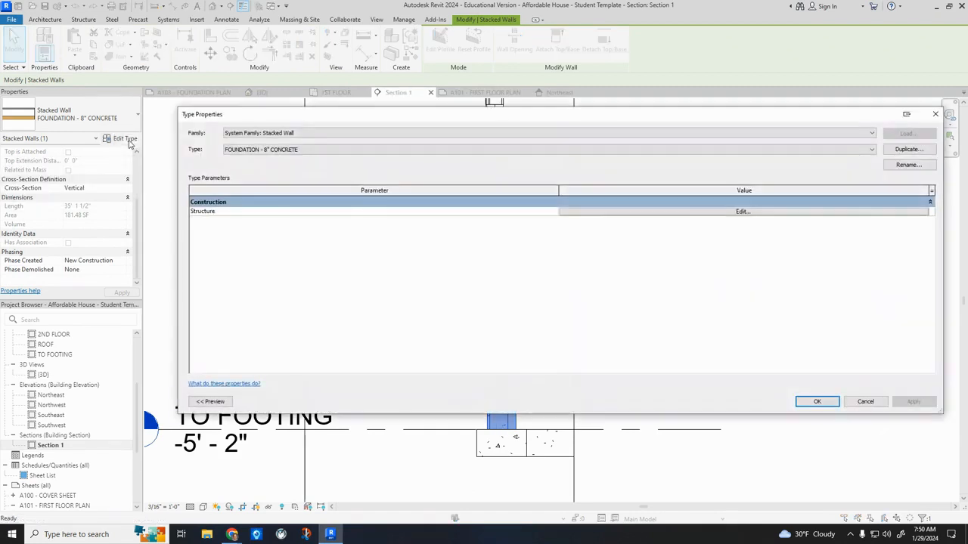
click(741, 212)
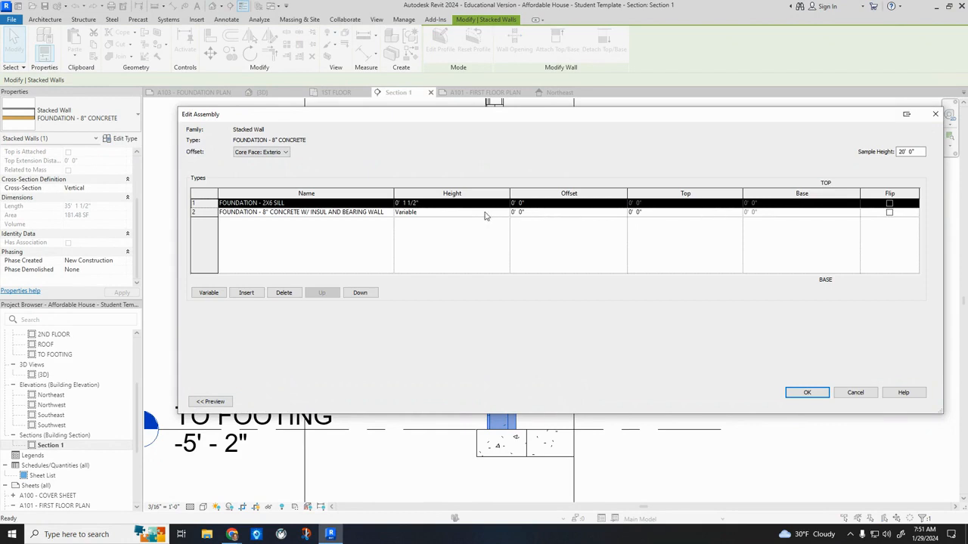
click(211, 402)
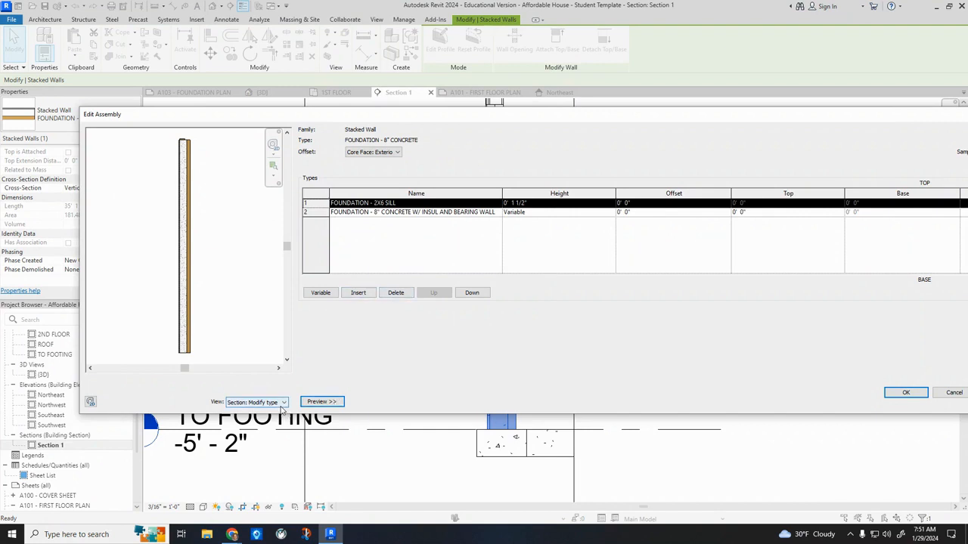
click(421, 213)
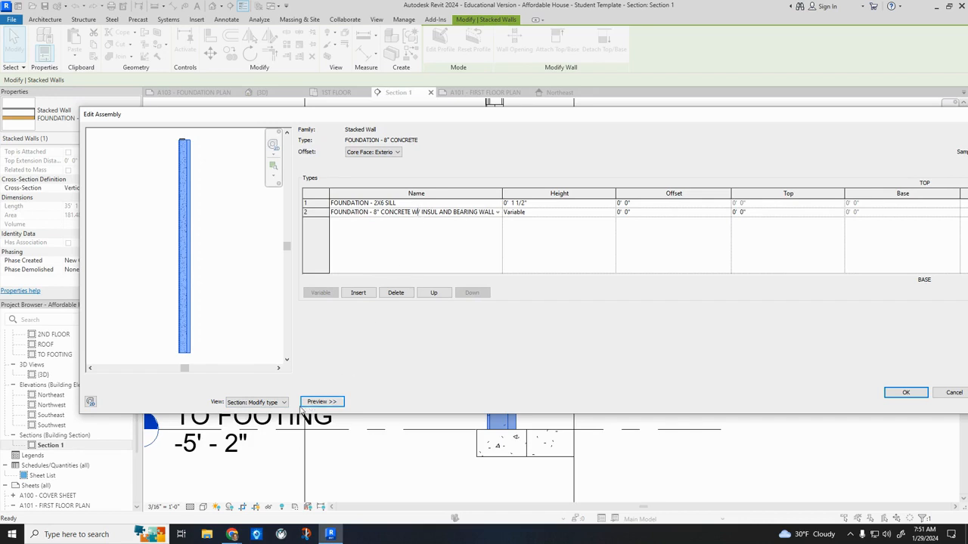
click(905, 393)
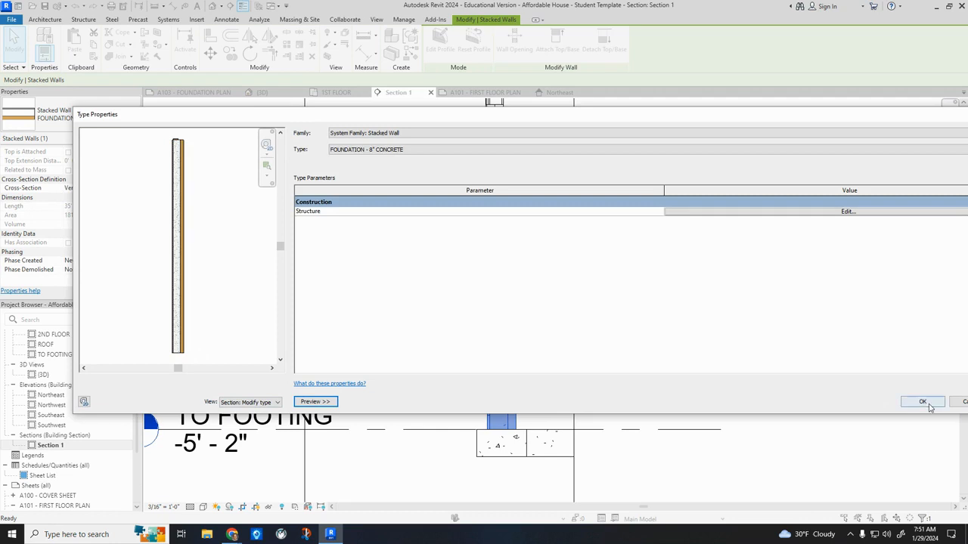
click(922, 401)
click(749, 378)
Change the front foundation wall to the basic wall type FOUNDATION - 8" CONCRETE W/ INSUL AND BEARING WALL.
scroll(488, 359, up, 2)
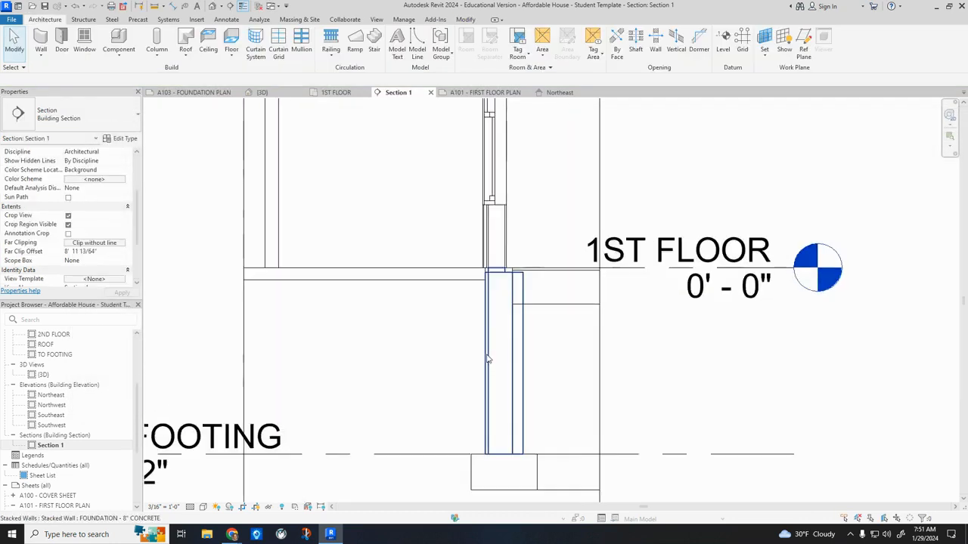
scroll(487, 359, up, 1)
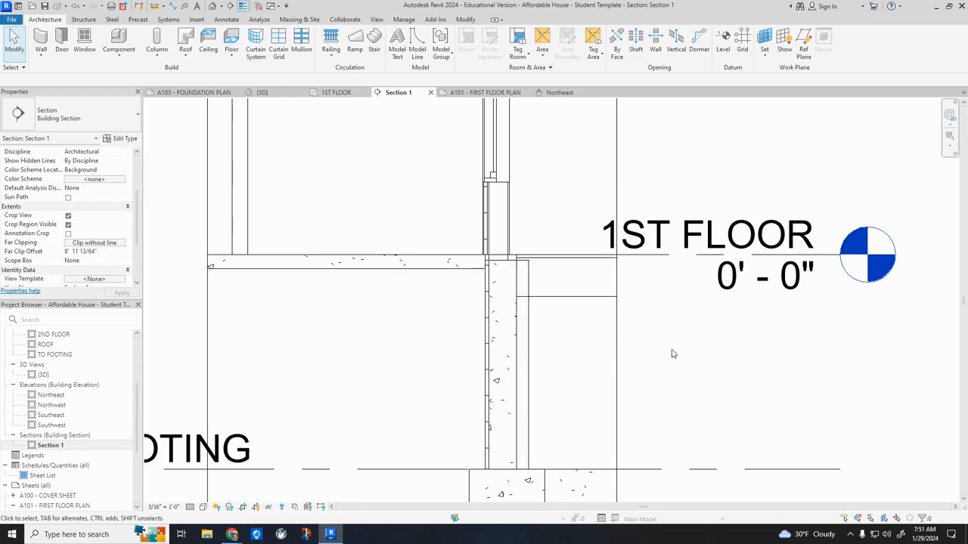
click(510, 383)
click(75, 124)
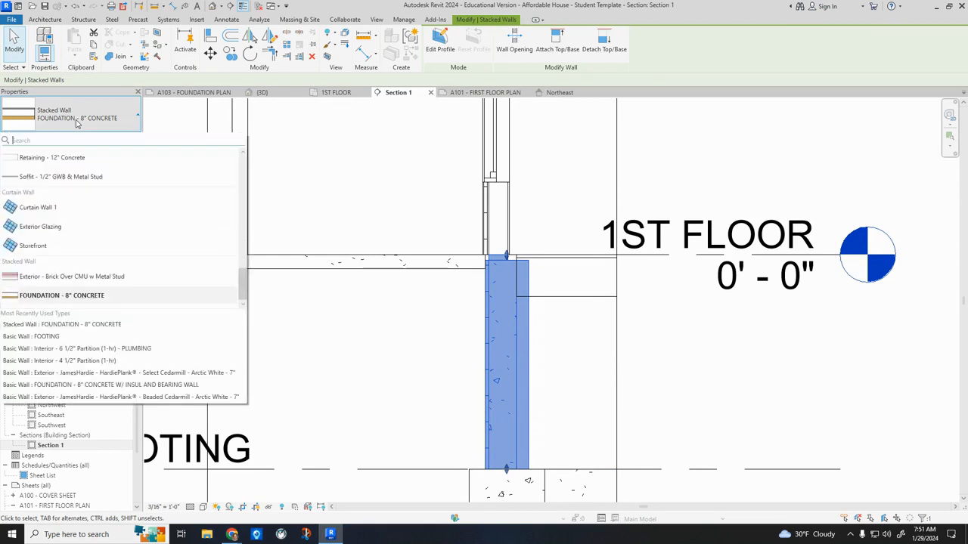
drag(241, 297, 236, 215)
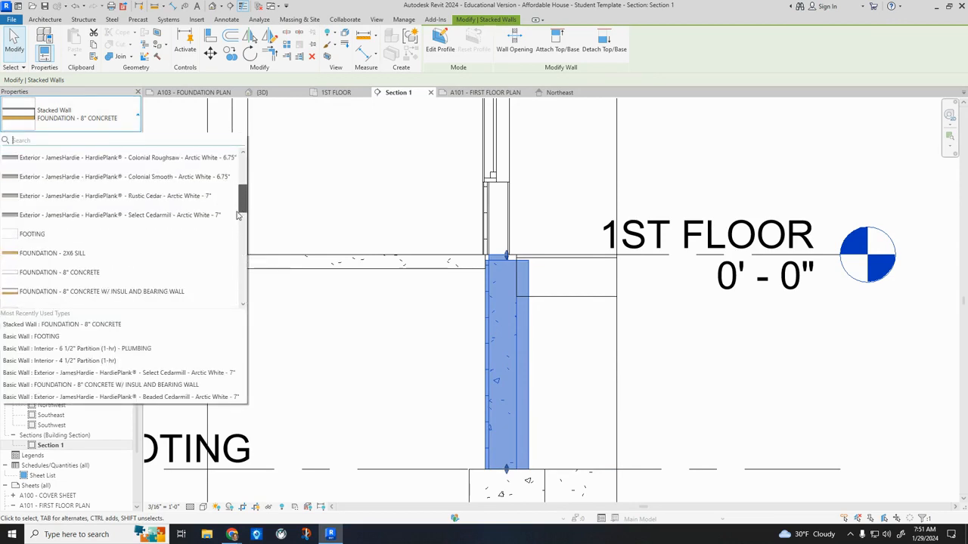
click(88, 292)
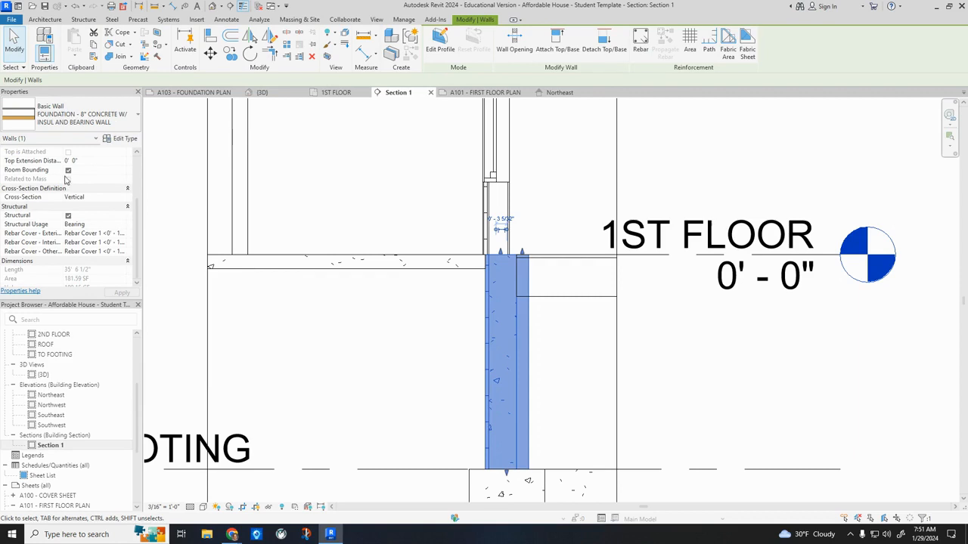
Set the front foundation wall's top offset to -0' 1 1/2" from the 1ST FLOOR level.
scroll(73, 173, up, 3)
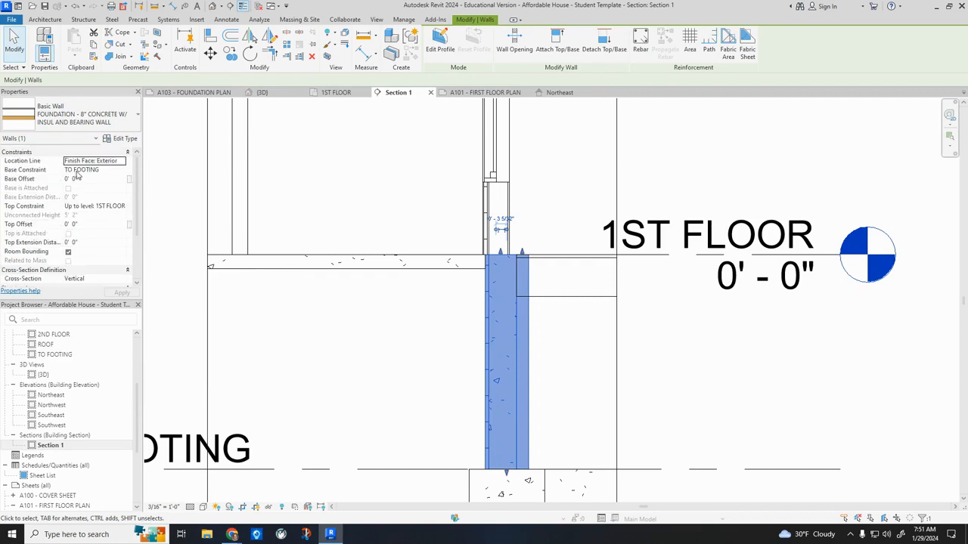
click(85, 179)
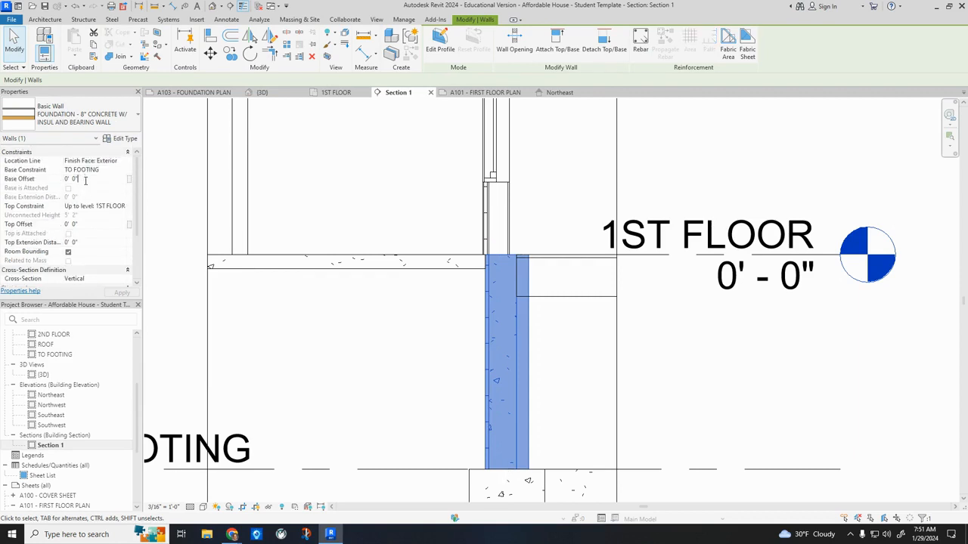
click(89, 224)
click(55, 228)
click(121, 293)
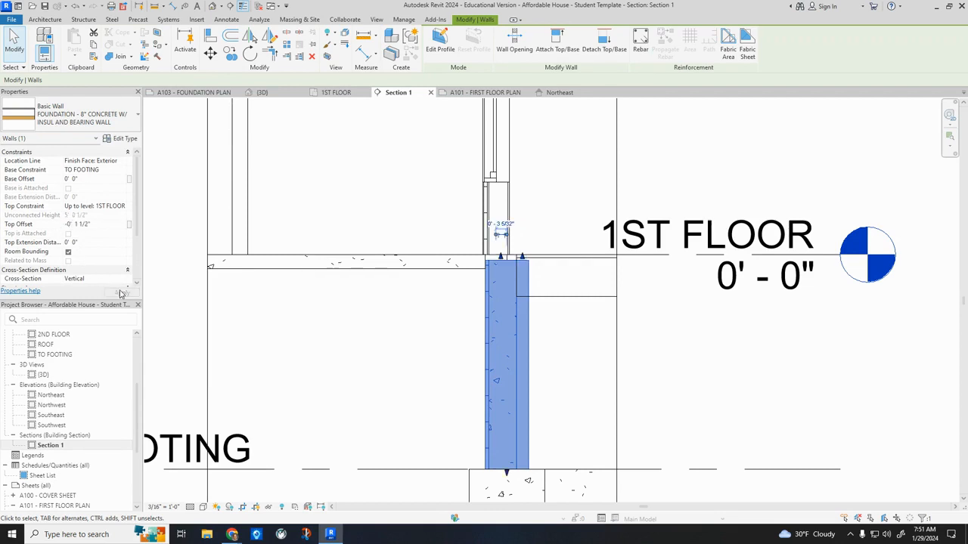
Lower the top of the front foundation wall's inner bearing layer to the underside of the wood-joist floor.
click(389, 331)
click(529, 314)
key(Tab)
click(522, 341)
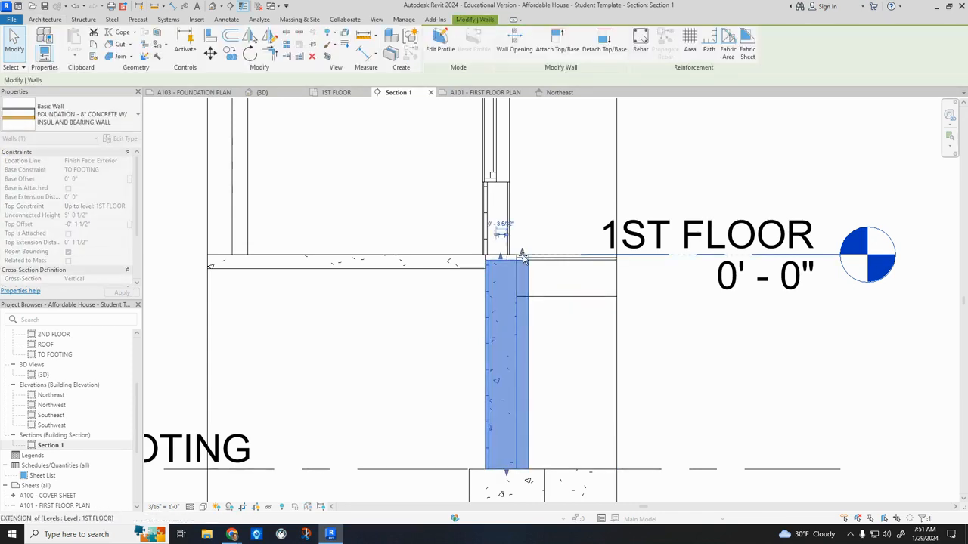
click(657, 325)
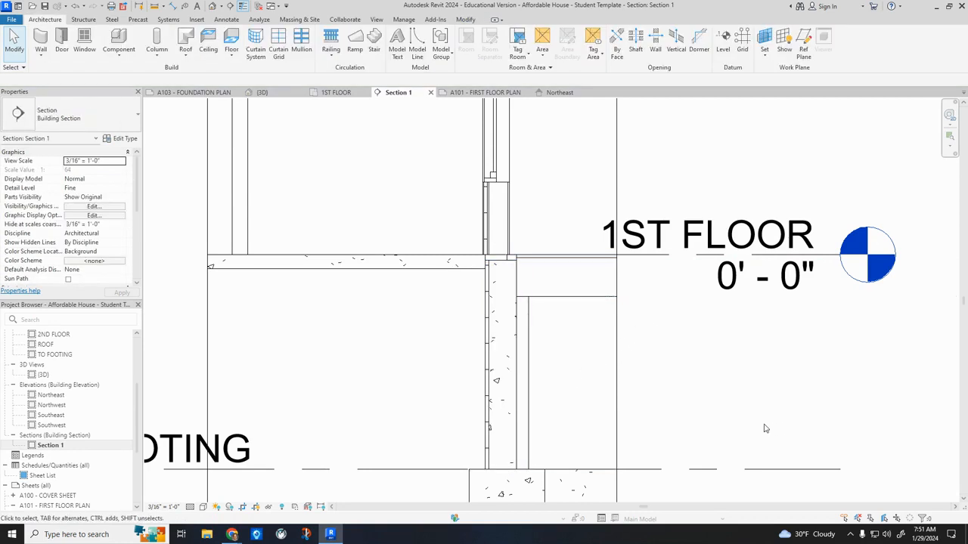
Examine the joint of the front foundation wall, sill and joist floor, and the whole wall in Section 1.
scroll(435, 362, down, 3)
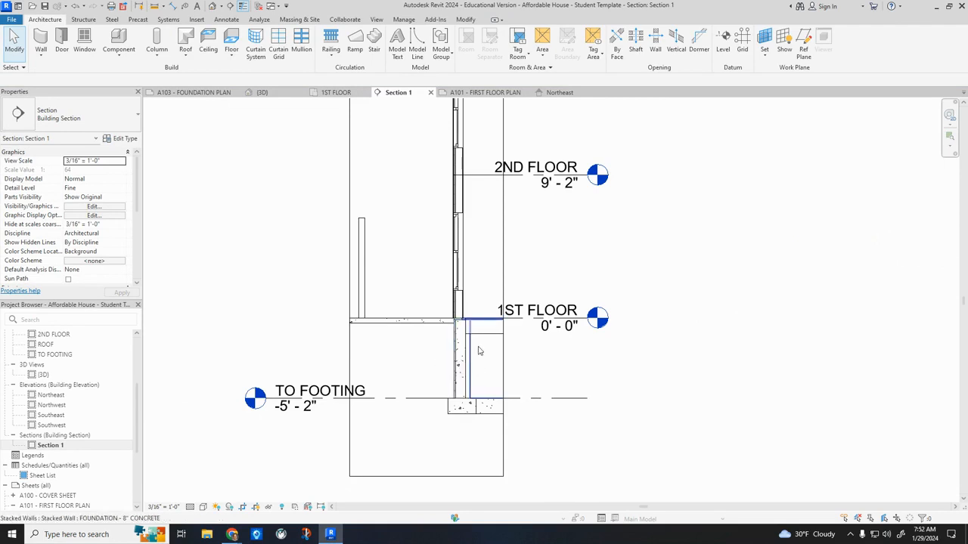
scroll(468, 336, up, 3)
scroll(467, 335, up, 3)
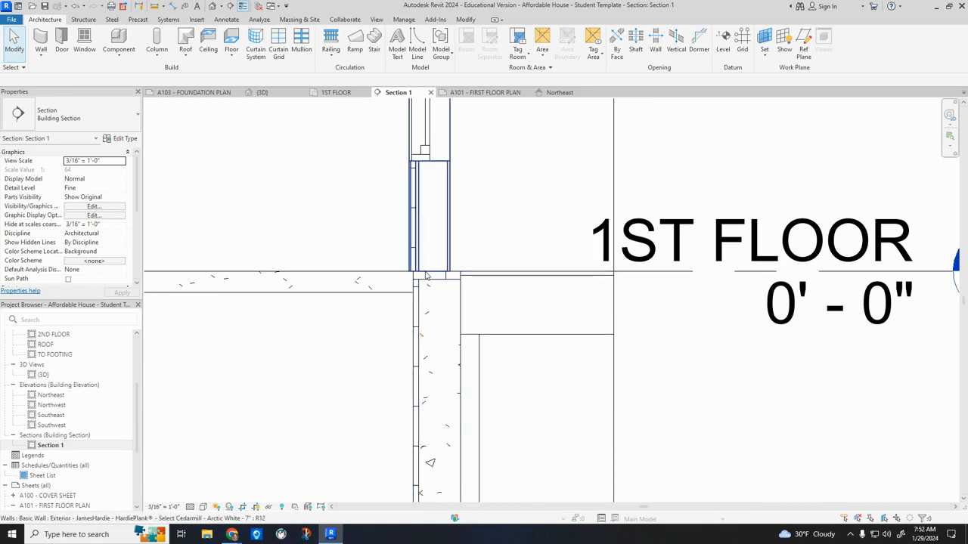
scroll(422, 281, up, 3)
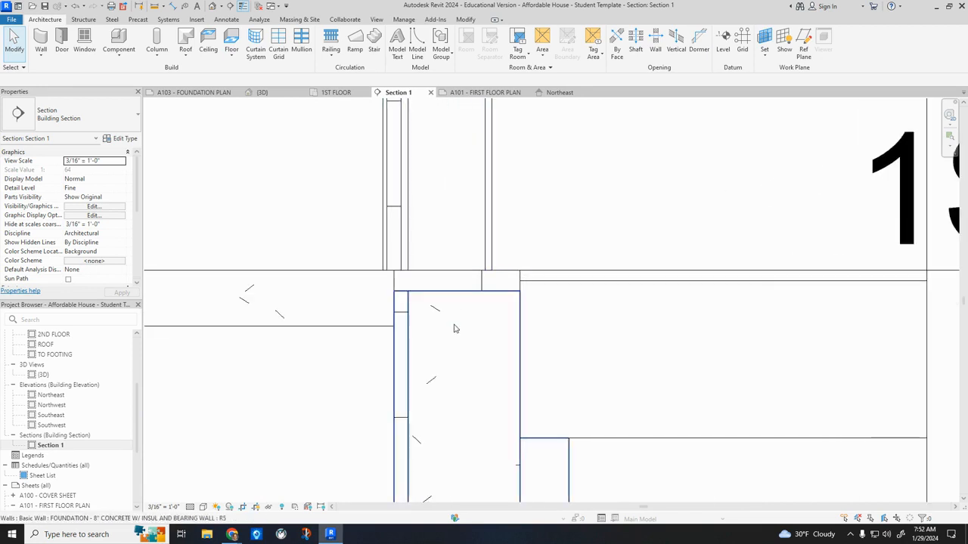
scroll(454, 332, down, 5)
scroll(453, 346, down, 2)
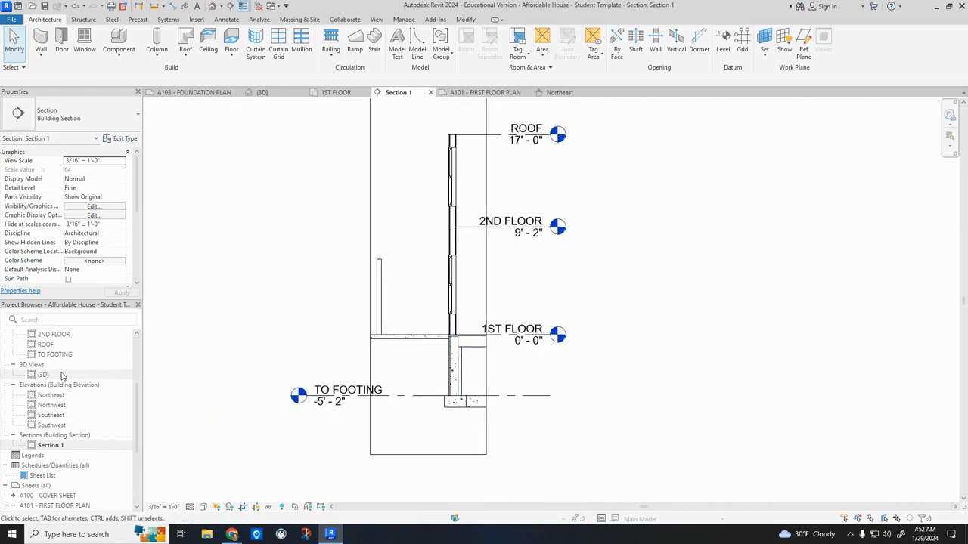
Open the 2ND FLOOR floor plan with the whole layout in view.
scroll(68, 378, up, 3)
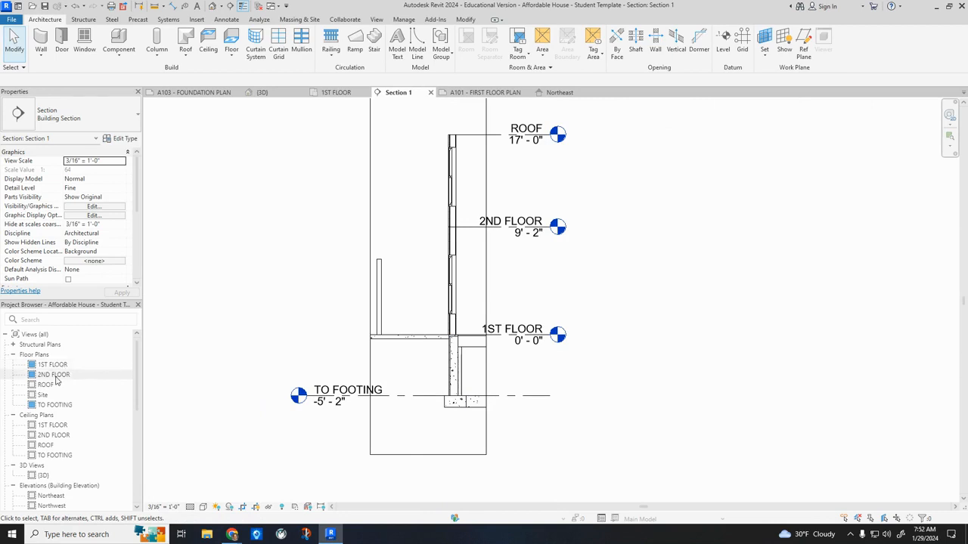
double_click(54, 374)
scroll(488, 281, up, 1)
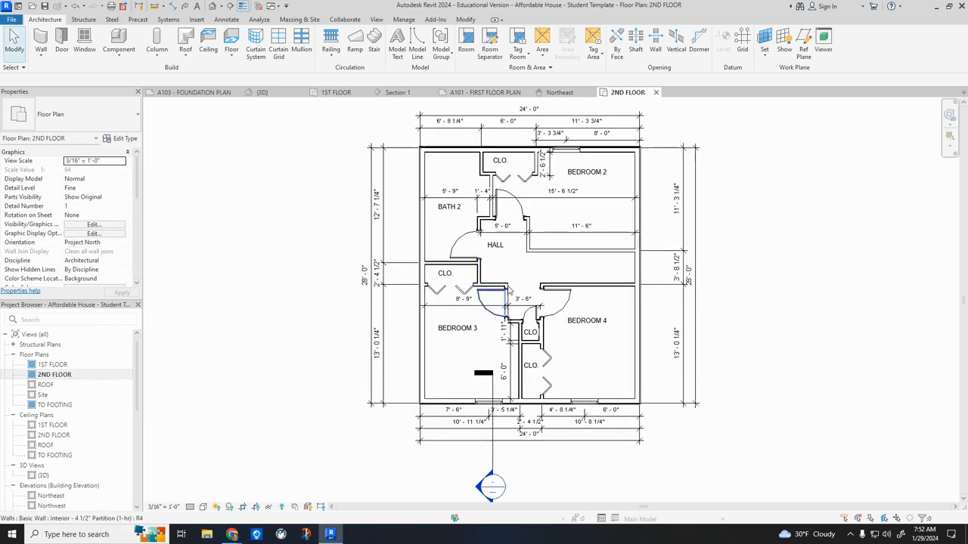
middle_drag(302, 281, 269, 291)
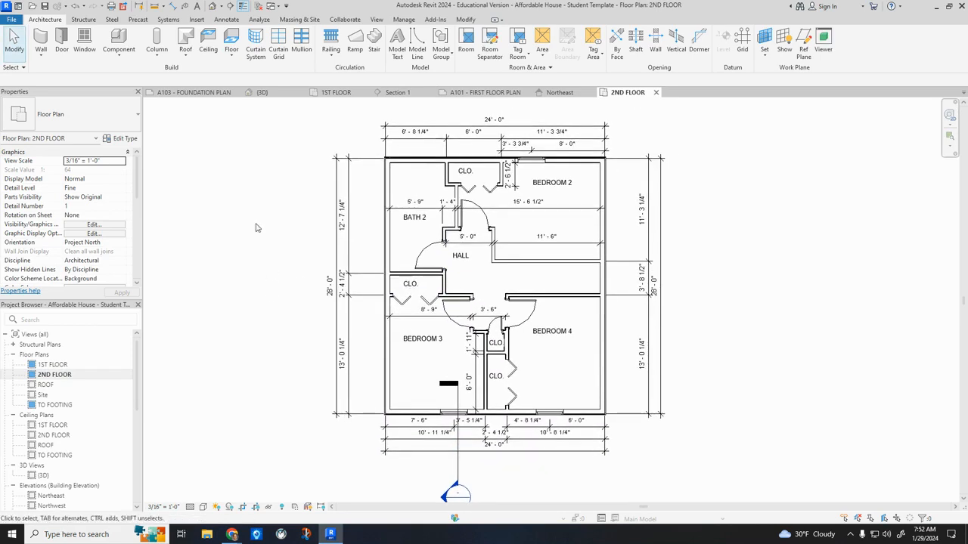
Start a 2x12 Wood Joist - Subfloor Only No Finish floor on the 2ND FLOOR level, picking the exterior wall beside Bath 2 as its first boundary.
click(232, 40)
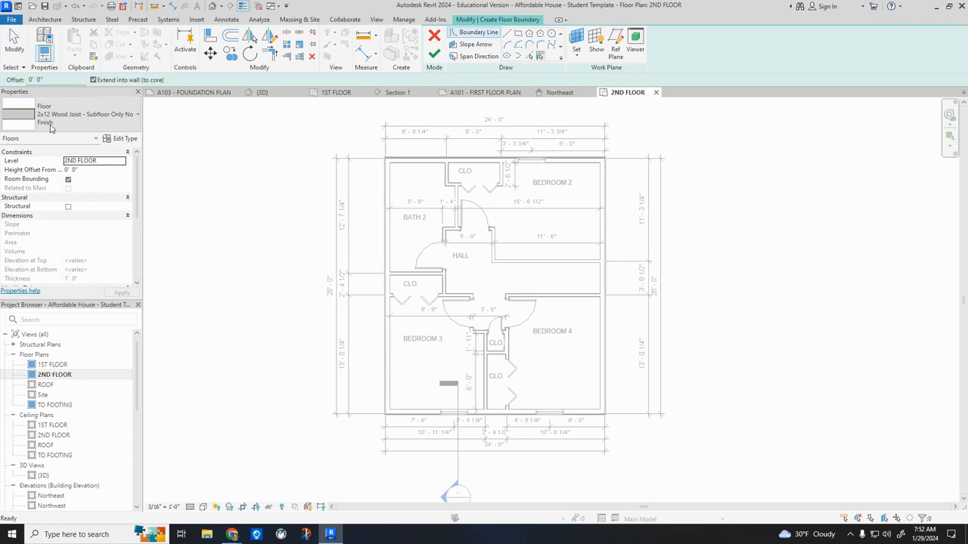
scroll(428, 162, up, 1)
scroll(425, 165, up, 2)
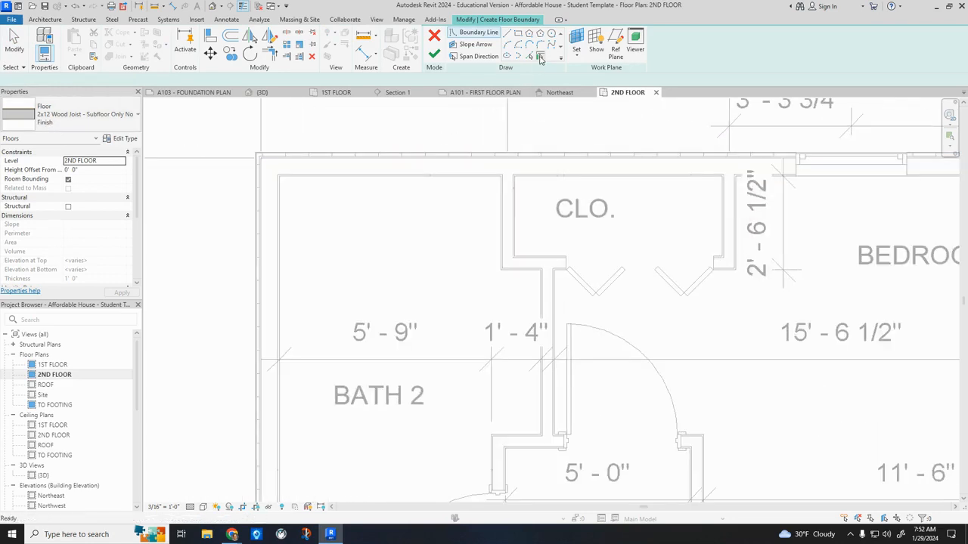
click(540, 58)
click(263, 222)
Add the front, Bedroom 4 side and rear exterior walls to the floor boundary and finish the second-floor slab.
scroll(323, 350, down, 1)
middle_drag(322, 342, 297, 206)
scroll(296, 205, down, 3)
middle_drag(327, 347, 306, 230)
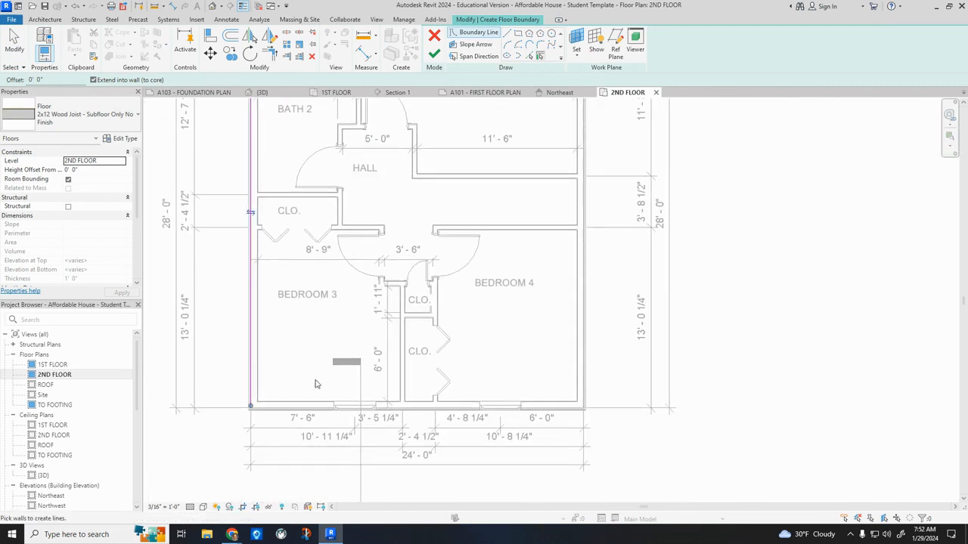
click(309, 409)
click(581, 350)
middle_drag(534, 144, 534, 266)
click(499, 142)
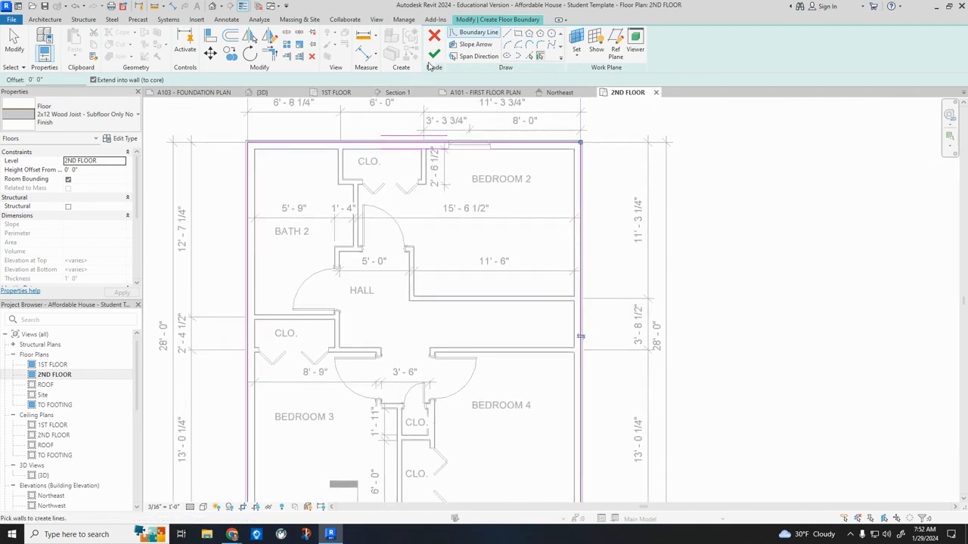
click(434, 54)
click(521, 275)
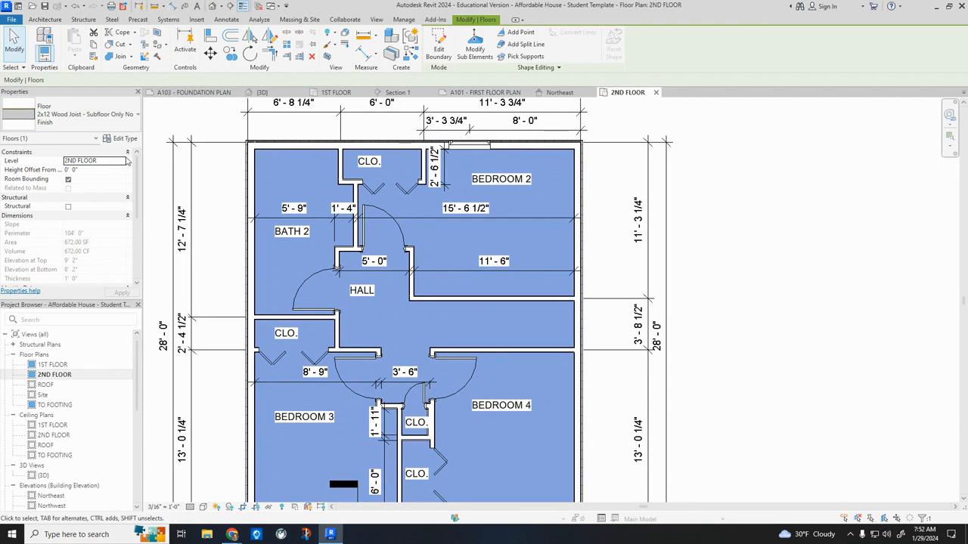
scroll(246, 216, down, 3)
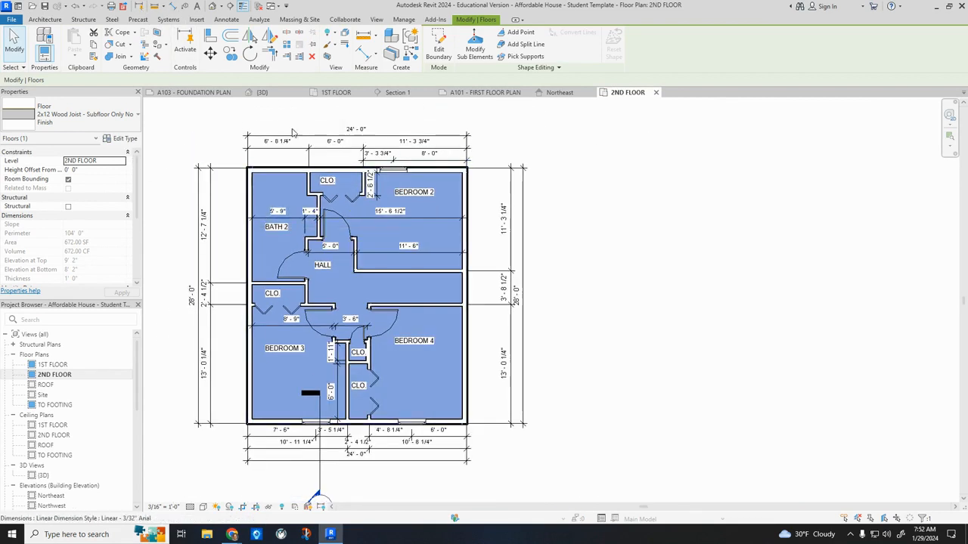
click(228, 124)
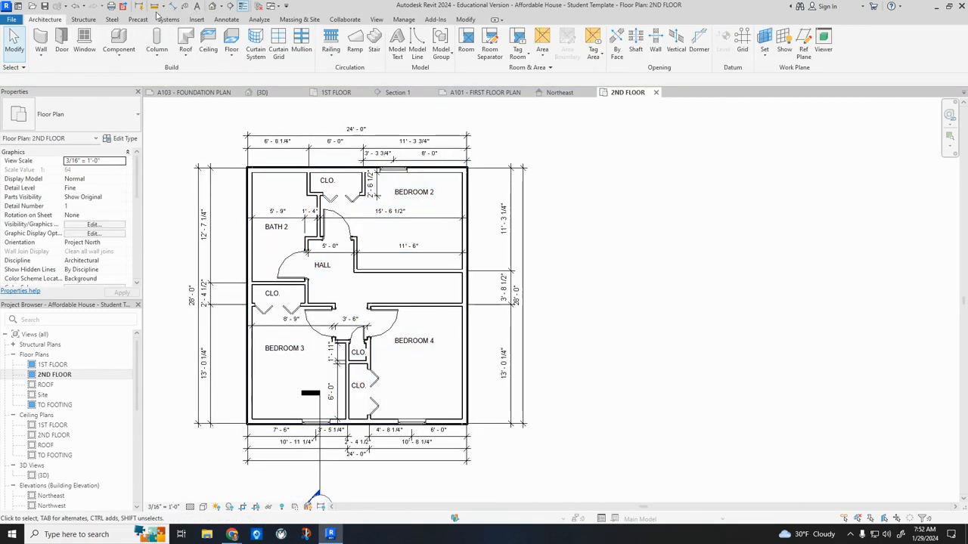
Cut a short building section through the rear exterior wall at Bedroom 2, from inside the room to beyond the wall.
click(231, 8)
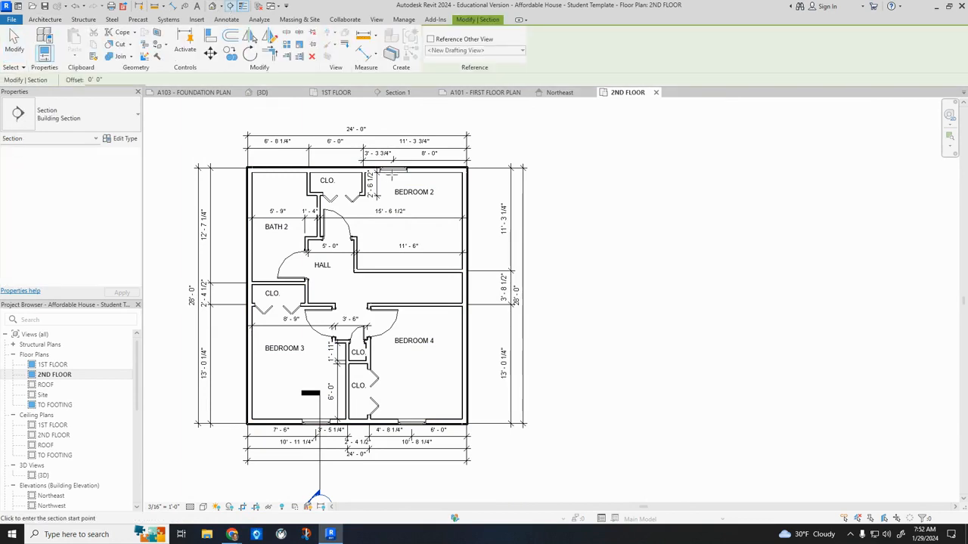
click(389, 184)
click(390, 130)
key(Escape)
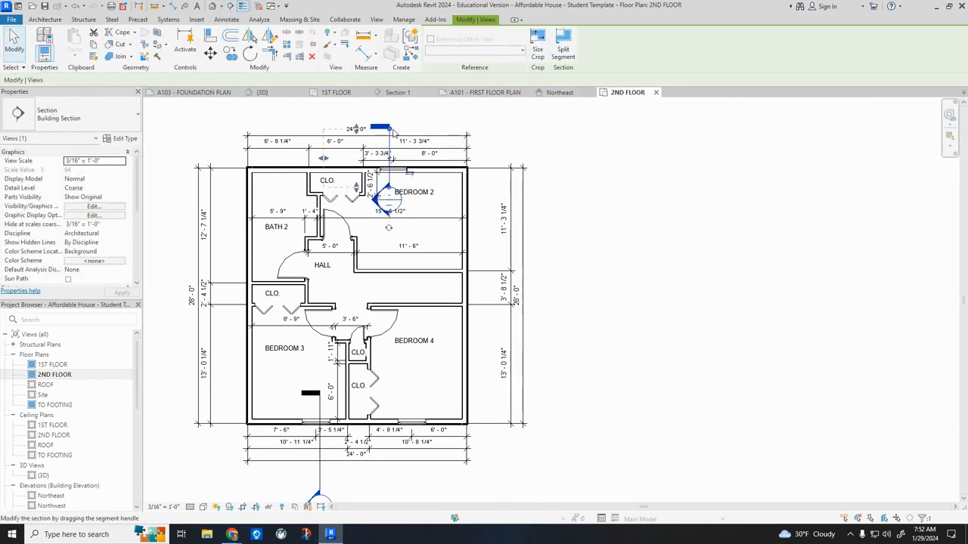
key(Escape)
Open the Section 2 view and set its detail level to Fine.
scroll(54, 357, down, 6)
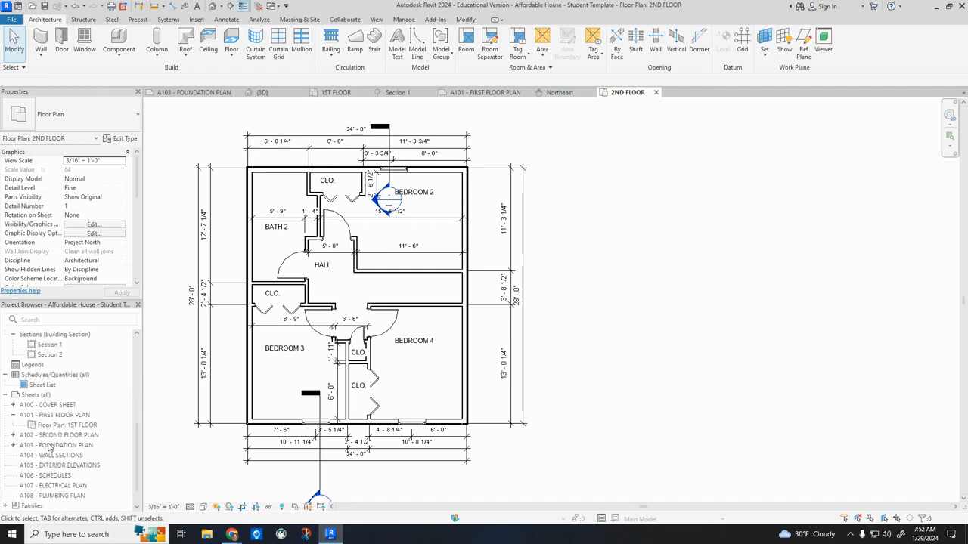
double_click(50, 355)
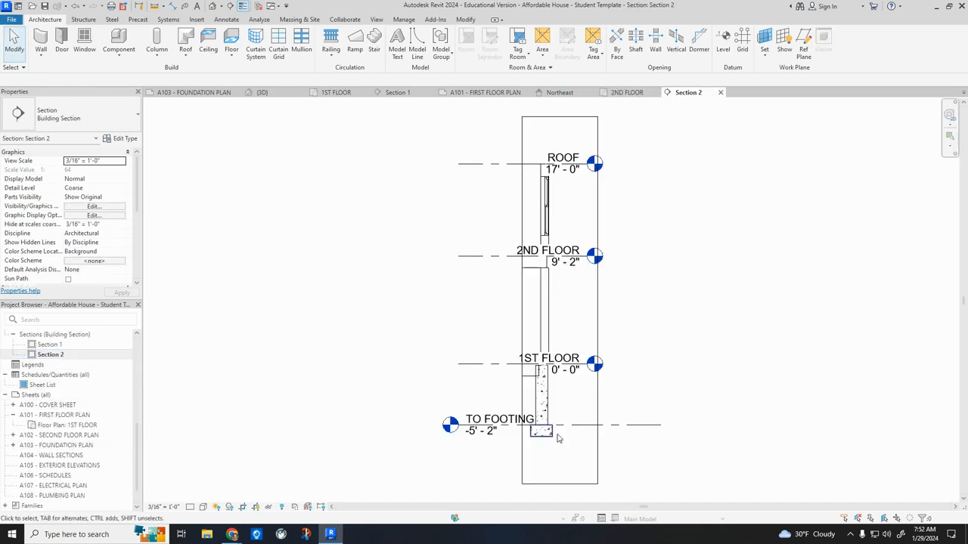
scroll(540, 381, up, 4)
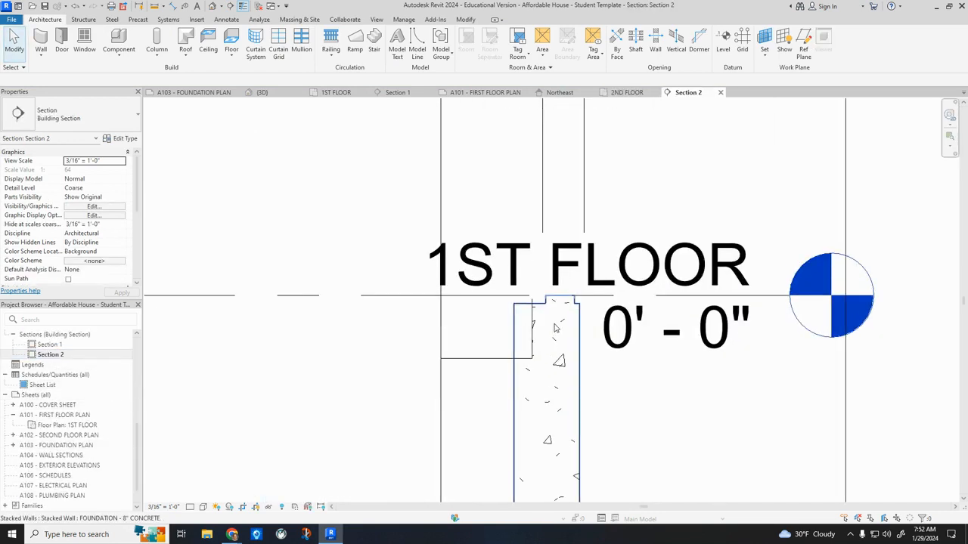
scroll(464, 371, down, 3)
click(191, 507)
click(200, 493)
scroll(505, 378, up, 2)
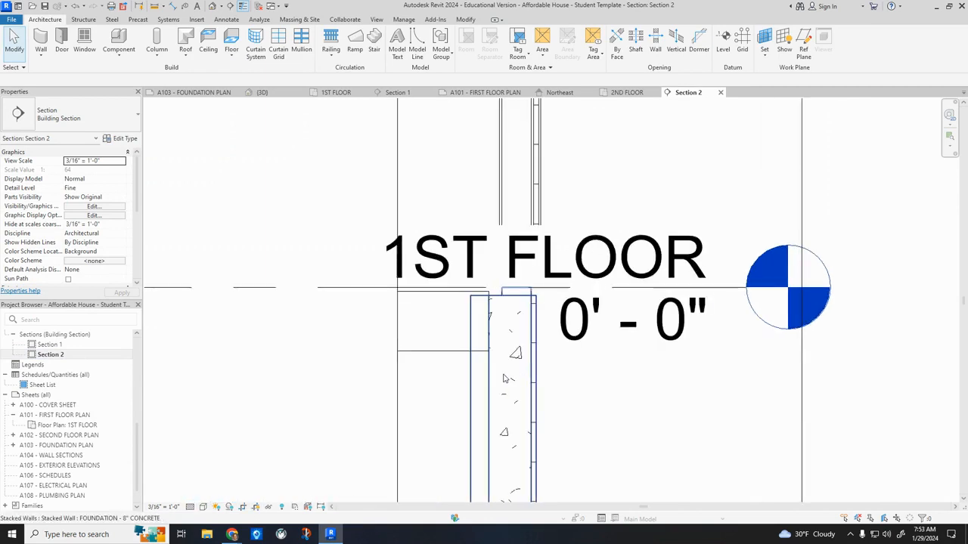
Change the rear foundation wall to FOUNDATION - 8" CONCRETE W/ INSUL AND BEARING WALL and set its top offset to -0' 1 1/2".
click(497, 382)
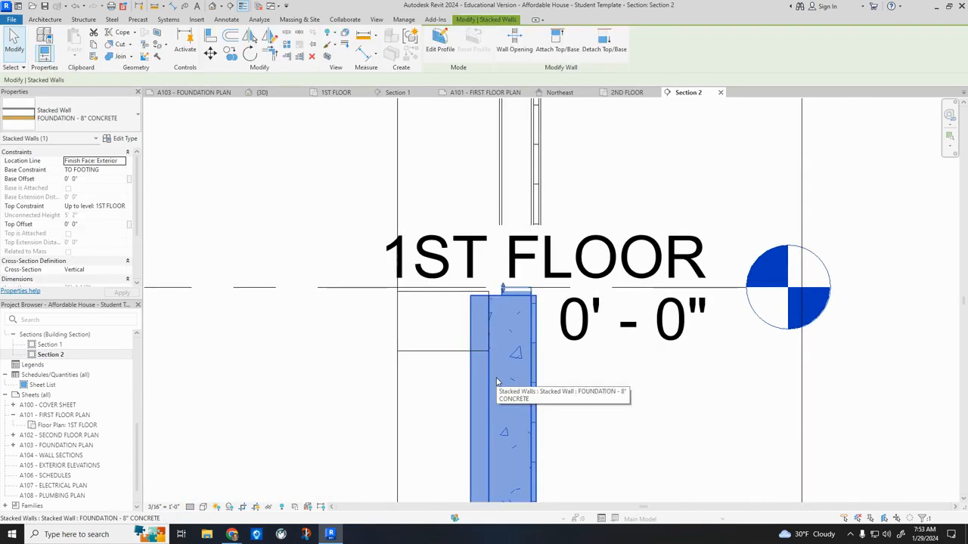
click(110, 127)
drag(242, 272, 244, 211)
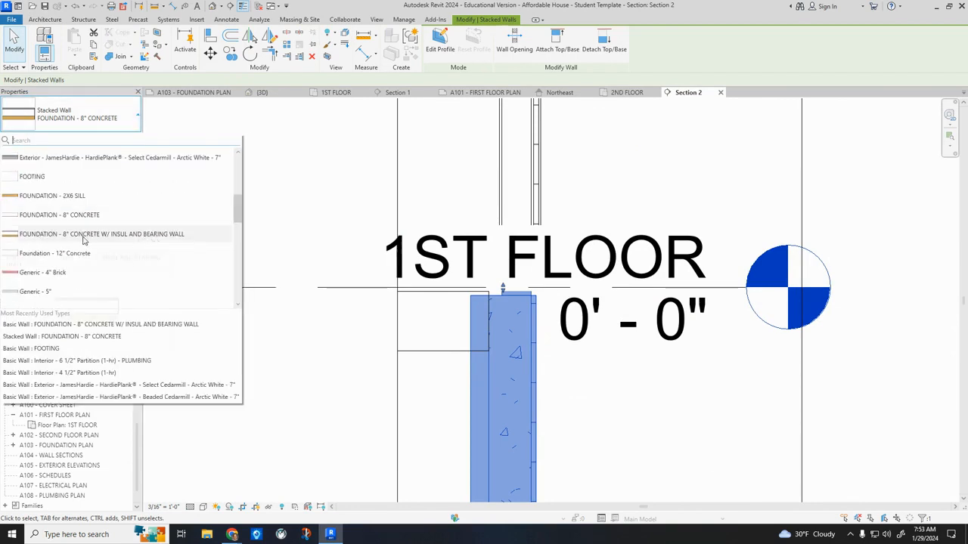
mouse_move(83, 240)
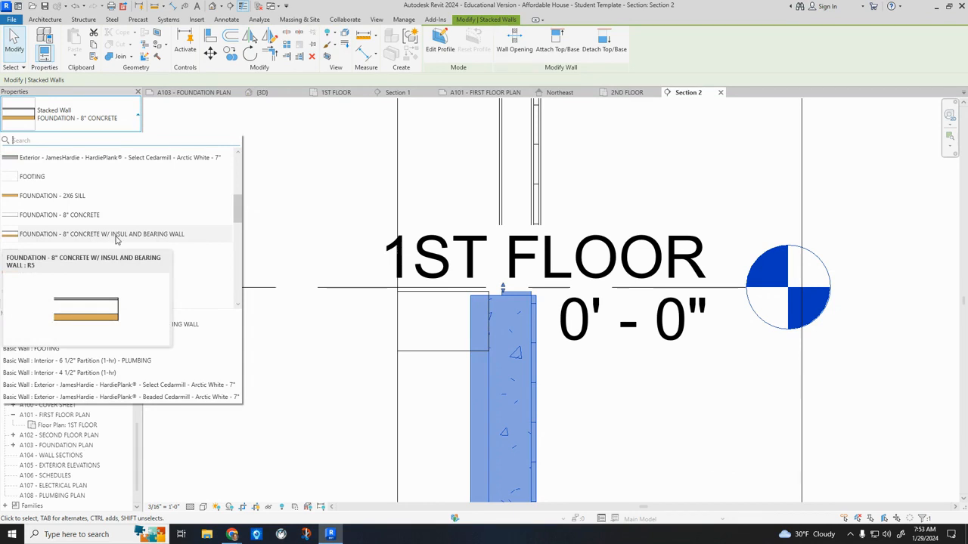
click(139, 239)
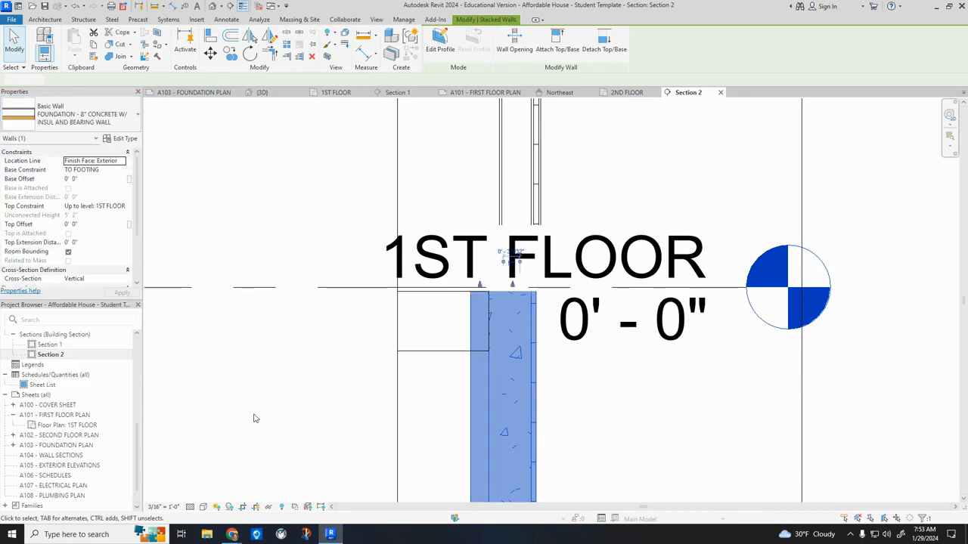
click(385, 389)
Lower the top of the rear foundation wall's inner bearing layer to the underside of the first floor's wood joists.
click(509, 384)
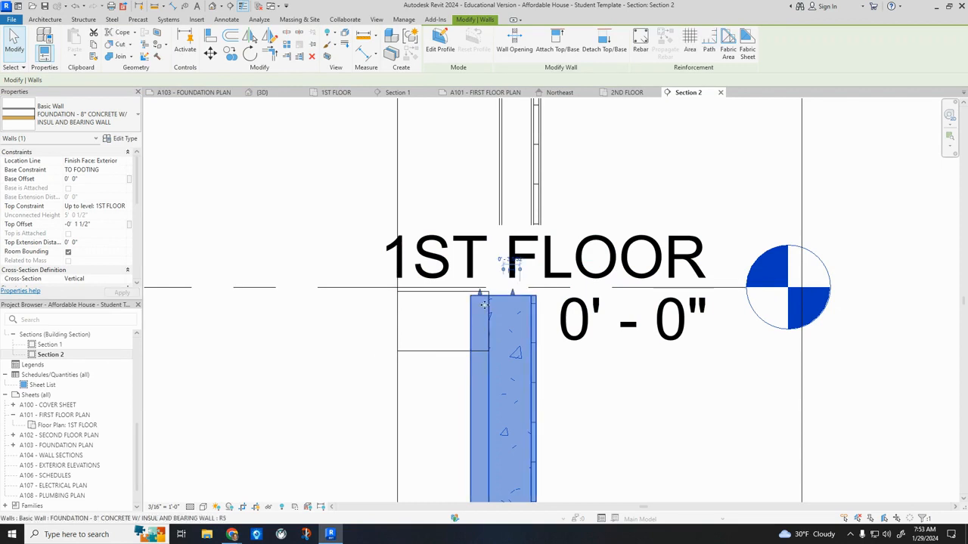
drag(479, 294, 481, 298)
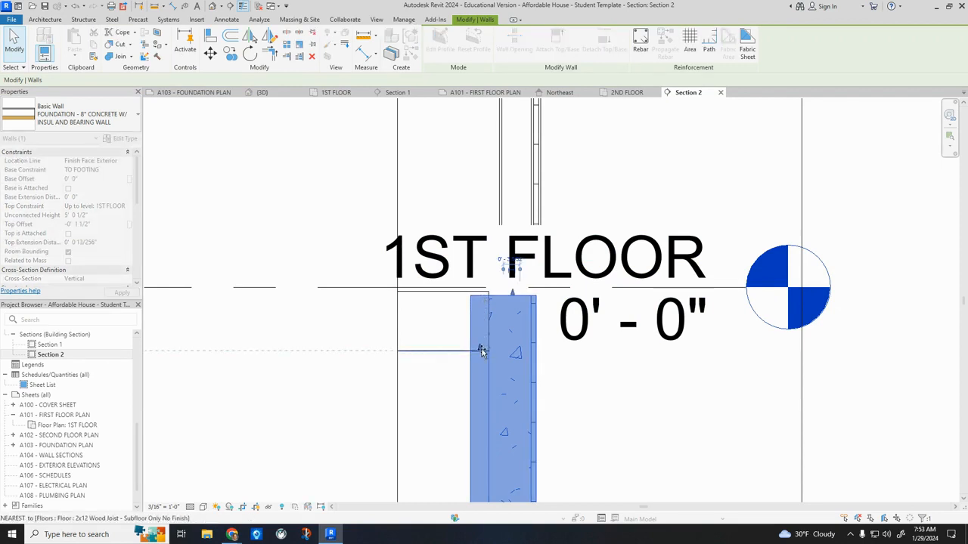
drag(482, 352, 453, 339)
click(367, 430)
Extend the 2ND FLOOR level line in Section 2 so its head and label sit clear of the wall and crop boundary.
scroll(378, 421, down, 3)
scroll(423, 217, up, 3)
click(481, 180)
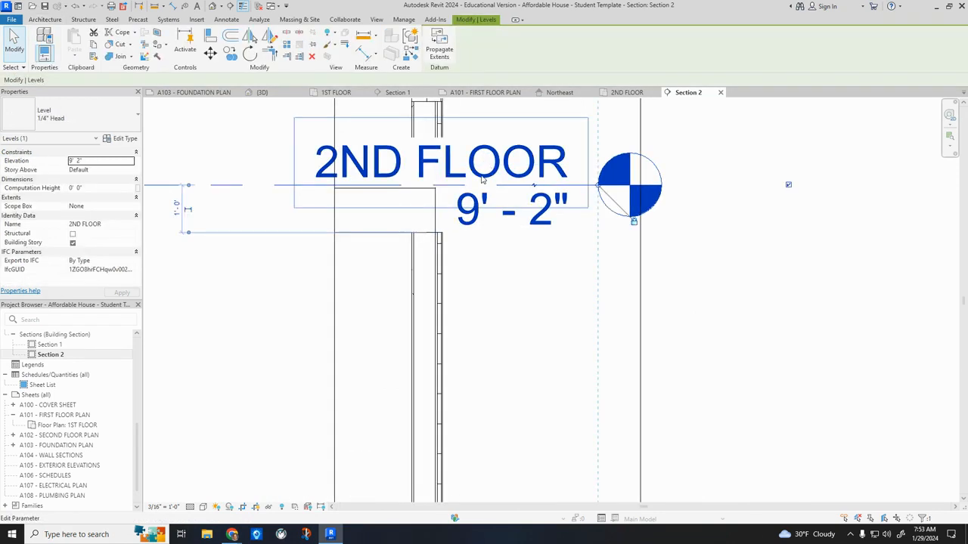
drag(599, 189, 838, 189)
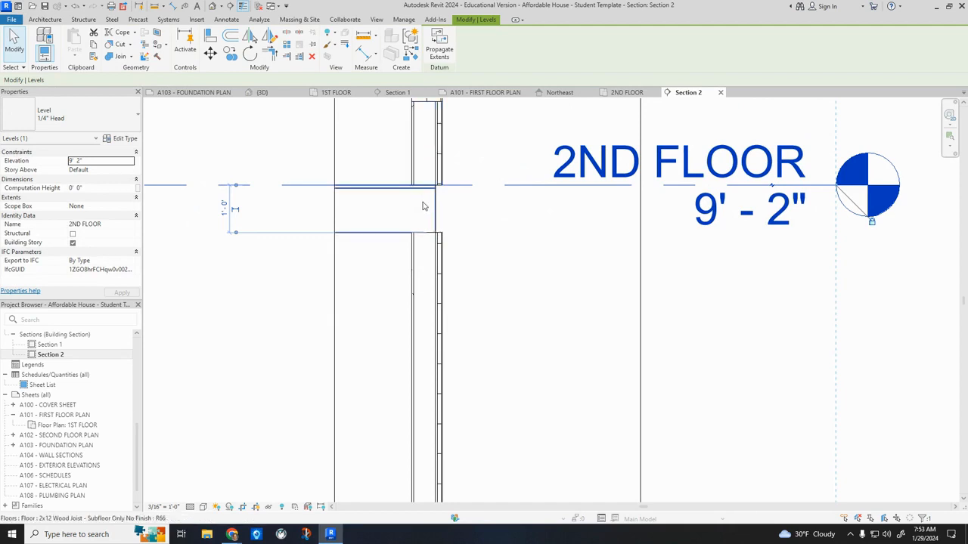
Examine the band between the first- and second-story exterior walls in the 3D view.
click(214, 9)
scroll(585, 308, up, 5)
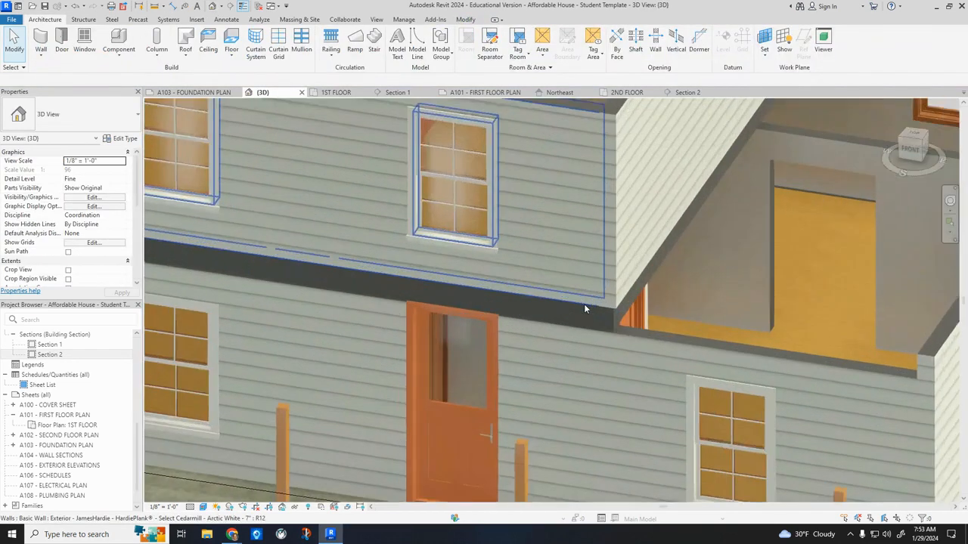
scroll(585, 308, down, 2)
scroll(591, 311, down, 5)
shift+middle_drag(433, 322, 563, 241)
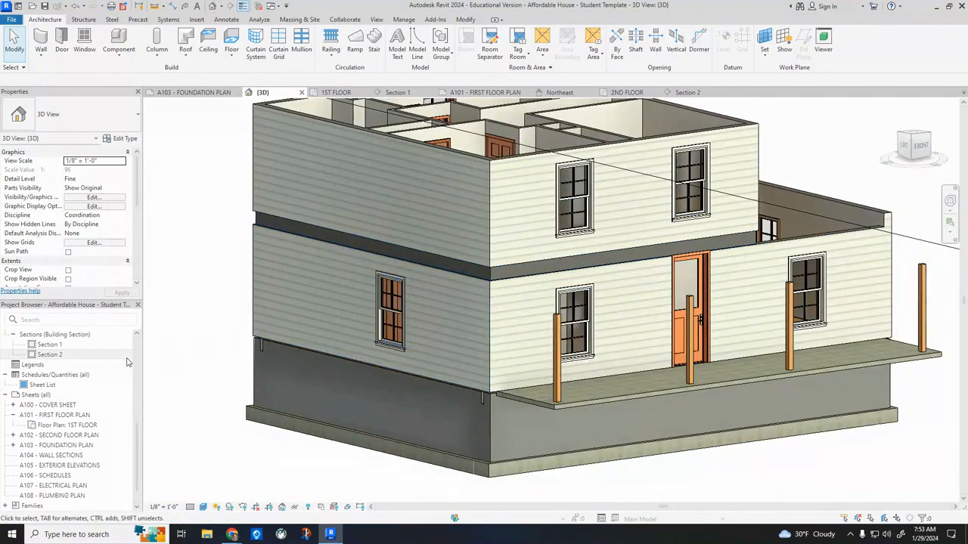
Select the second-story exterior wall in Section 2 and open its type's layer assembly for editing.
double_click(50, 355)
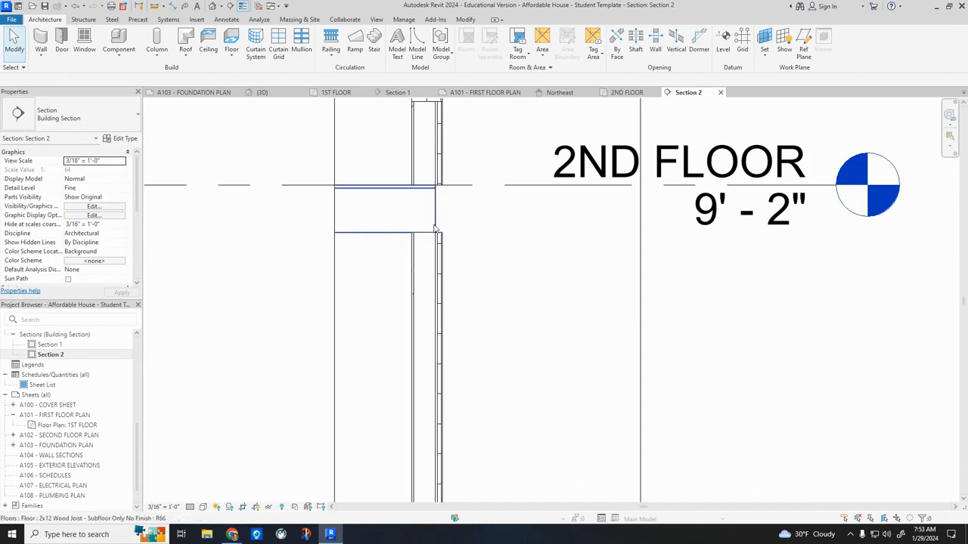
click(438, 183)
scroll(439, 189, up, 4)
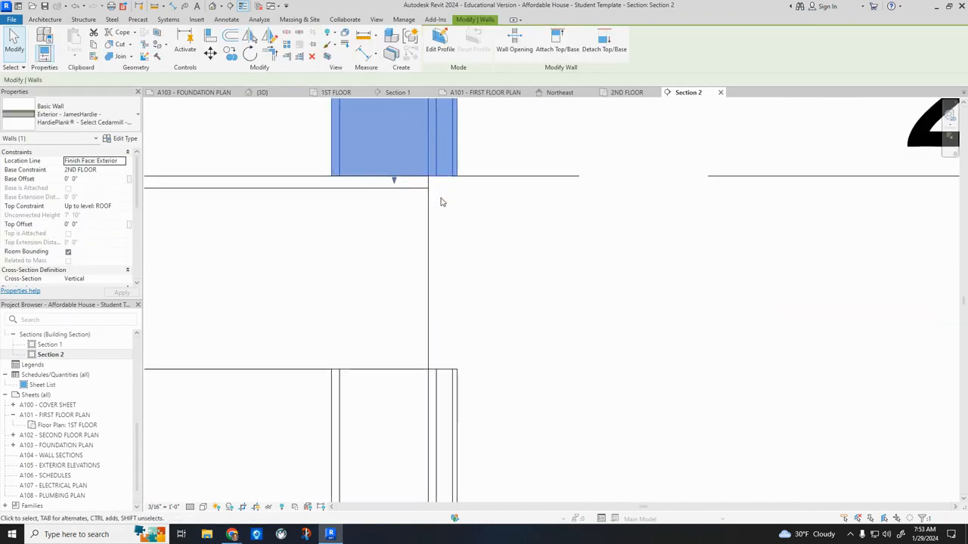
scroll(471, 315, down, 7)
scroll(484, 272, down, 1)
scroll(472, 255, up, 6)
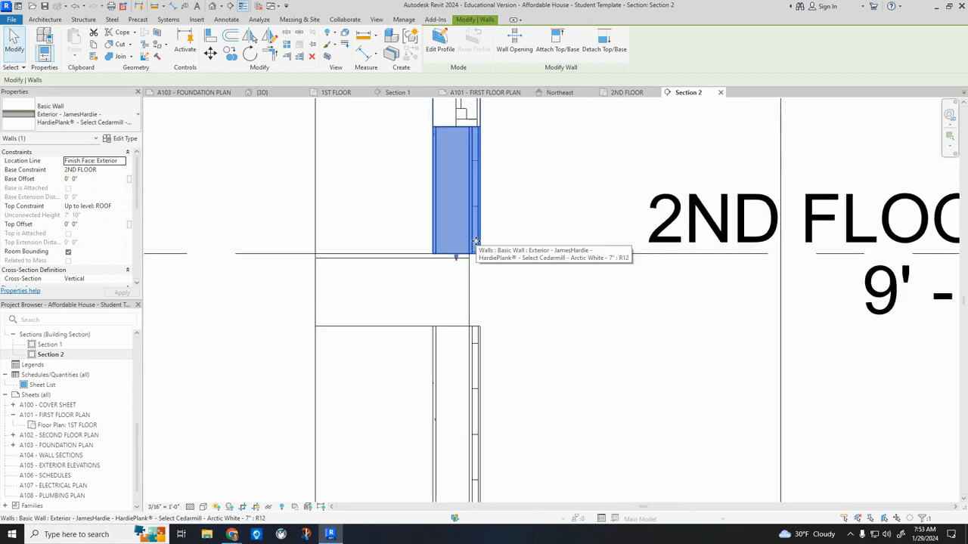
scroll(468, 253, up, 1)
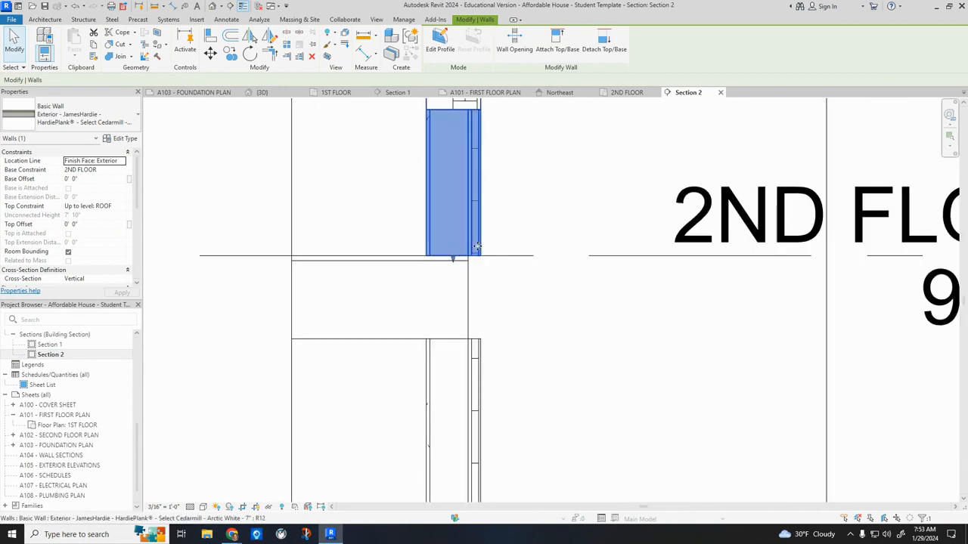
click(125, 139)
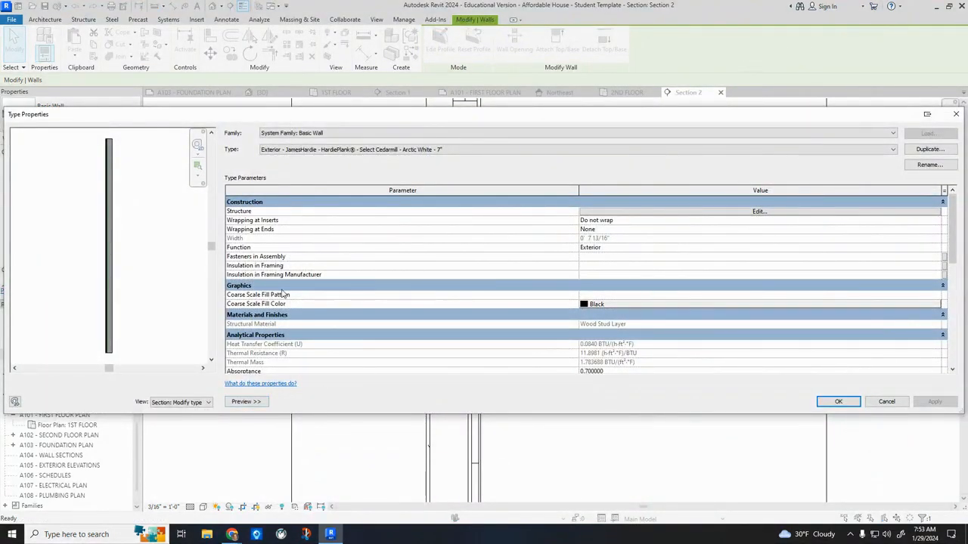
click(645, 211)
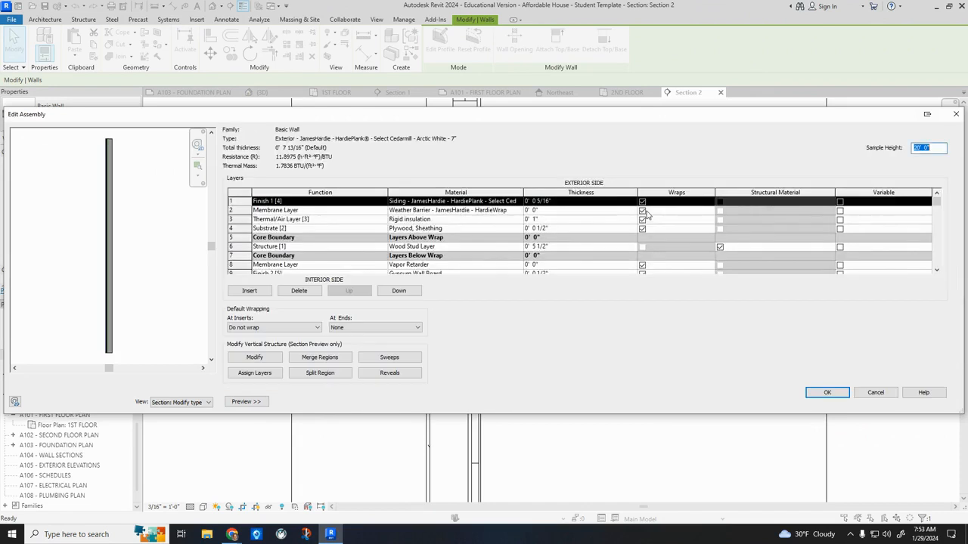
Unlock the bottom edges of the siding, rigid insulation and plywood sheathing layers in the wall assembly and accept the type changes.
click(256, 357)
scroll(107, 358, up, 5)
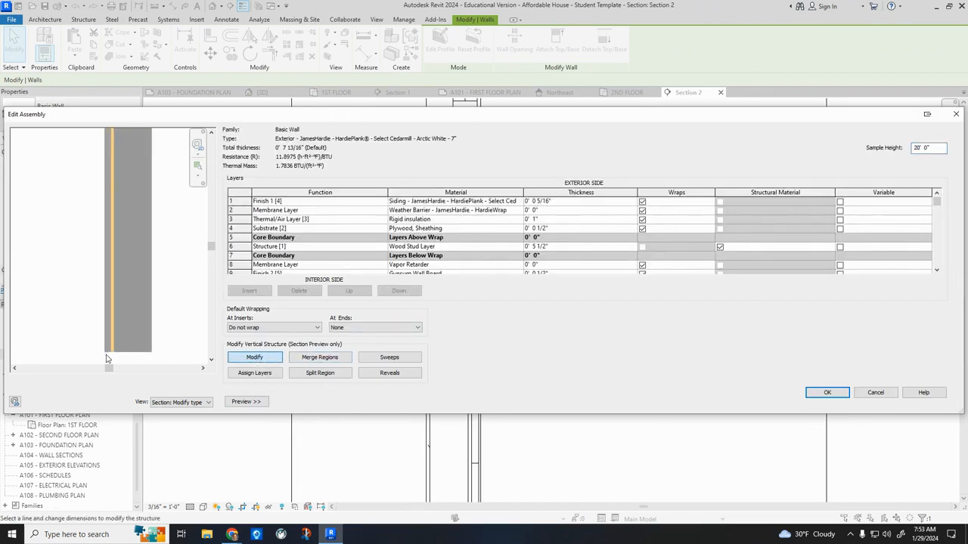
scroll(107, 358, up, 4)
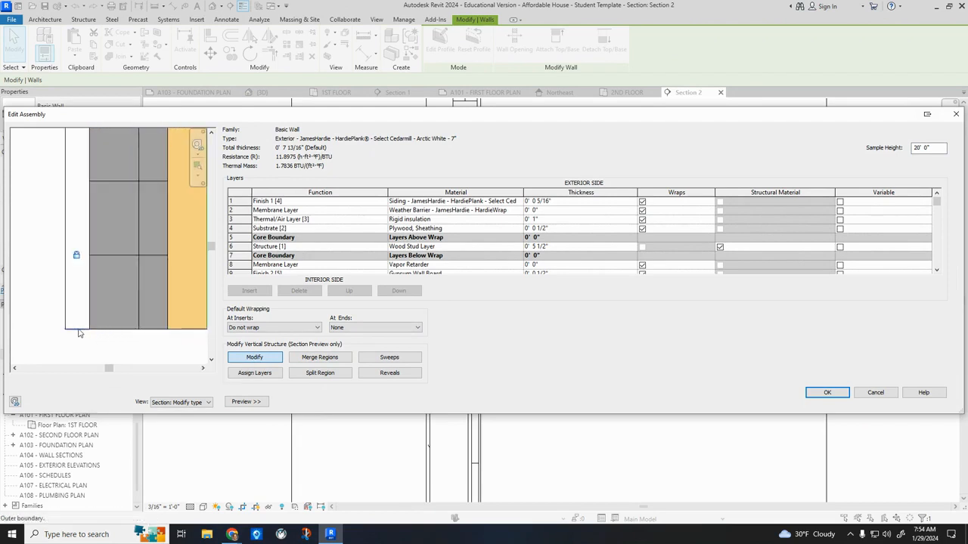
click(77, 256)
click(128, 256)
scroll(112, 313, down, 5)
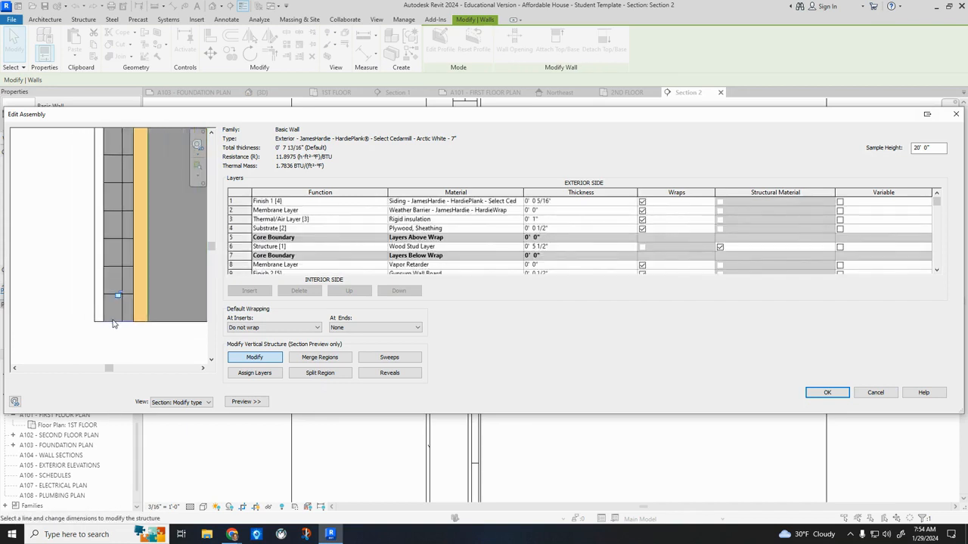
scroll(121, 337, up, 3)
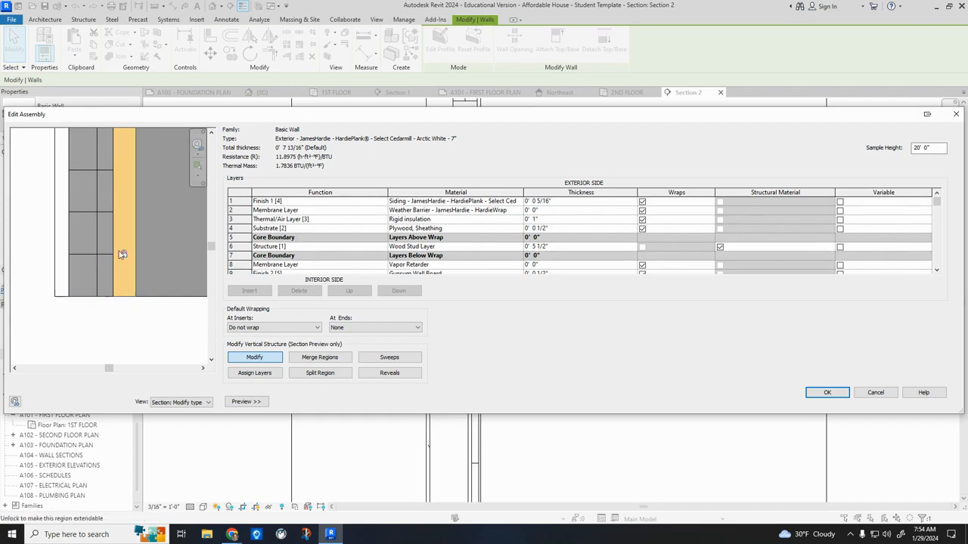
click(829, 392)
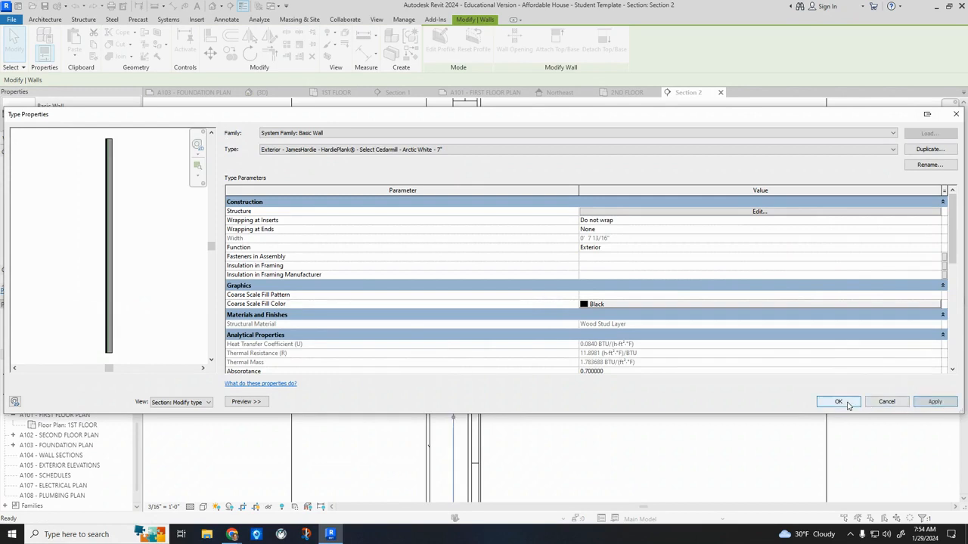
click(839, 401)
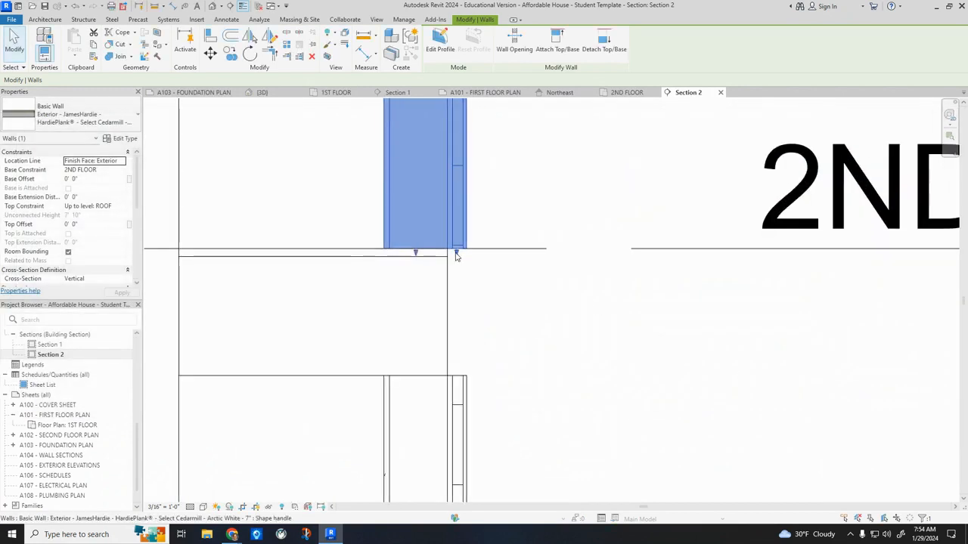
Extend the outer layers of the second-story wall in Section 2 down 1' 0" to the top of the first-story wall.
drag(456, 256, 454, 331)
drag(457, 369, 458, 375)
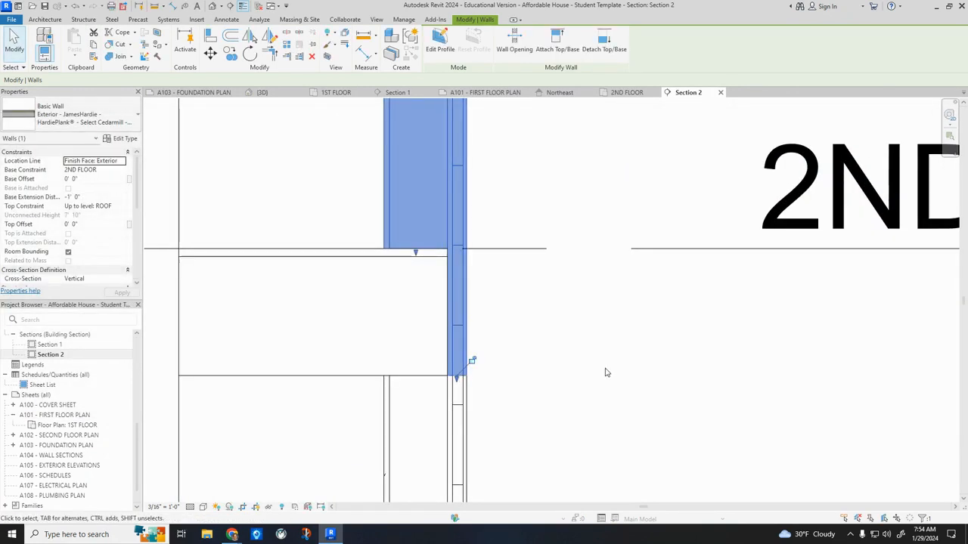
scroll(607, 378, down, 5)
click(740, 415)
scroll(558, 269, down, 2)
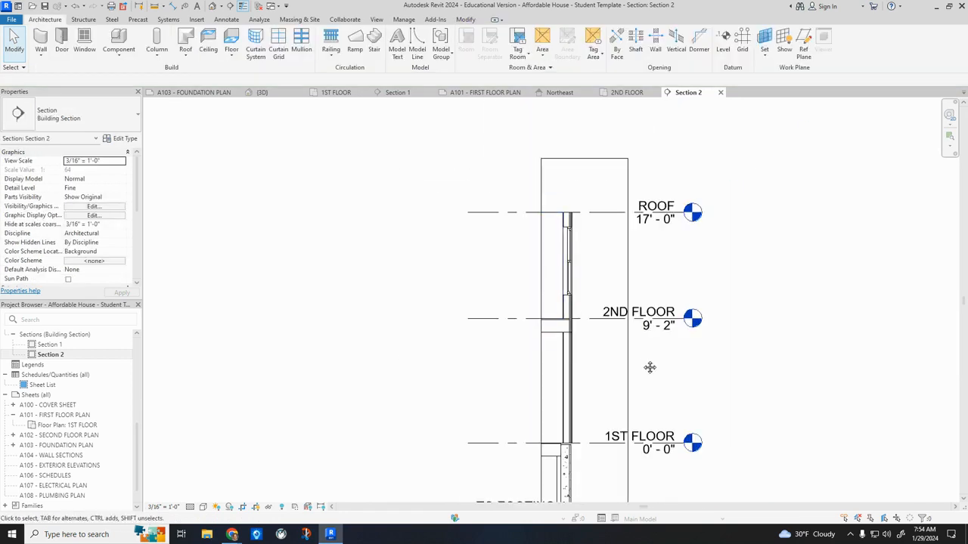
middle_drag(649, 367, 571, 344)
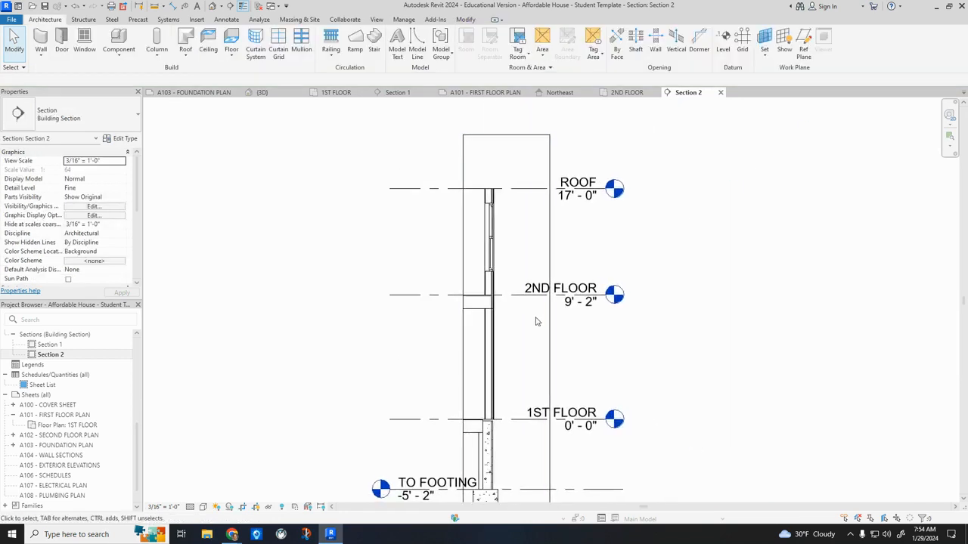
In Section 1, extend the second-story wall's outer layers down over the floor edge to meet the first-story wall.
double_click(50, 345)
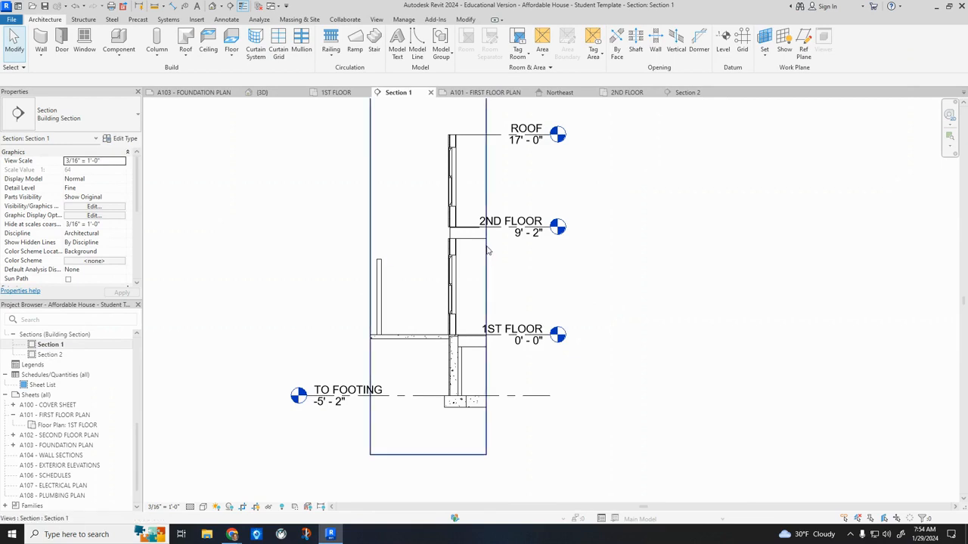
scroll(401, 214, up, 4)
scroll(409, 214, up, 2)
click(460, 200)
scroll(458, 223, up, 1)
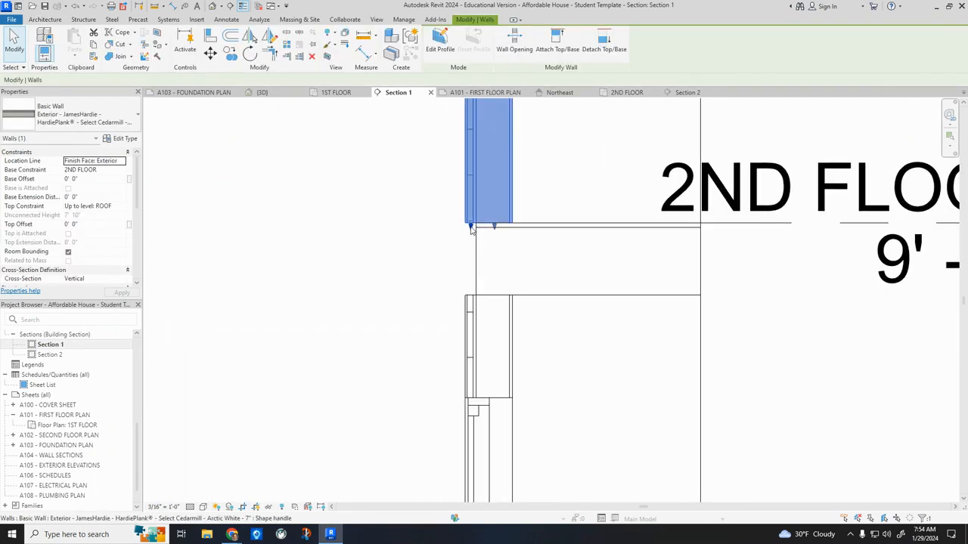
drag(470, 277, 471, 296)
click(769, 371)
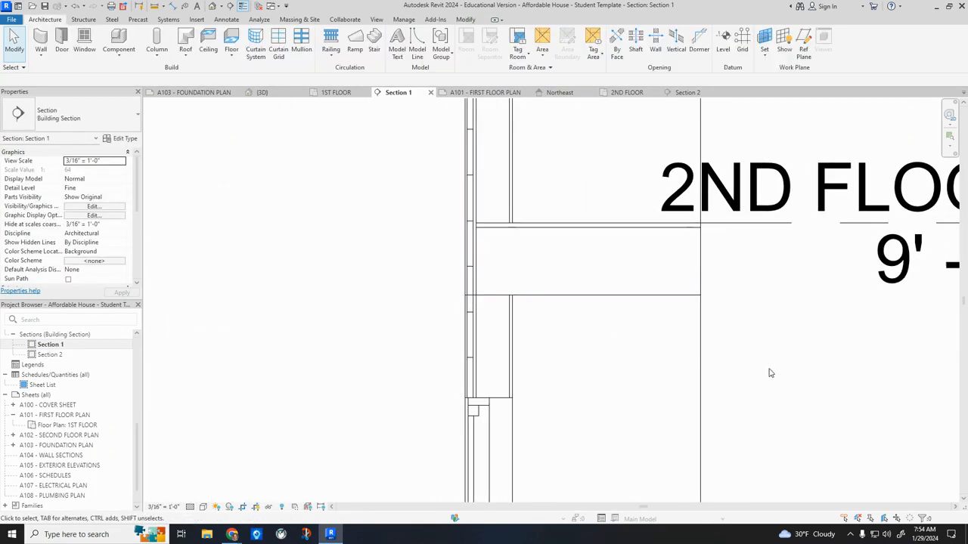
scroll(756, 356, down, 4)
scroll(727, 346, down, 2)
scroll(65, 378, up, 10)
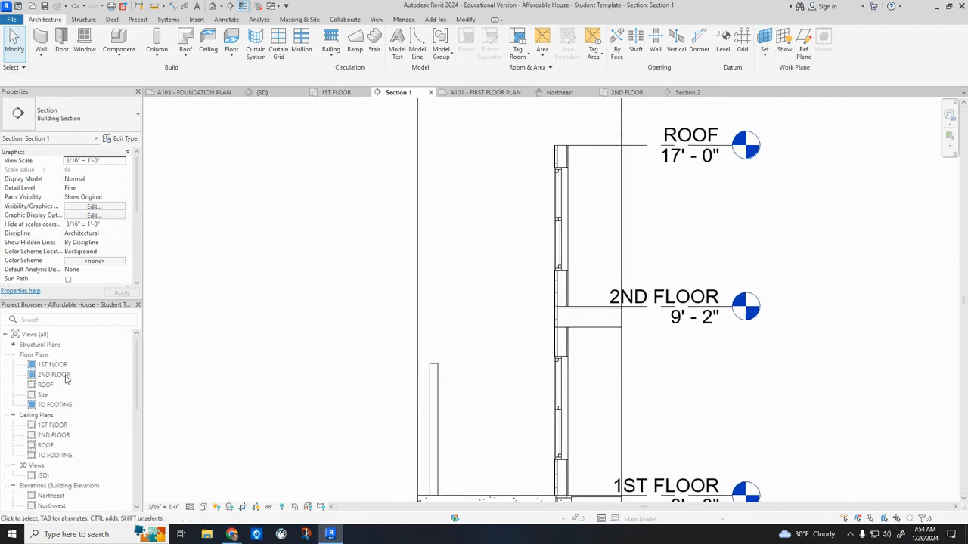
Cut a short building section through Bedroom 1's window-side exterior wall in the 1ST FLOOR plan, looking toward the front porch.
double_click(60, 366)
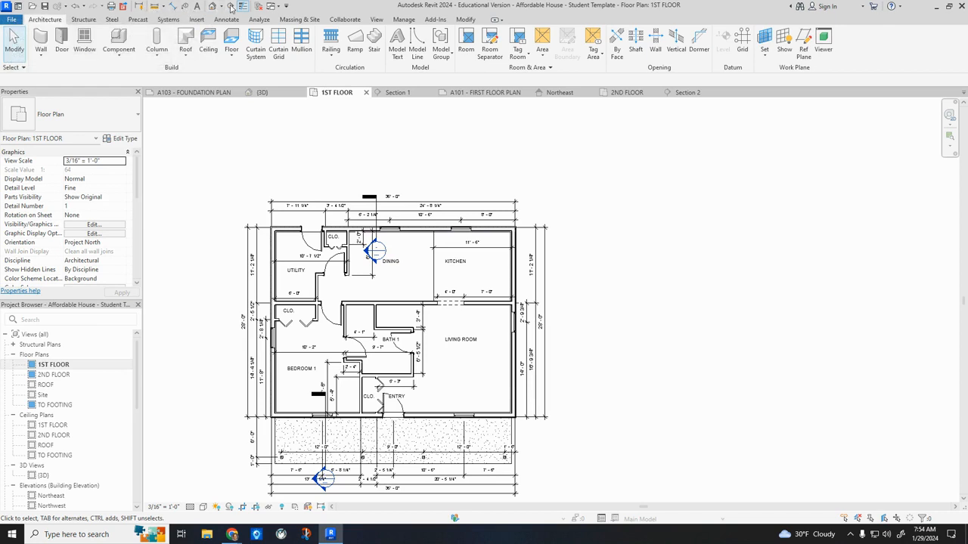
click(230, 8)
scroll(286, 305, up, 2)
click(288, 356)
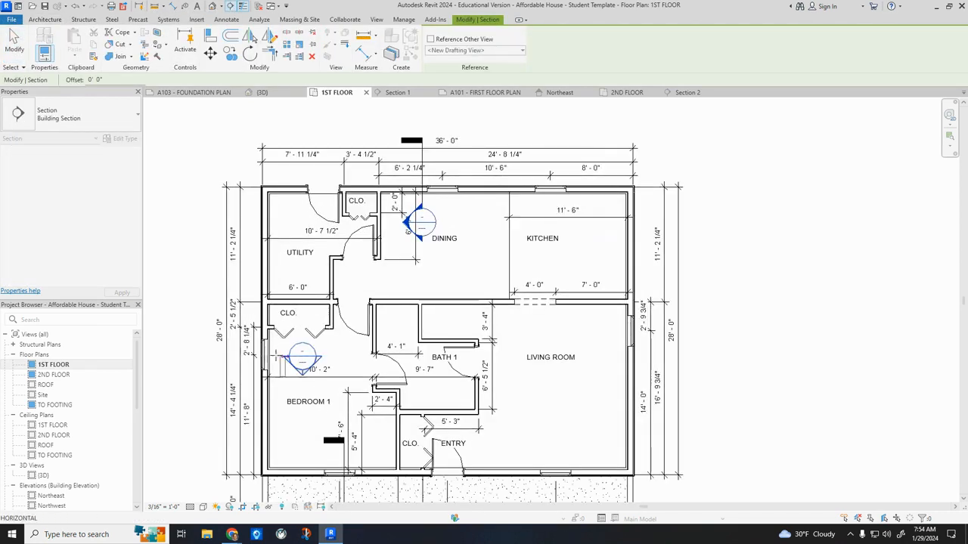
click(227, 356)
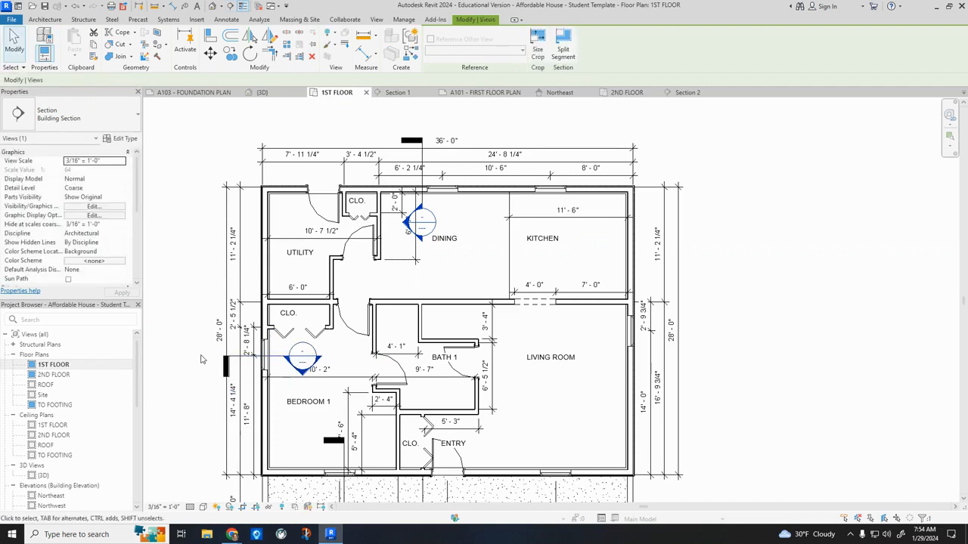
key(Escape)
Open Section 3 and set its detail level to Fine.
scroll(68, 409, down, 5)
click(50, 365)
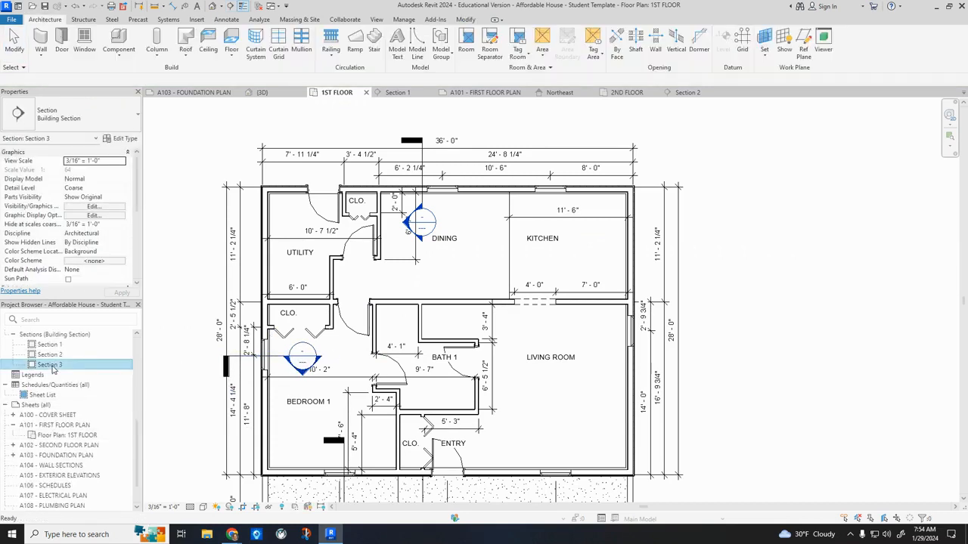
double_click(51, 365)
scroll(552, 228, up, 5)
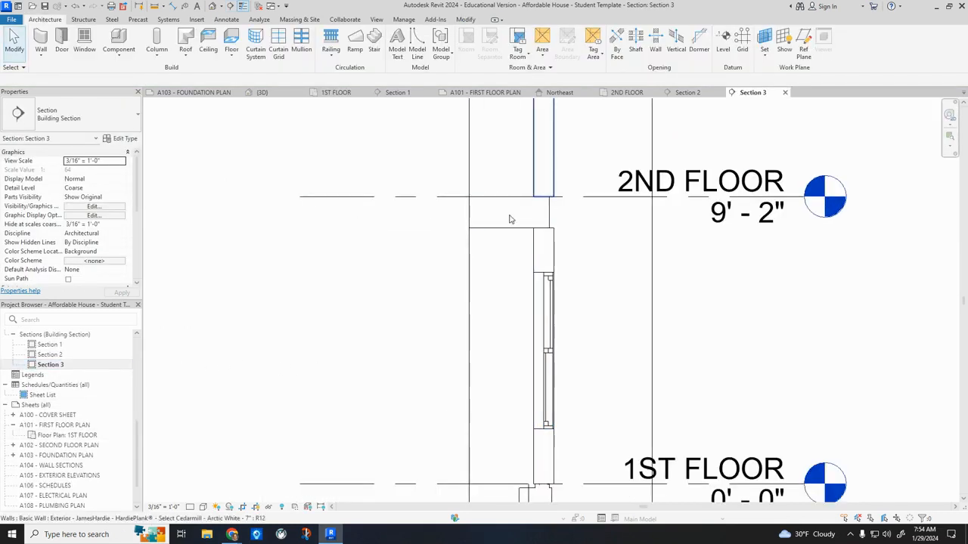
click(190, 506)
click(208, 496)
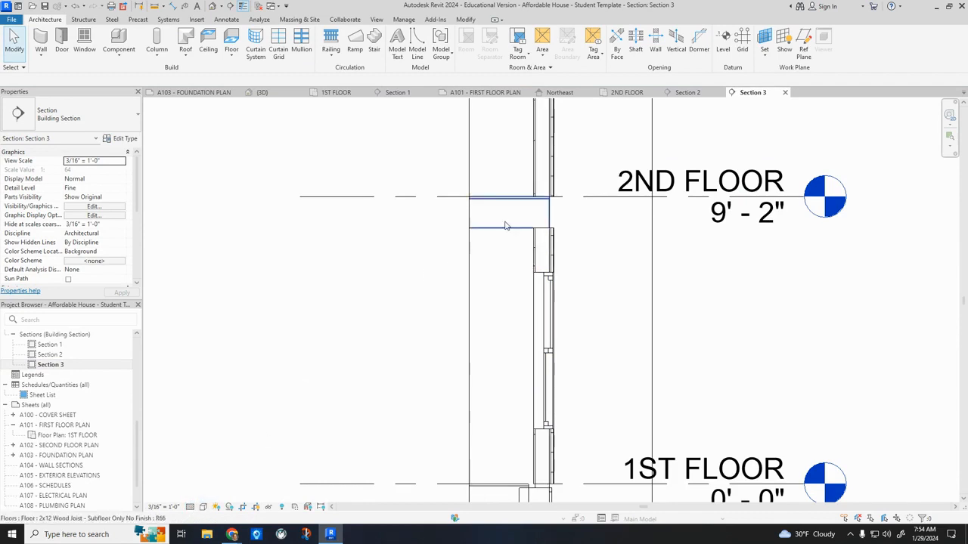
In Section 3, extend the second-story wall's outer layers down past the joist floor to the first-story wall.
click(543, 187)
scroll(543, 191, up, 2)
drag(555, 230, 557, 248)
click(792, 306)
Change the foundation wall in Section 3 to the FOUNDATION - 8" CONCRETE W/ INSUL AND BEARING WALL type.
scroll(721, 288, down, 3)
middle_drag(723, 291, 729, 341)
scroll(597, 389, up, 3)
click(556, 340)
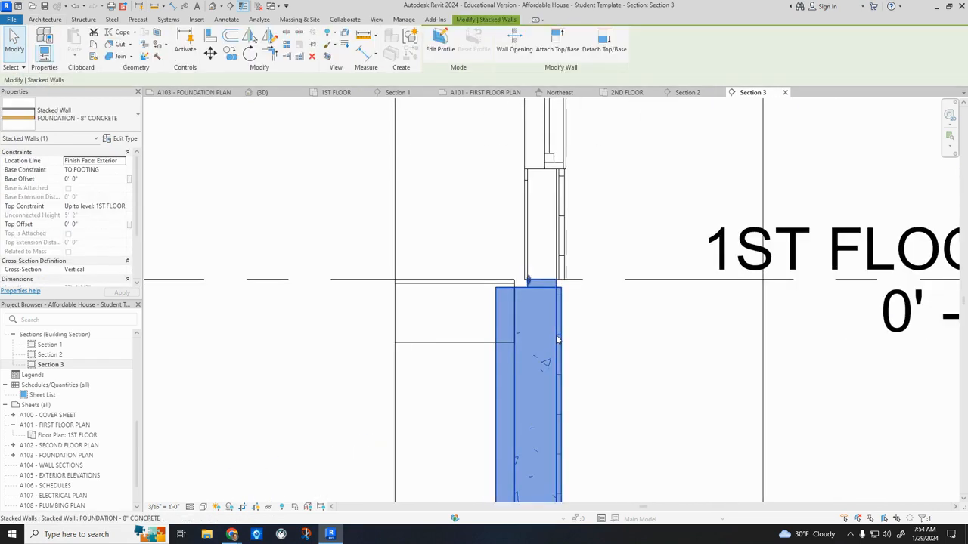
click(106, 118)
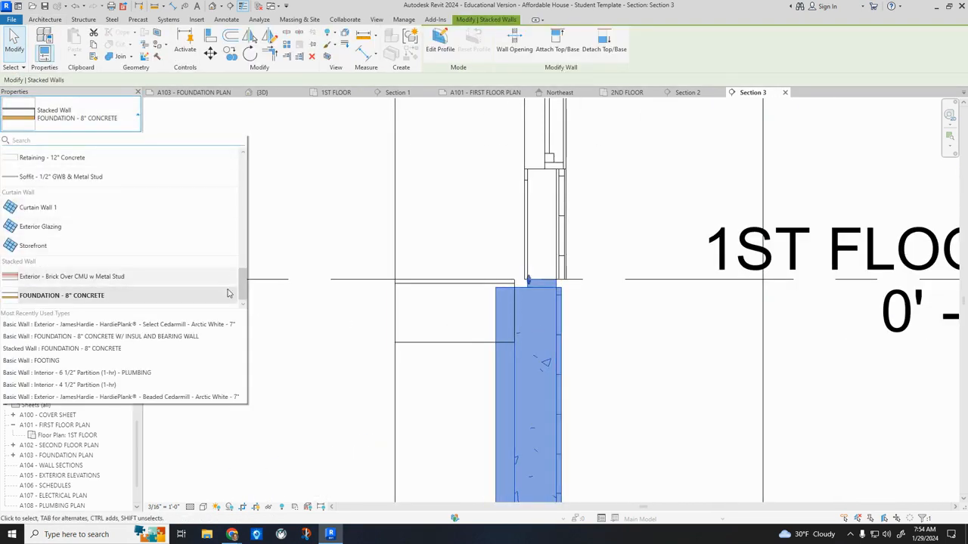
drag(242, 286, 242, 218)
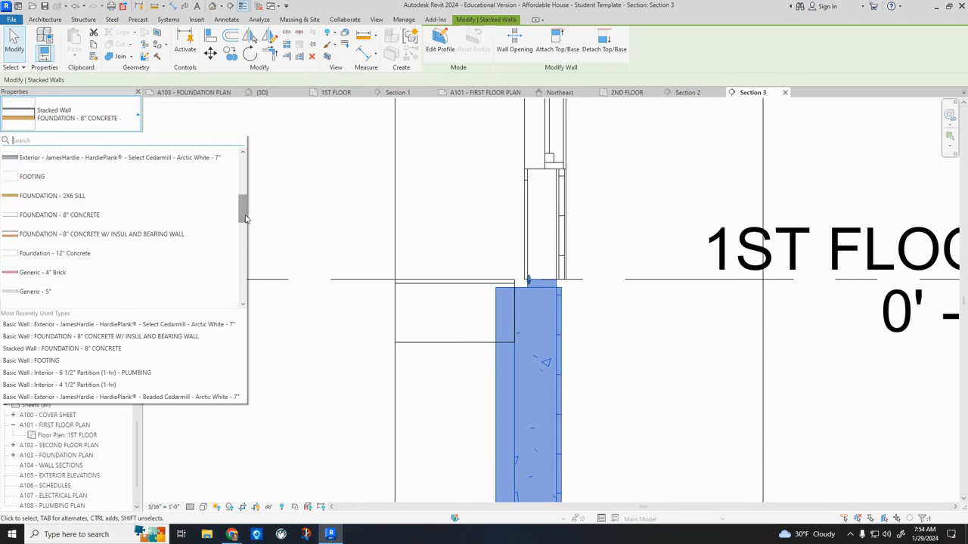
click(112, 234)
Lower the top of the foundation's inner bearing-wall layer 1' 0" to the underside of the first-floor joists.
scroll(495, 272, up, 4)
drag(495, 270, 494, 412)
scroll(450, 285, down, 3)
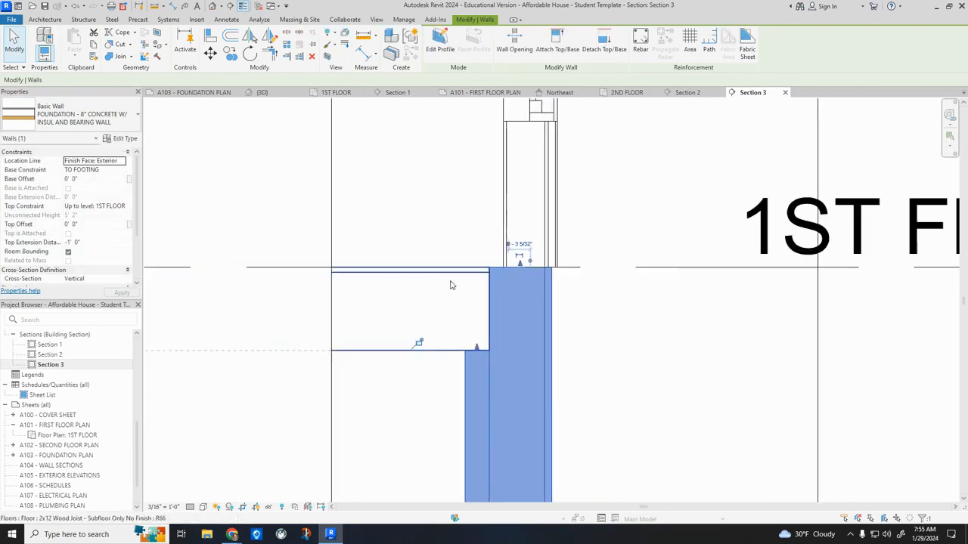
scroll(674, 367, down, 3)
key(Escape)
scroll(562, 334, down, 2)
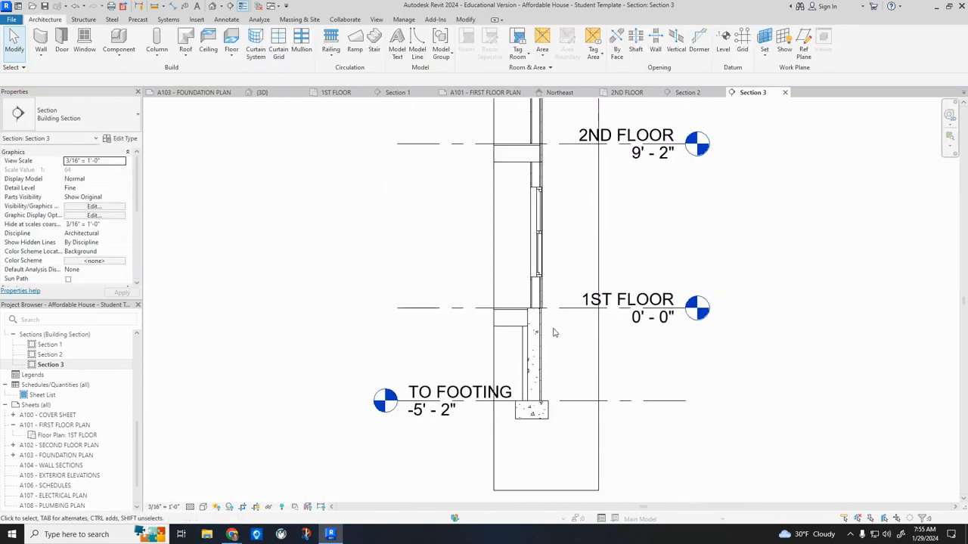
scroll(65, 363, up, 5)
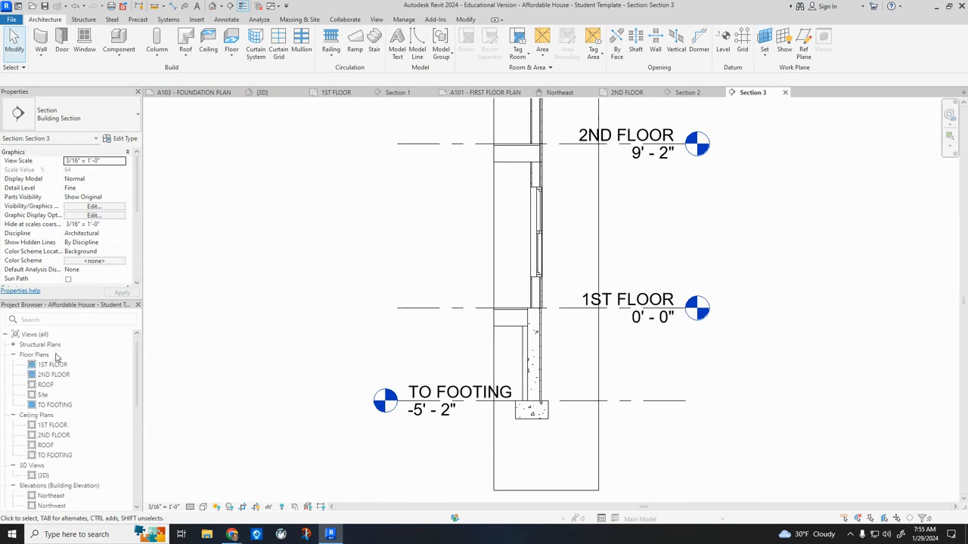
Cut a short building section through Bedroom 2's side exterior wall in the 2ND FLOOR plan, looking toward the rear wall.
double_click(60, 375)
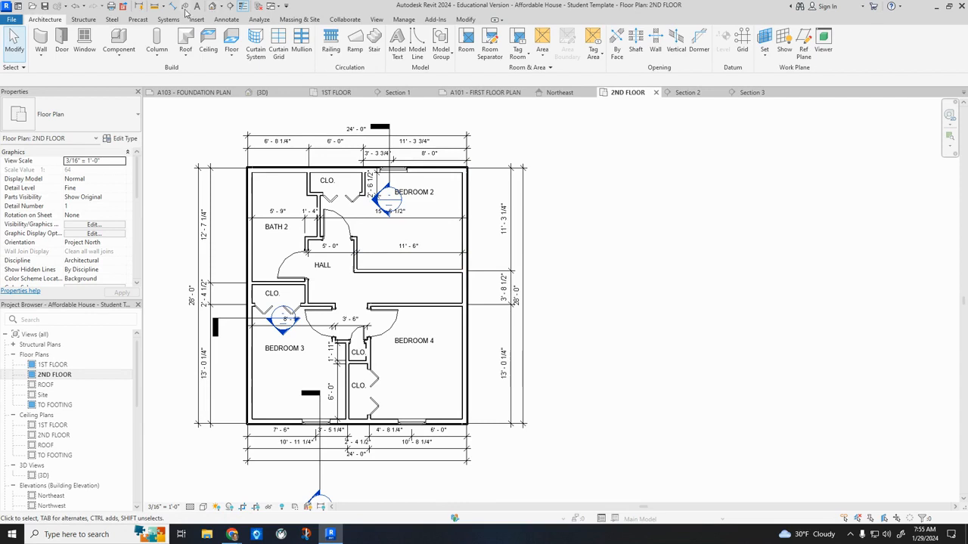
click(231, 7)
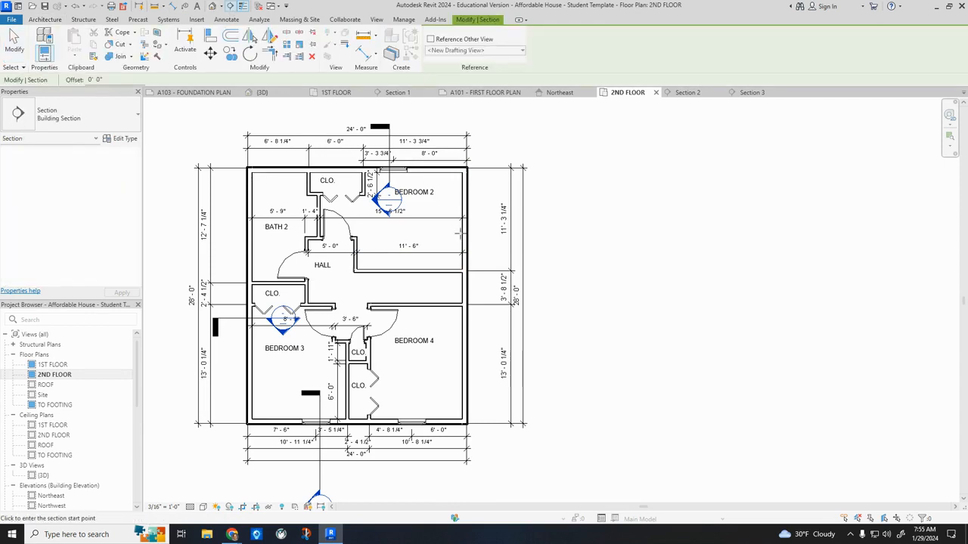
click(448, 238)
click(499, 236)
key(Escape)
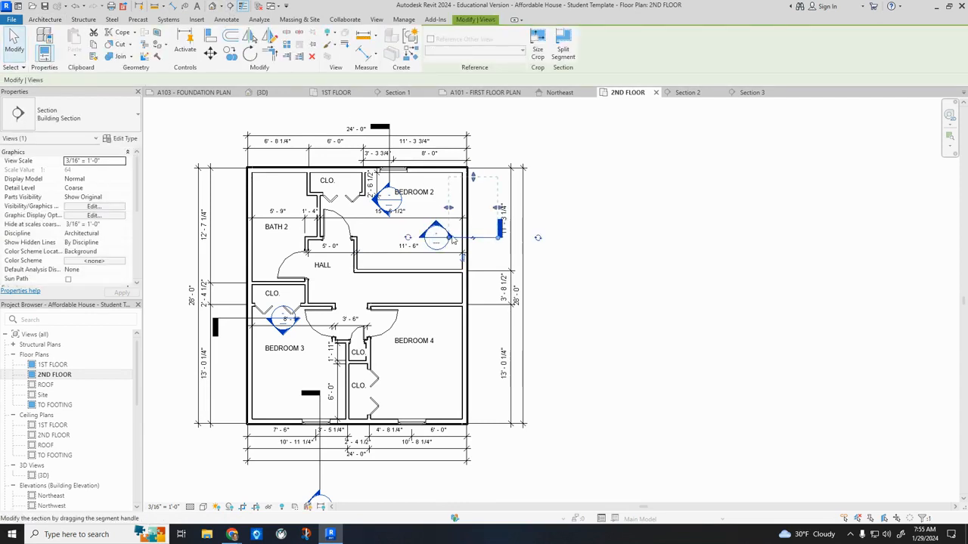
key(Escape)
Open Section 4 and set its detail level to Fine.
scroll(119, 391, down, 5)
double_click(50, 374)
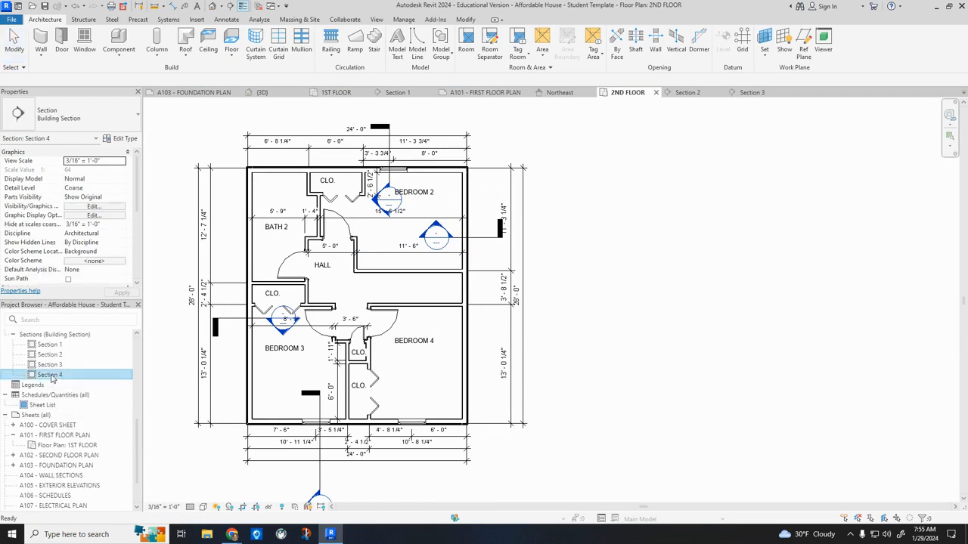
scroll(542, 293, up, 4)
scroll(540, 348, down, 2)
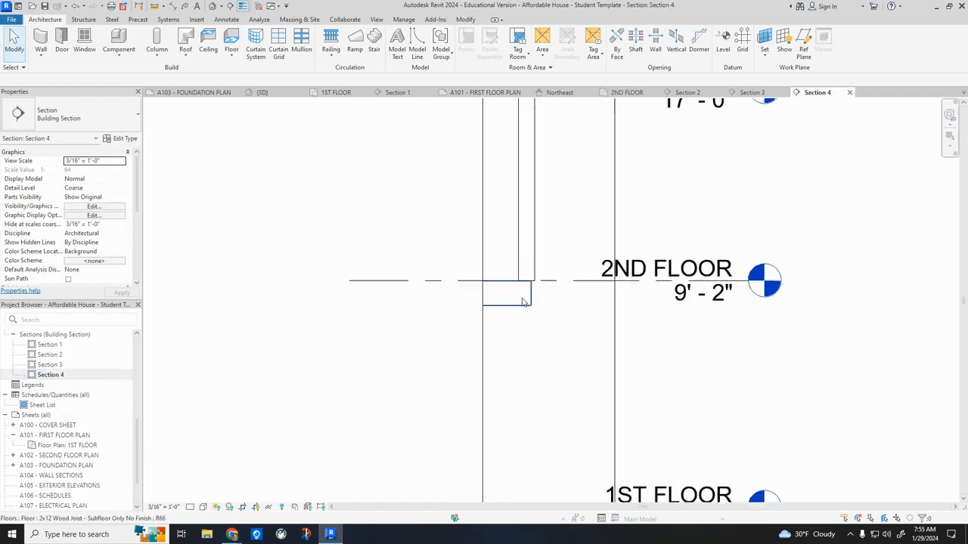
scroll(538, 311, down, 1)
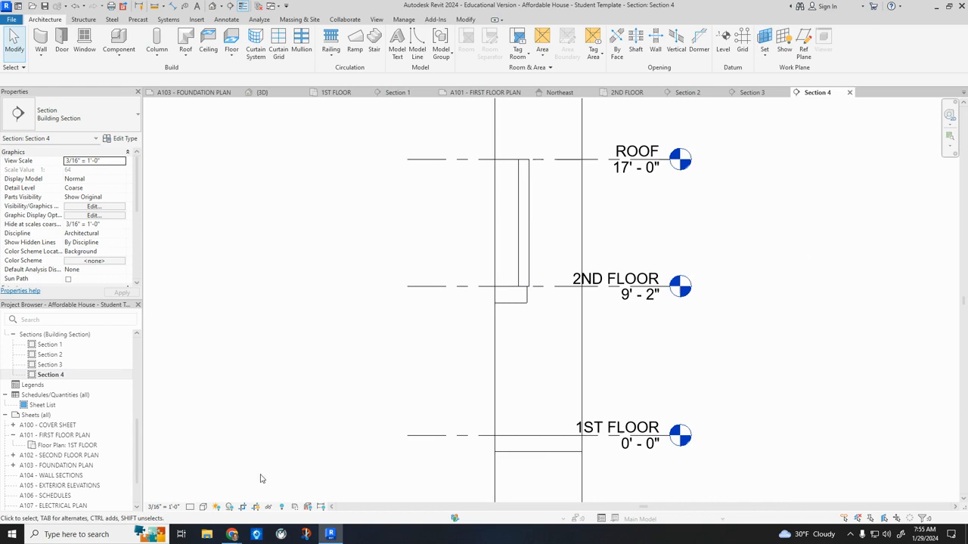
click(203, 507)
click(206, 498)
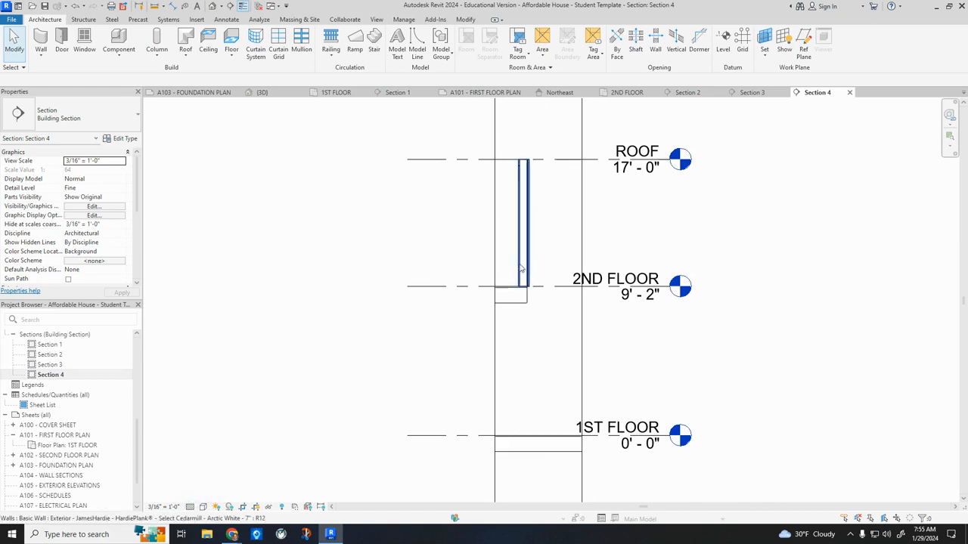
In Section 4, extend the second-story wall's outer layers down to the underside of the second-floor joists.
scroll(528, 276, up, 5)
scroll(528, 276, up, 1)
click(533, 306)
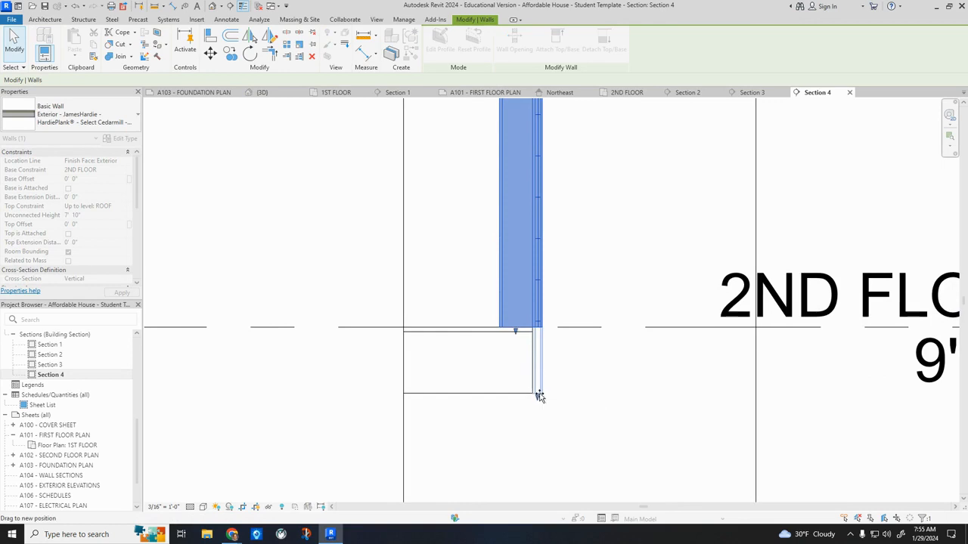
drag(539, 396, 540, 397)
click(803, 393)
scroll(600, 305, down, 9)
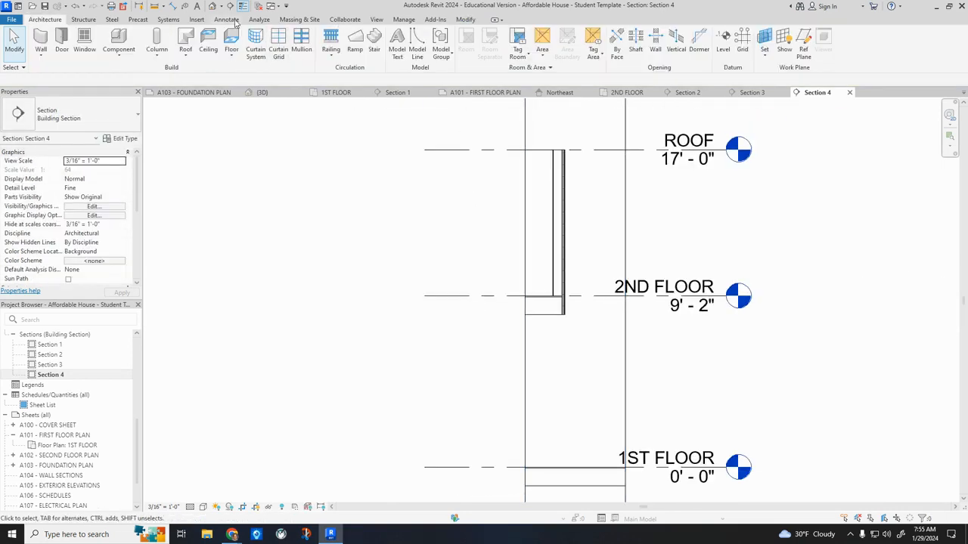
Examine in the 3D view how the second-story siding meets the first-story exterior walls around the house.
click(212, 7)
shift+middle_drag(522, 317, 488, 274)
scroll(478, 281, up, 5)
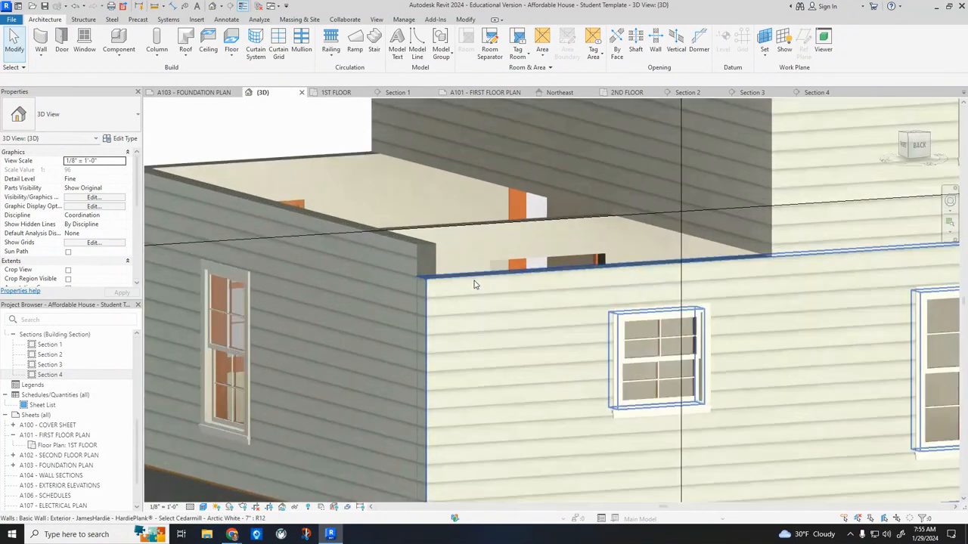
click(474, 284)
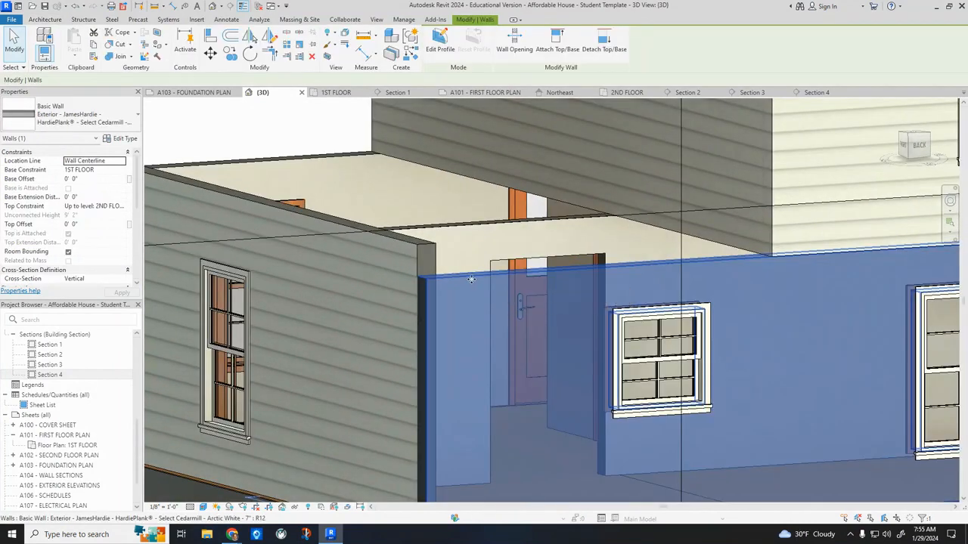
scroll(466, 277, down, 3)
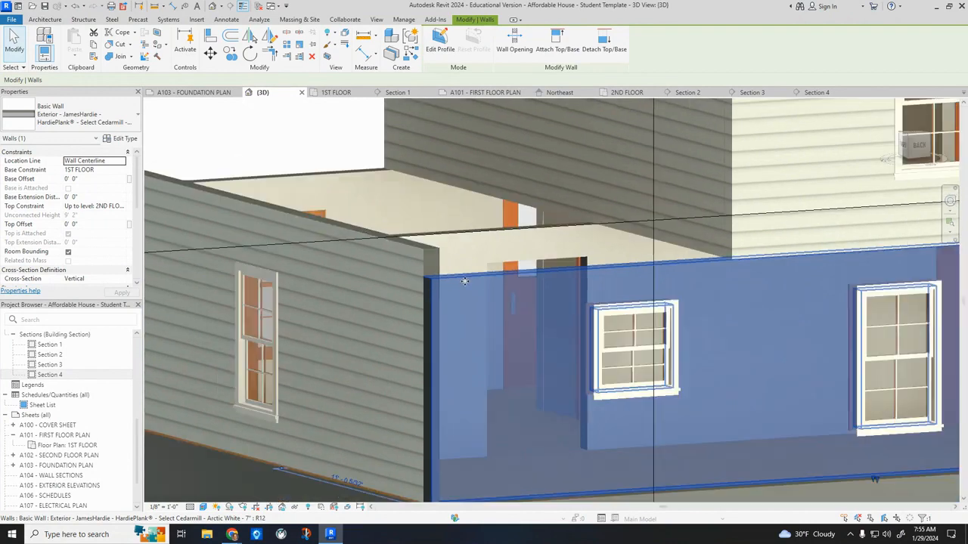
shift+middle_drag(392, 308, 652, 318)
scroll(470, 326, up, 4)
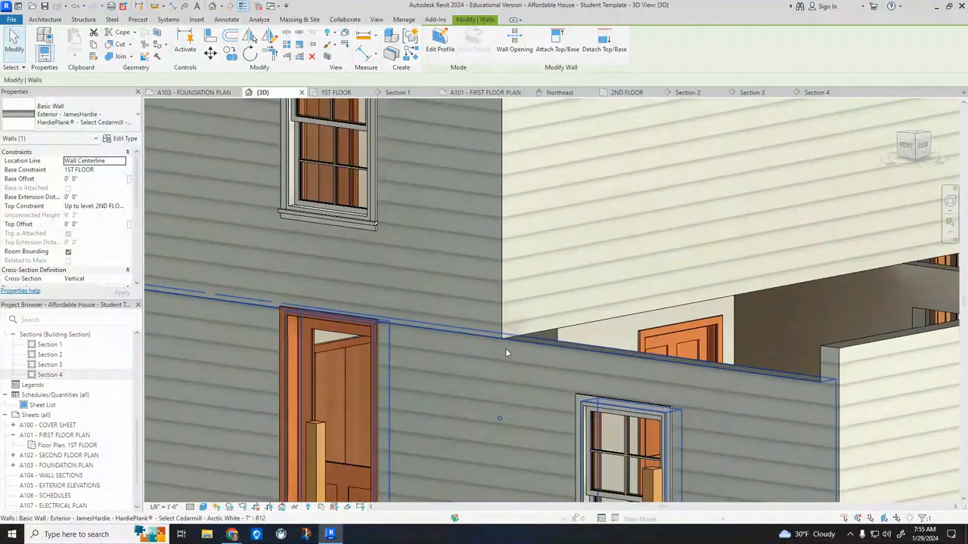
scroll(461, 309, down, 5)
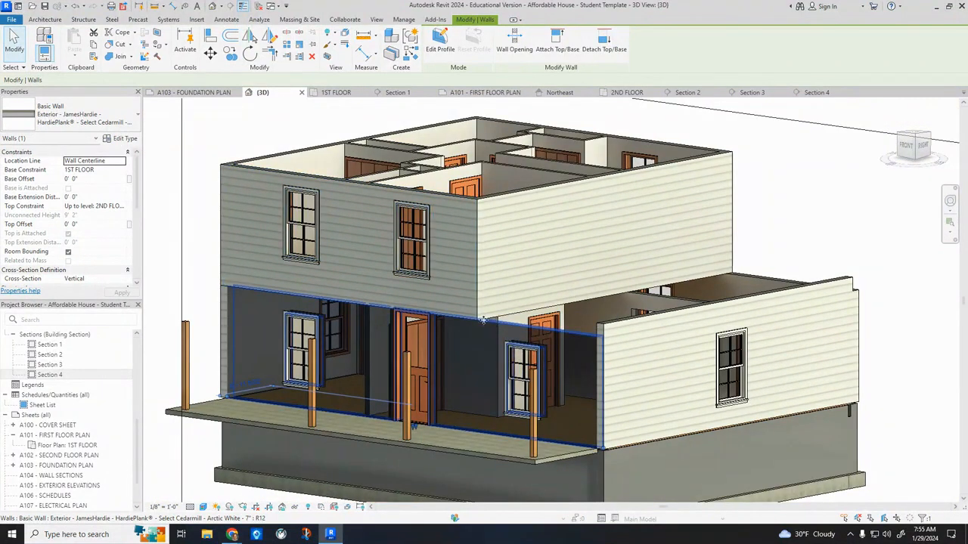
click(797, 230)
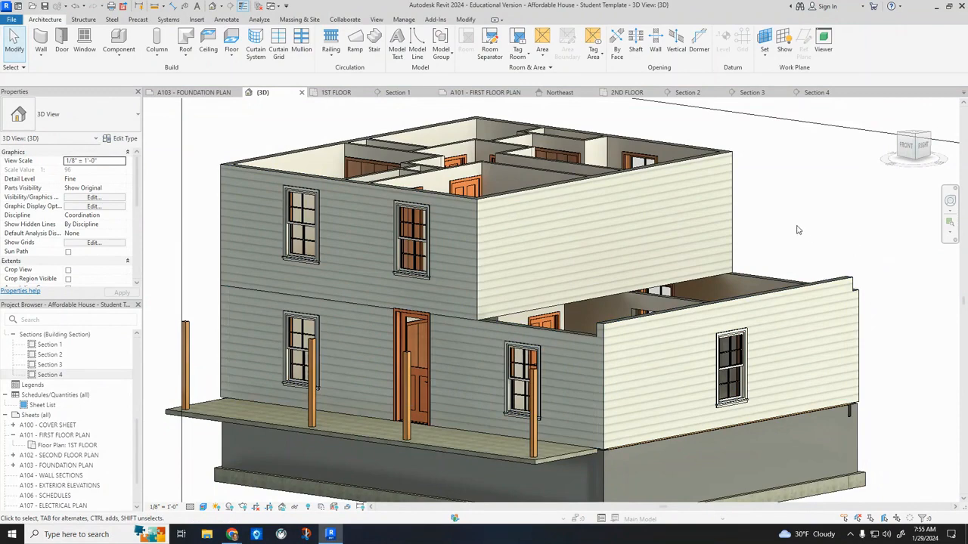
scroll(798, 230, down, 2)
shift+middle_drag(761, 298, 746, 234)
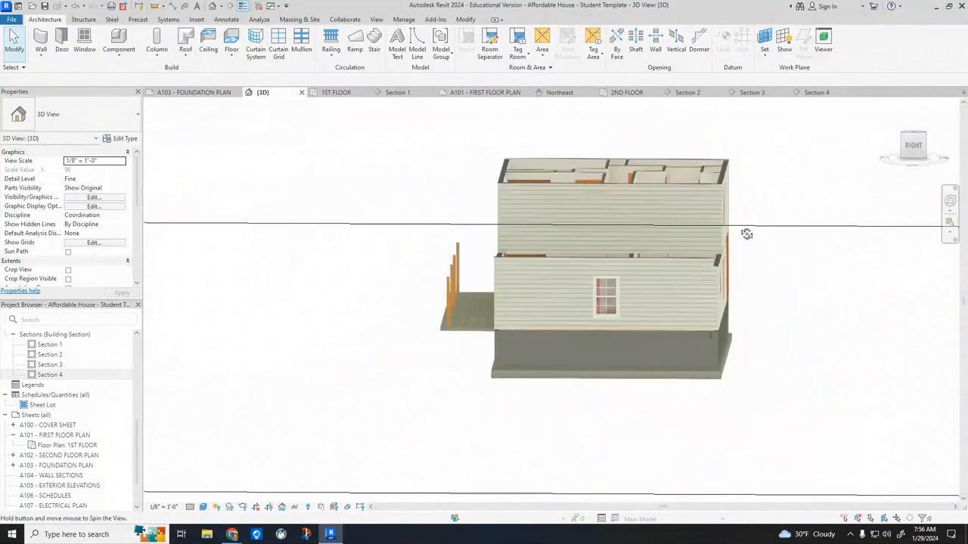
Cut a short building section through the living room's side exterior wall in the 1ST FLOOR plan, looking toward the rear wall.
scroll(716, 349, up, 8)
scroll(656, 329, down, 5)
scroll(454, 326, down, 2)
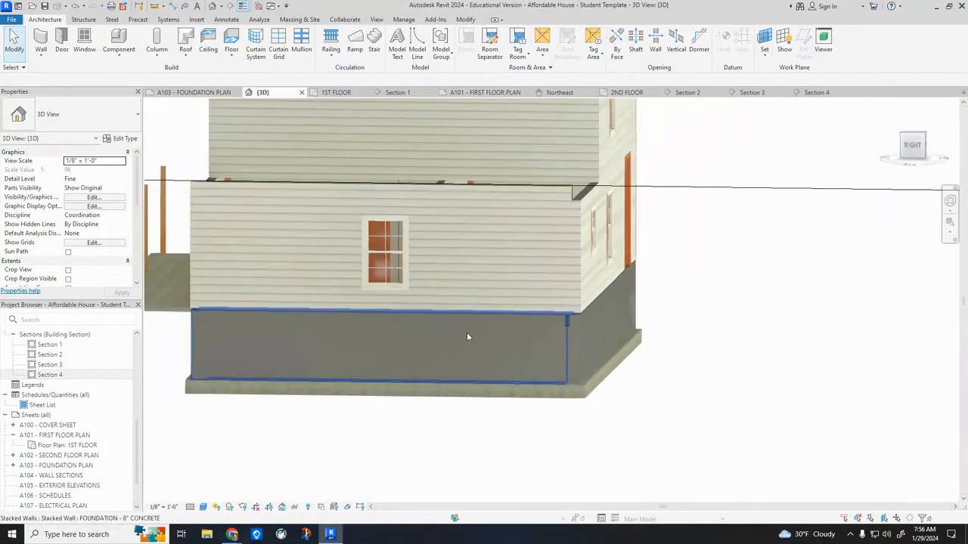
shift+middle_drag(446, 349, 513, 406)
scroll(513, 406, down, 4)
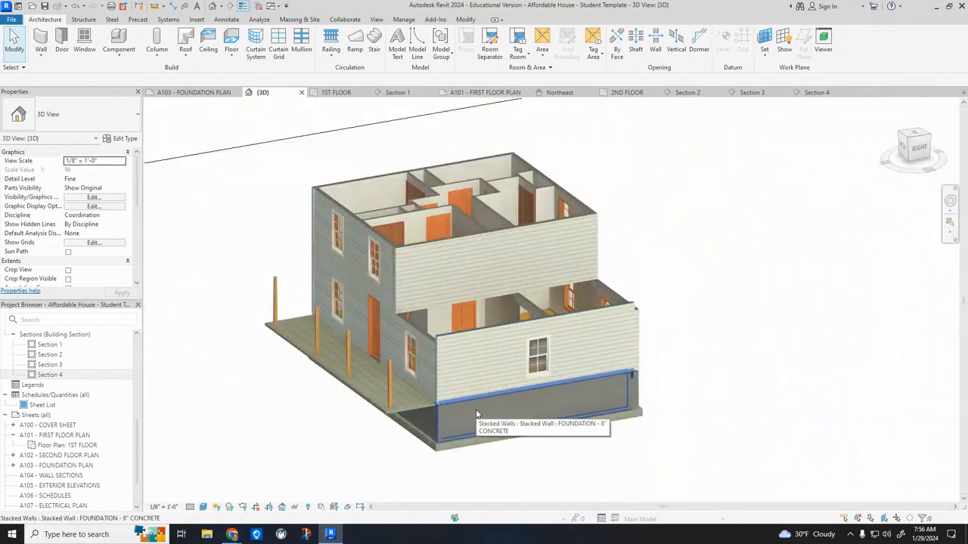
scroll(47, 378, up, 5)
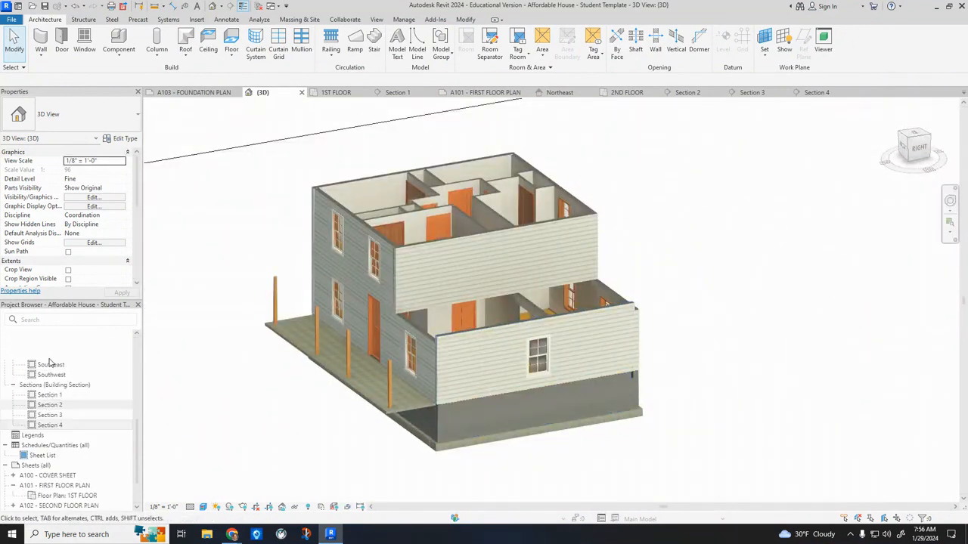
double_click(53, 364)
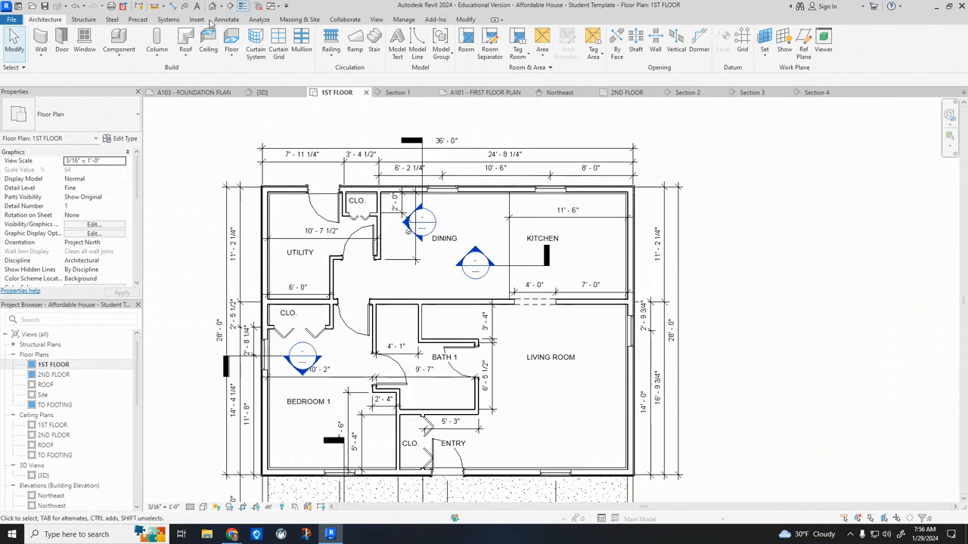
click(226, 6)
click(594, 331)
click(703, 330)
In Section 5, change the foundation wall's type to FOUNDATION - 8" CONCRETE W/ INSUL AND BEARING WALL.
scroll(68, 393, down, 8)
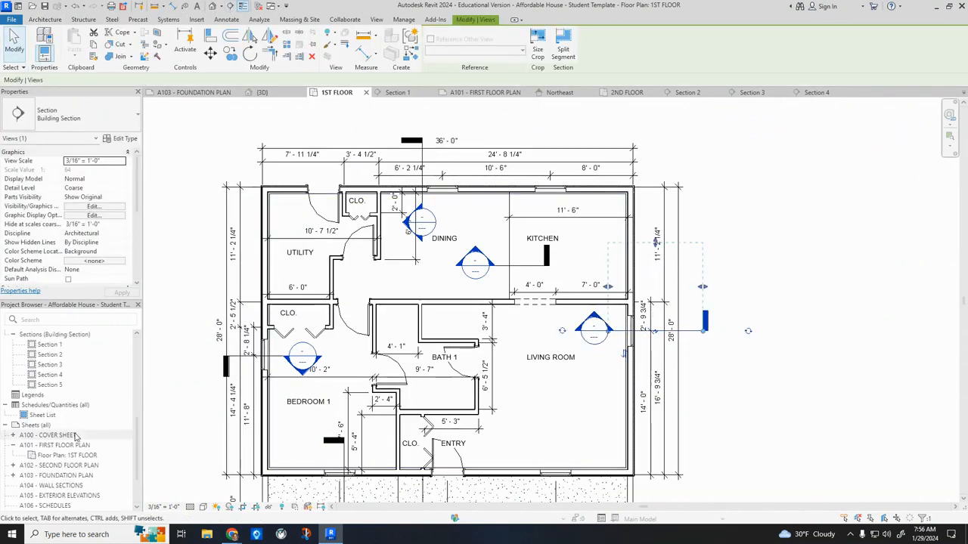
double_click(50, 384)
click(529, 363)
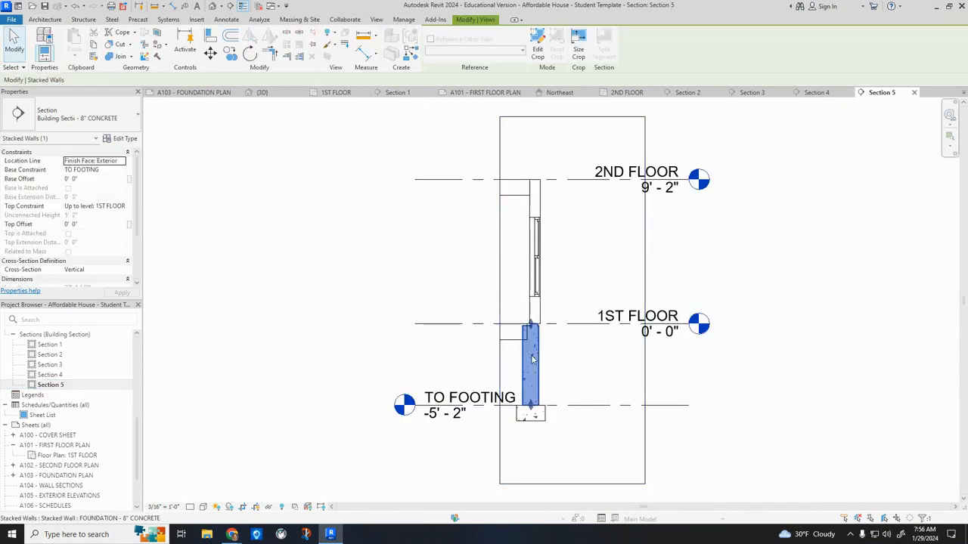
click(93, 127)
scroll(123, 218, up, 10)
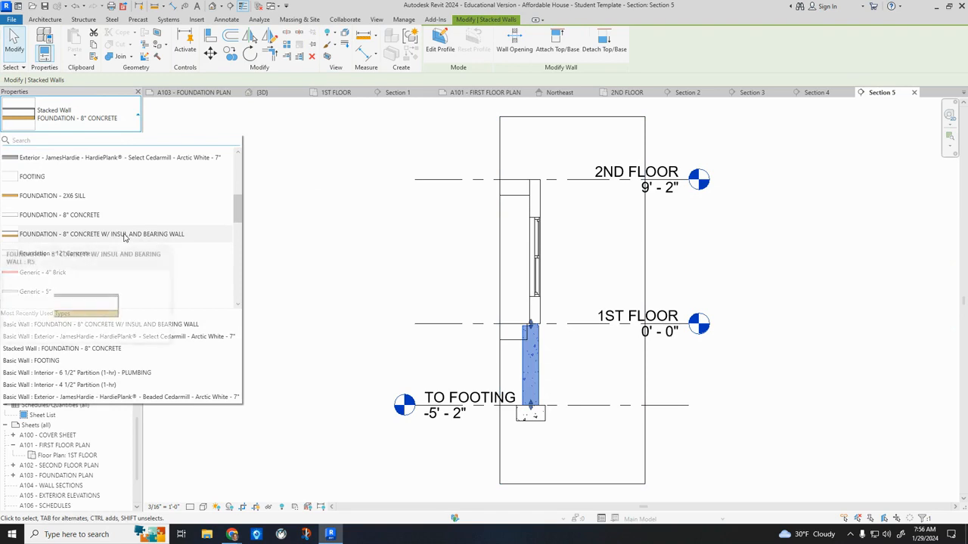
click(123, 236)
scroll(533, 323, up, 1)
scroll(533, 325, up, 3)
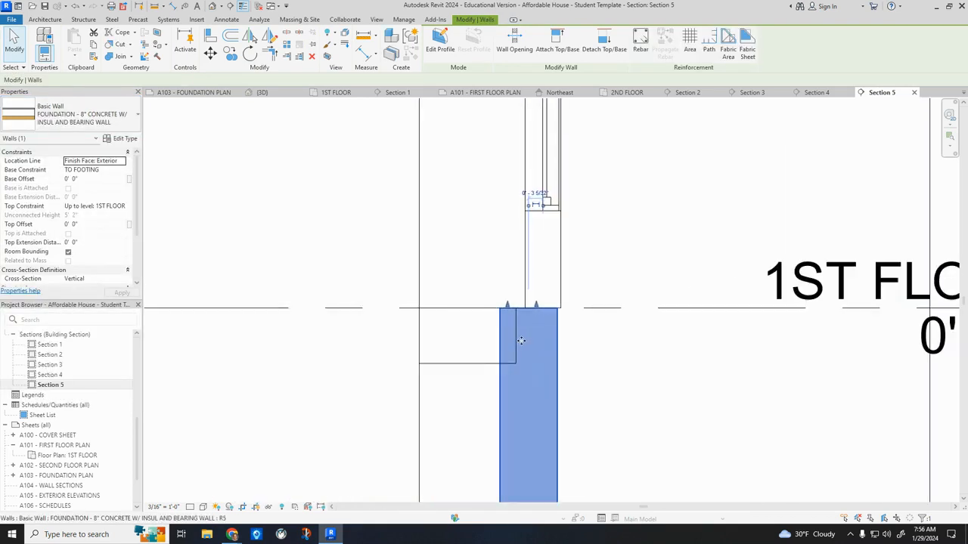
Set Section 5 to Fine detail and lower the foundation wall's inner bearing layer to the underside of the first-floor joists.
click(197, 499)
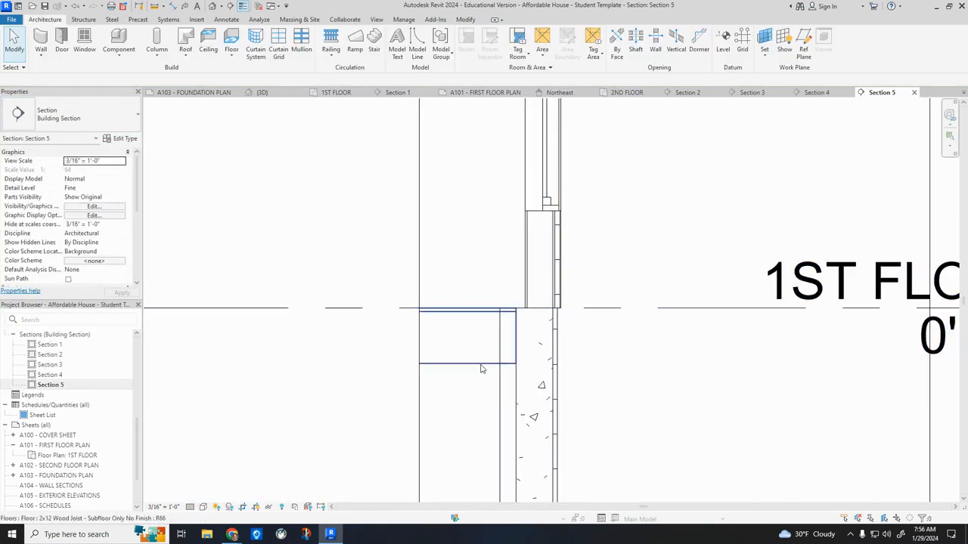
click(505, 395)
drag(508, 310, 506, 359)
scroll(506, 358, down, 3)
click(712, 244)
Examine how the exterior walls meet the floors and foundation in Section 5 and Section 1.
scroll(507, 156, up, 4)
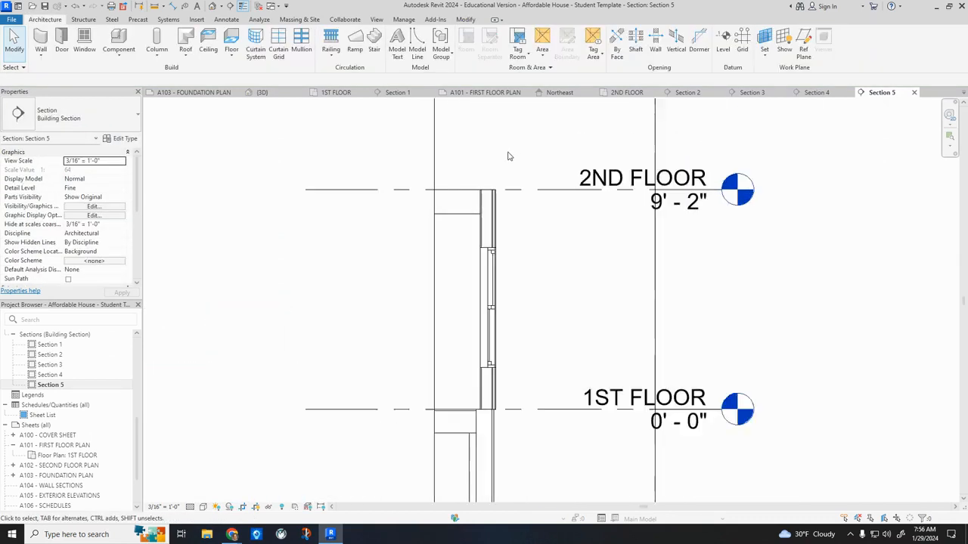
scroll(504, 181, down, 5)
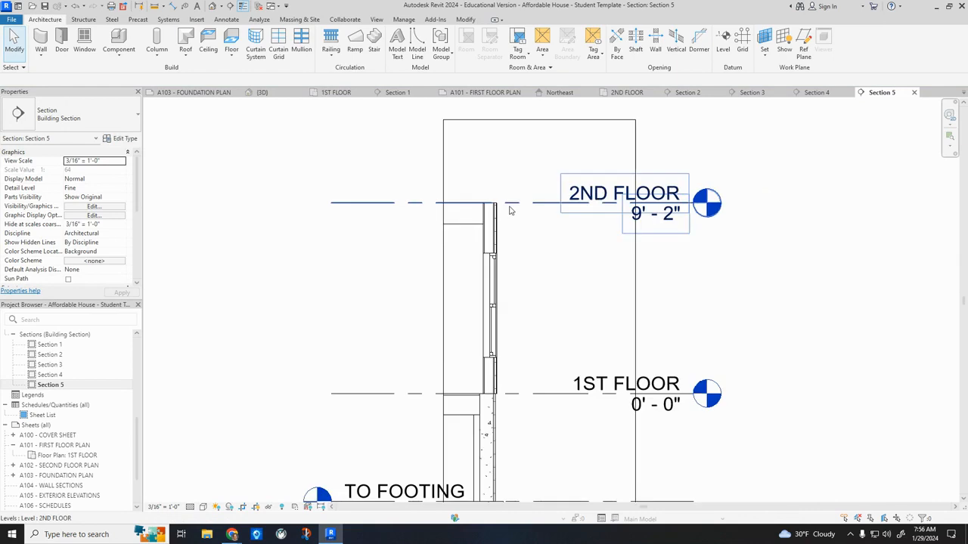
double_click(50, 344)
middle_drag(620, 346, 596, 257)
scroll(560, 238, up, 2)
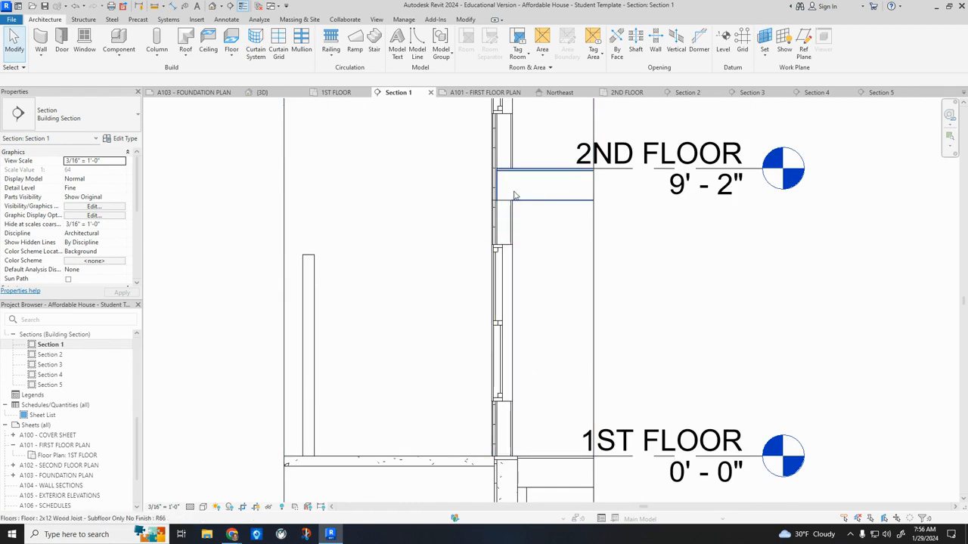
scroll(722, 291, down, 2)
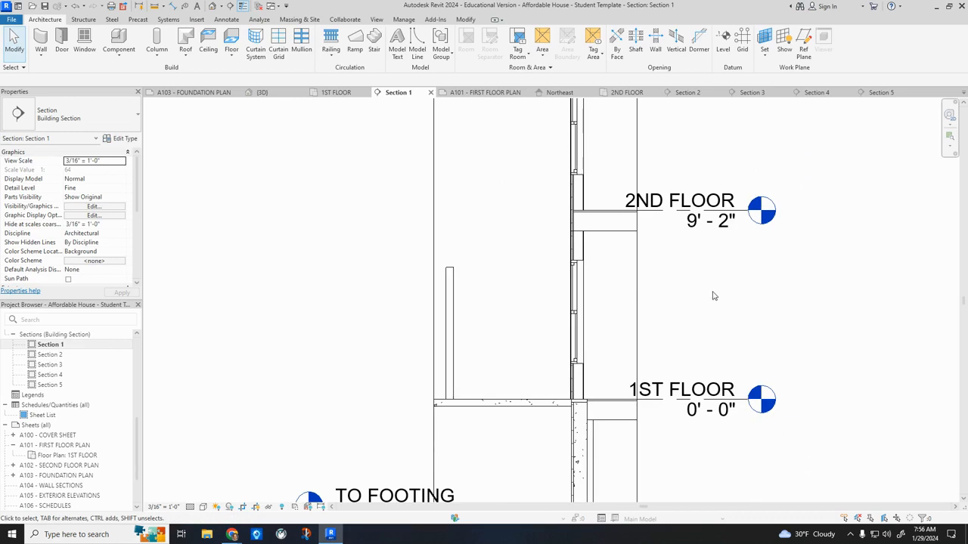
click(581, 254)
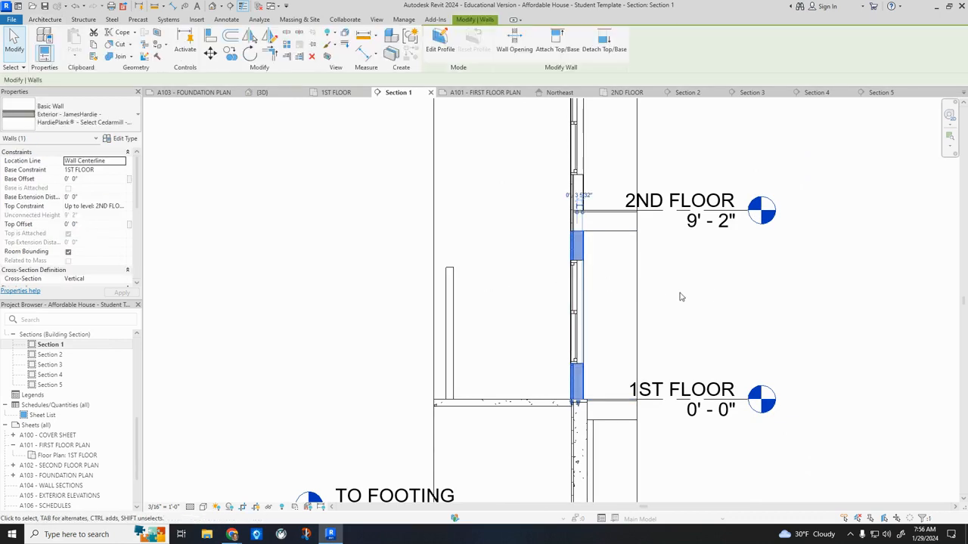
click(707, 299)
scroll(706, 305, down, 4)
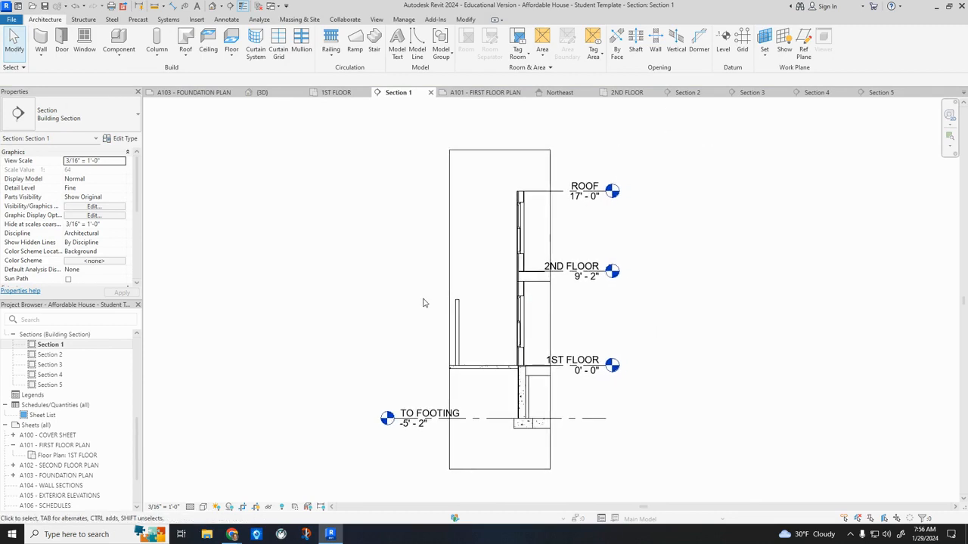
Open the ROOF floor plan and set its underlay base level to 2ND FLOOR.
scroll(60, 409, up, 10)
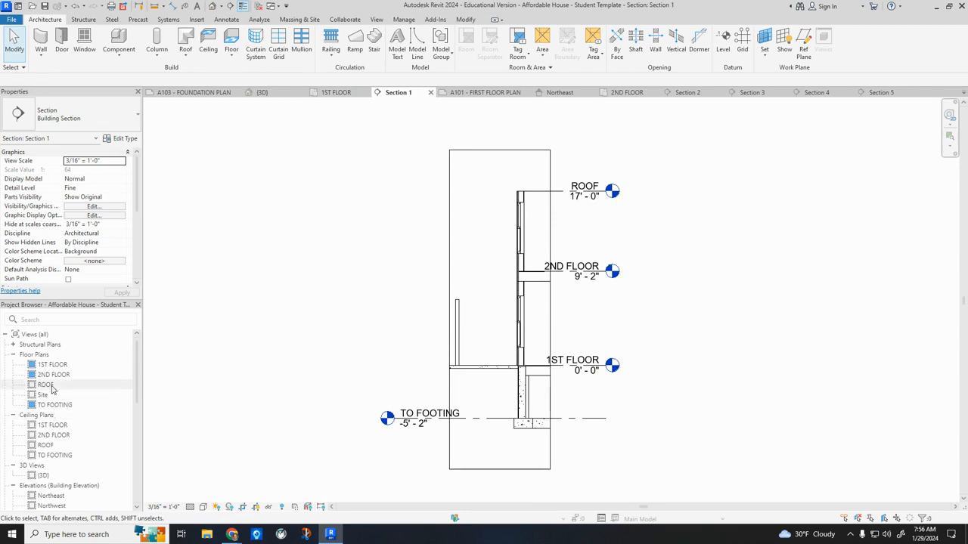
double_click(50, 387)
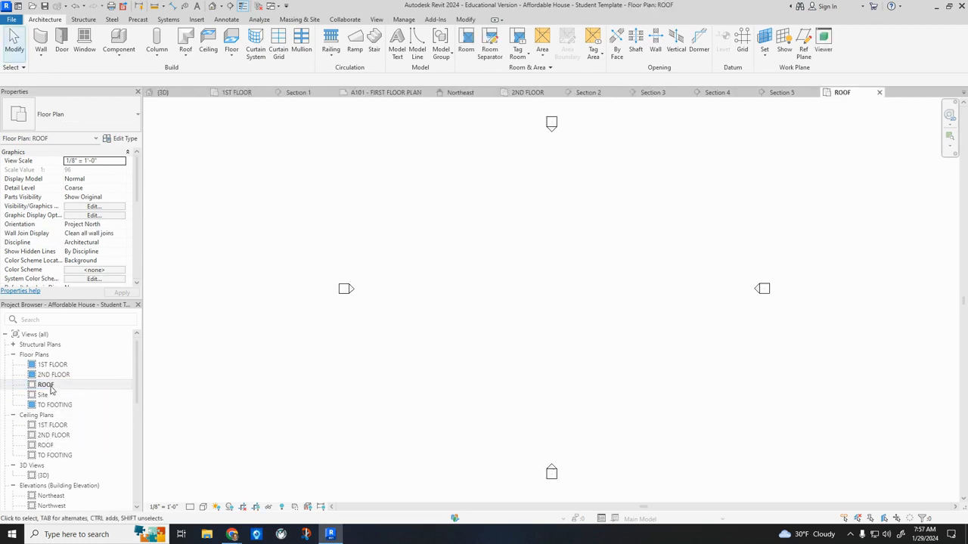
scroll(95, 270, down, 3)
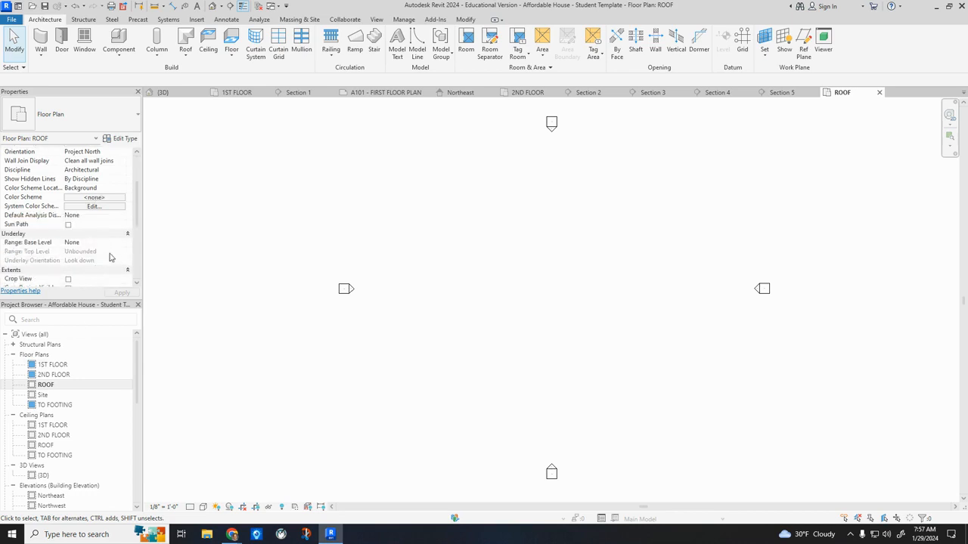
click(118, 244)
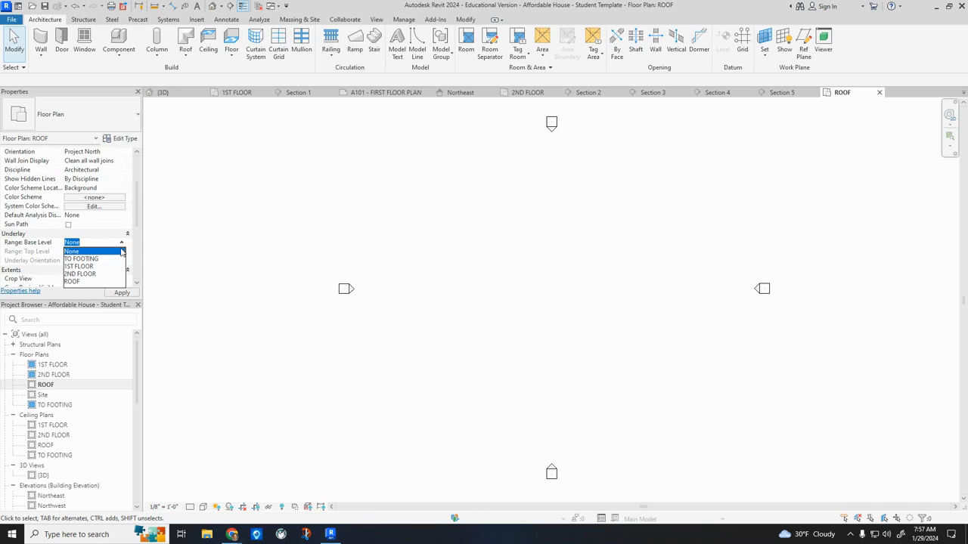
click(90, 274)
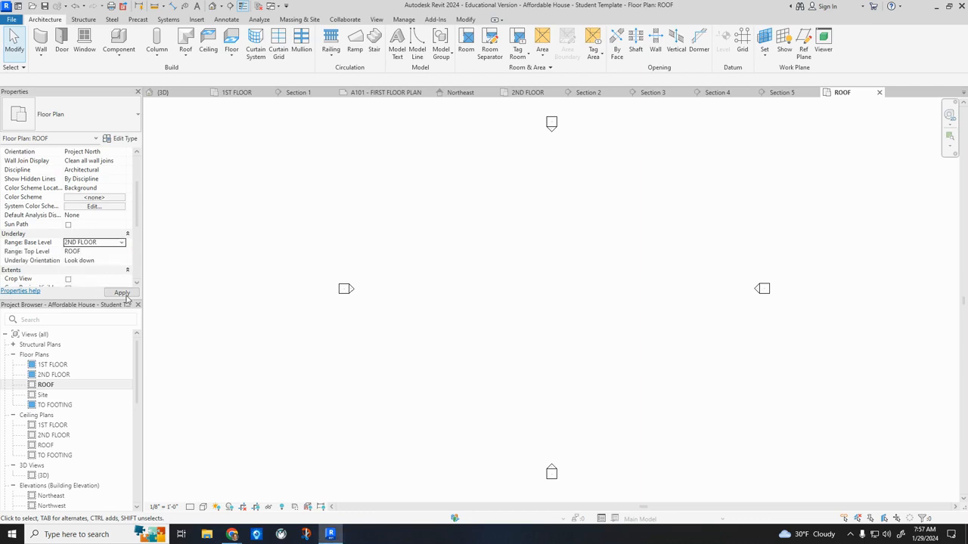
click(122, 293)
scroll(578, 347, up, 5)
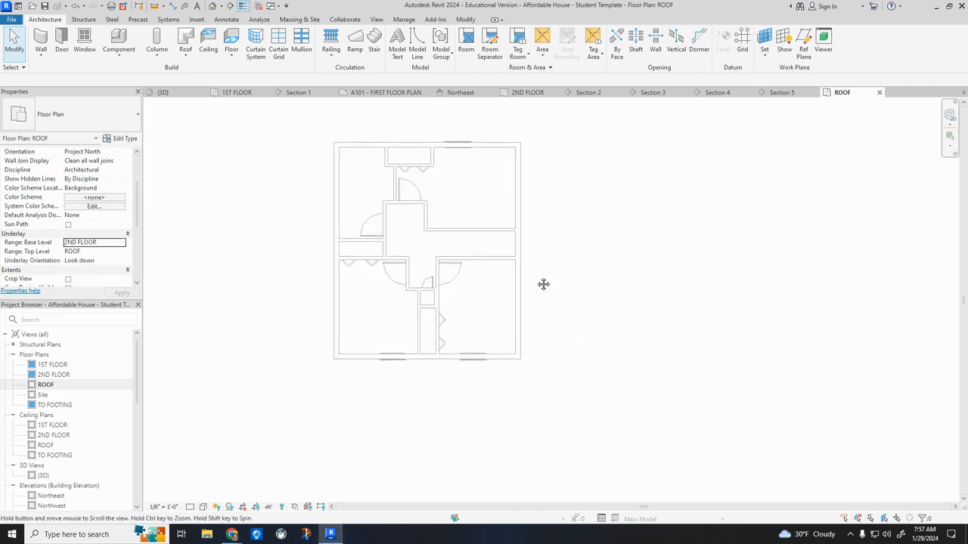
Start a roof by footprint with a 1' 2" overhang, pick the front exterior wall and give that edge a 4" / 12" slope.
click(186, 40)
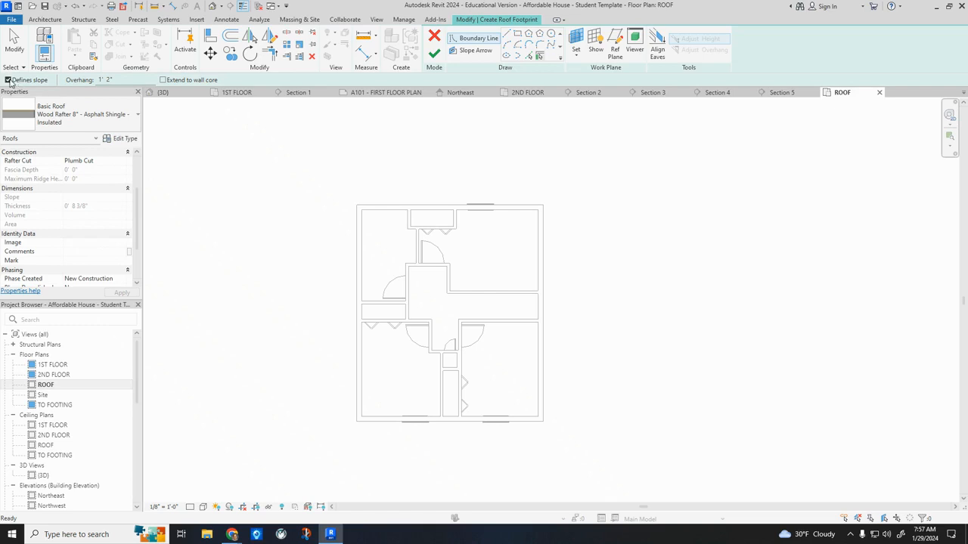
click(455, 428)
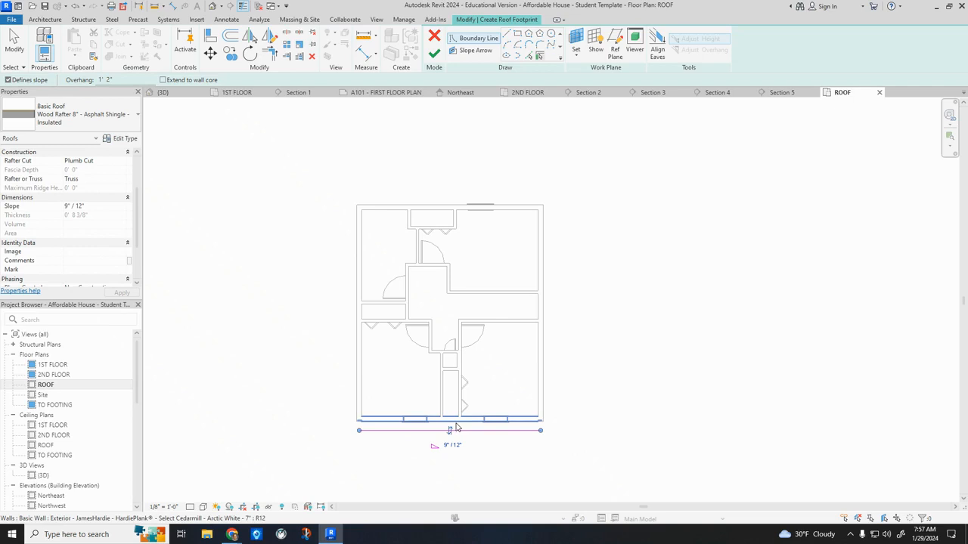
click(448, 446)
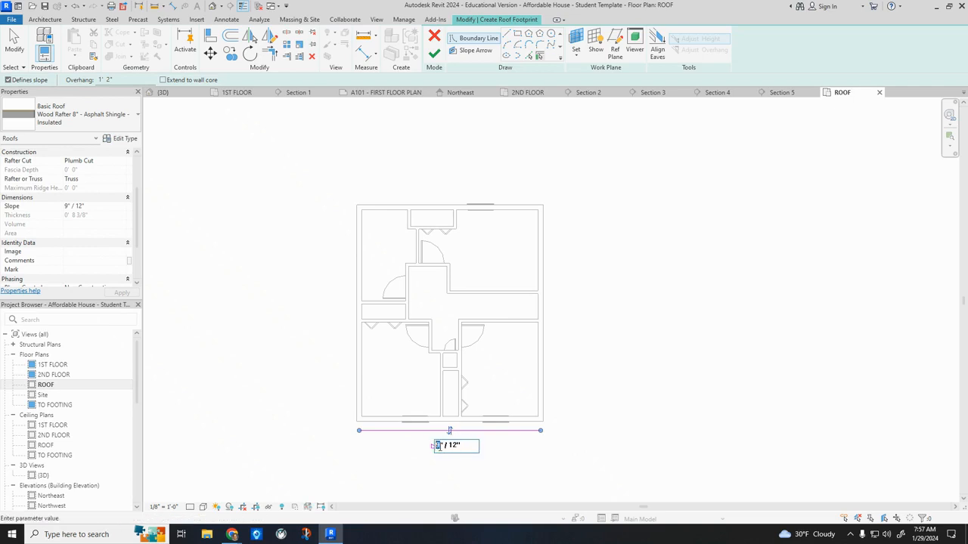
text(4" / 12")
key(Return)
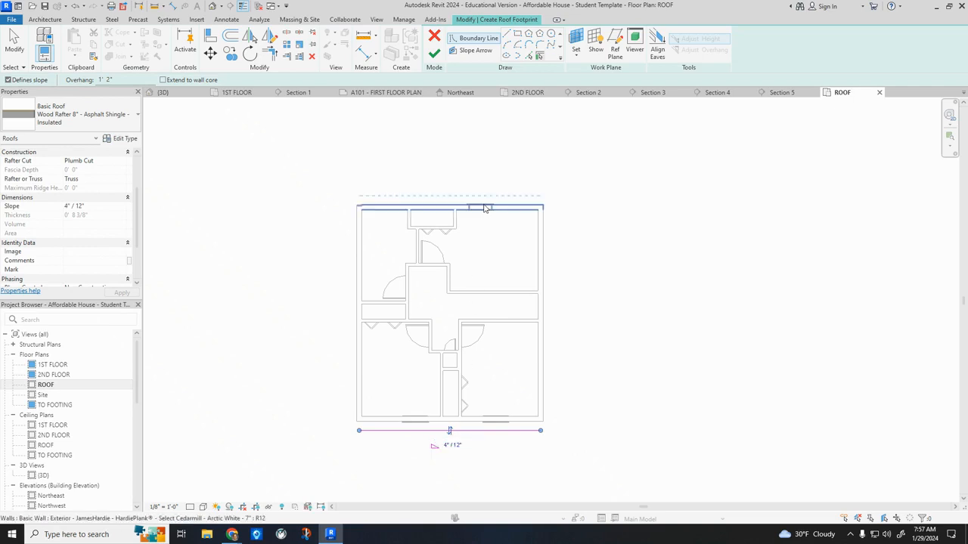
Add the rear exterior wall to the roof footprint and set its edge's slope to 4" / 12".
click(483, 207)
click(475, 181)
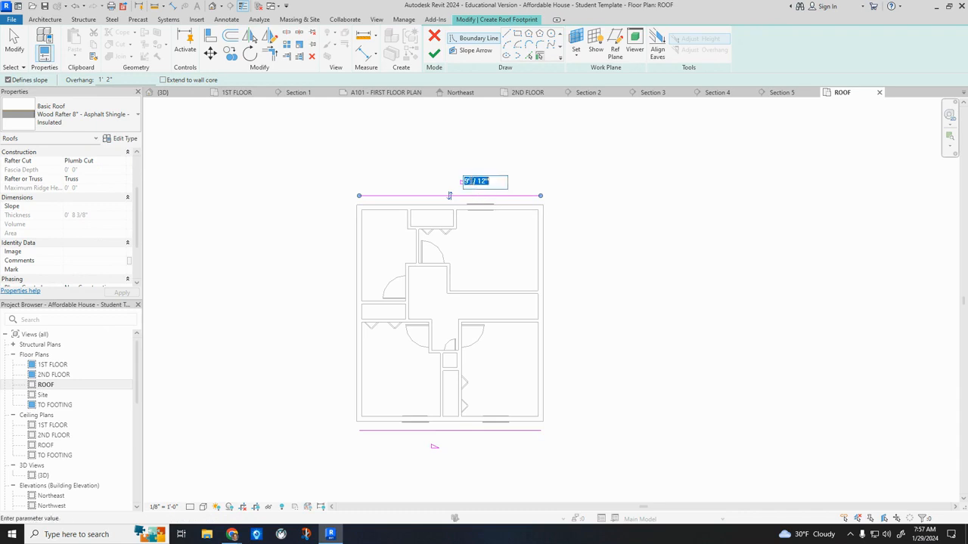
text(4)
key(Return)
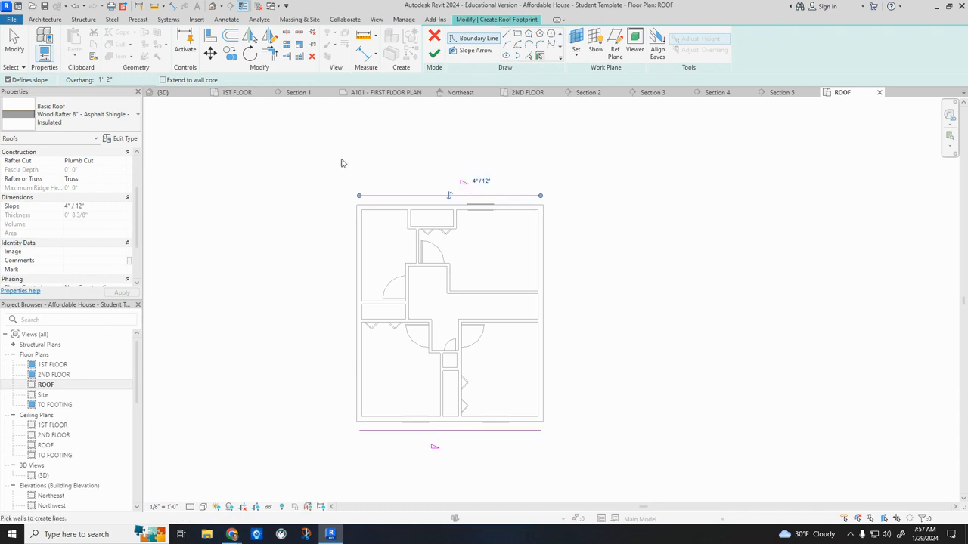
Close the roof footprint with non-sloping edges along both side exterior walls and finish the gable roof.
click(356, 244)
click(547, 279)
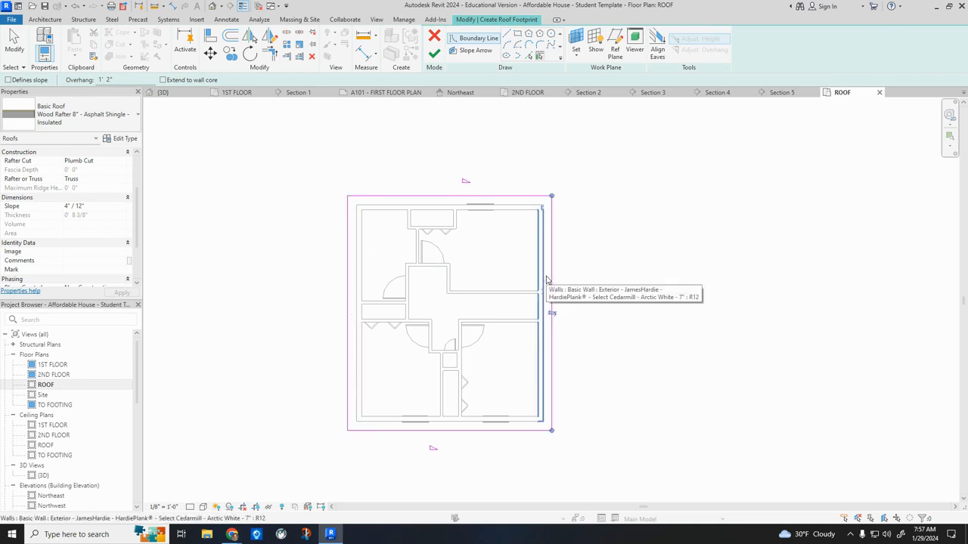
click(434, 53)
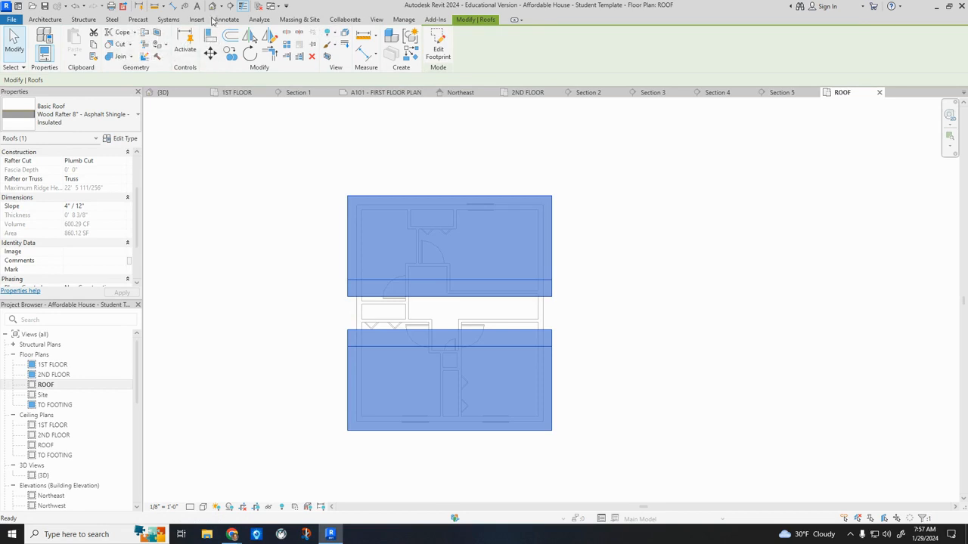
In the 3D view, attach the tops of all four second-story exterior walls to the gable roof.
click(213, 7)
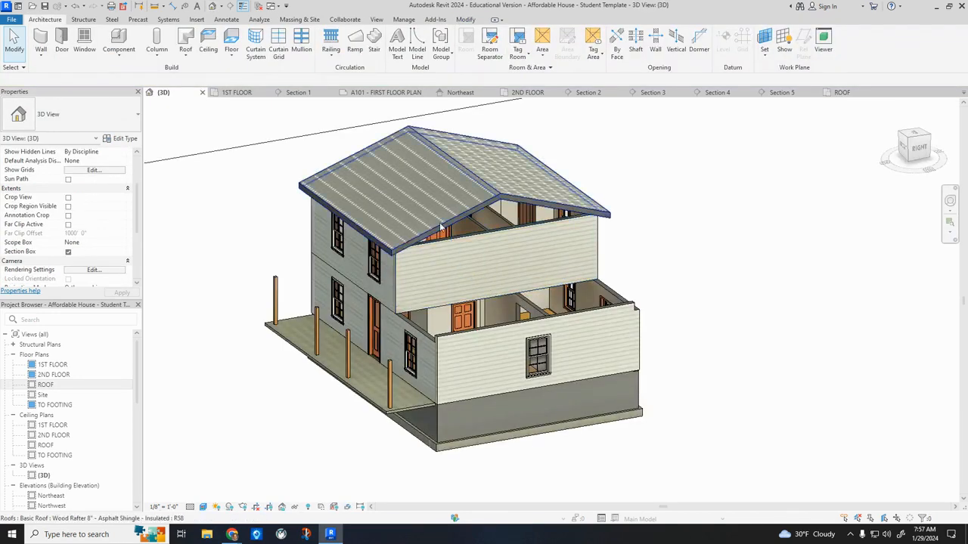
scroll(436, 227, up, 4)
scroll(436, 227, down, 4)
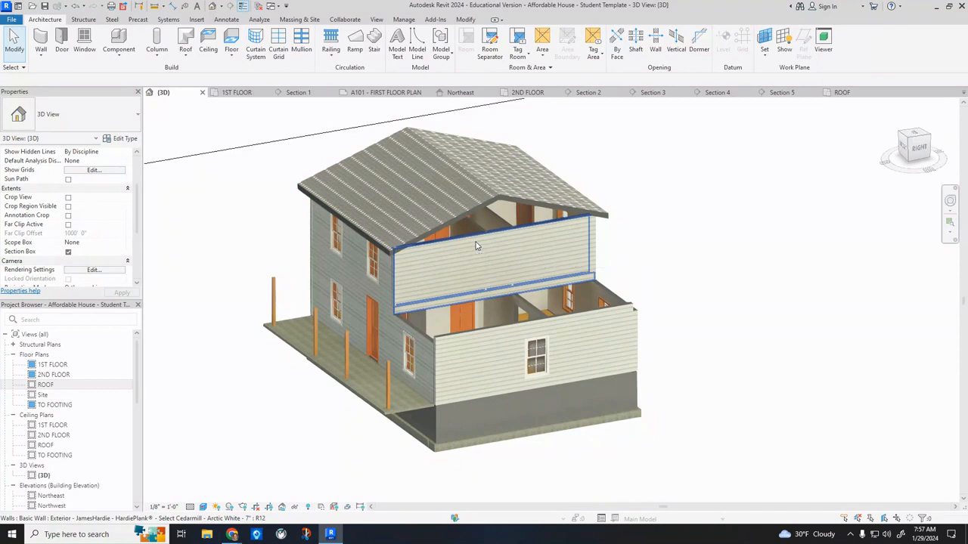
key(Tab)
click(477, 246)
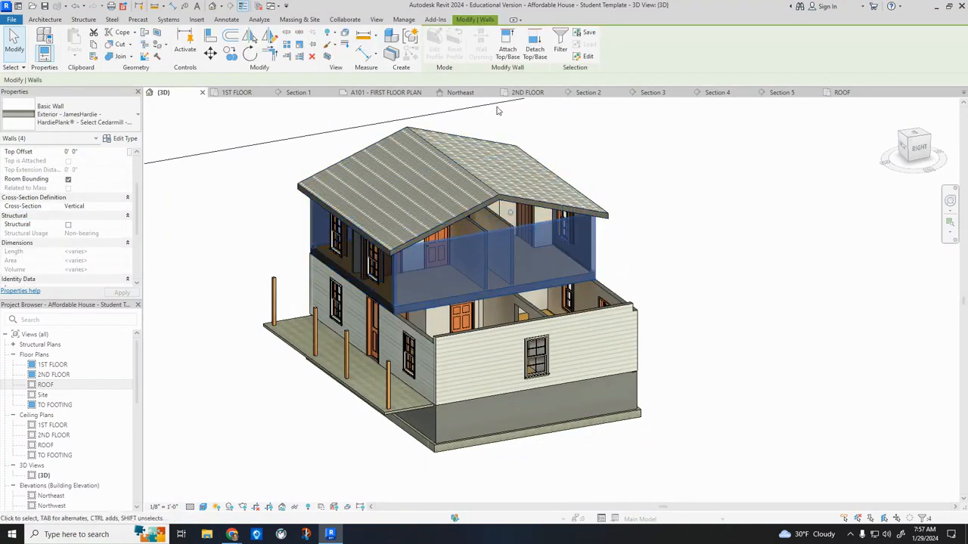
click(507, 46)
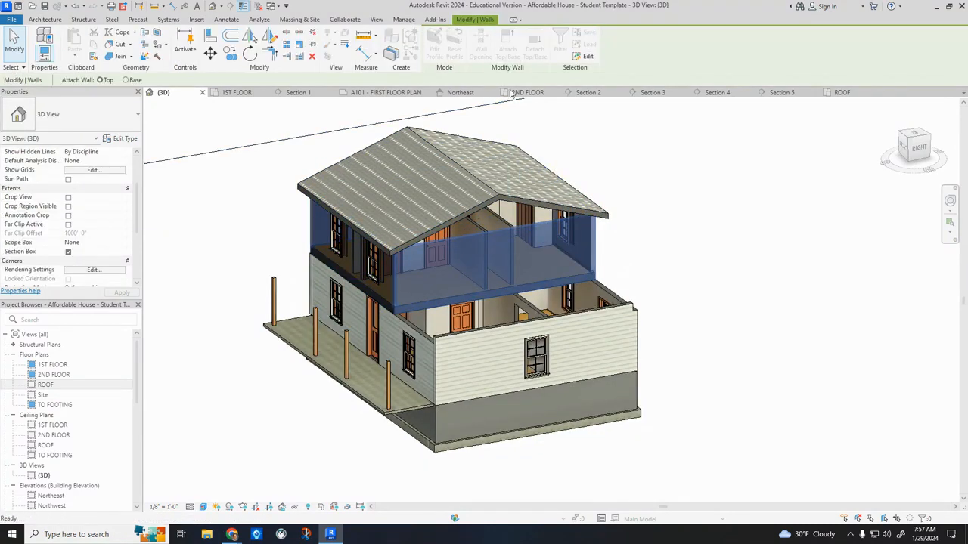
click(511, 202)
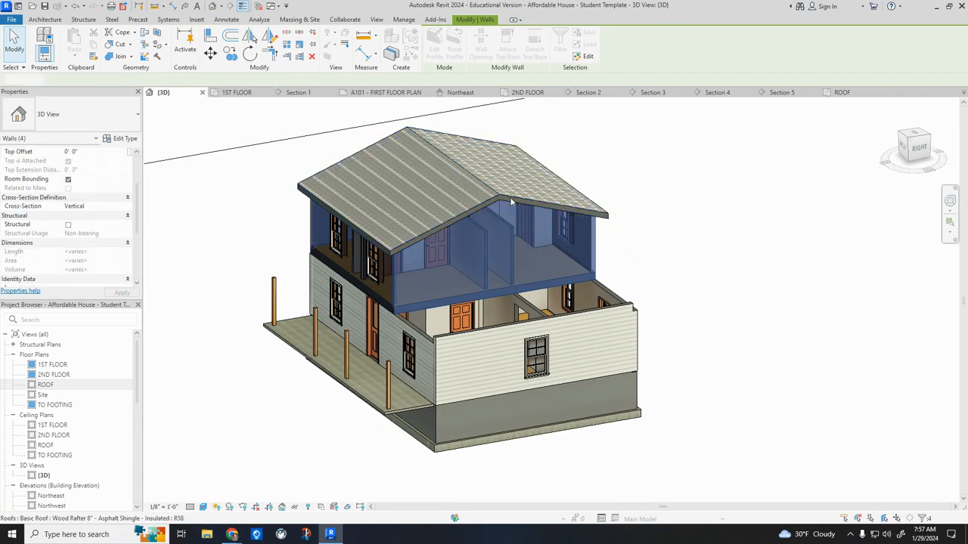
click(794, 237)
Open the 2ND FLOOR floor plan and set its underlay base level to 1ST FLOOR.
shift+middle_drag(740, 270, 518, 376)
double_click(55, 375)
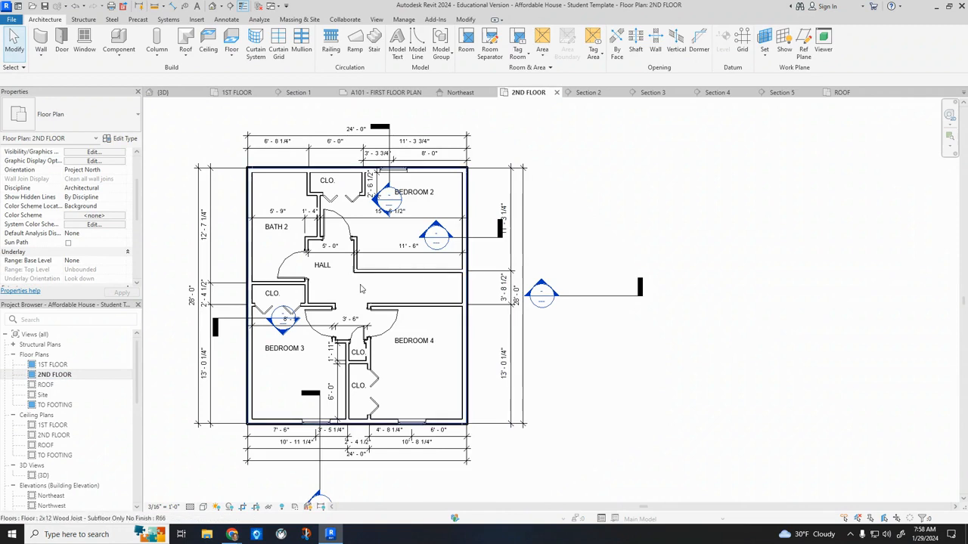
scroll(111, 242, down, 3)
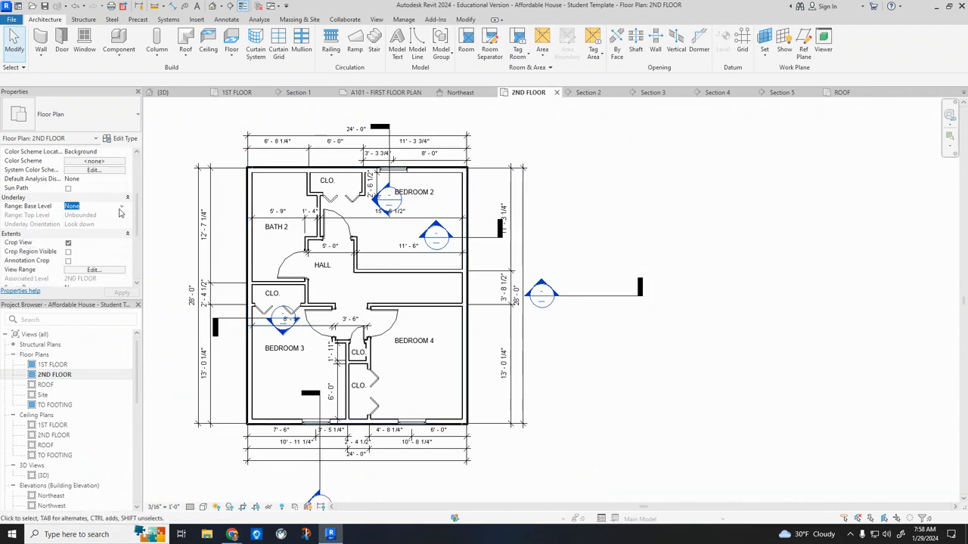
click(120, 208)
click(82, 230)
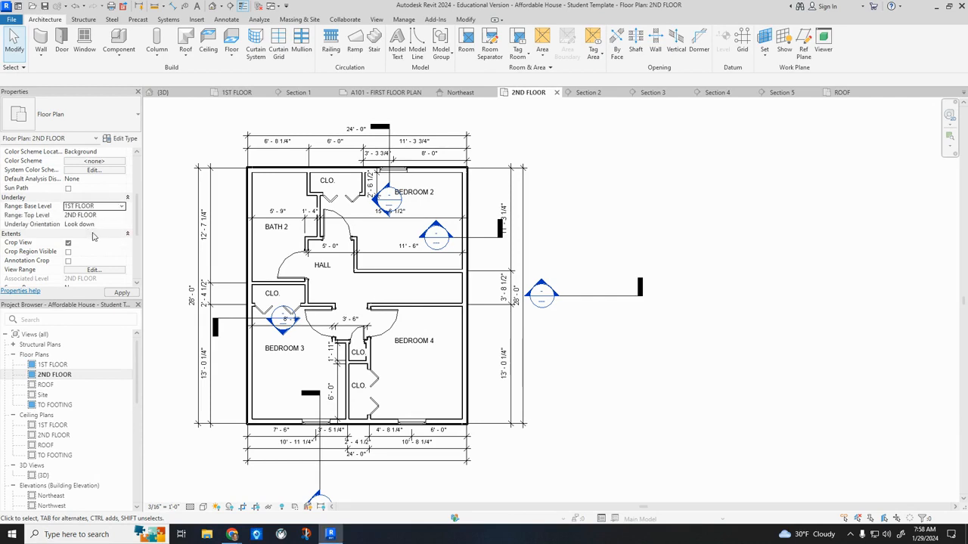
click(122, 293)
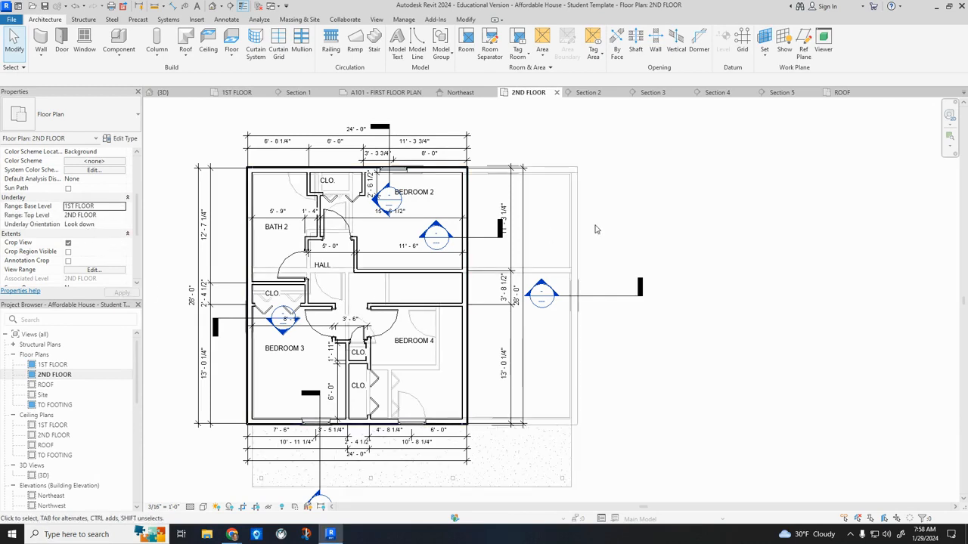
Start a roof by footprint with non-sloping edges: the first-floor outer side wall at 1' 2" overhang, the adjoining second-story side wall at 0' 0".
middle_drag(707, 270, 684, 246)
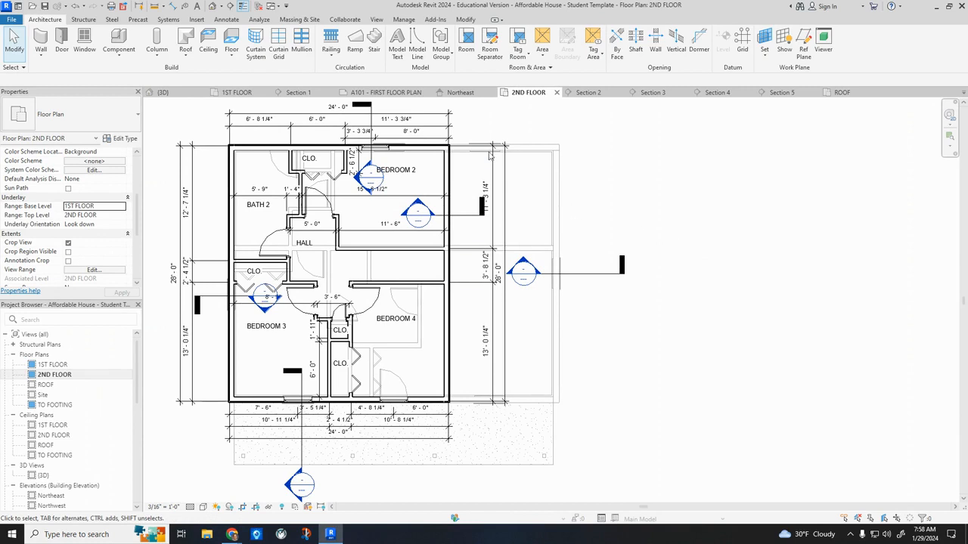
click(189, 39)
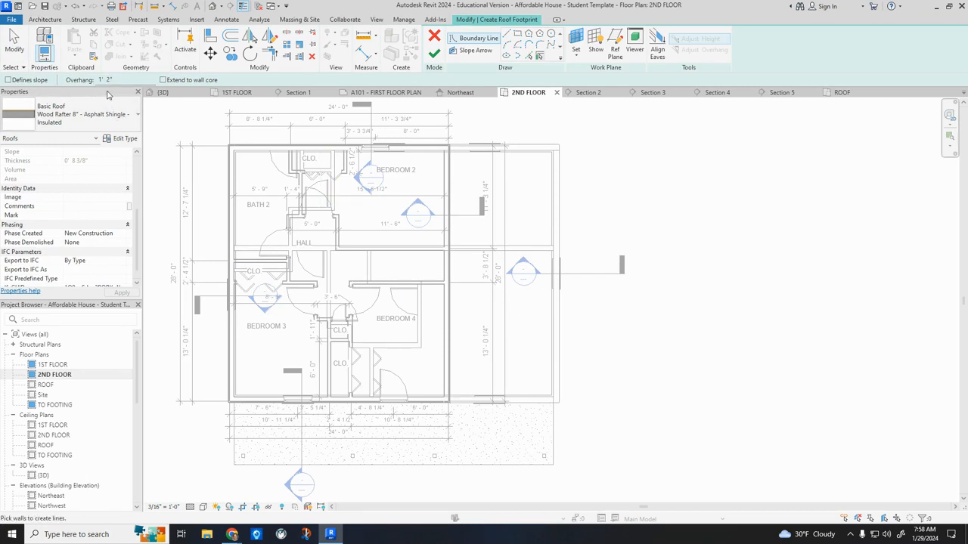
click(562, 228)
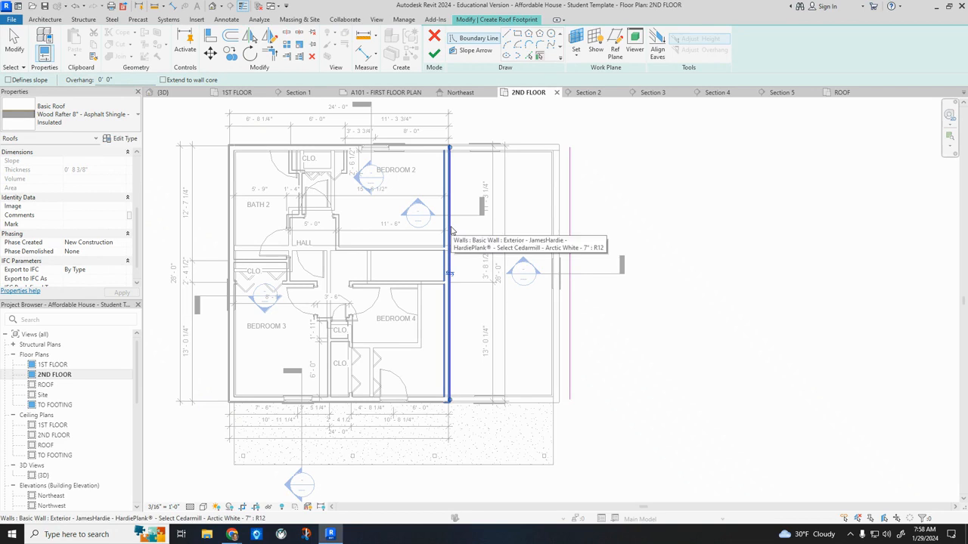
click(451, 228)
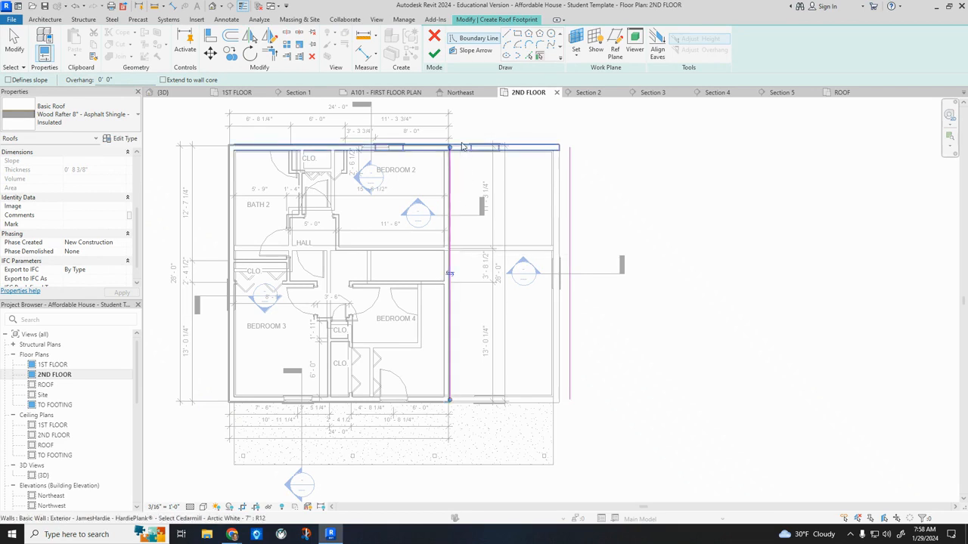
Add the rear exterior wall to the roof footprint as a slope-defining edge with a 1' 2" overhang.
scroll(461, 146, up, 5)
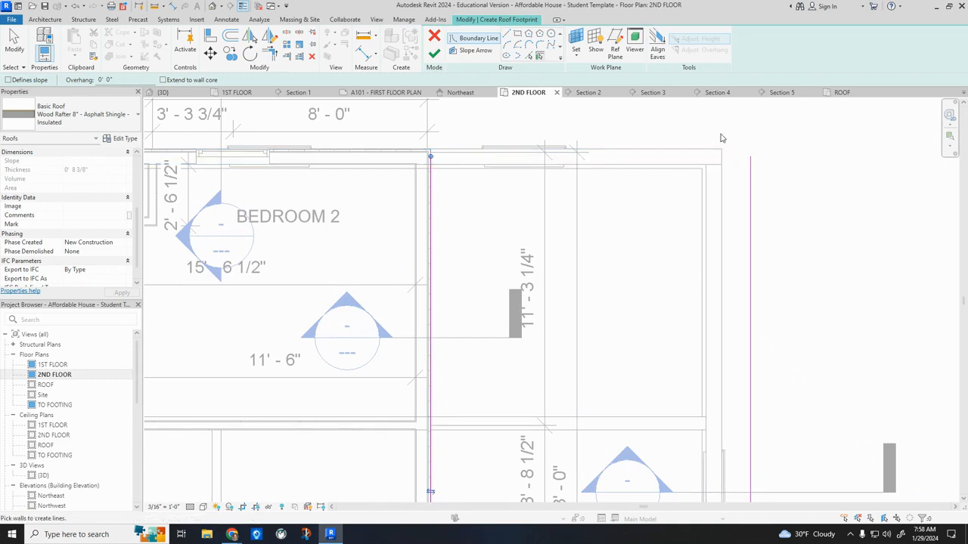
scroll(655, 129, down, 3)
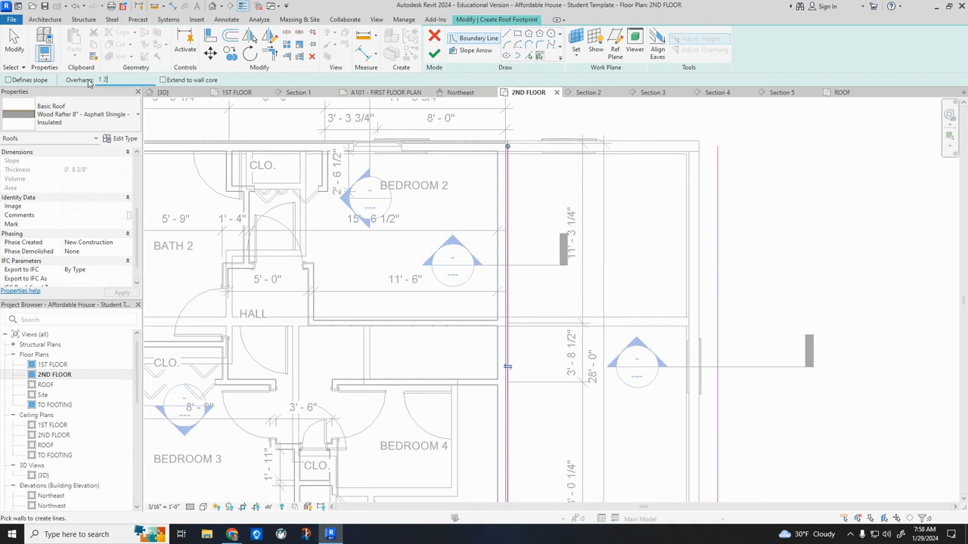
click(9, 80)
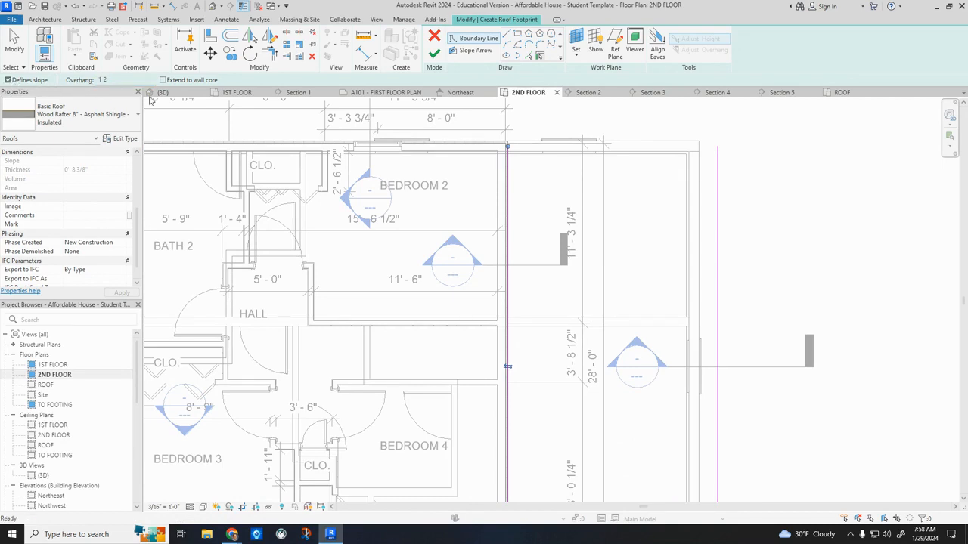
click(561, 145)
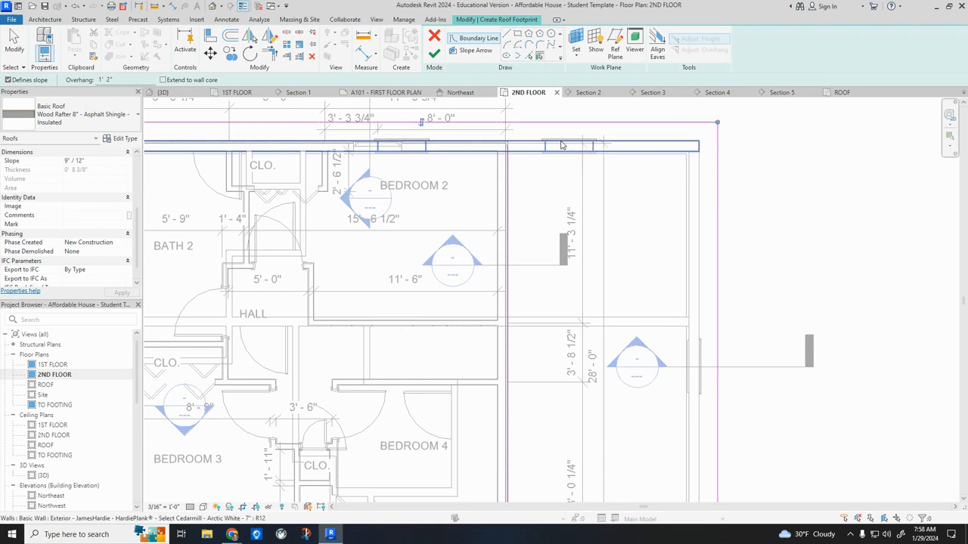
scroll(562, 145, down, 4)
scroll(529, 139, up, 4)
scroll(529, 139, up, 2)
scroll(529, 139, down, 2)
key(Escape)
Extend the second-story wall boundary to the rear roof edge with a line and shorten the rear edge to meet it.
click(505, 39)
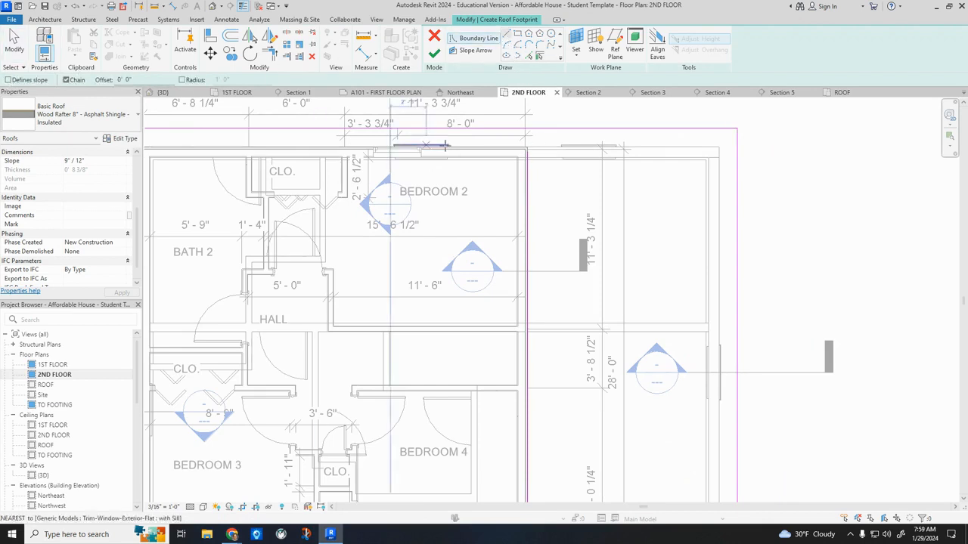
click(527, 152)
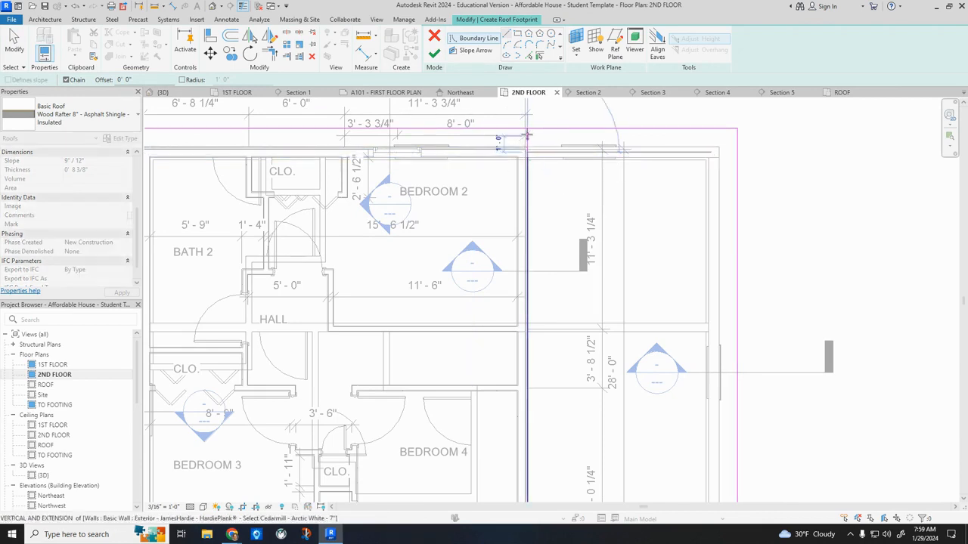
key(Escape)
key(Escape)
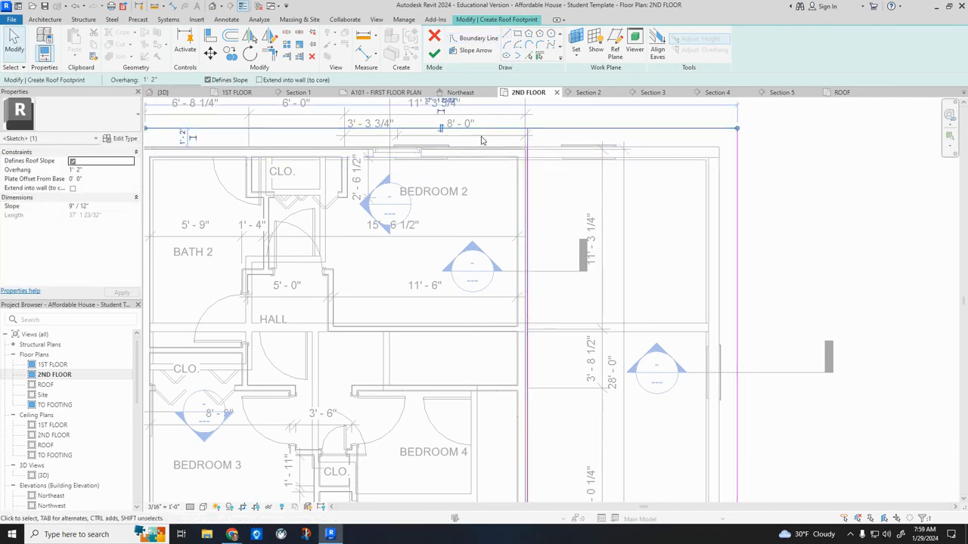
scroll(478, 139, down, 3)
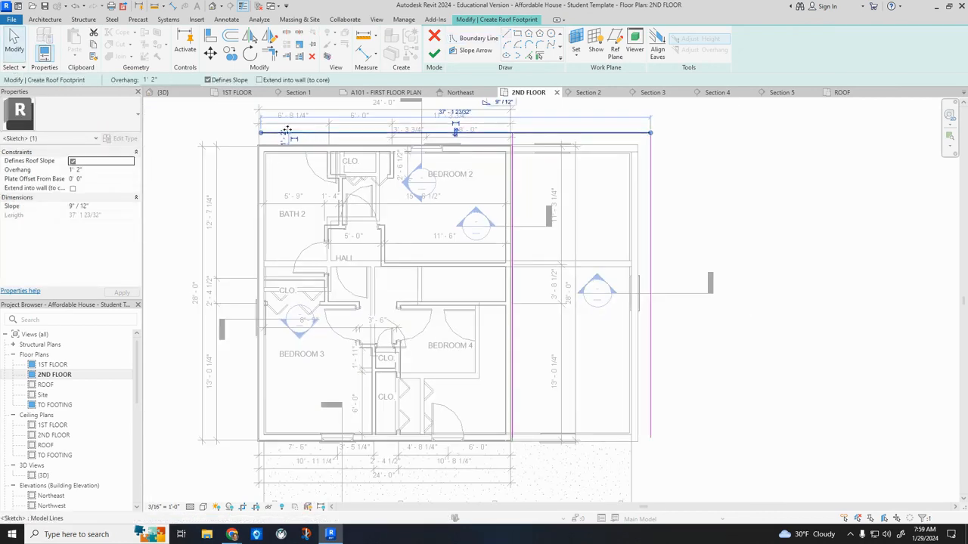
click(514, 133)
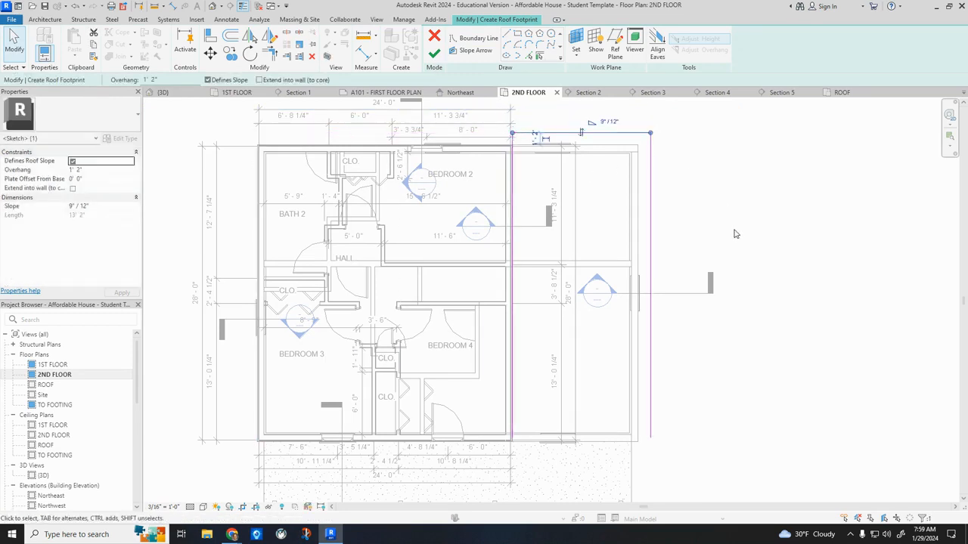
Add the second-story front wall to the roof footprint as a non-sloping edge with a 0' 0" overhang.
middle_drag(735, 246, 728, 215)
scroll(722, 271, down, 2)
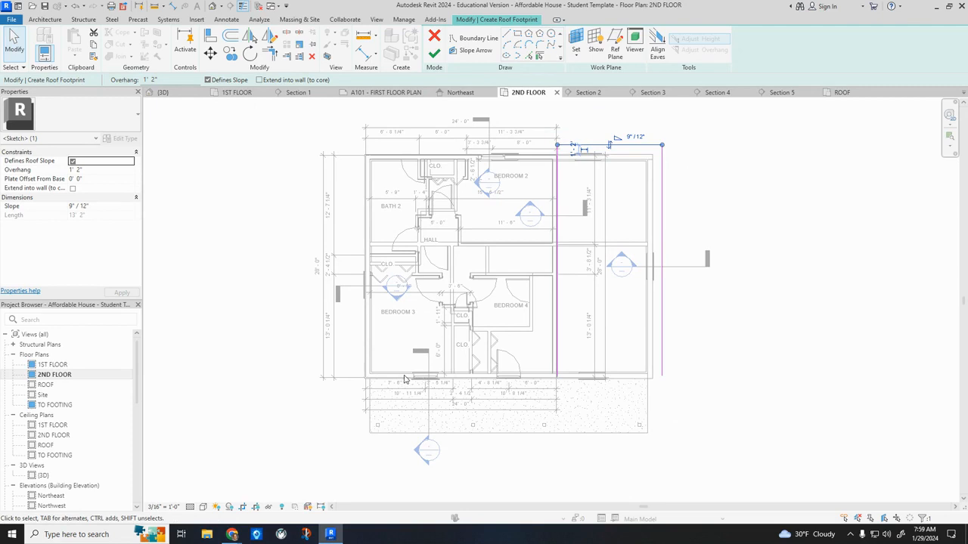
click(539, 57)
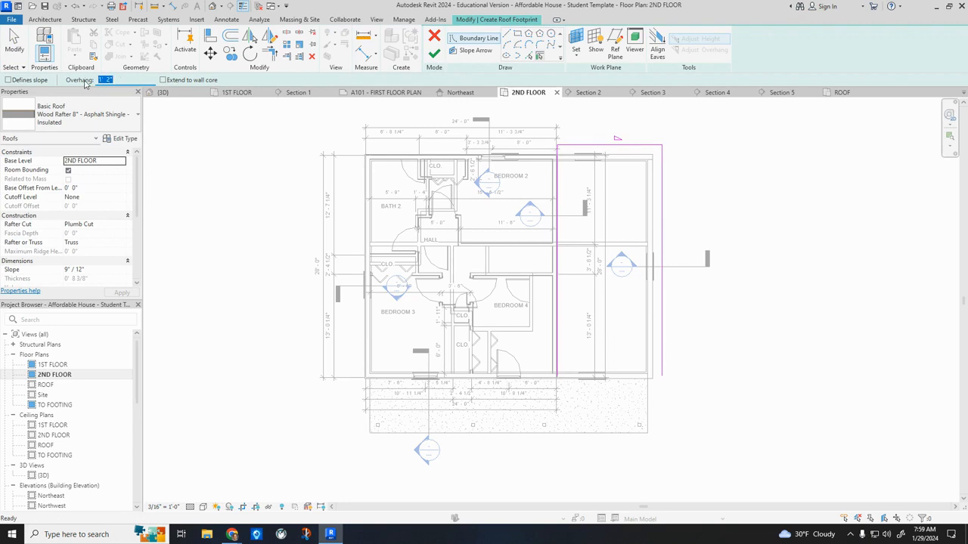
click(466, 382)
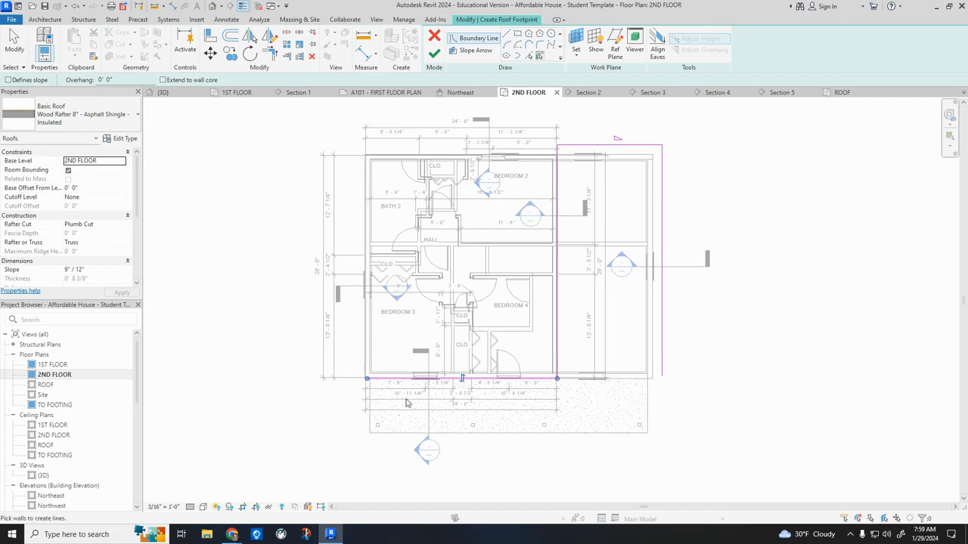
Draw a non-sloping boundary line about 7' long from the second-story front wall's outer corner to the porch's front edge.
scroll(371, 392, up, 3)
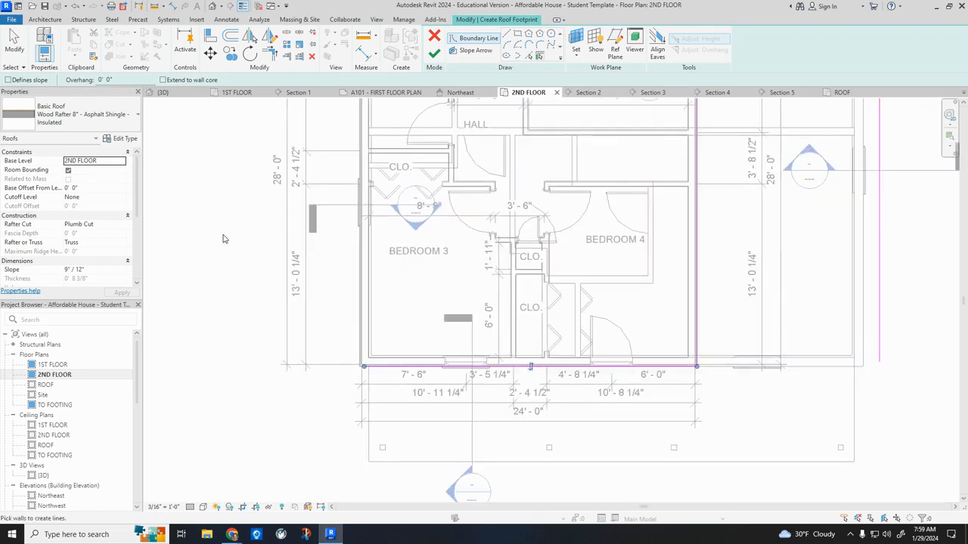
click(508, 37)
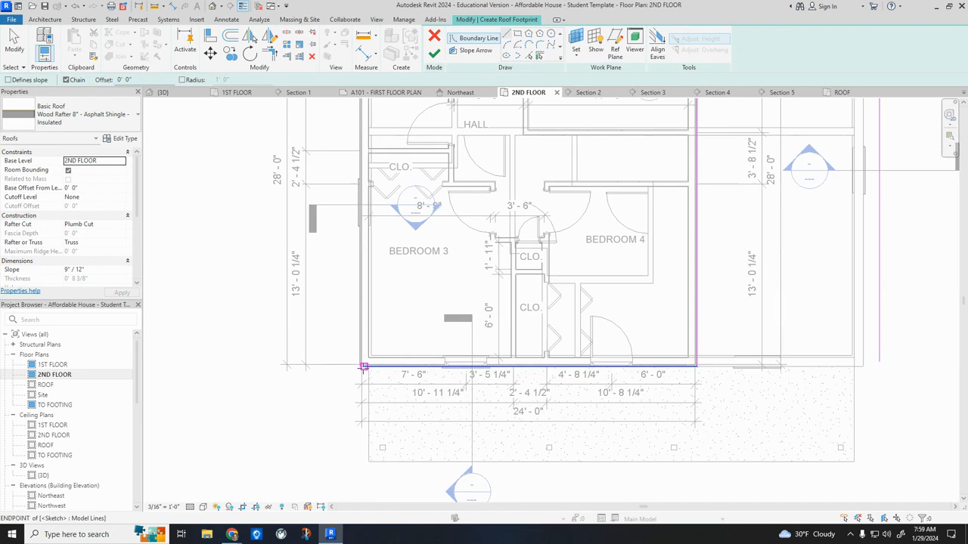
click(364, 367)
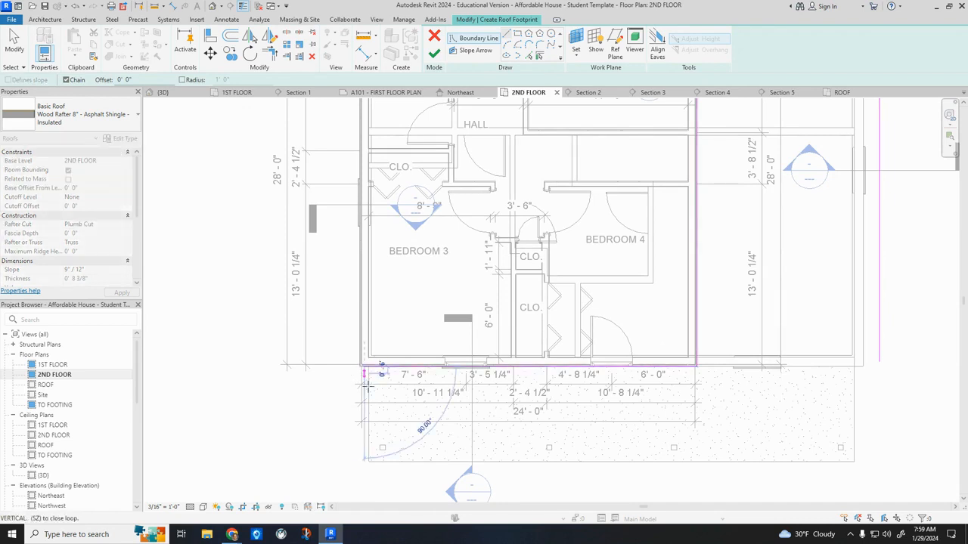
scroll(366, 461, up, 3)
click(366, 460)
key(Escape)
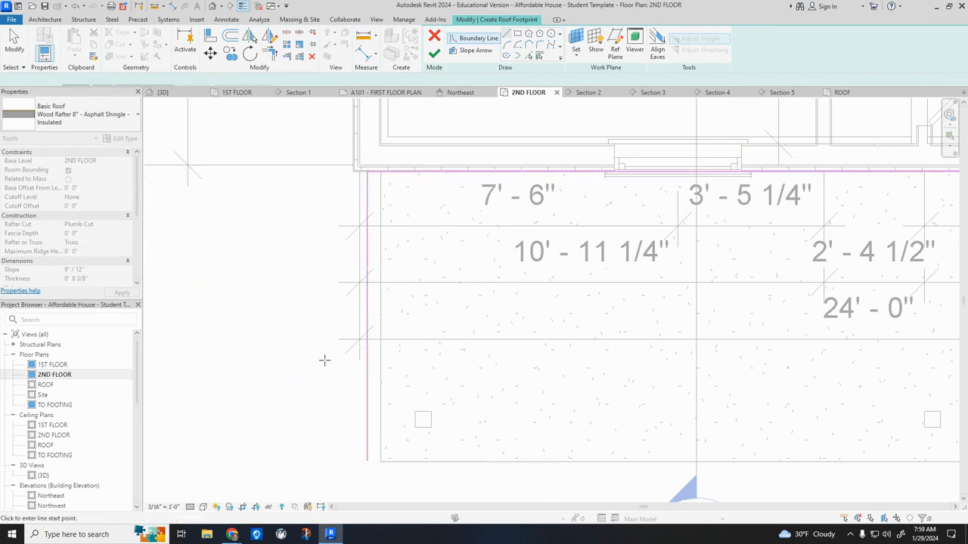
Draw a slope-defining boundary line about 37' 2" long along the porch front, ending in line with the outer side roof edge.
scroll(313, 339, down, 2)
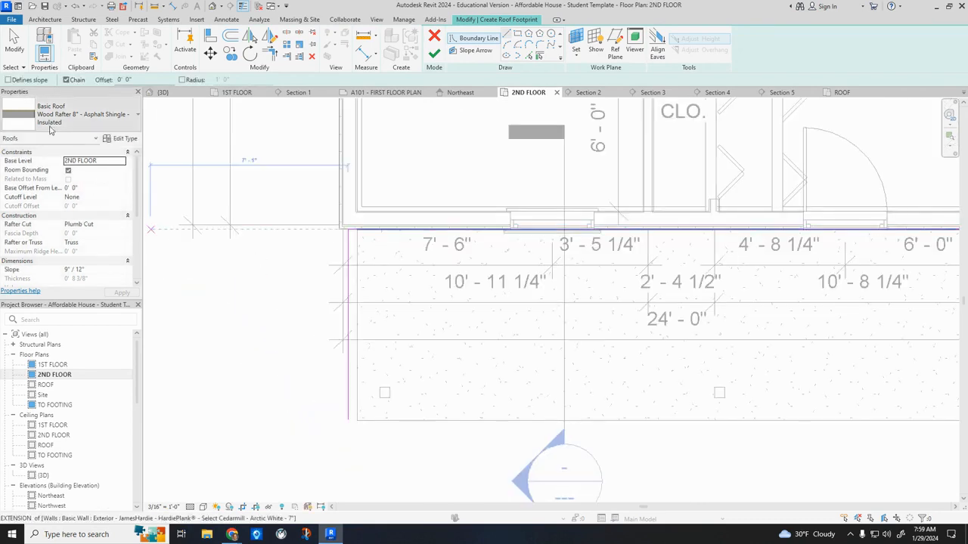
click(8, 80)
click(347, 420)
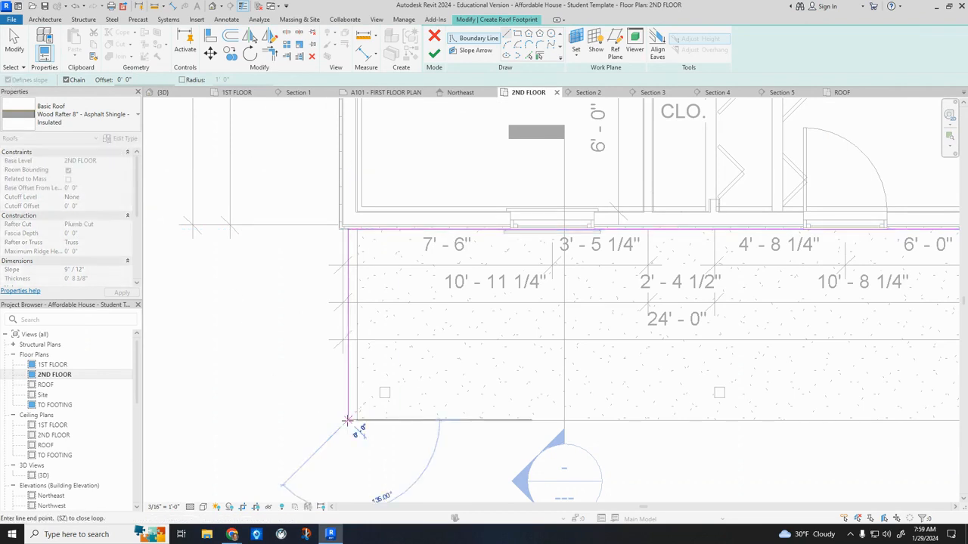
scroll(355, 420, down, 2)
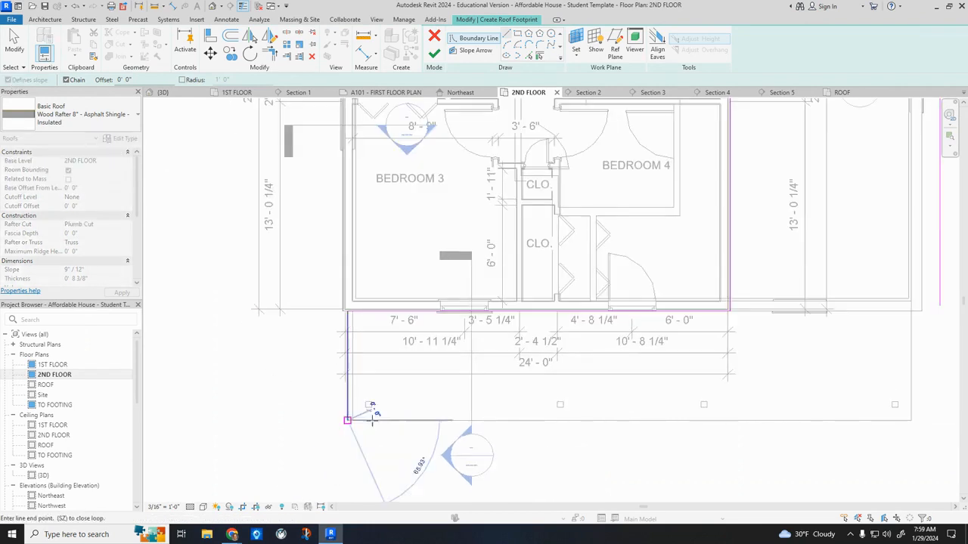
click(940, 415)
scroll(539, 246, down, 2)
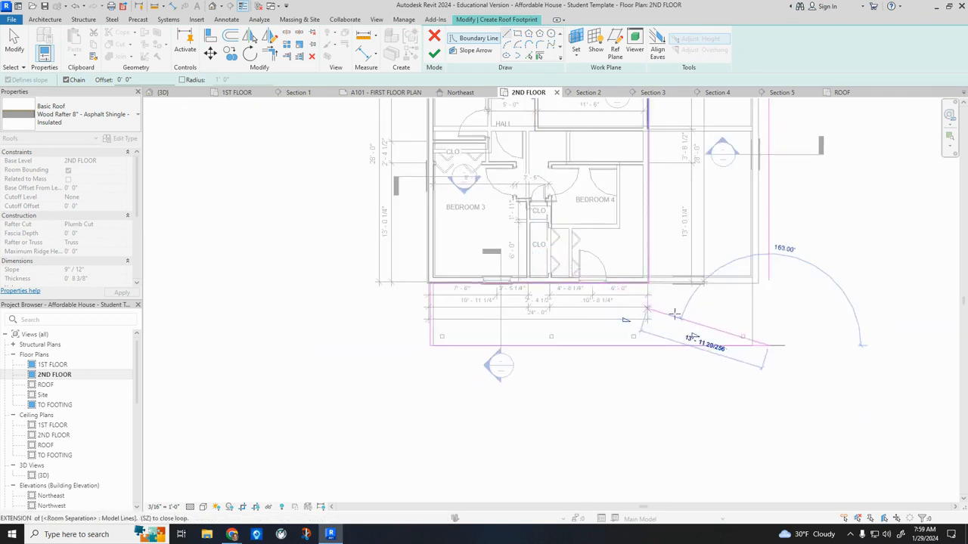
key(Escape)
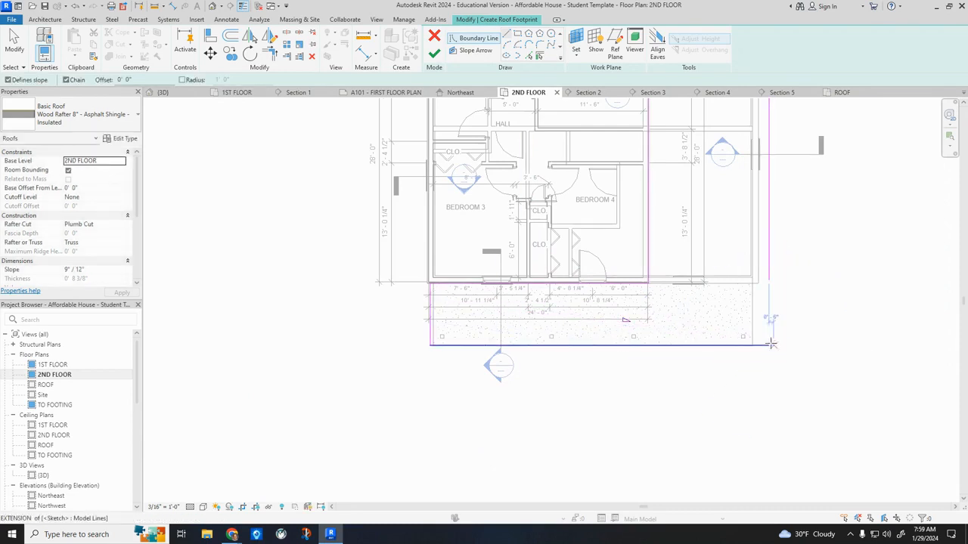
Close the roof footprint with a non-sloping line from the outer side edge to the end of the porch's front boundary.
click(8, 79)
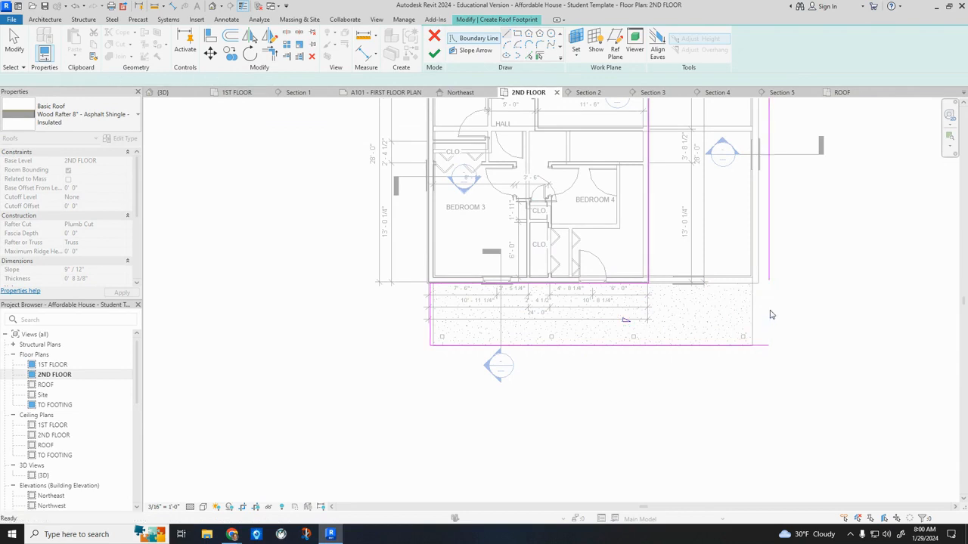
click(769, 281)
click(769, 345)
key(Escape)
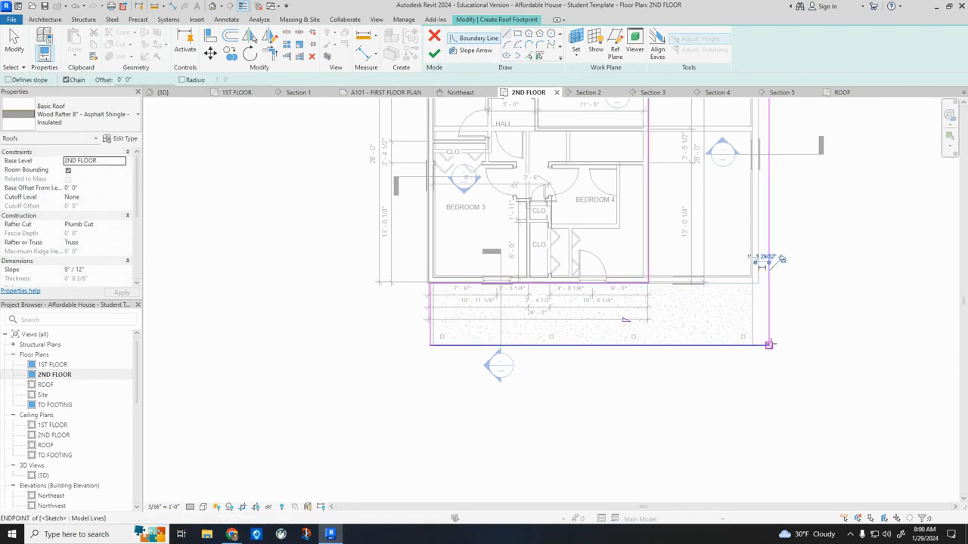
scroll(808, 308, down, 2)
middle_drag(845, 311, 707, 321)
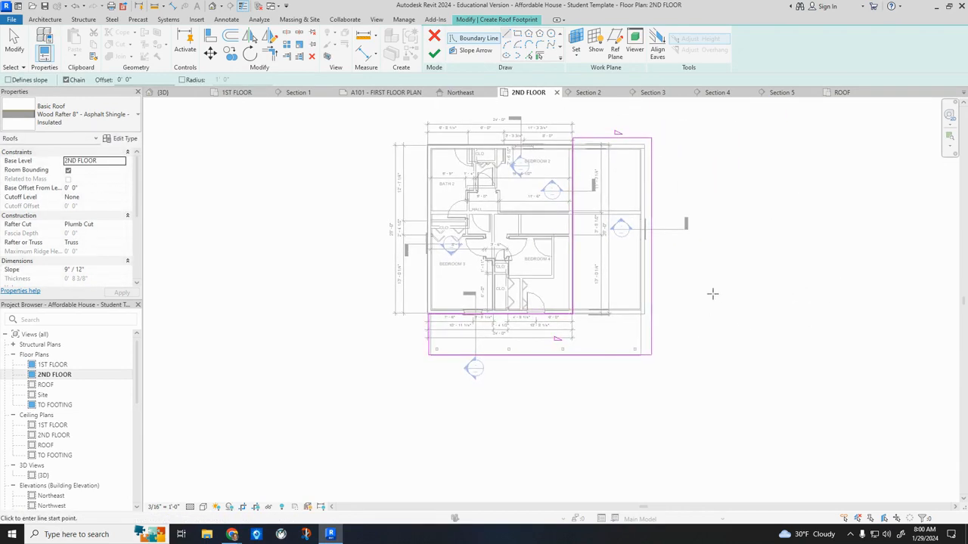
key(Escape)
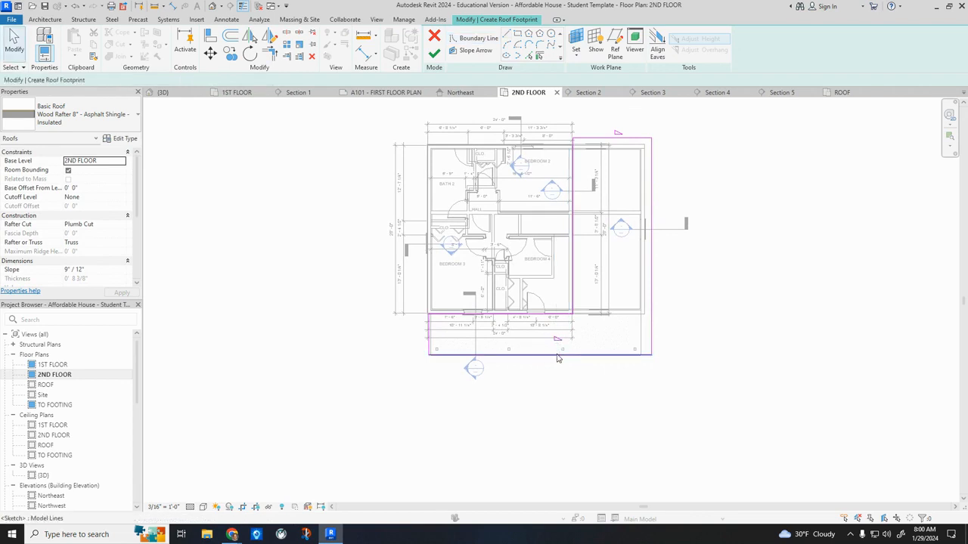
Set the slope of the porch's front roof edge to 4" / 12".
click(558, 354)
click(571, 338)
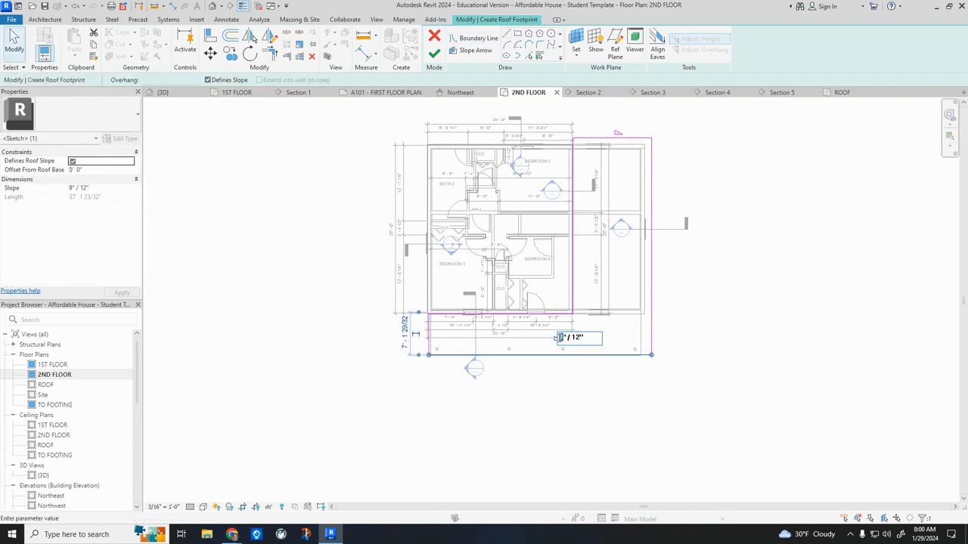
text(4)
key(Return)
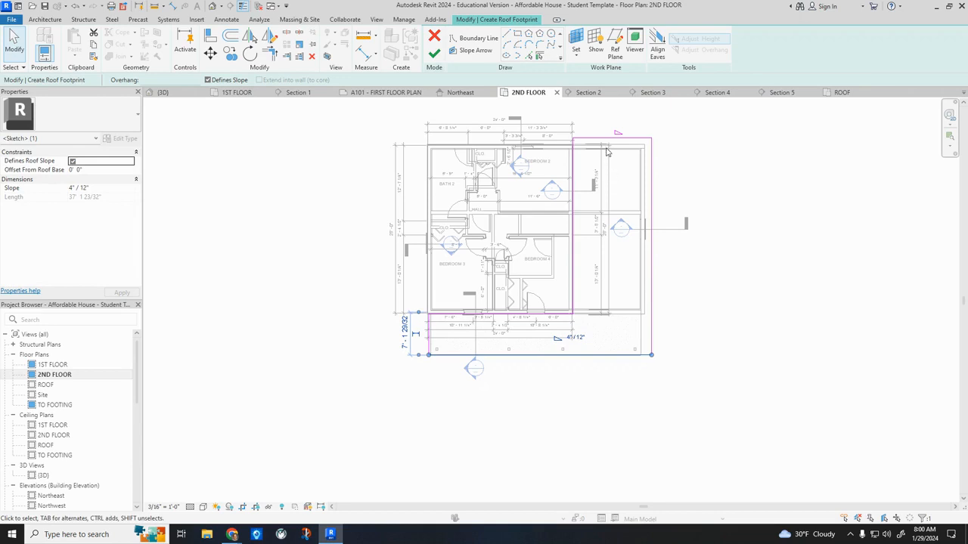
Set the slope of the lower side roof's rear edge to 4" / 12", finish the roof footprint and check it in 3D.
click(609, 140)
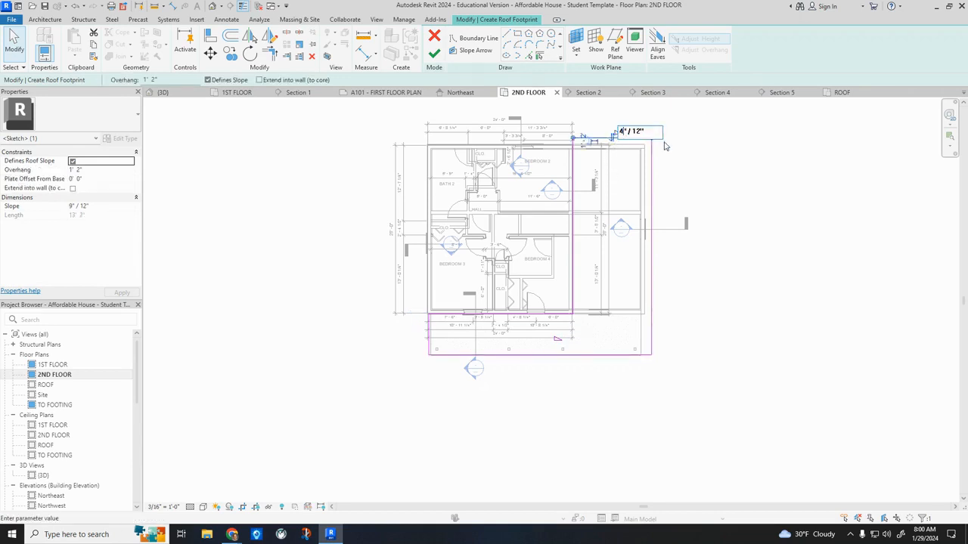
key(Return)
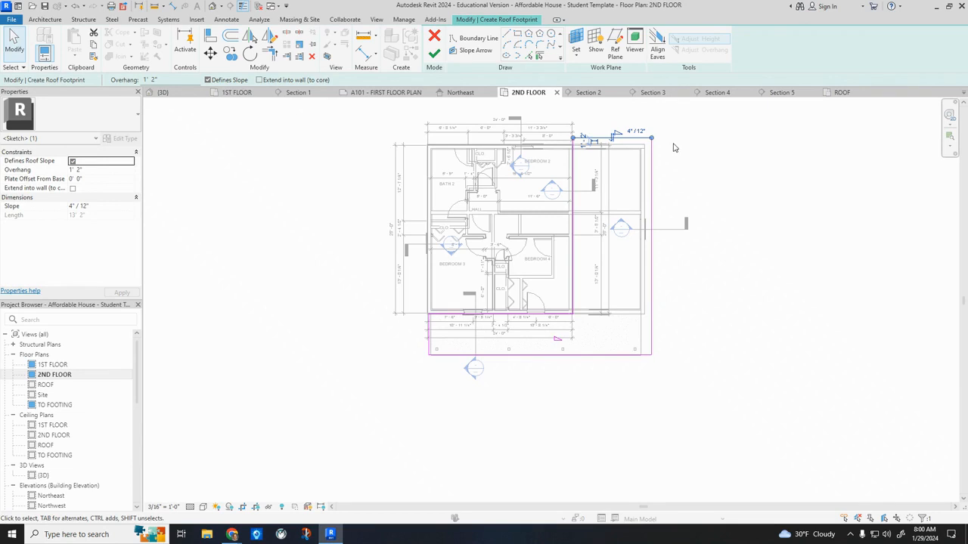
click(435, 54)
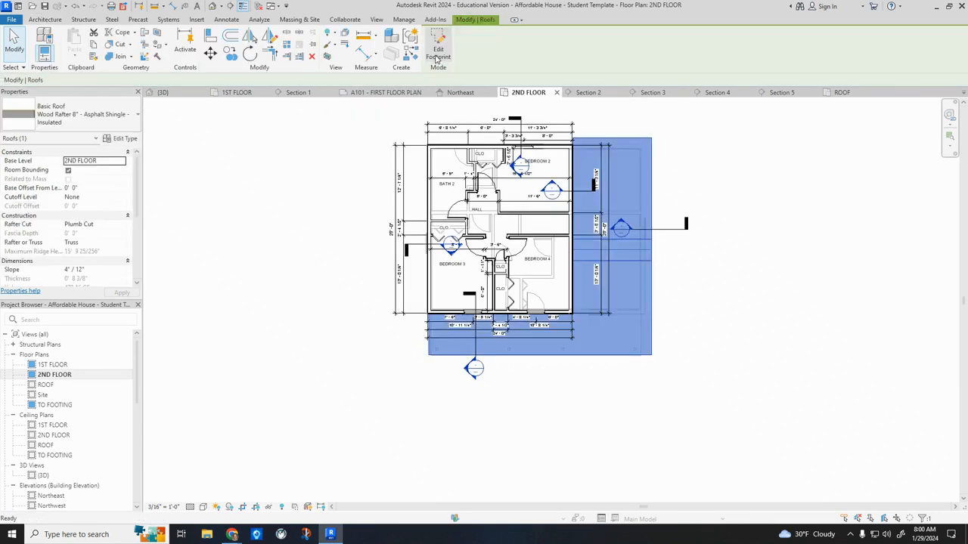
click(209, 6)
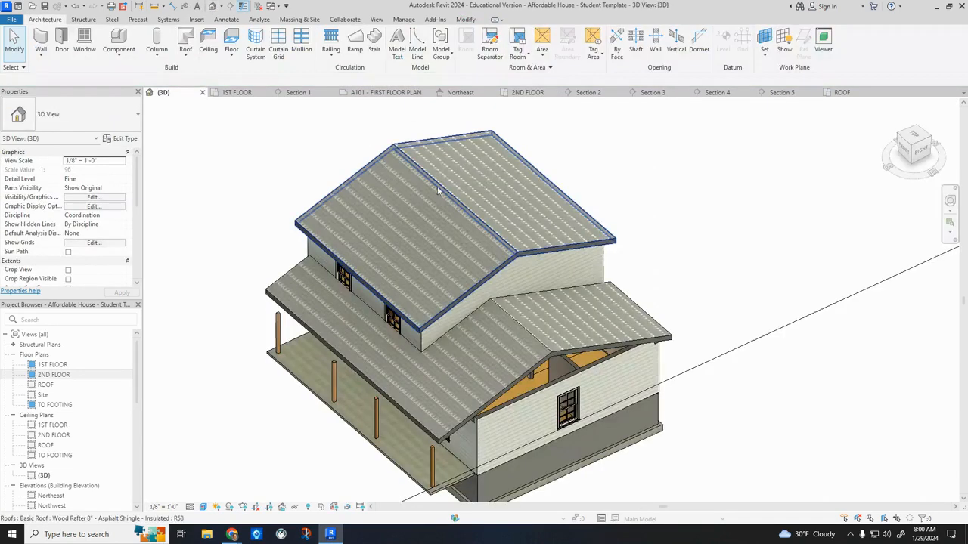
shift+middle_drag(734, 362, 657, 197)
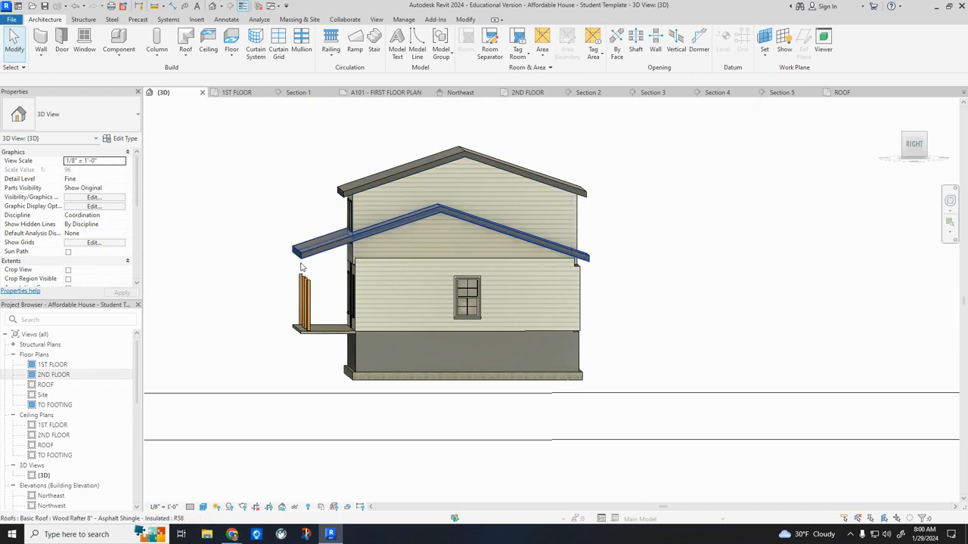
Edit the lower roof's footprint from the 2ND FLOOR plan, setting the porch front edge's offset from the roof base to -2' 9".
double_click(47, 375)
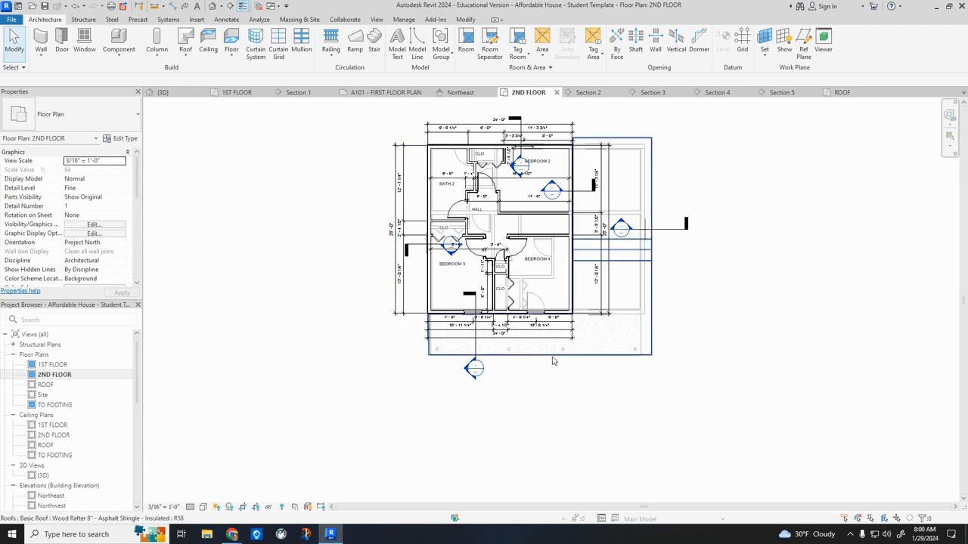
double_click(559, 361)
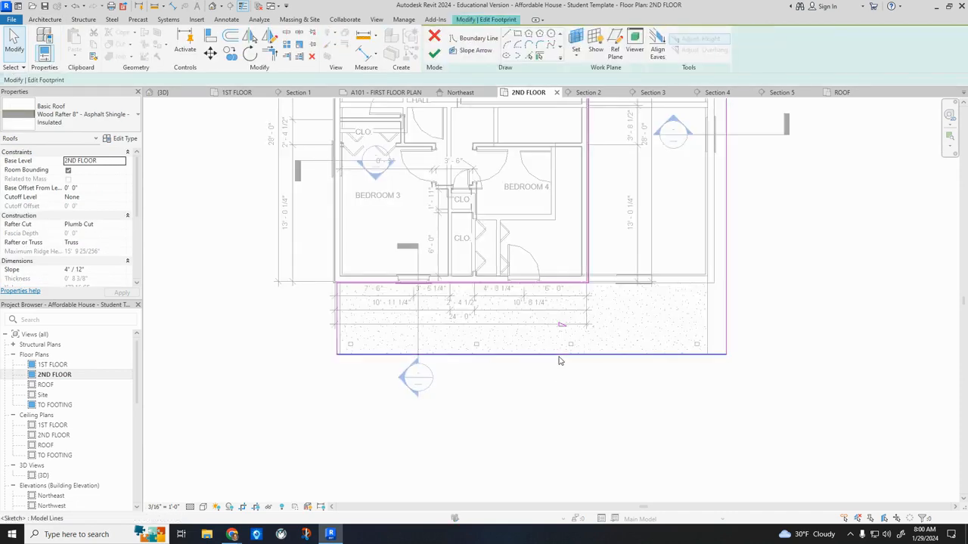
click(560, 360)
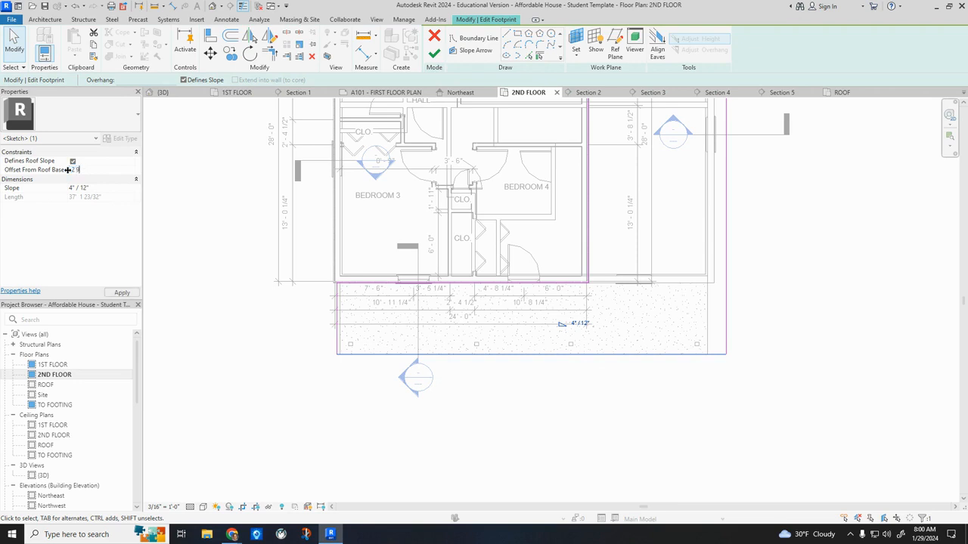
click(126, 290)
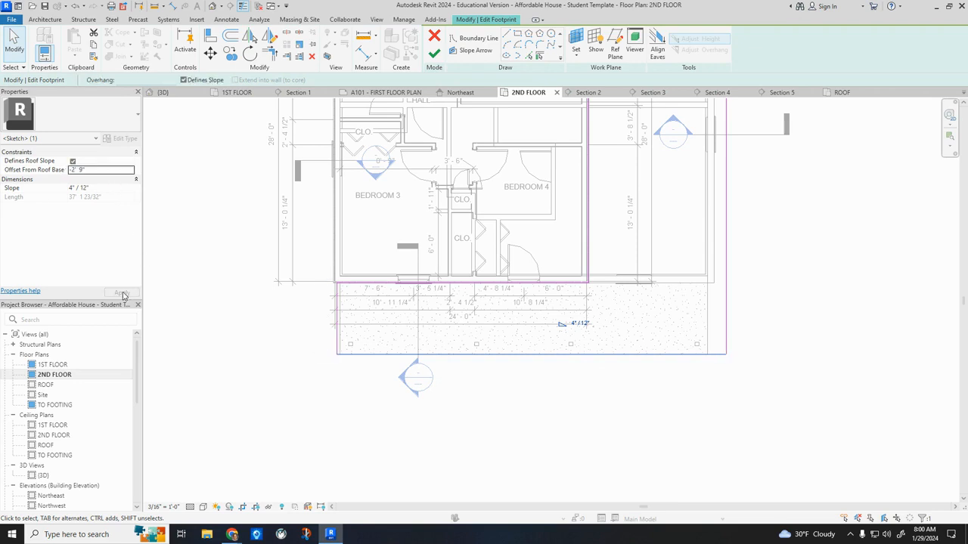
click(434, 55)
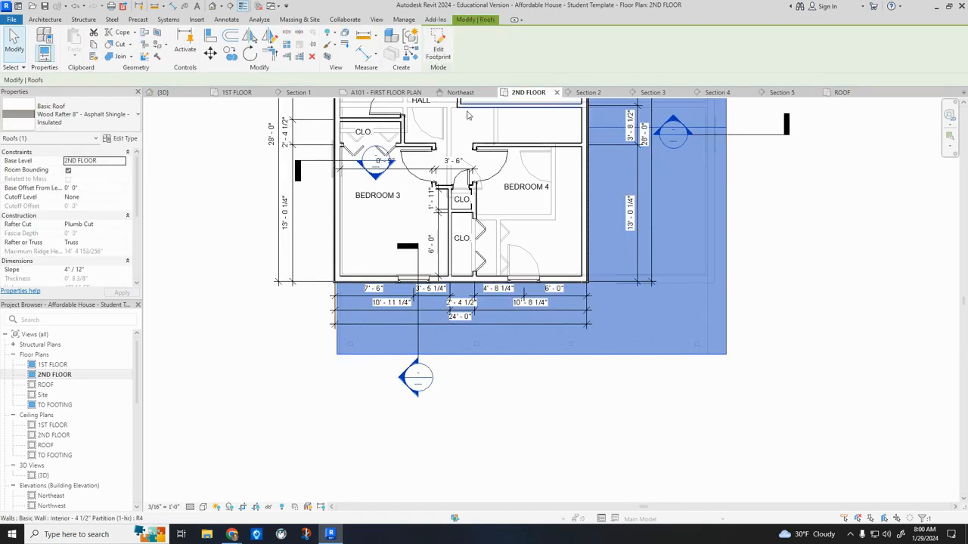
click(213, 7)
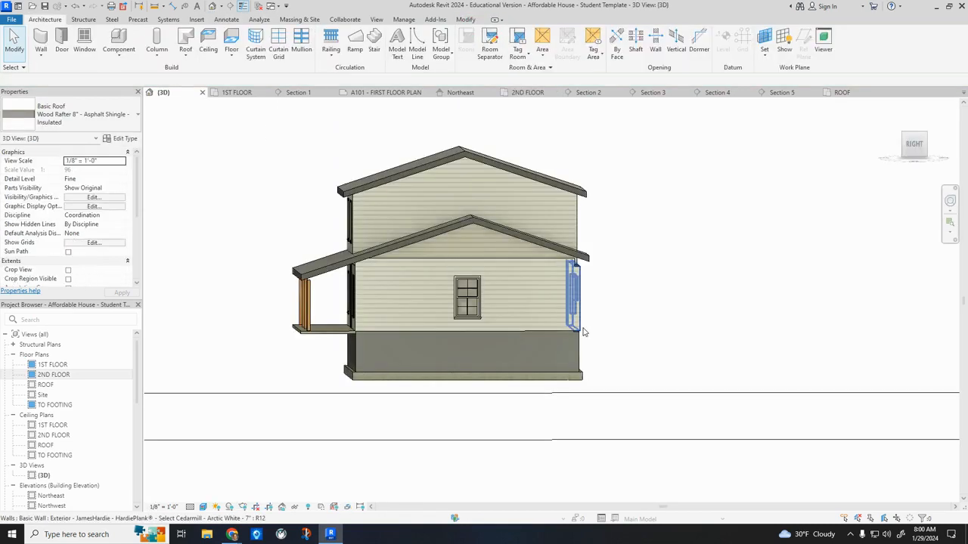
Attach the tops of the chained first-floor exterior walls to the lower roof, unjoining any elements that cannot stay joined.
scroll(471, 262, up, 2)
shift+middle_drag(505, 265, 507, 352)
shift+middle_drag(478, 179, 592, 365)
scroll(500, 209, down, 2)
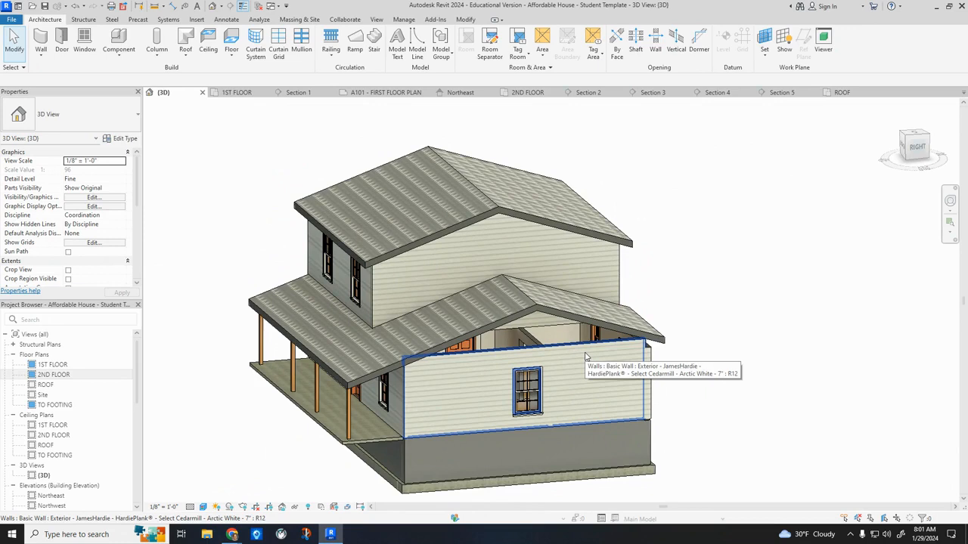
key(Tab)
click(585, 357)
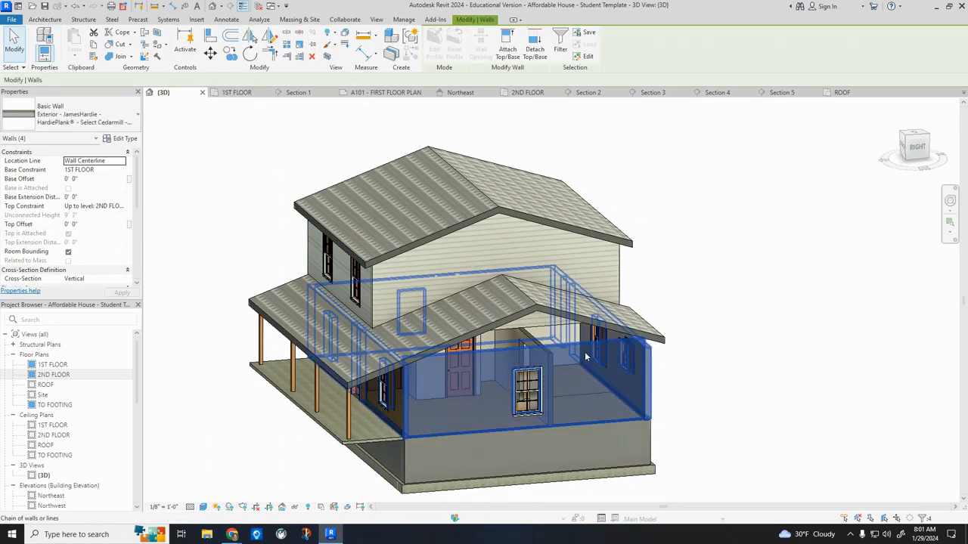
click(507, 47)
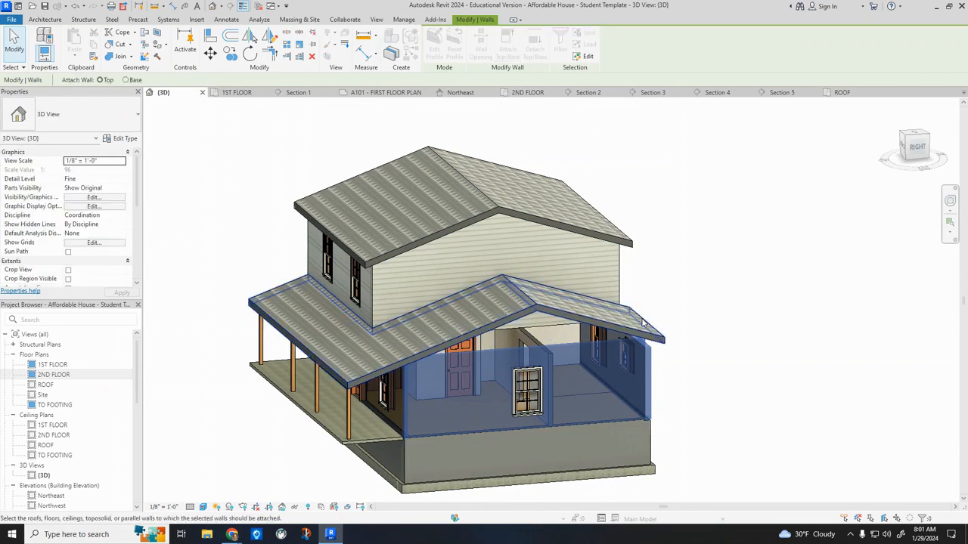
click(603, 326)
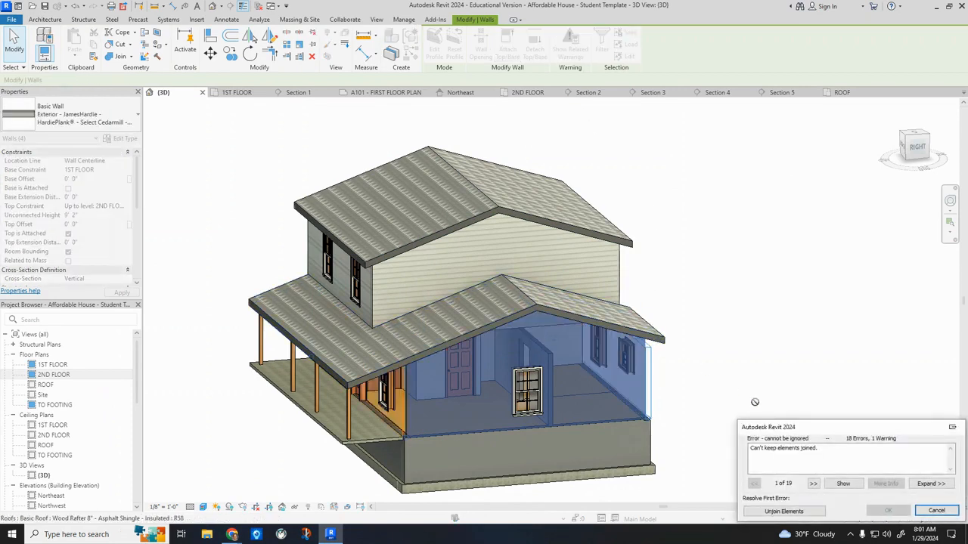
click(798, 514)
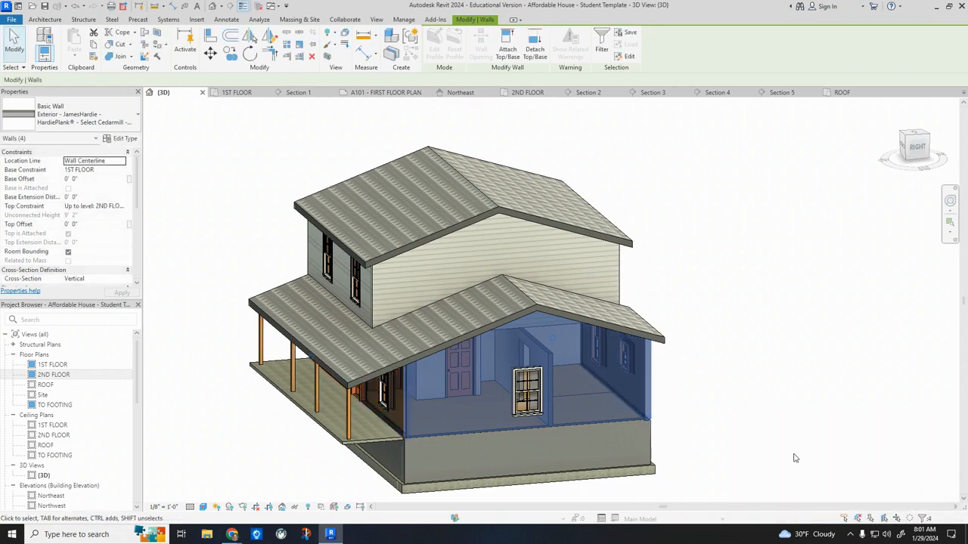
key(Escape)
Examine the first-floor wall corners and the porch roof's ends in the 3D view.
shift+middle_drag(754, 381, 551, 395)
shift+middle_drag(827, 348, 801, 399)
scroll(783, 299, up, 3)
shift+middle_drag(840, 373, 469, 327)
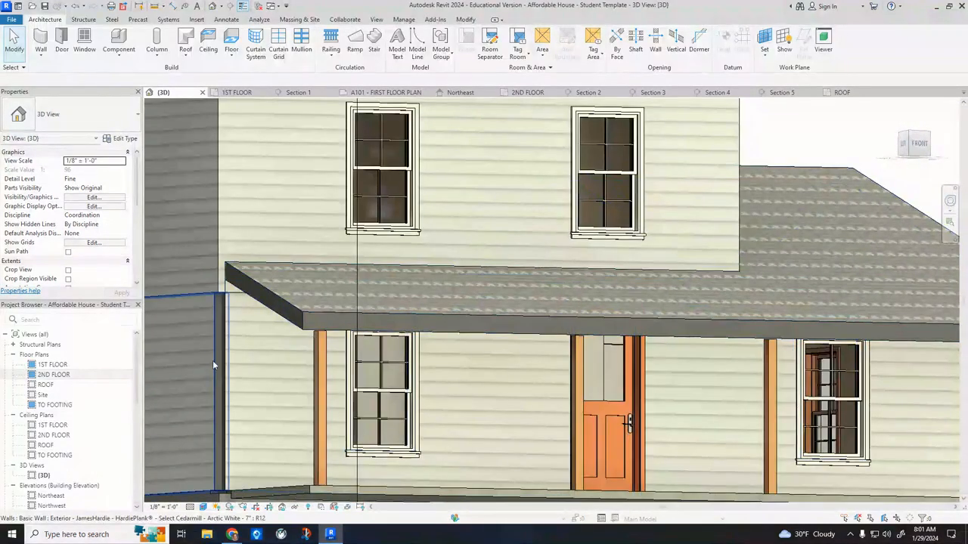
scroll(201, 403, up, 1)
middle_drag(201, 404, 298, 283)
scroll(283, 366, down, 2)
shift+middle_drag(579, 378, 421, 418)
scroll(625, 400, down, 2)
shift+middle_drag(499, 398, 621, 400)
In the 1ST FLOOR plan, extend the front wall's end to meet the living room's side wall, unjoining conflicting elements.
double_click(51, 365)
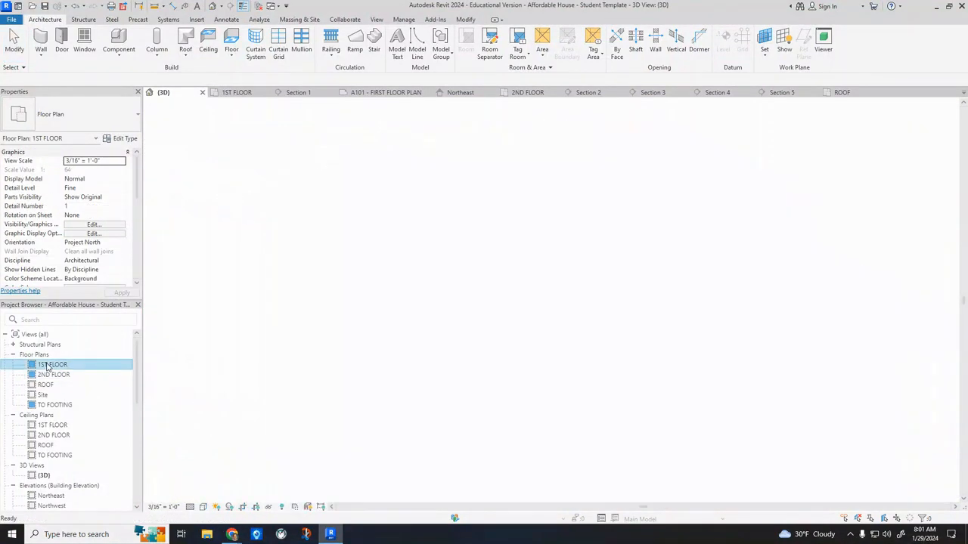
scroll(616, 483, up, 5)
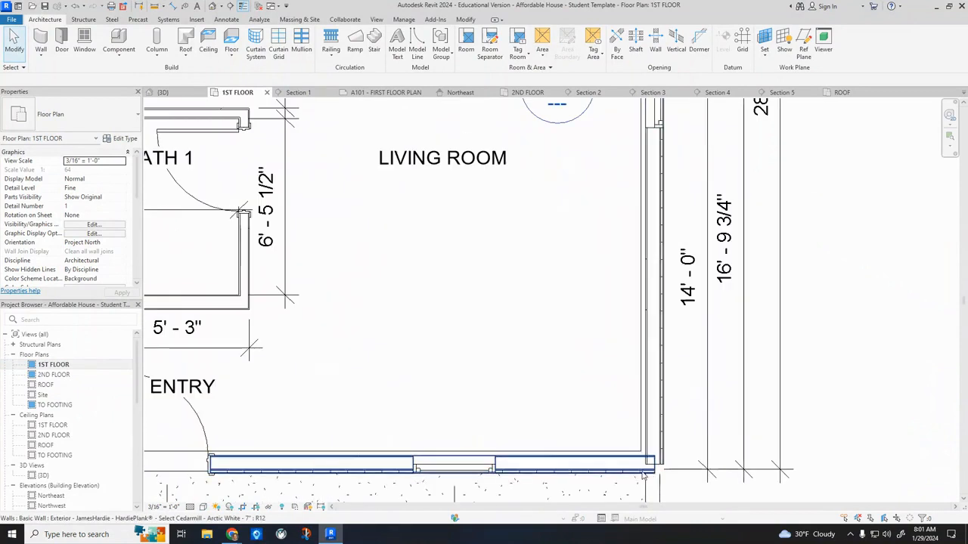
click(643, 465)
scroll(660, 468, up, 4)
drag(659, 463, 664, 458)
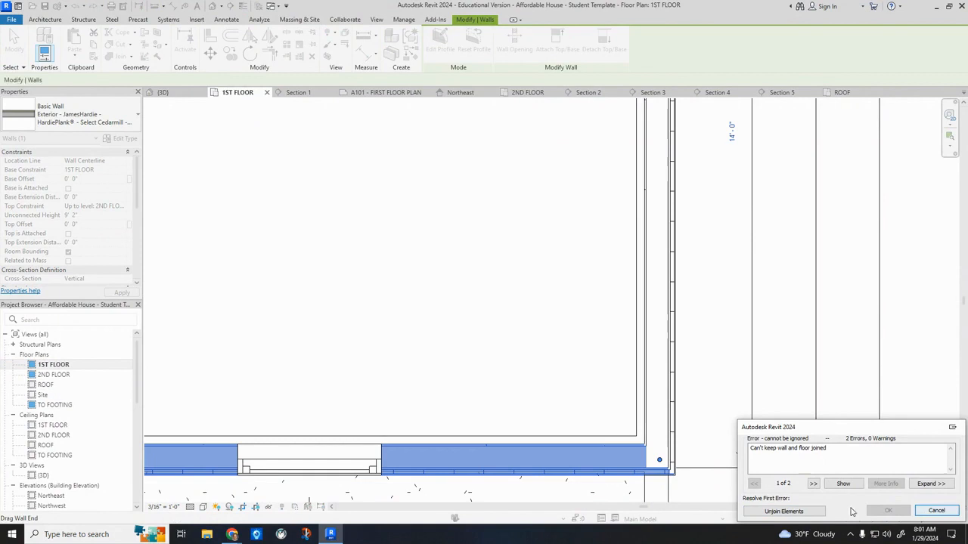
click(783, 511)
key(Escape)
Check the opposite front corner at Bedroom 1 in plan, and examine the front of the house in 3D.
scroll(725, 431, down, 5)
scroll(741, 451, down, 4)
scroll(454, 458, up, 5)
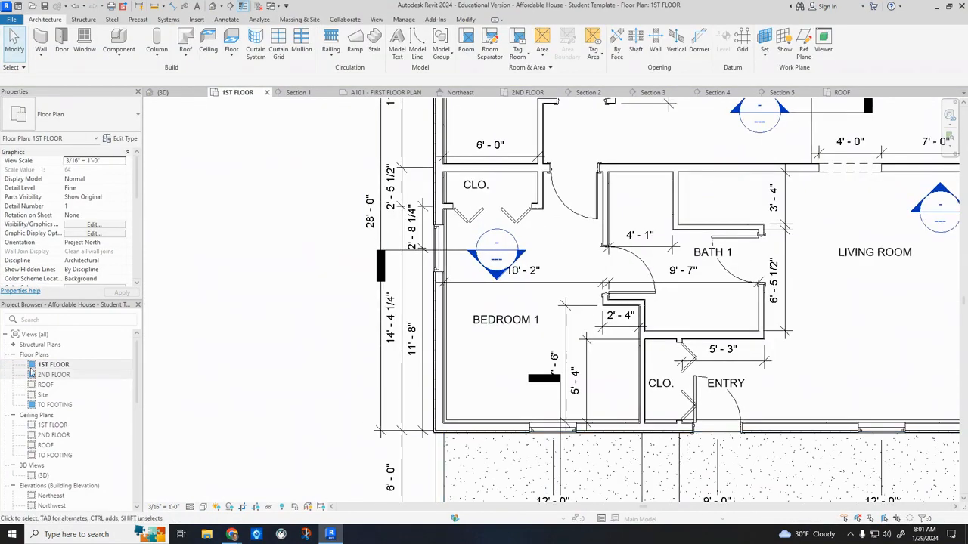
click(211, 6)
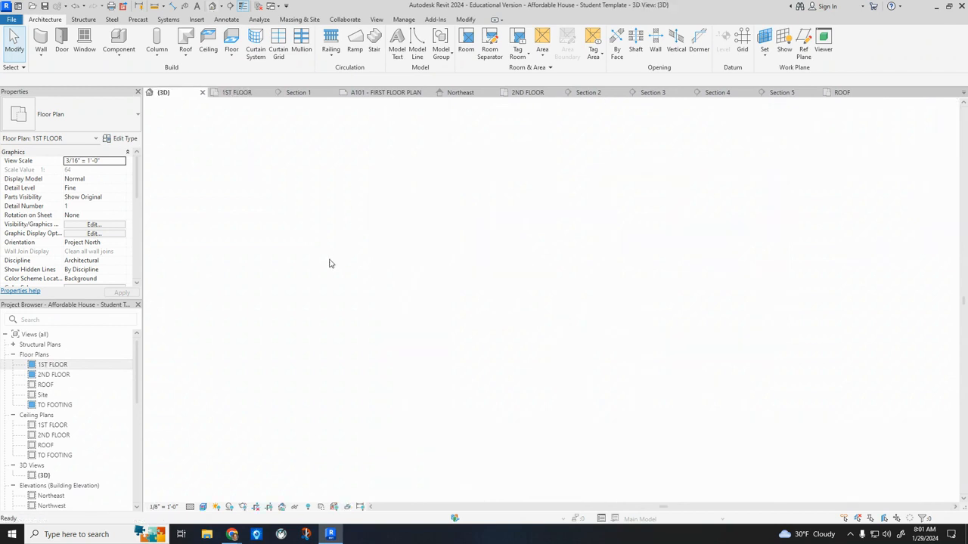
scroll(423, 276, down, 3)
shift+middle_drag(701, 367, 605, 369)
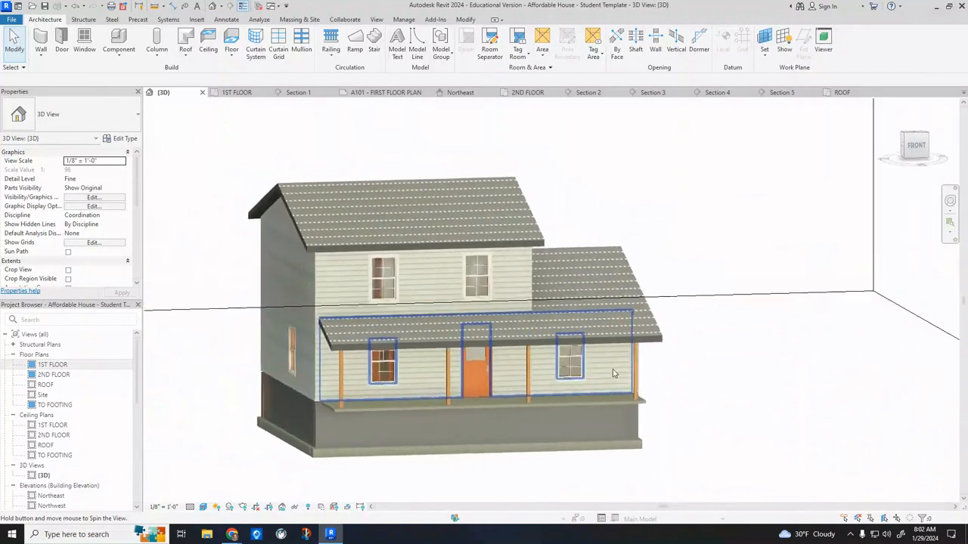
scroll(314, 387, up, 5)
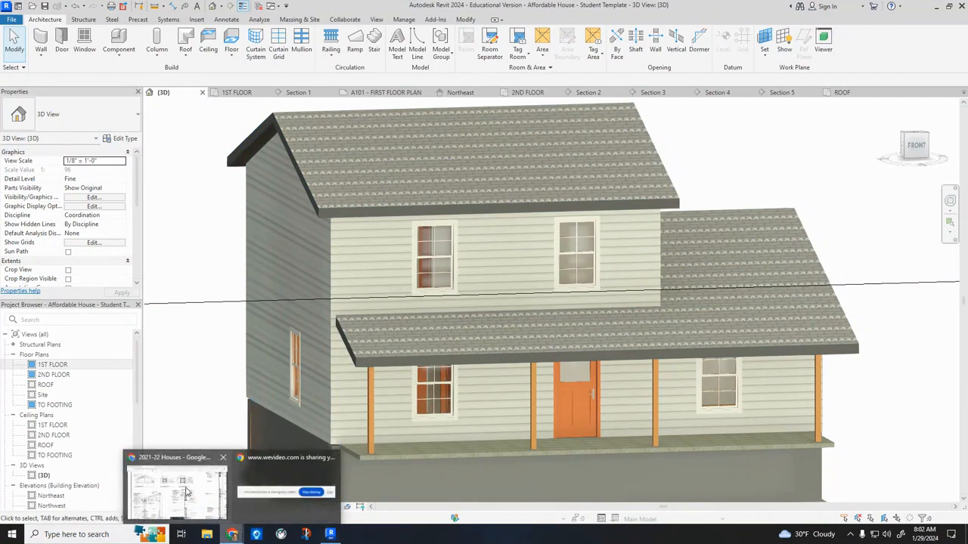
Switch to Google Drive in Chrome, open T-1.pdf and enlarge the northwest elevation to study the porch roof.
click(233, 535)
click(19, 80)
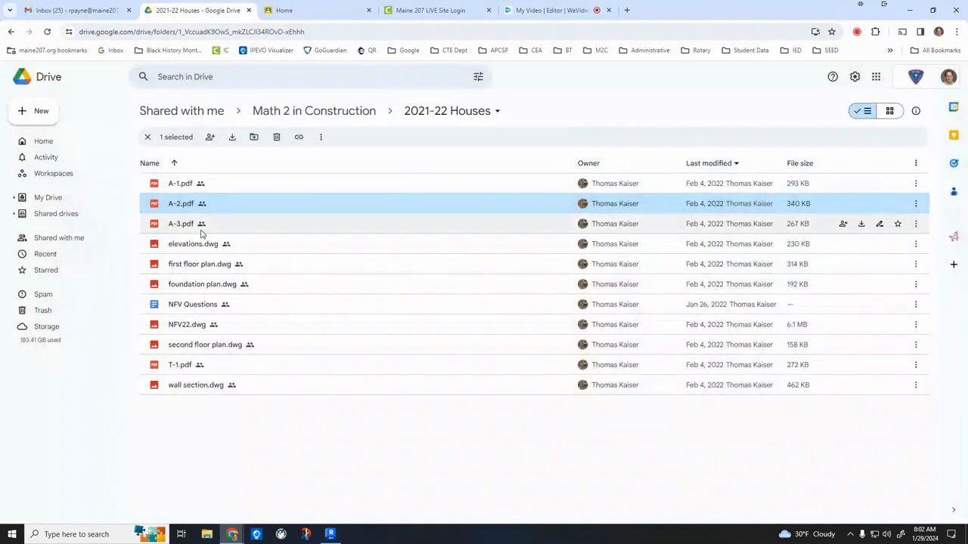
double_click(180, 367)
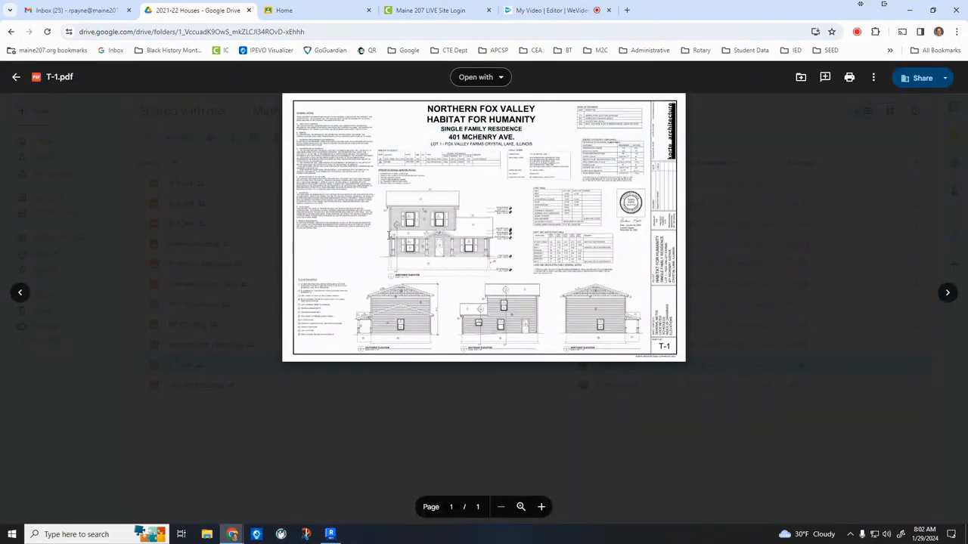
click(542, 507)
click(541, 508)
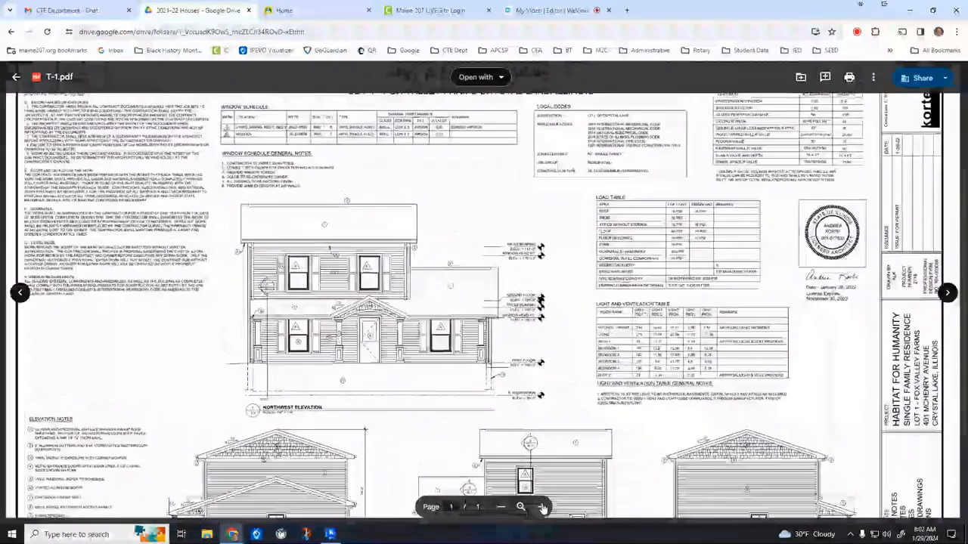
click(541, 507)
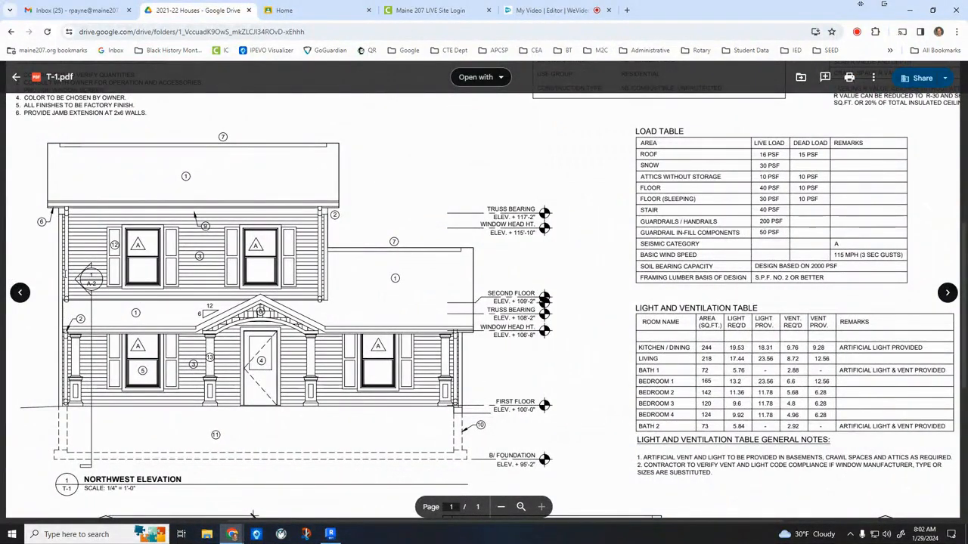
Return to Revit and edit the lower roof's footprint, moving the porch's Bedroom 3 side boundary flush with the second-floor wall's exterior face.
click(331, 536)
shift+middle_drag(444, 402, 425, 415)
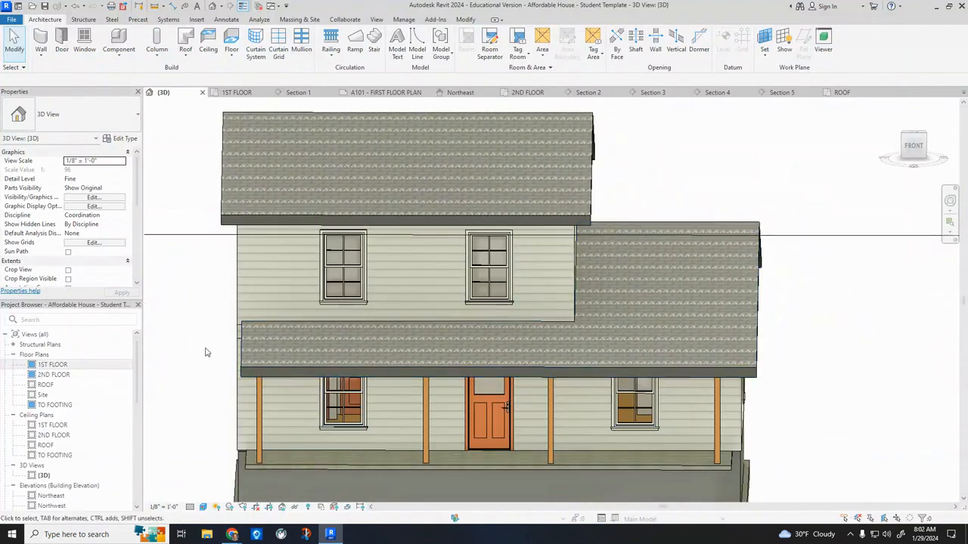
double_click(53, 375)
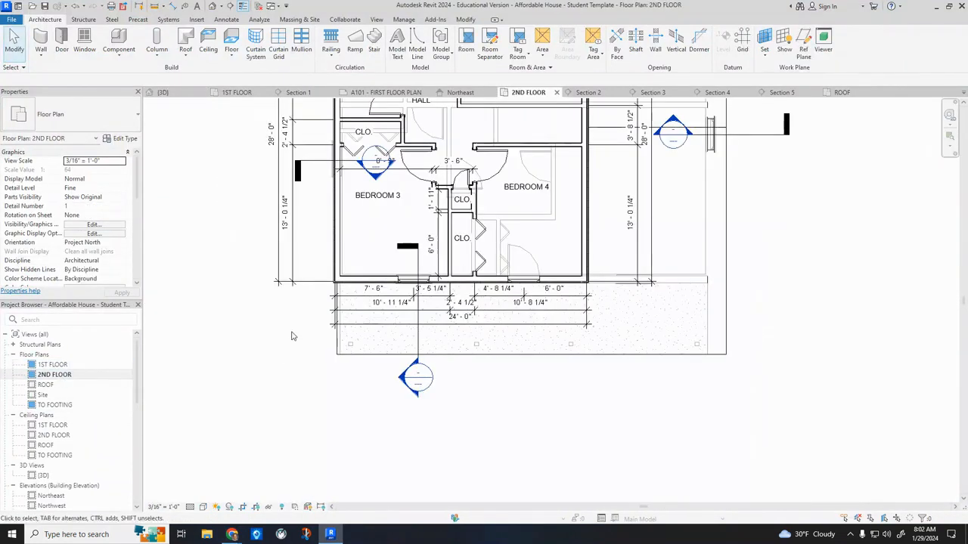
double_click(378, 355)
click(339, 338)
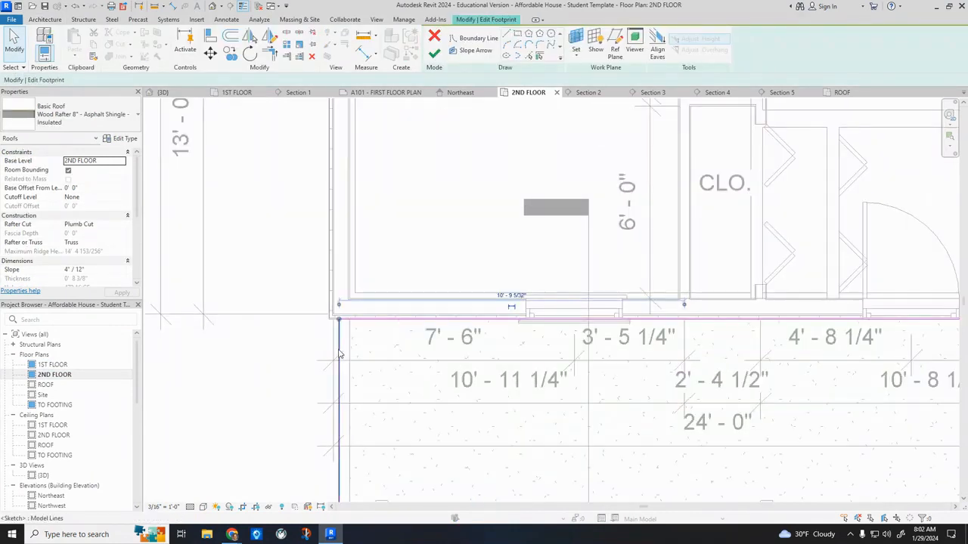
scroll(277, 260, down, 3)
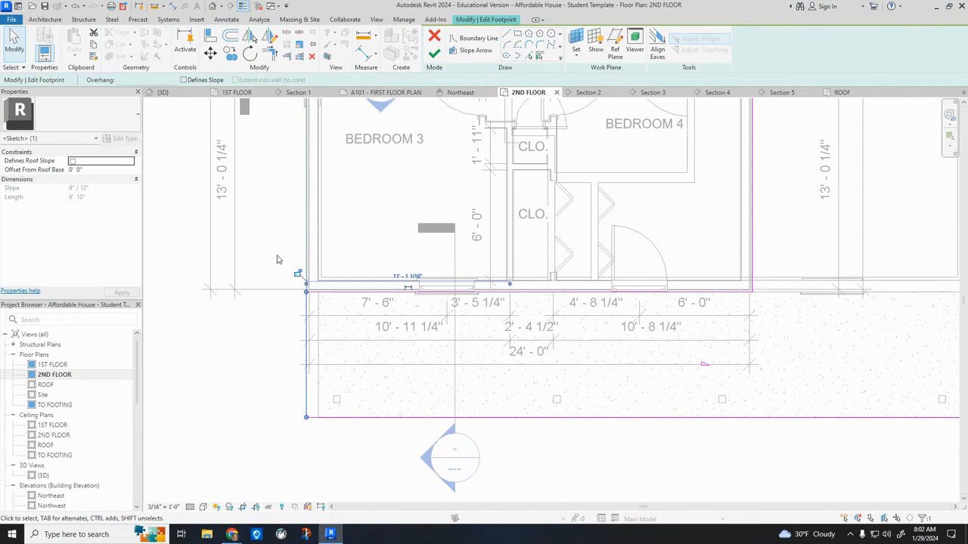
click(434, 53)
Finish the lower roof's footprint edit and remove the 2ND FLOOR plan's underlay by setting its base level to None.
scroll(652, 337, down, 5)
click(635, 333)
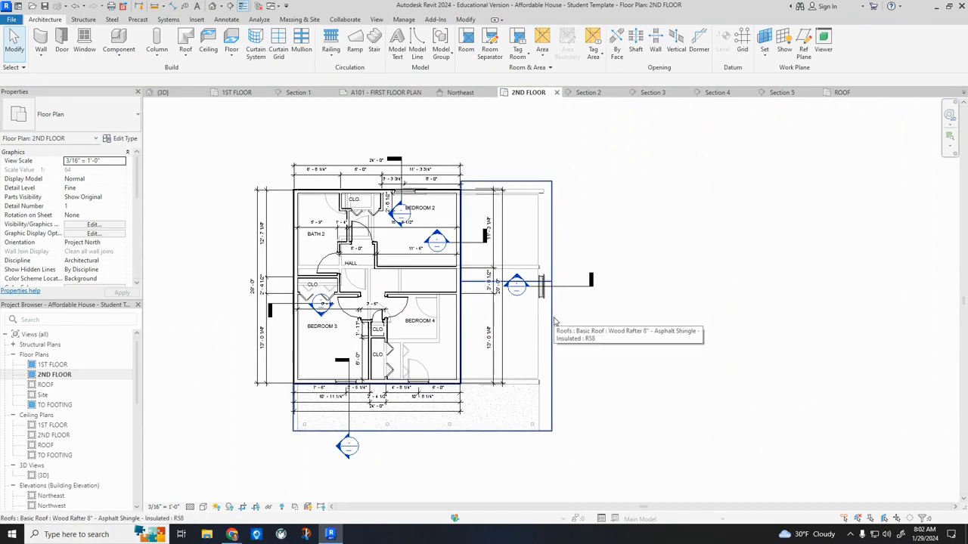
scroll(119, 254, down, 3)
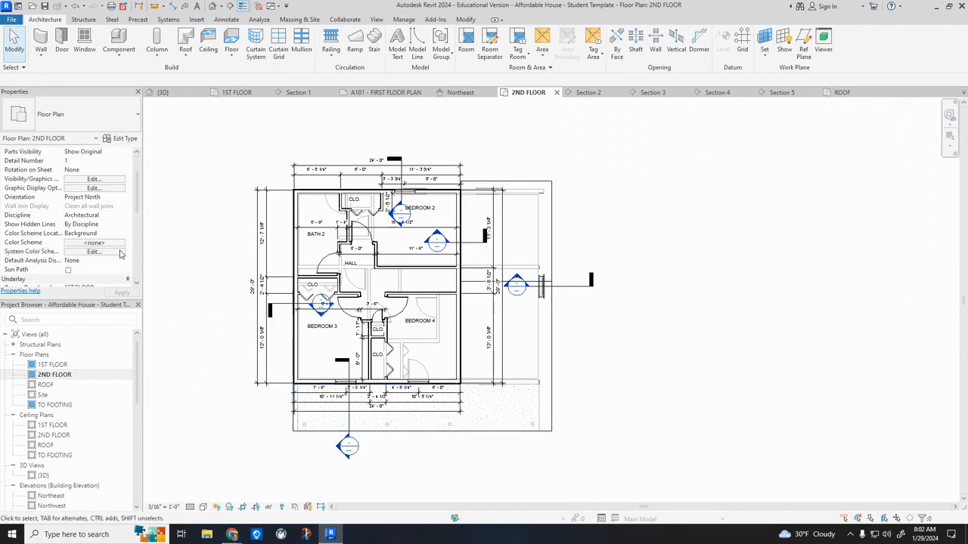
click(126, 236)
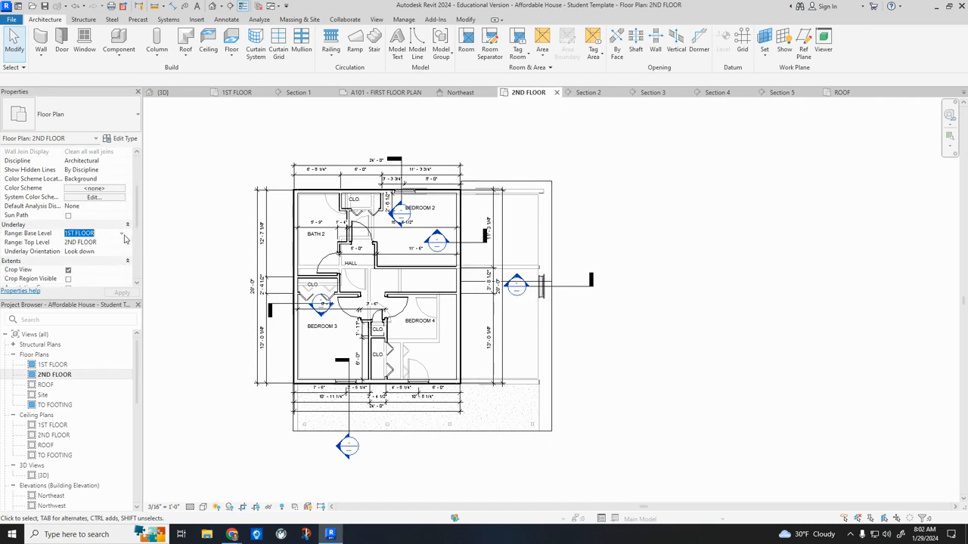
click(122, 235)
click(104, 243)
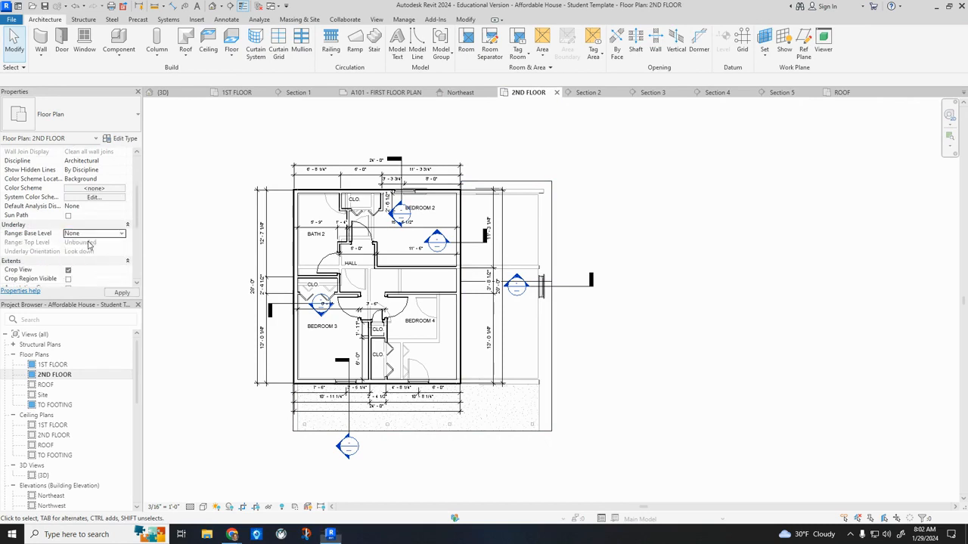
click(121, 292)
click(463, 431)
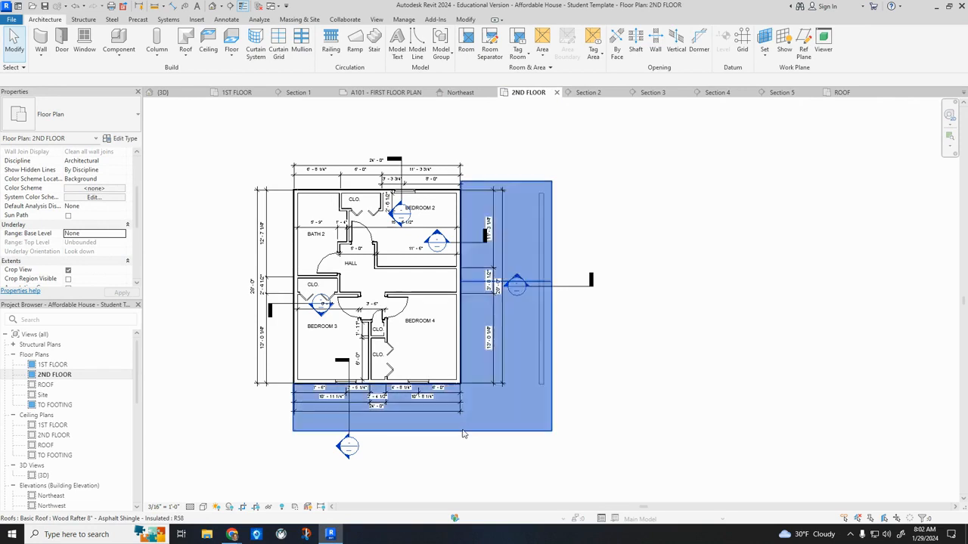
right_click(463, 431)
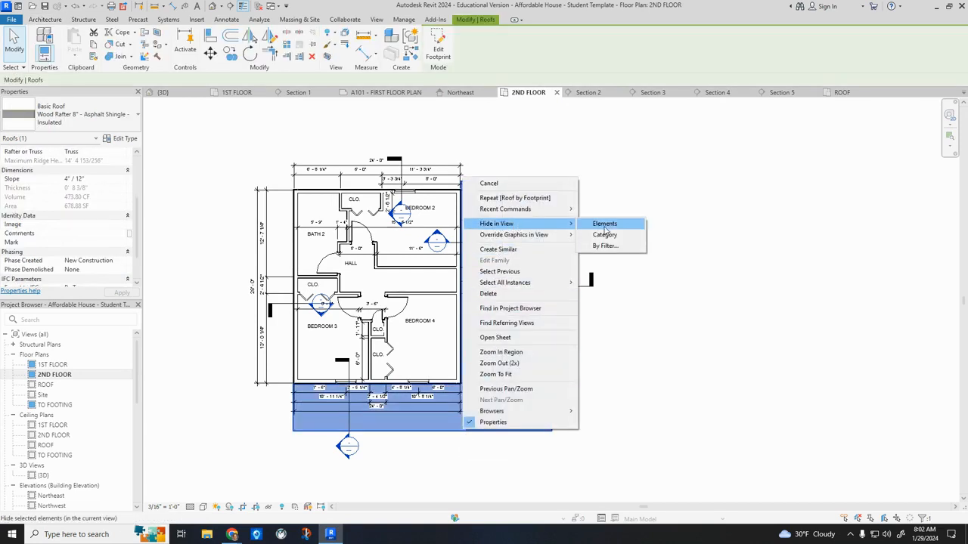
click(714, 298)
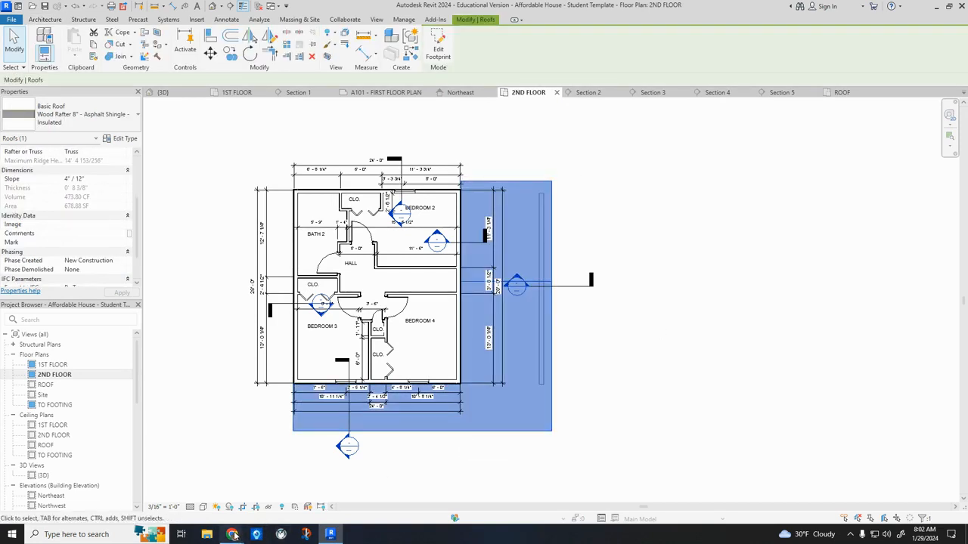
Switch to Google Drive in Chrome, leave T-1.pdf and open A-1.pdf to check the floor plans.
mouse_move(232, 534)
click(173, 484)
click(13, 77)
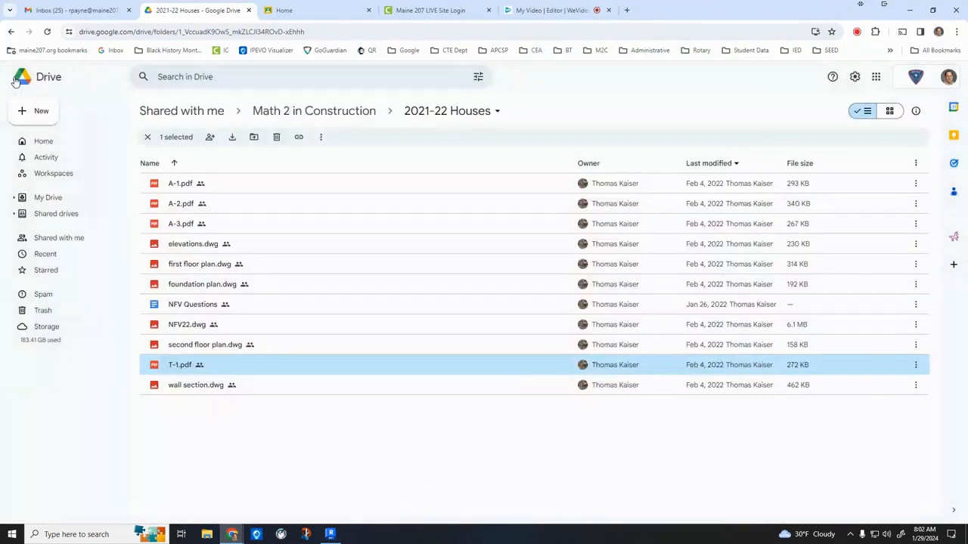
double_click(186, 212)
click(16, 77)
double_click(181, 183)
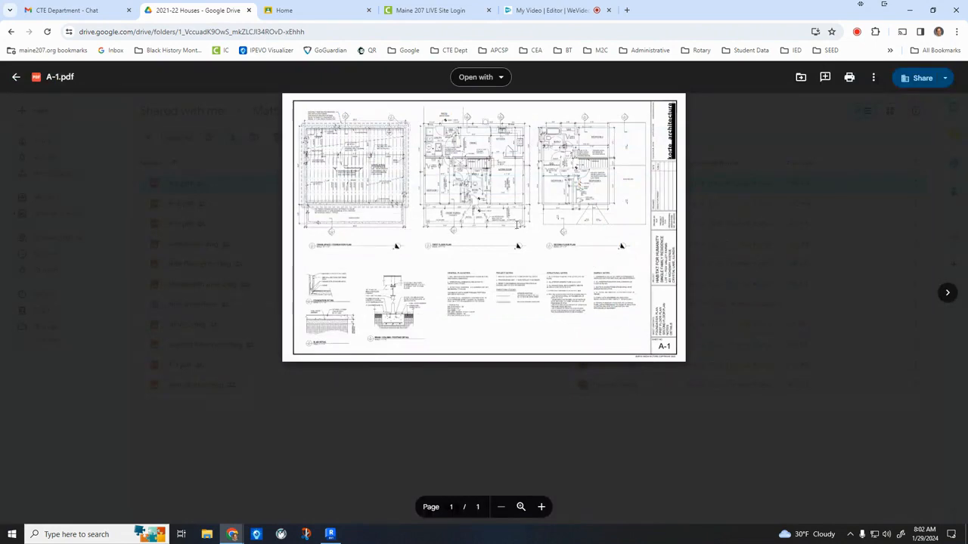
Return to Revit, check the 1ST FLOOR plan and examine the porch columns against the roof from the right side in 3D.
click(330, 534)
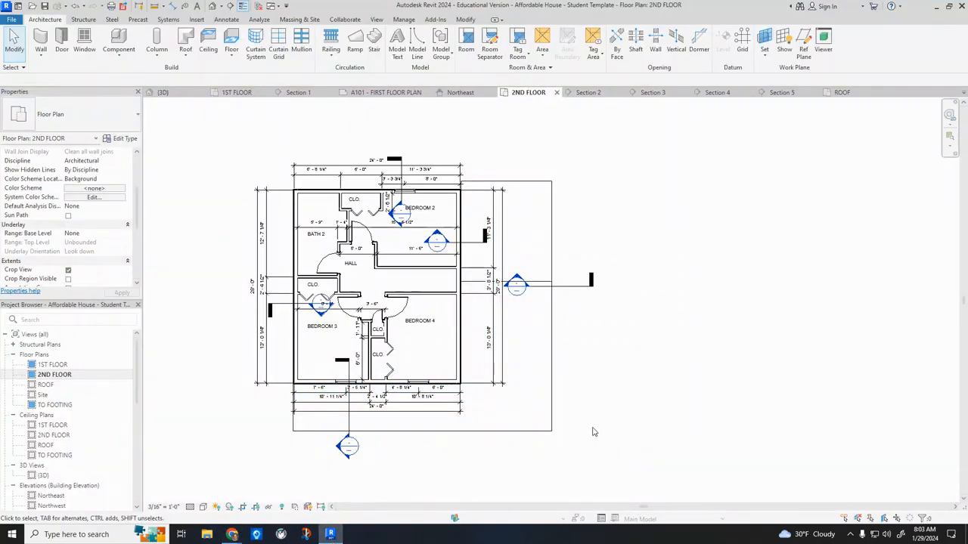
double_click(63, 366)
scroll(68, 368, down, 2)
scroll(189, 356, down, 5)
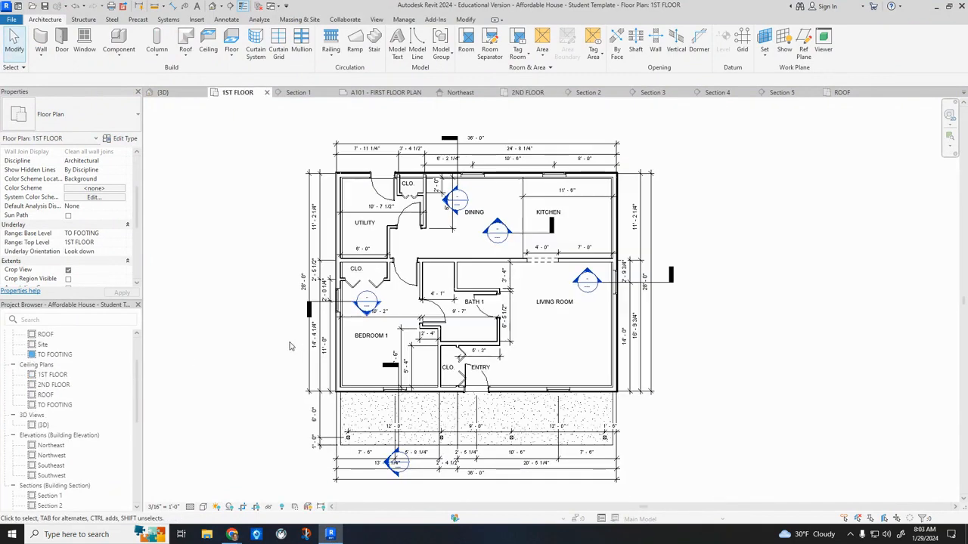
scroll(59, 376, up, 2)
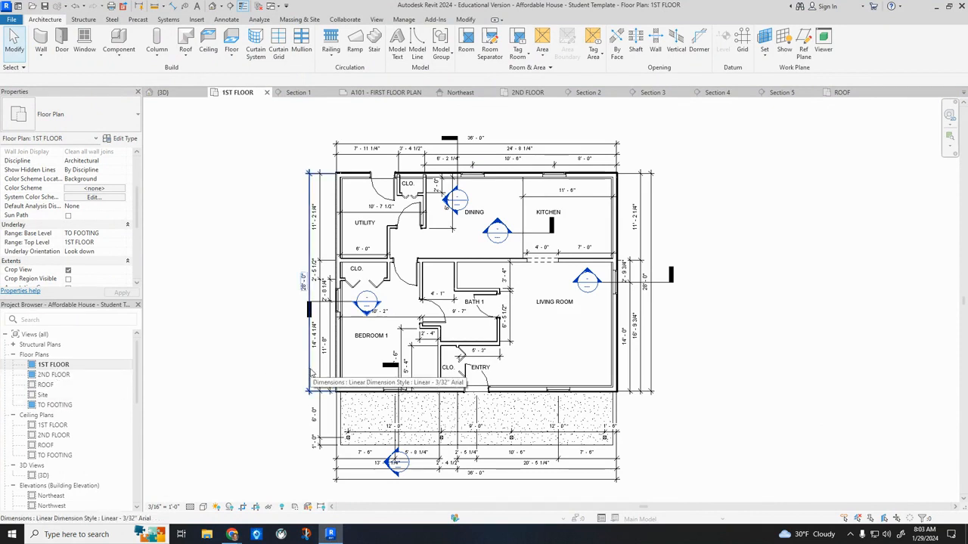
click(216, 7)
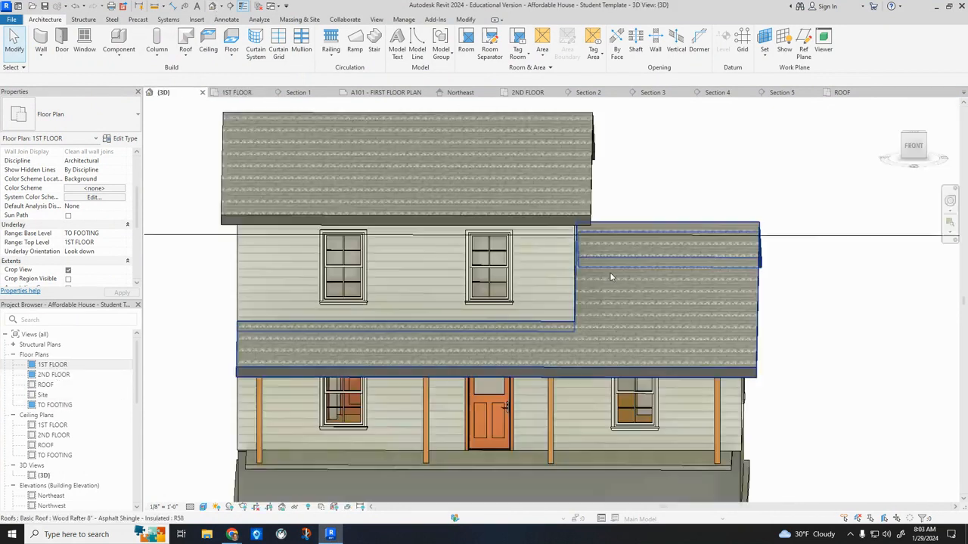
scroll(611, 277, down, 2)
shift+middle_drag(797, 322, 590, 278)
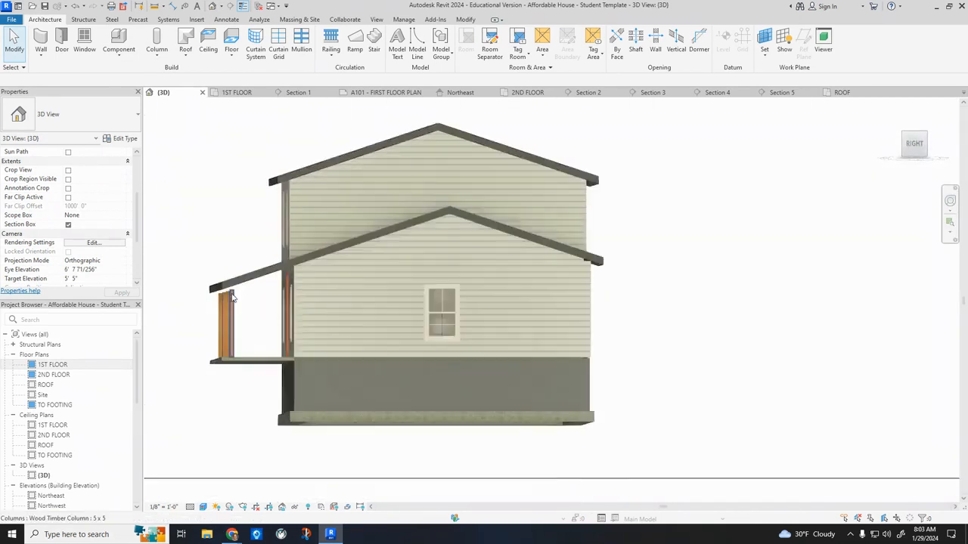
scroll(221, 319, up, 5)
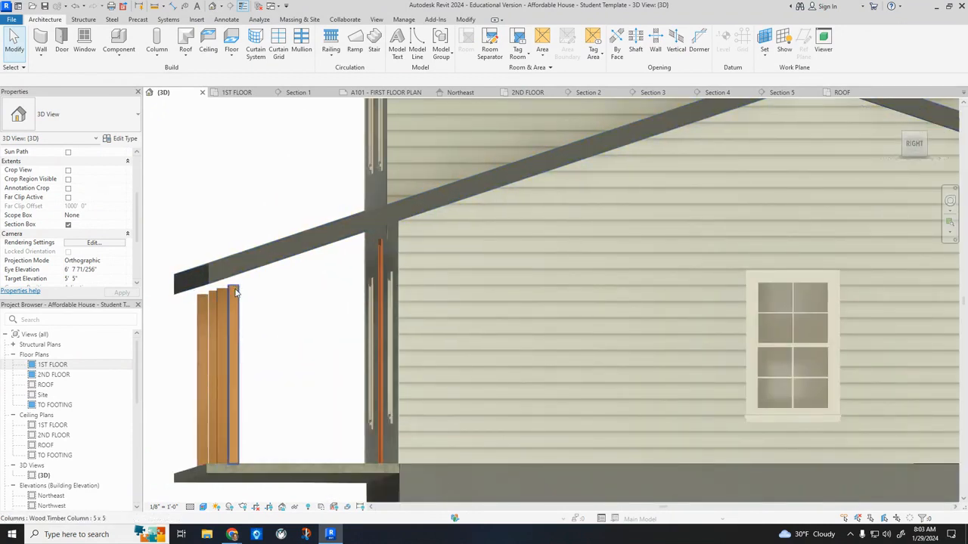
Set the top offset of all four porch timber columns to -2' 9".
click(230, 304)
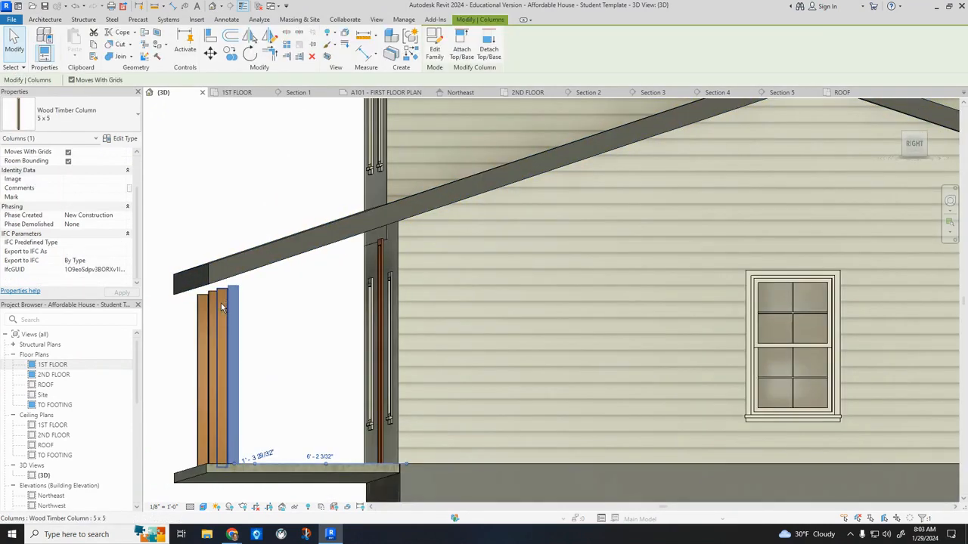
ctrl+click(211, 308)
ctrl+click(211, 308)
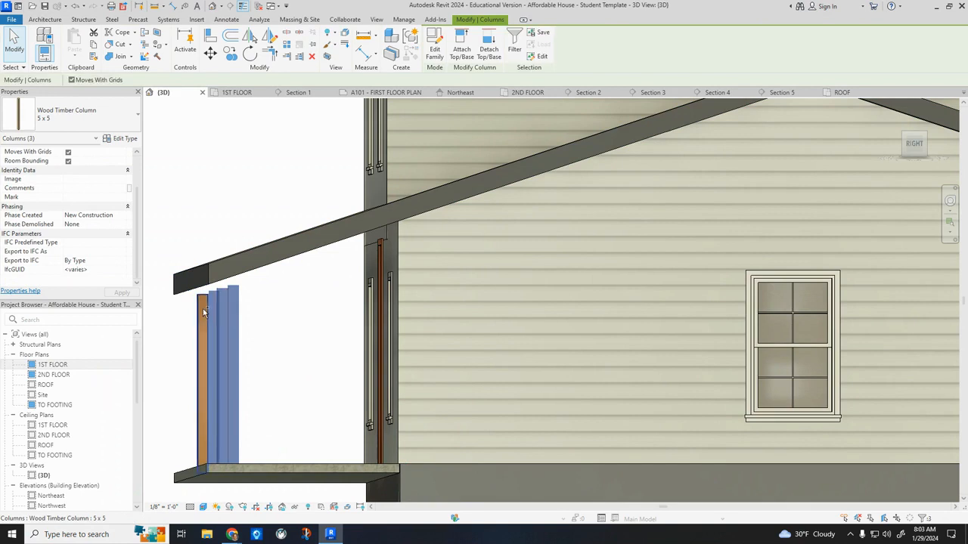
ctrl+click(202, 321)
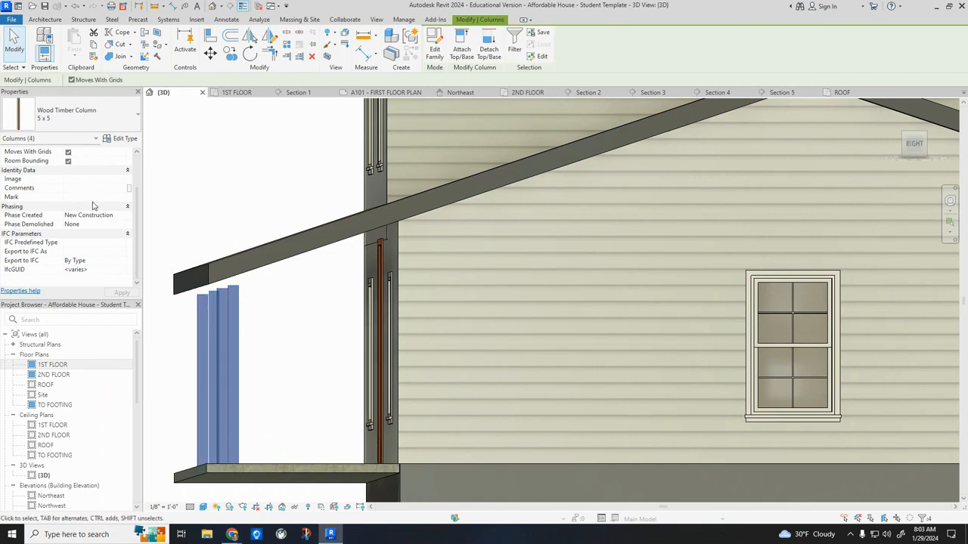
scroll(95, 206, up, 2)
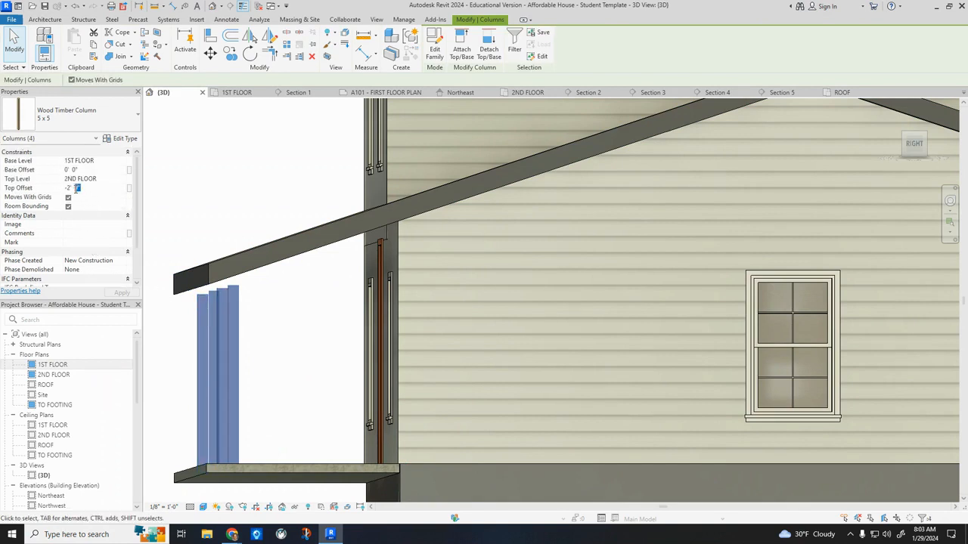
text(9)
click(201, 204)
Set the top offset of the porch column nearest the living room side to -2' 3".
click(233, 299)
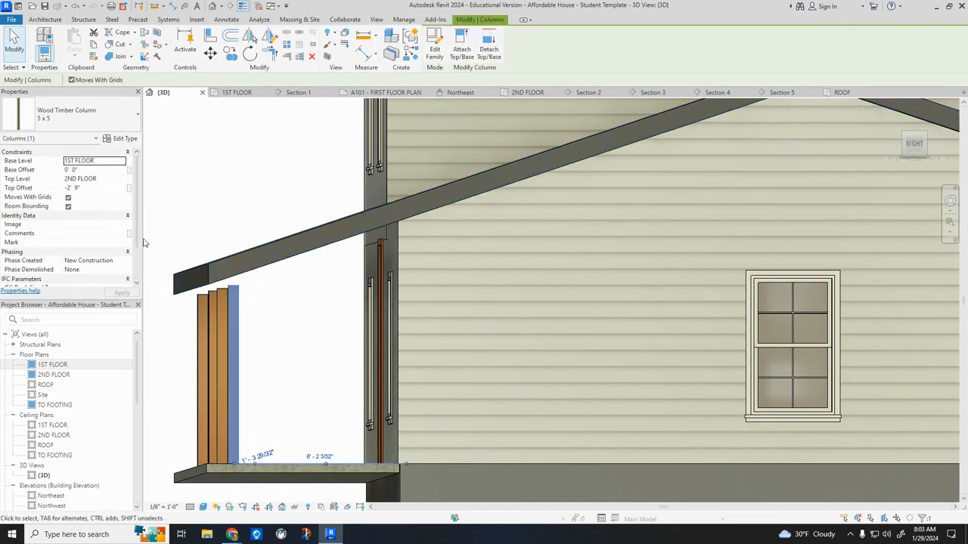
click(77, 188)
click(75, 188)
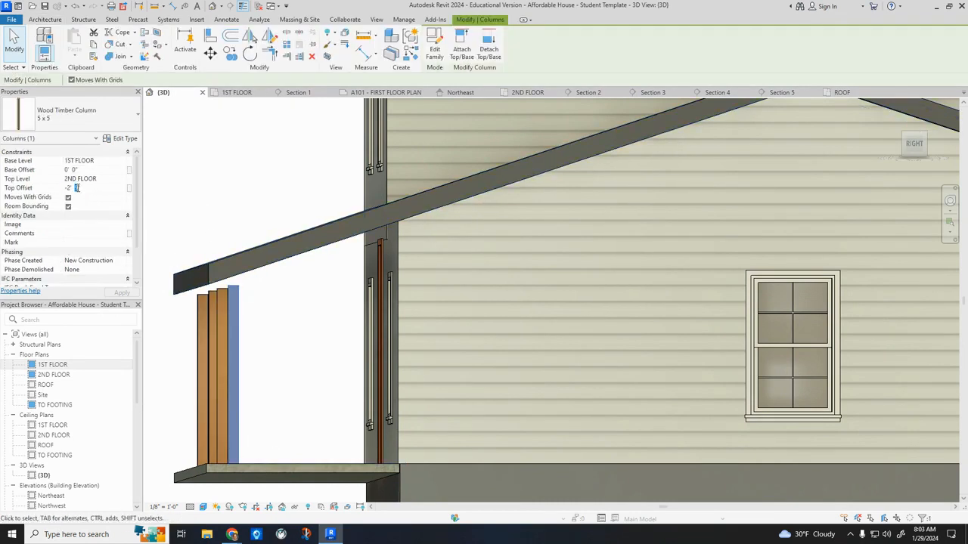
click(122, 292)
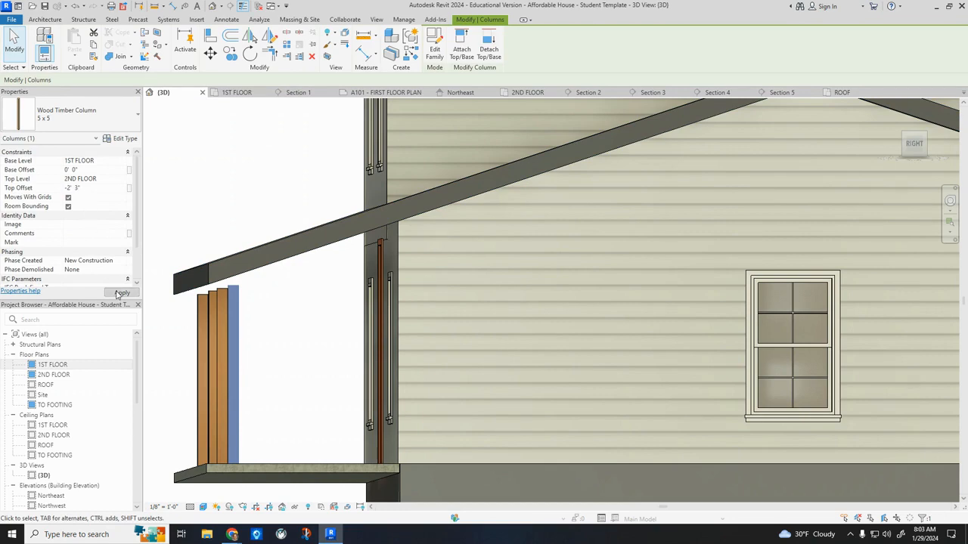
click(208, 215)
Set the top offset of the other three porch columns to -2' 3" and inspect the porch in 3D.
shift+middle_drag(234, 286, 339, 334)
click(353, 337)
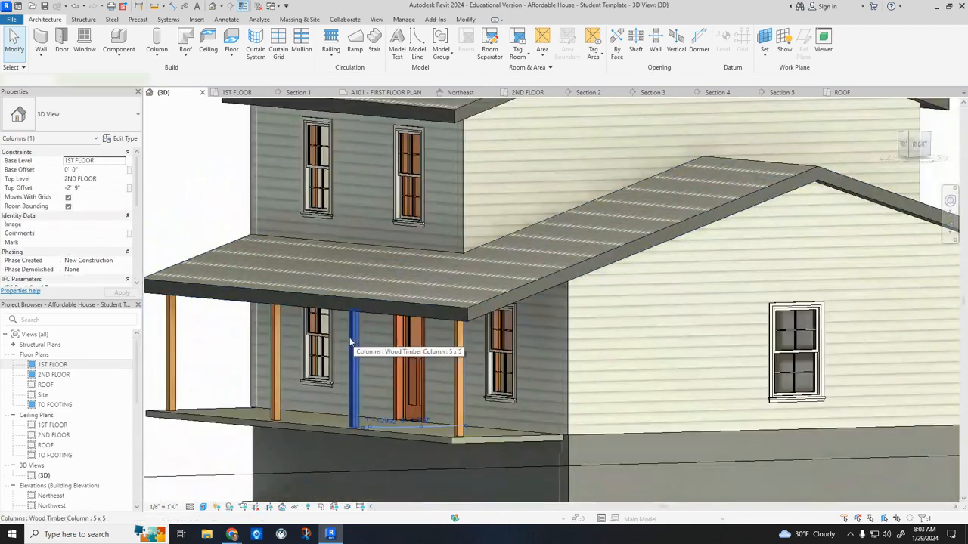
ctrl+click(275, 343)
ctrl+click(172, 347)
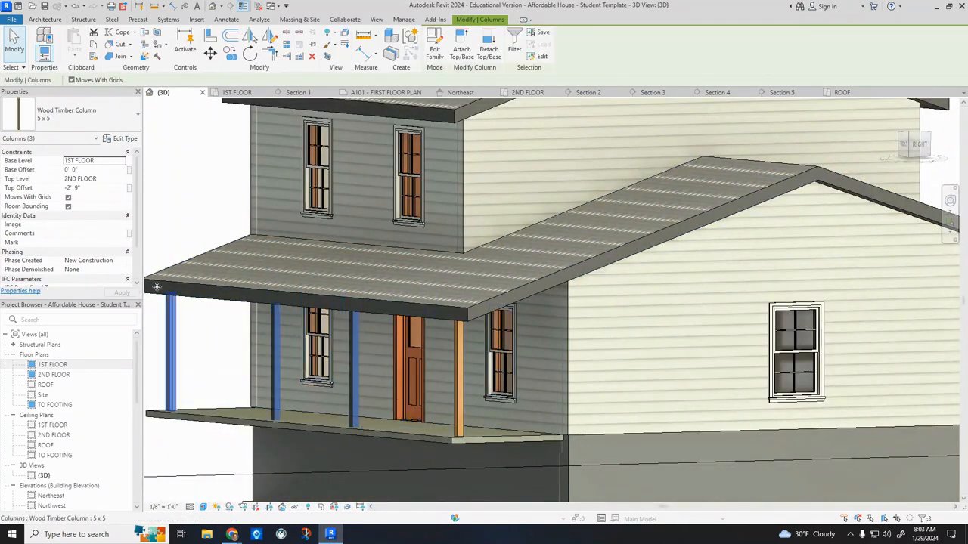
click(77, 189)
click(121, 293)
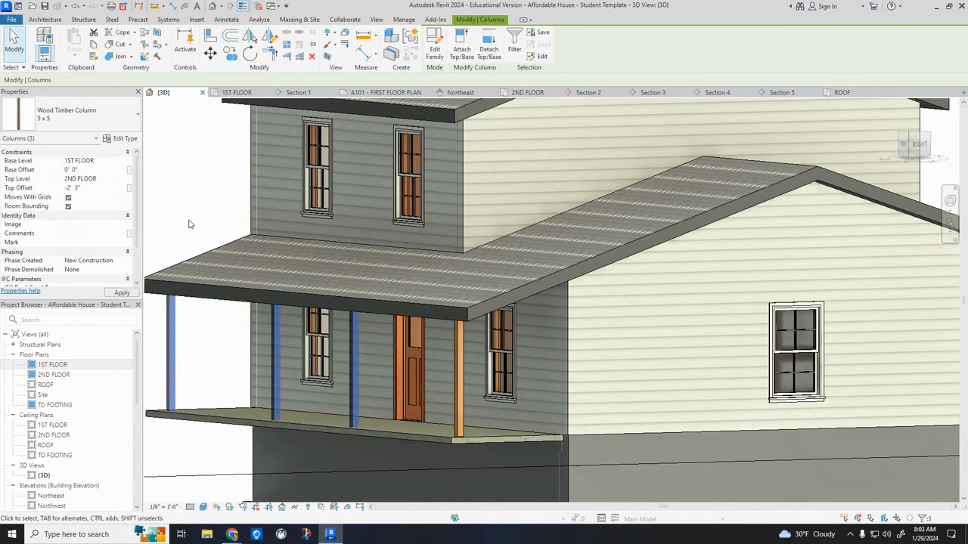
click(190, 223)
scroll(190, 223, down, 3)
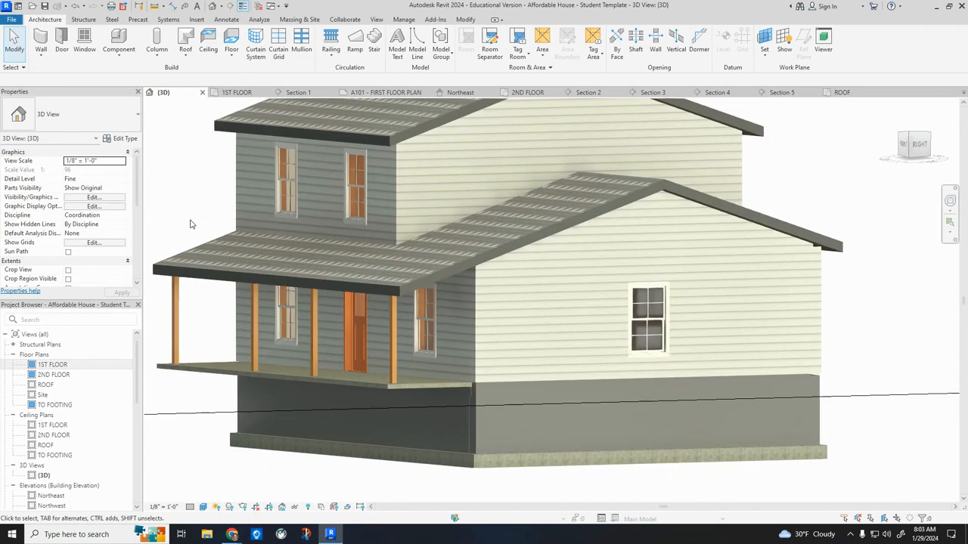
shift+middle_drag(363, 468, 262, 367)
shift+middle_drag(308, 239, 266, 287)
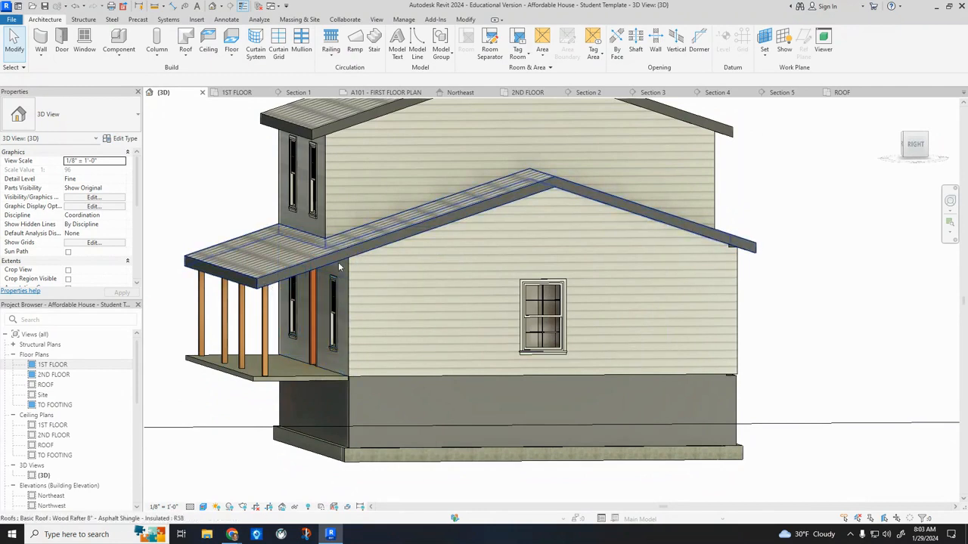
scroll(327, 300, down, 1)
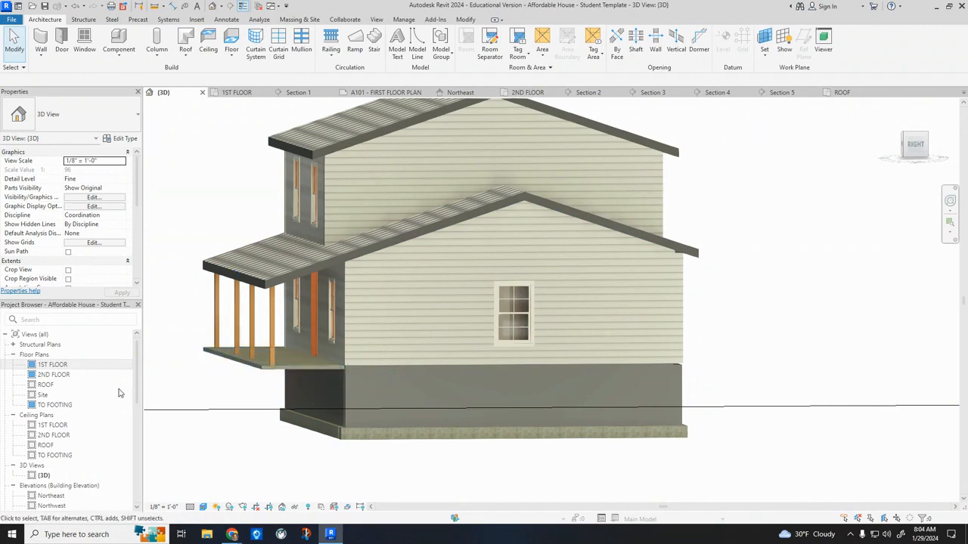
In the TO FOOTING plan, start a wall of type FOUNDATION - 8" CONCRETE near the front corner by the Bedroom 1 side.
click(54, 409)
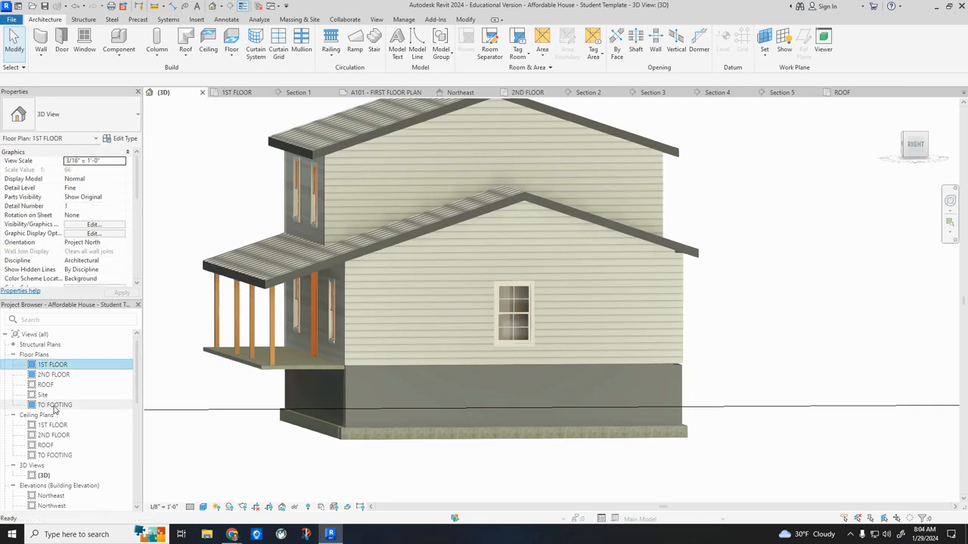
double_click(54, 406)
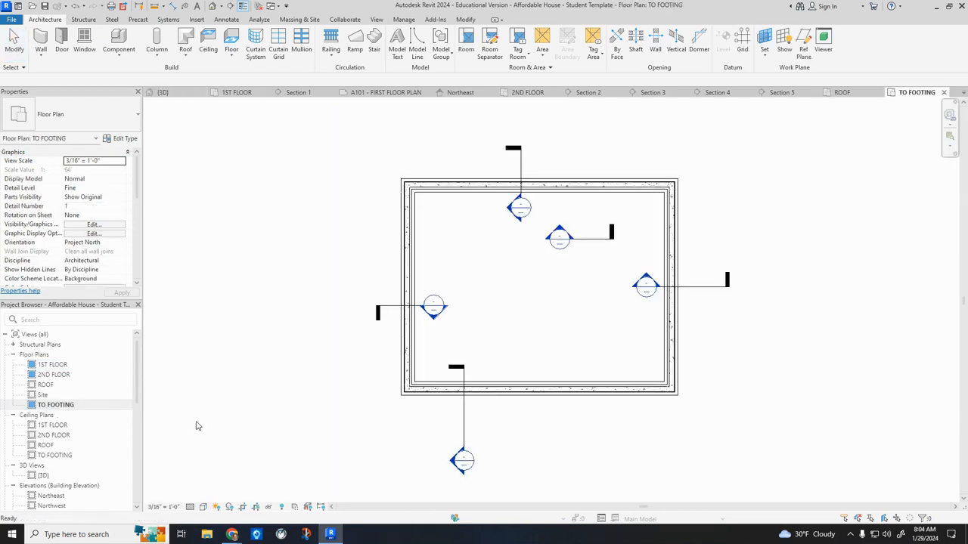
click(39, 44)
click(83, 114)
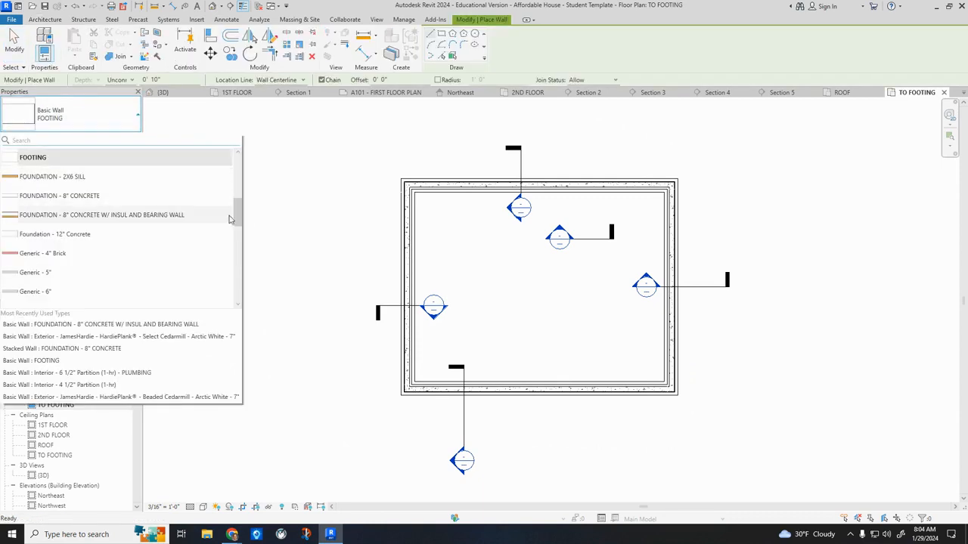
drag(241, 220, 236, 214)
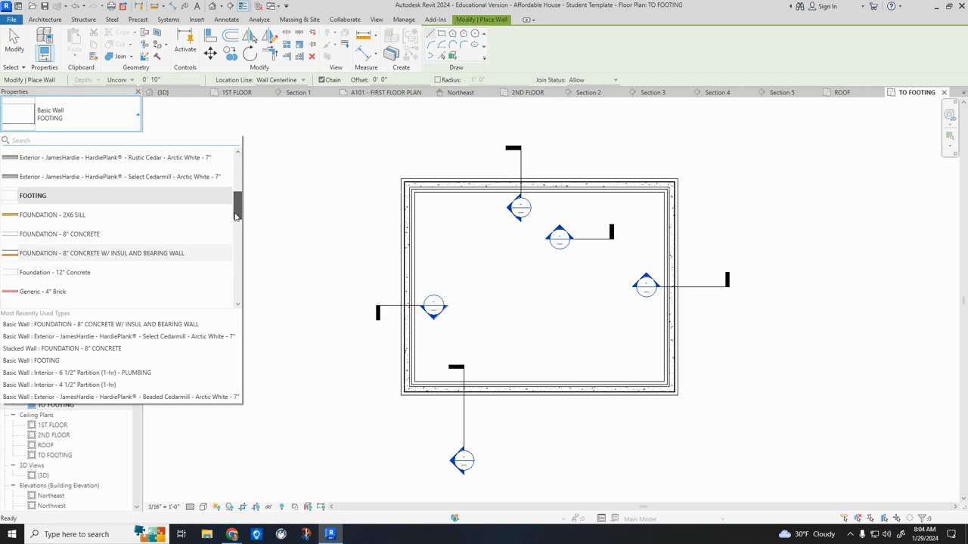
drag(236, 217, 237, 218)
click(61, 220)
scroll(410, 399, up, 6)
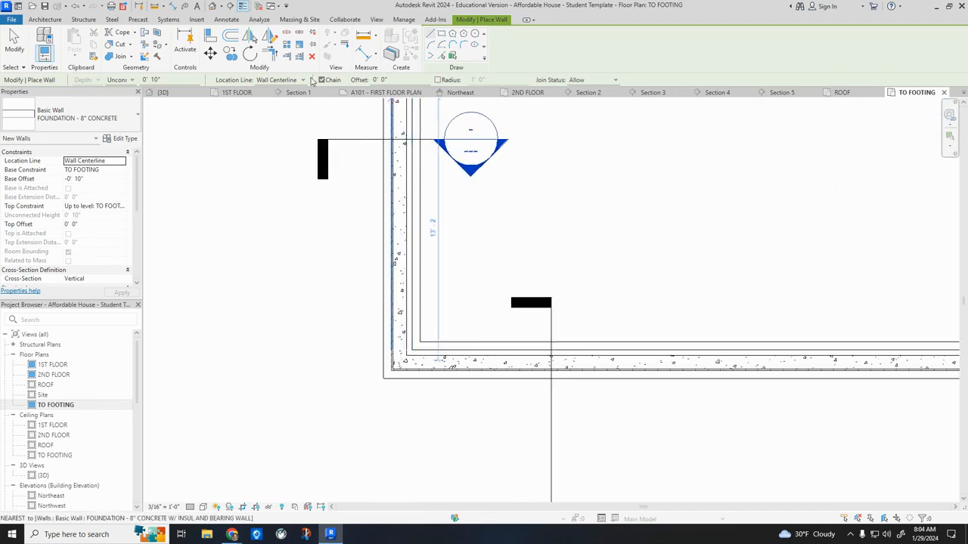
Try to set the new foundation wall's base offset to 0 and its top constraint to Up to level: 1ST FLOOR.
click(155, 80)
click(87, 180)
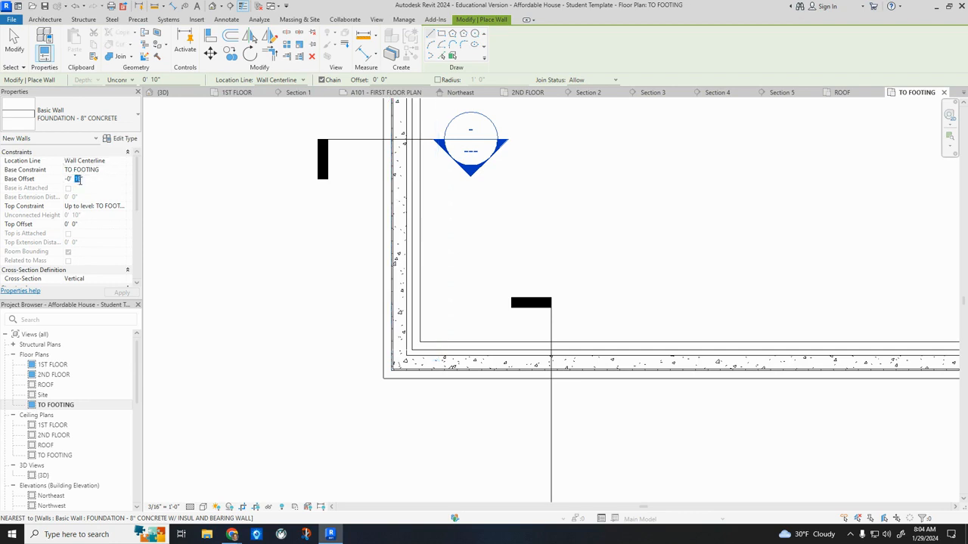
drag(90, 180, 63, 180)
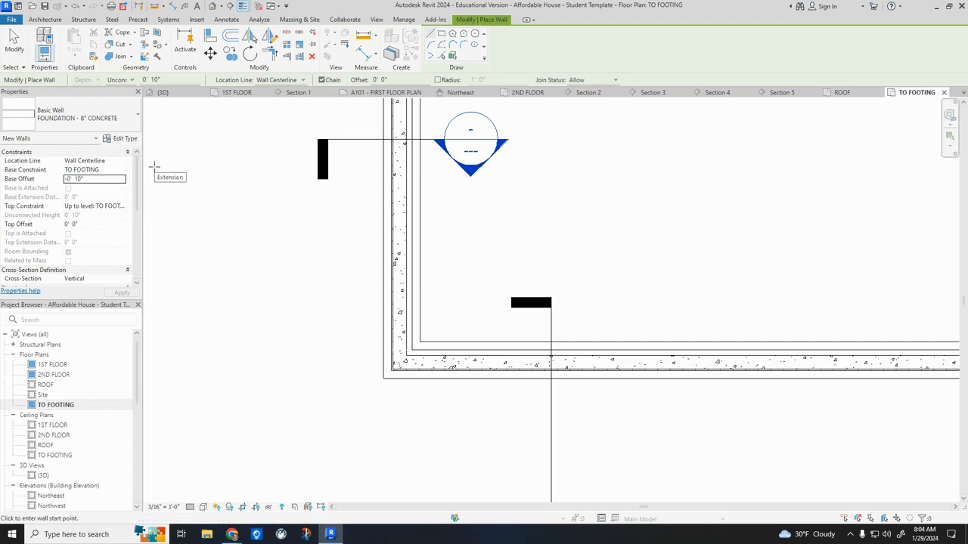
click(90, 177)
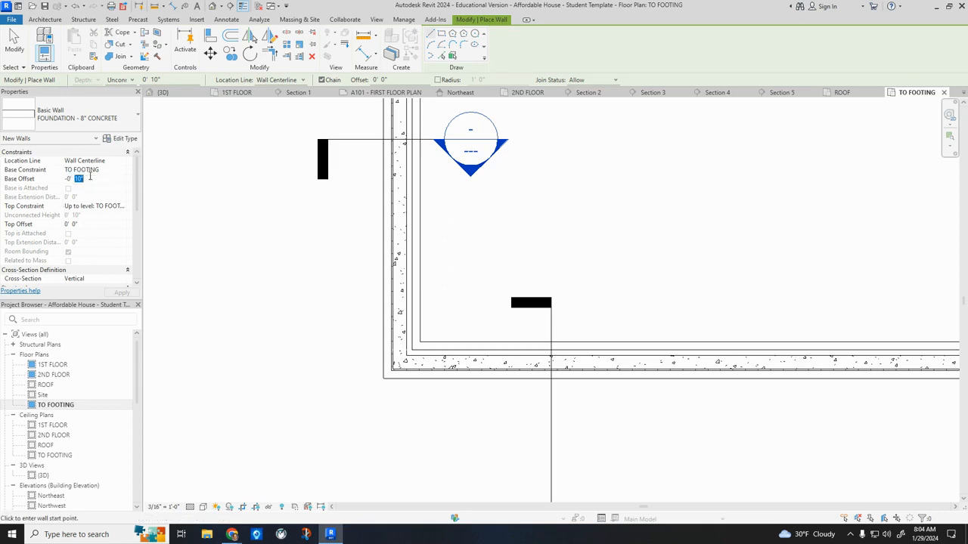
drag(90, 177, 54, 184)
text(0)
click(115, 205)
click(120, 206)
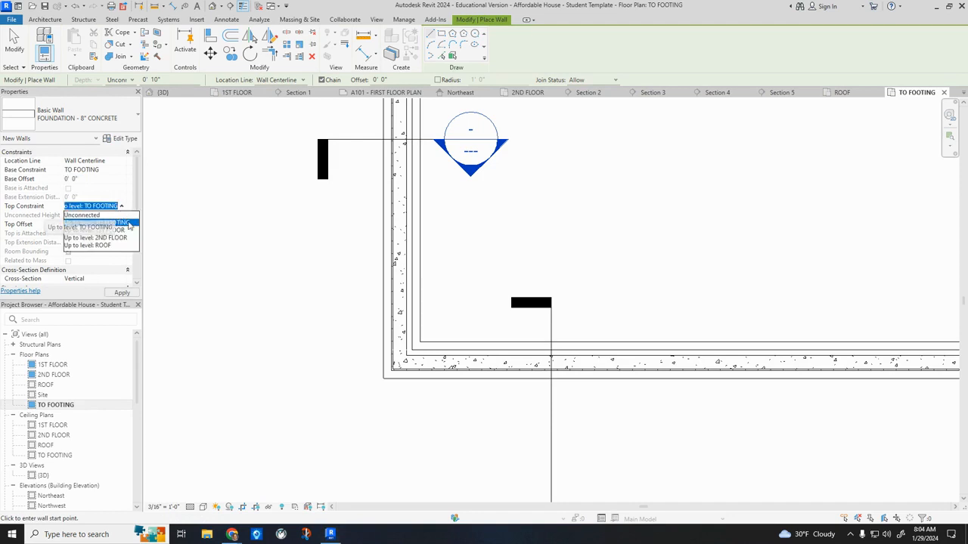
click(107, 230)
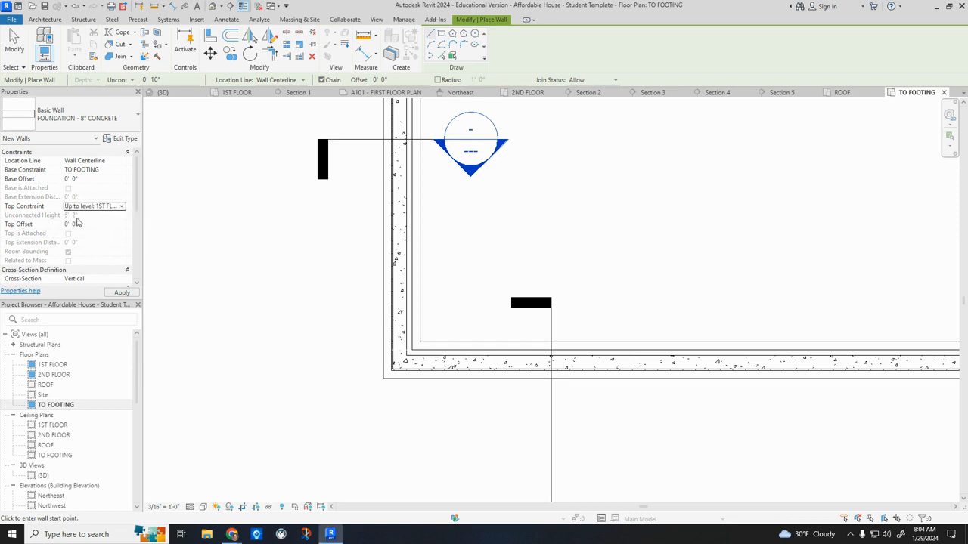
Try to apply a top offset of -0' 4" to the new foundation wall.
click(77, 225)
drag(78, 224, 64, 224)
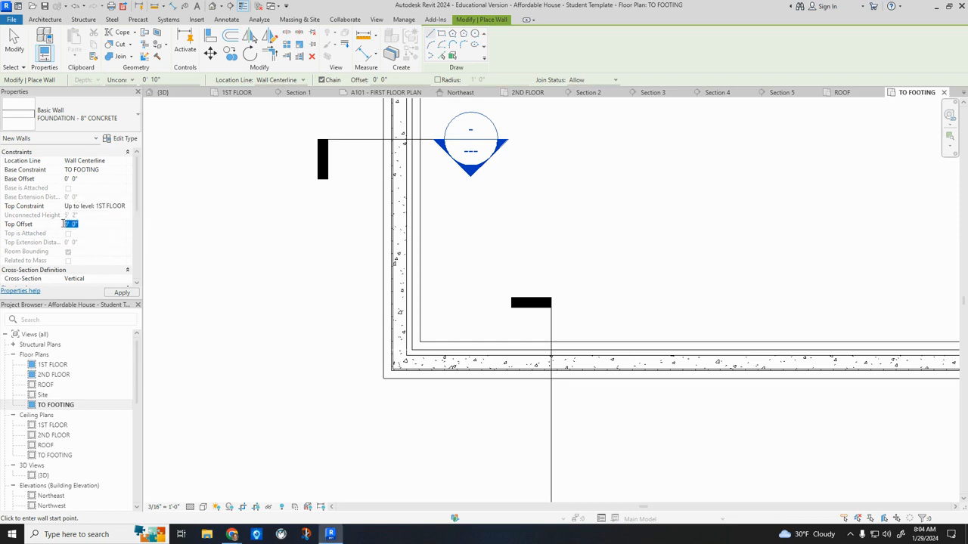
key(BackSpace)
key(Return)
click(122, 294)
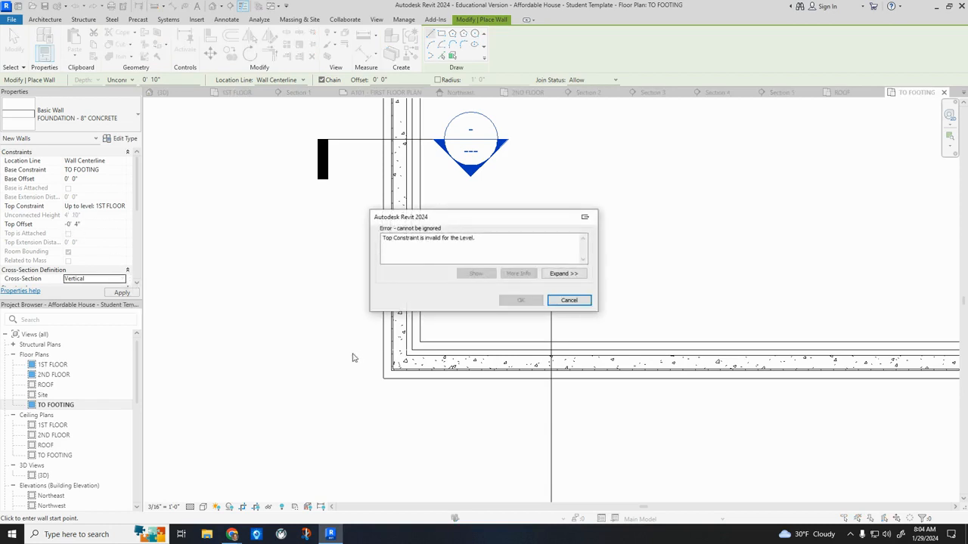
click(569, 303)
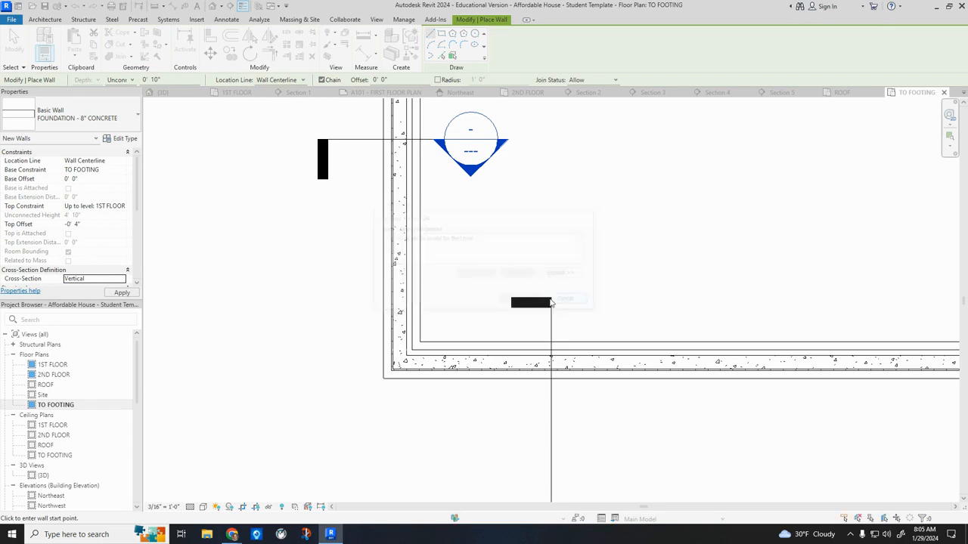
Try again to set the new wall's base offset to 0 from the TO FOOTING level.
click(111, 209)
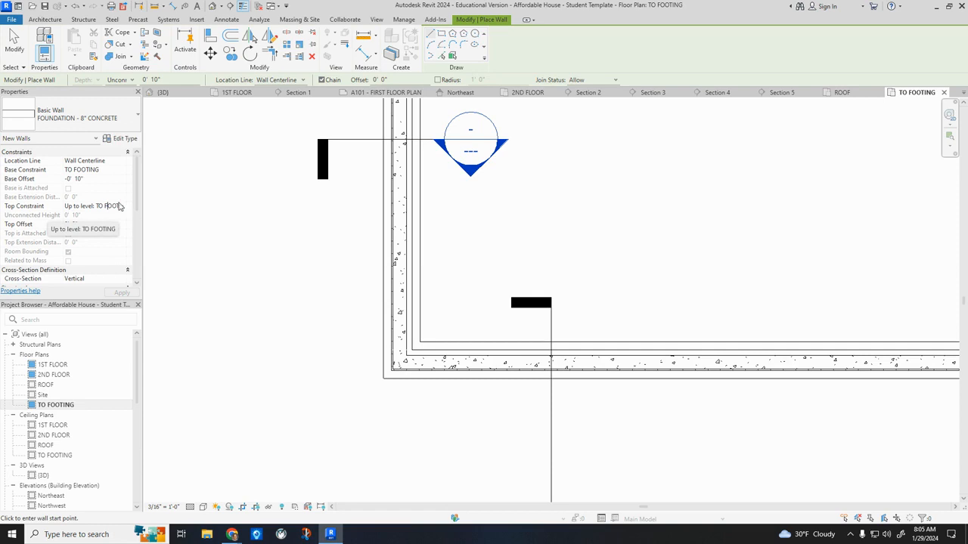
click(96, 170)
click(102, 179)
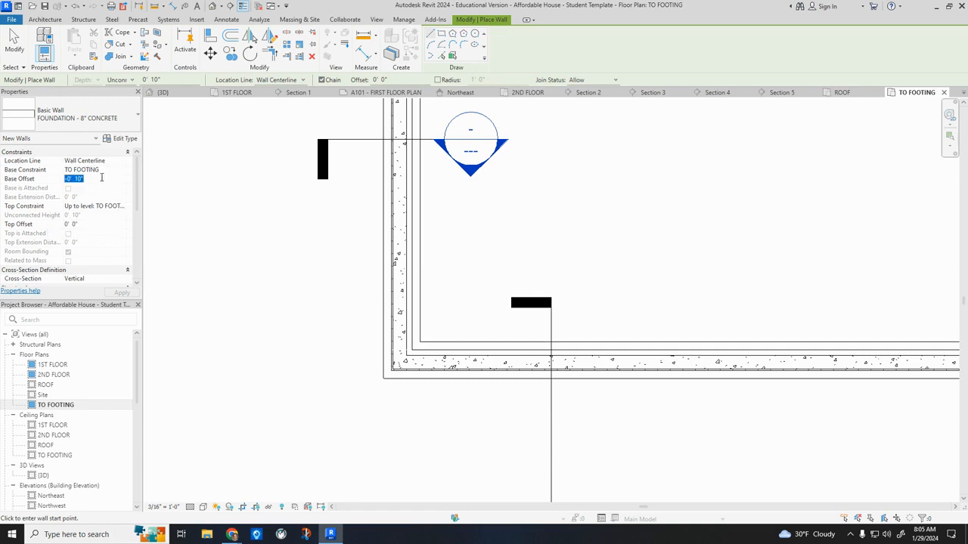
text(0)
key(Tab)
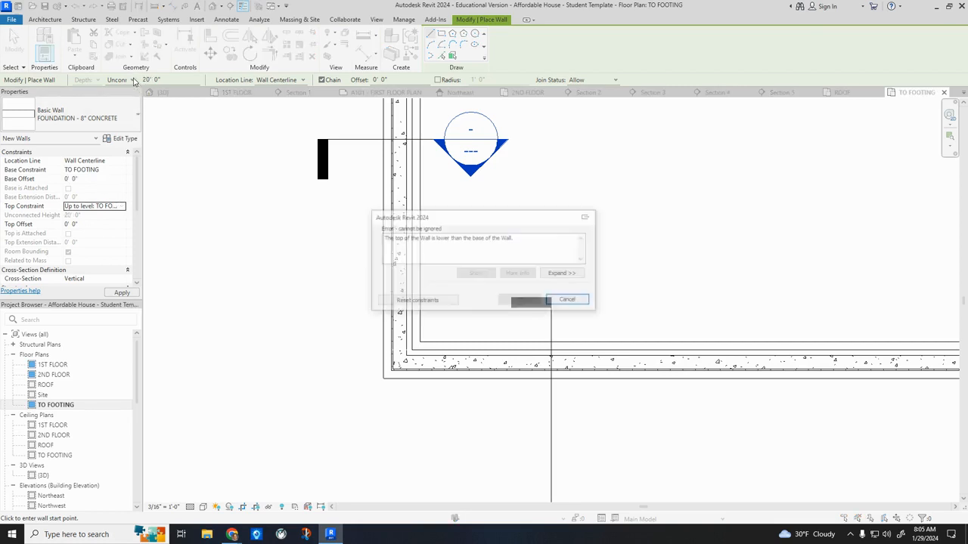
click(569, 300)
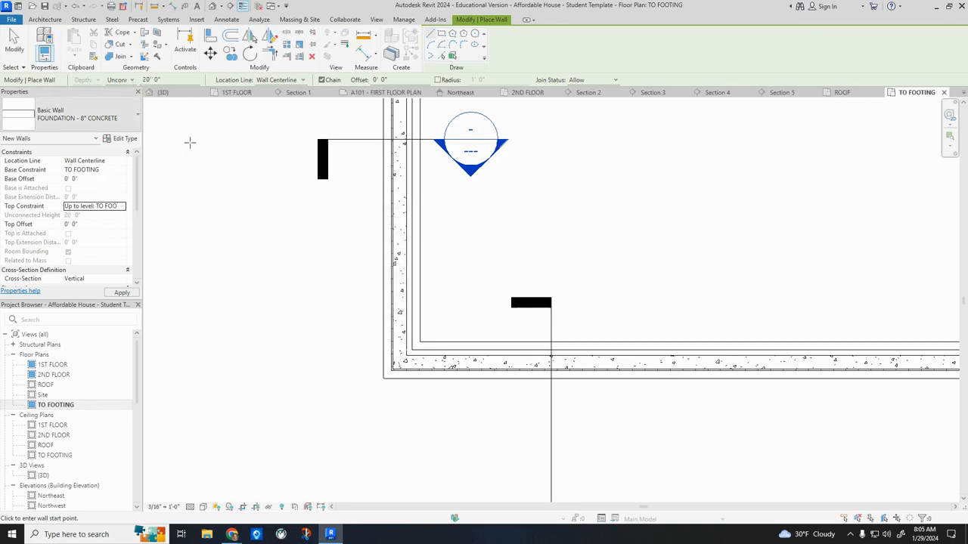
Try to set the new wall's level to 1ST FLOOR, reset its constraints and return its base constraint to TO FOOTING.
click(130, 80)
click(133, 94)
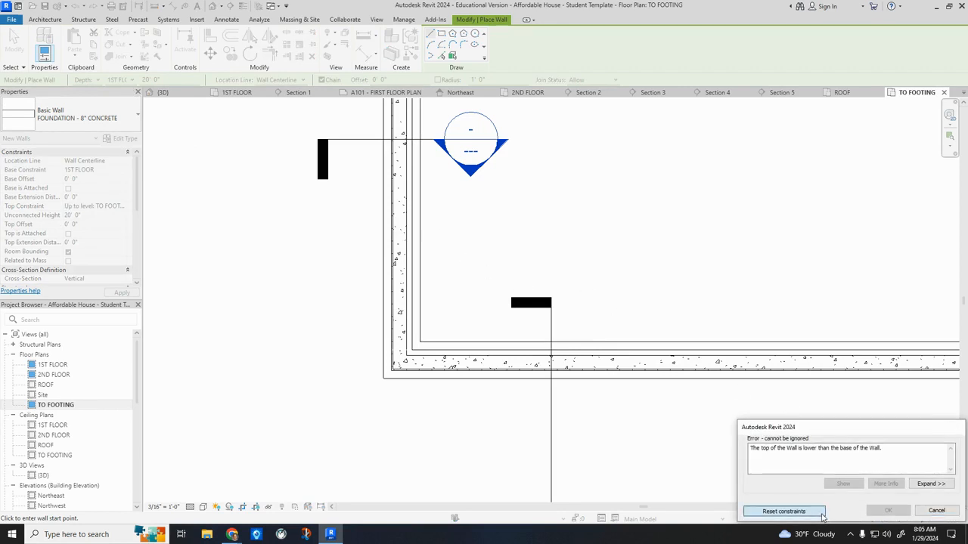
click(784, 511)
click(101, 170)
click(105, 170)
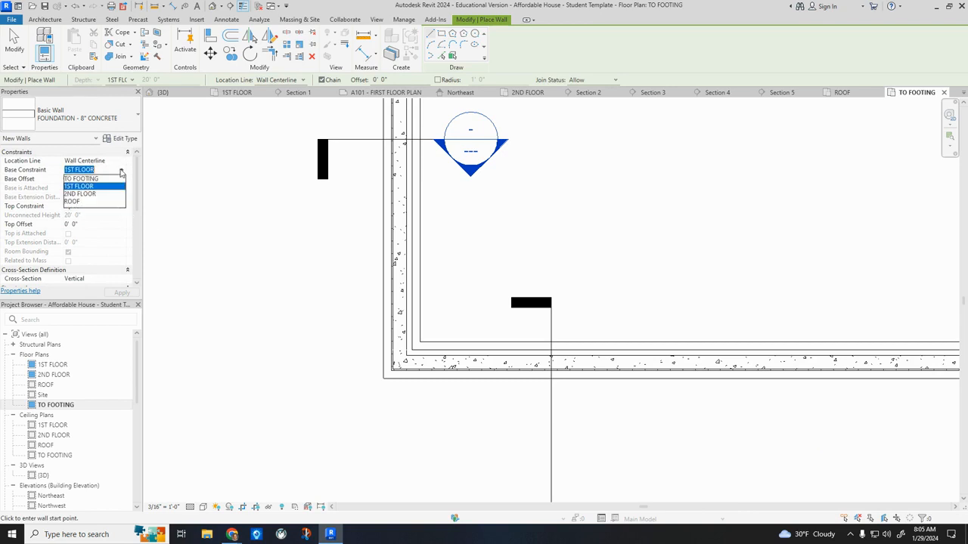
click(87, 179)
click(110, 206)
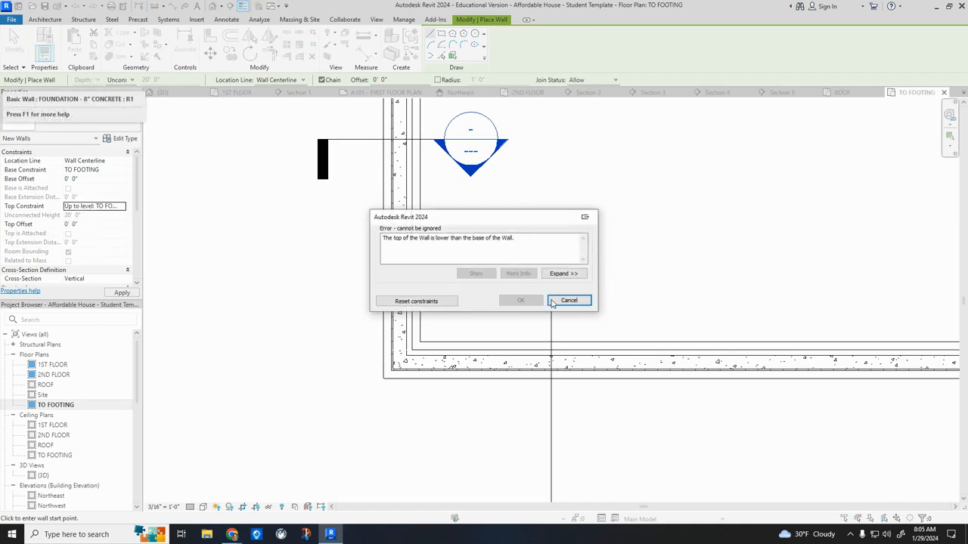
click(568, 300)
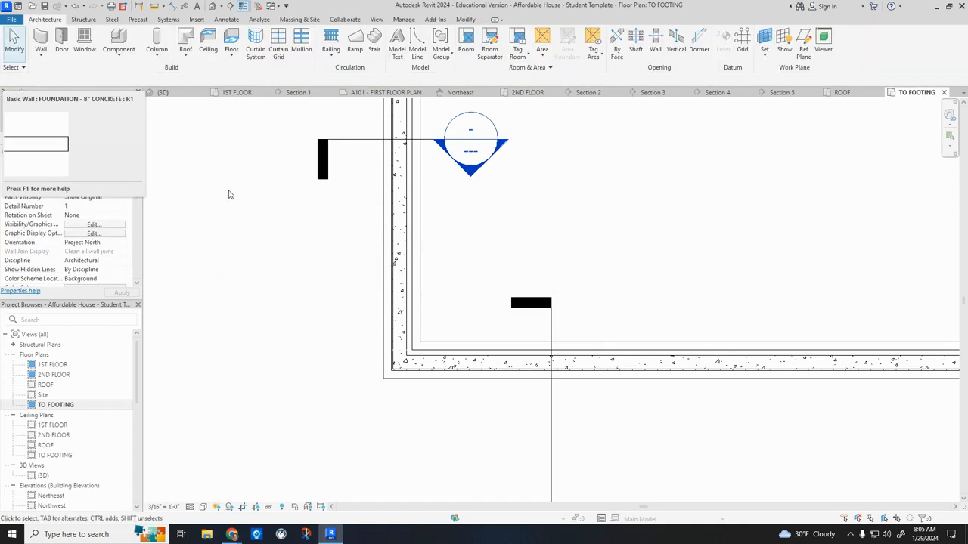
Restart the Wall command in the TO FOOTING plan with the whole front foundation in view.
scroll(227, 193, down, 2)
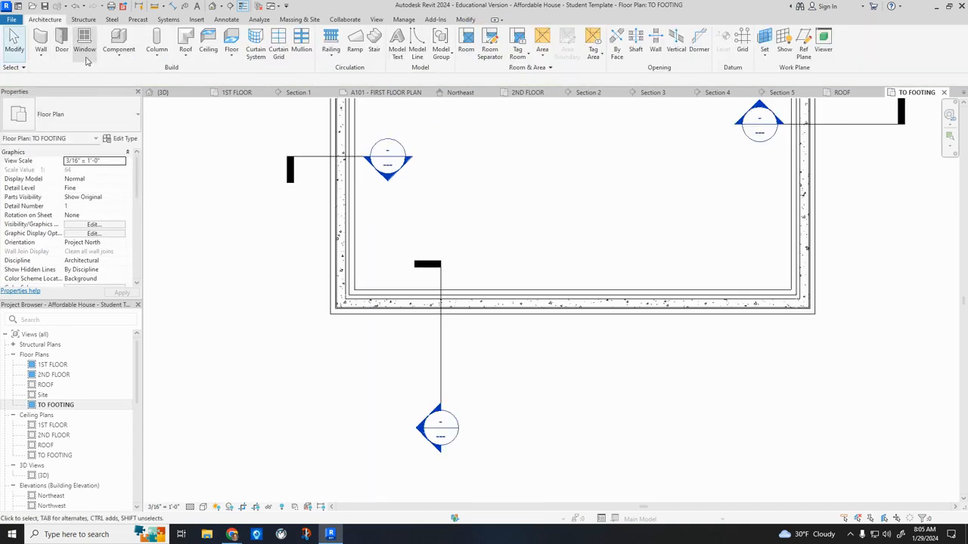
click(36, 43)
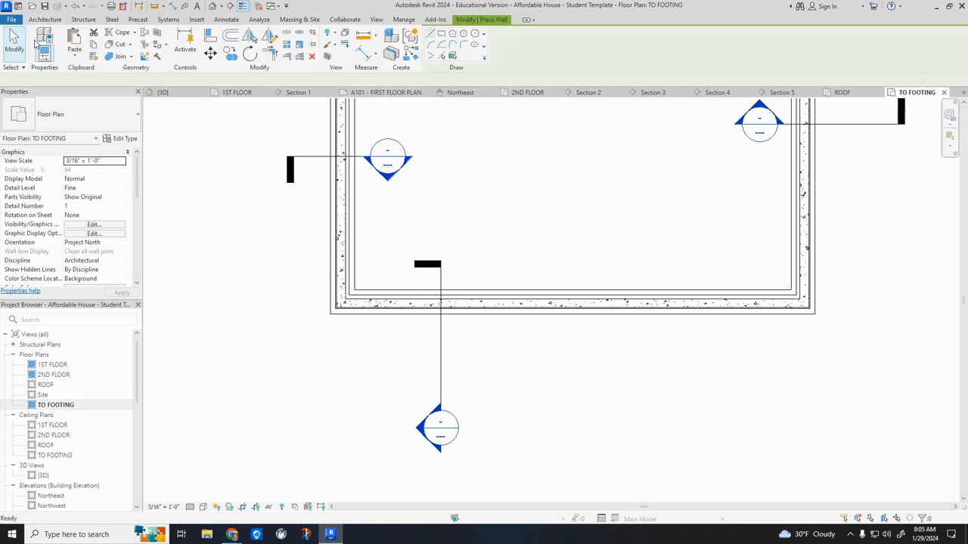
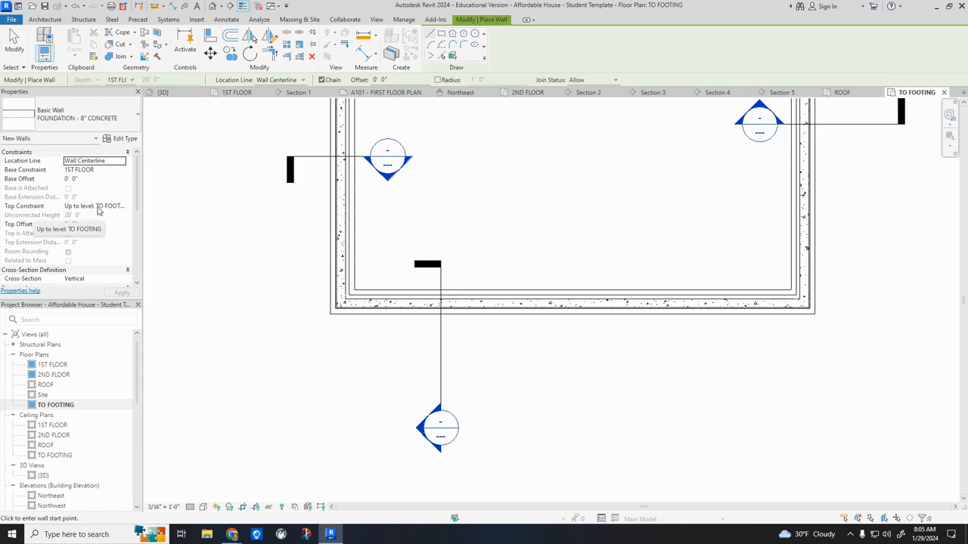
Try to apply a base offset of -0' 4" to the new foundation wall and start it at the front foundation's left corner.
click(81, 180)
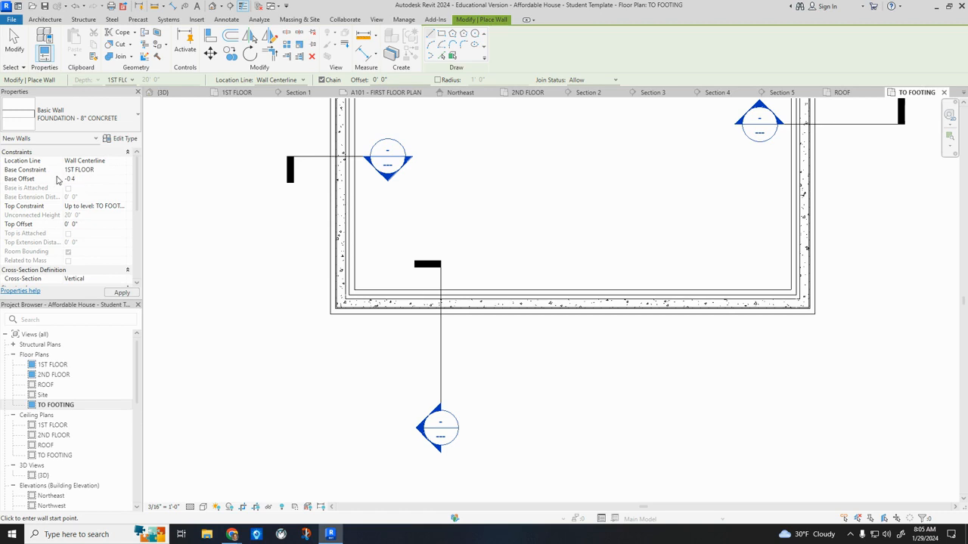
click(128, 294)
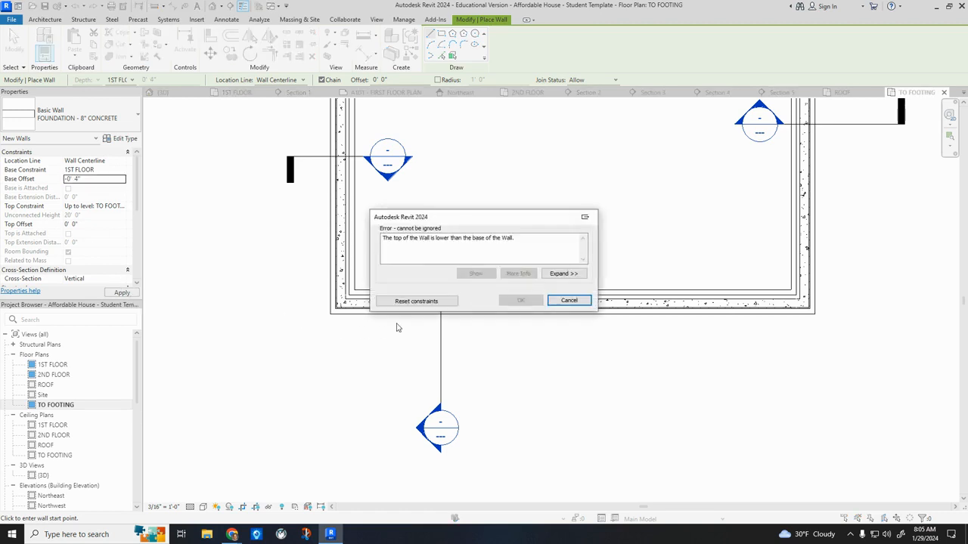
click(568, 300)
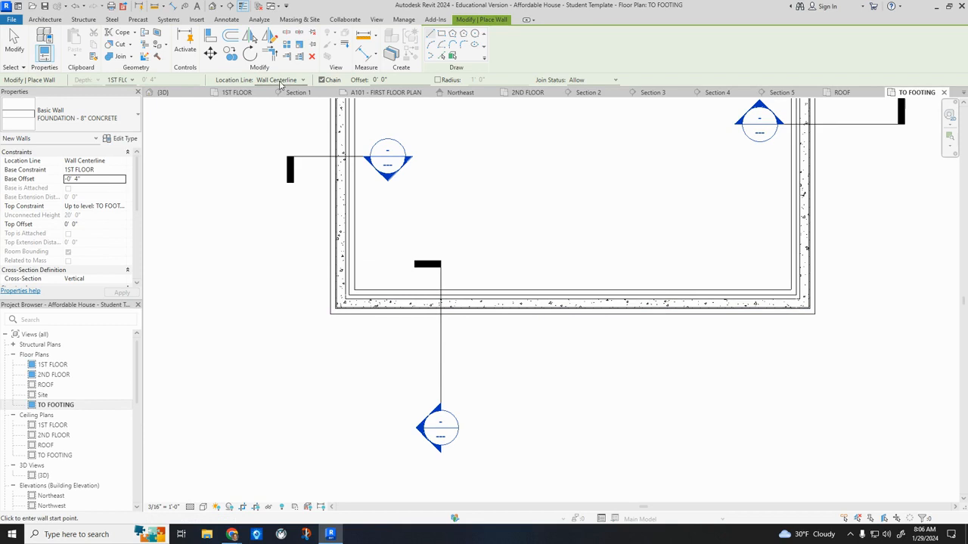
click(342, 314)
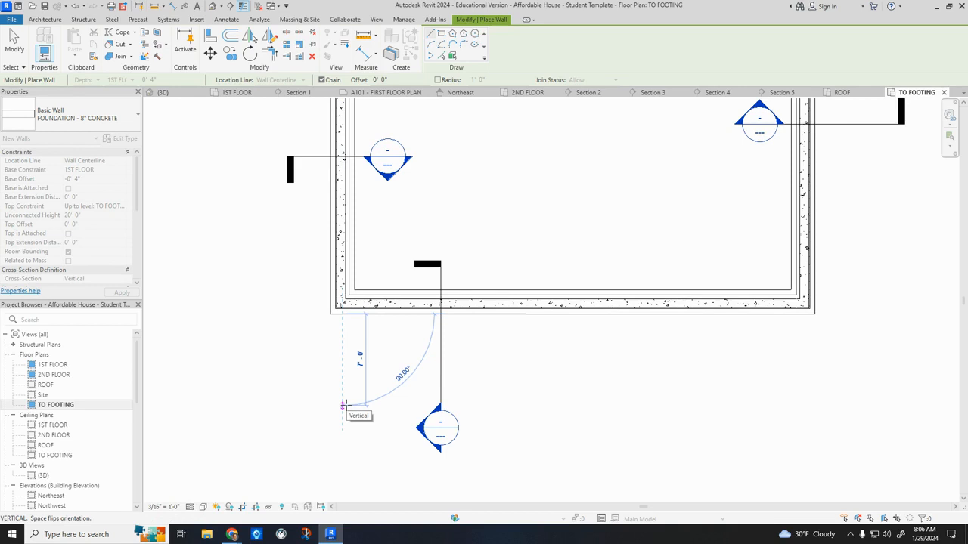
key(Escape)
Set the TO FOOTING plan's underlay base level to 1ST FLOOR.
scroll(100, 233, down, 5)
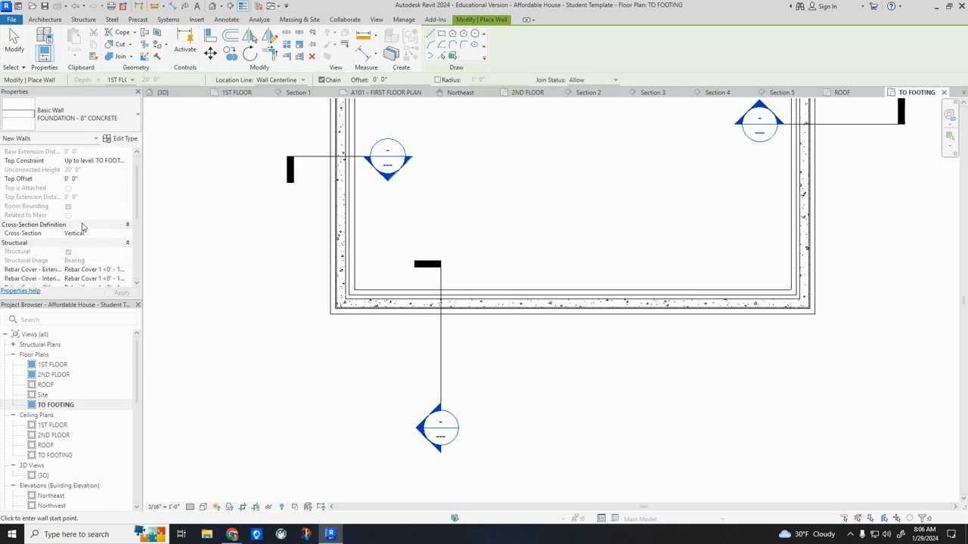
key(Escape)
scroll(104, 237, down, 1)
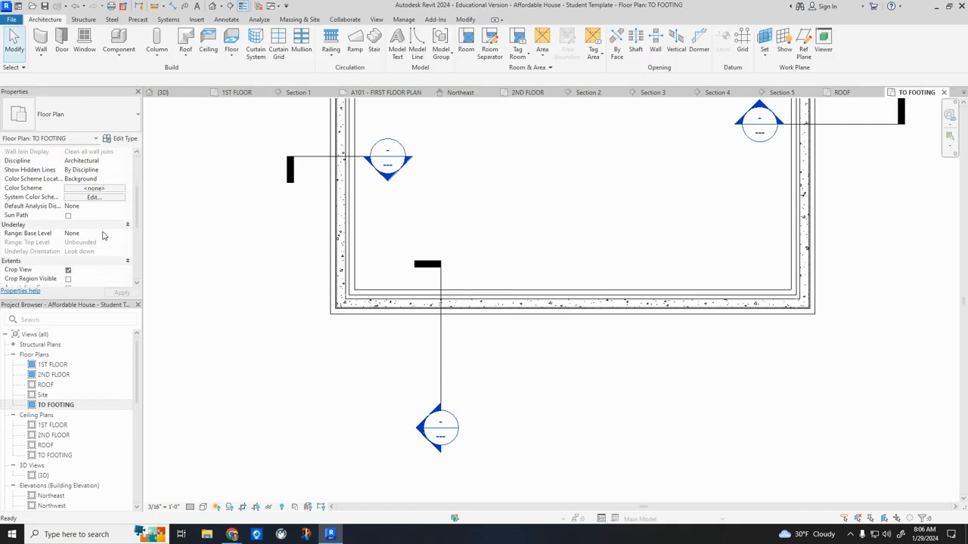
click(121, 237)
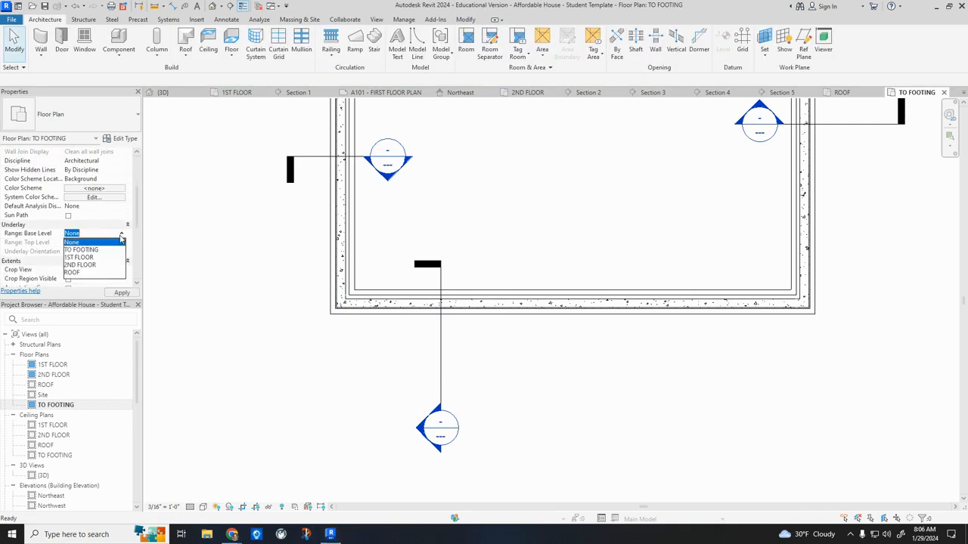
click(80, 257)
click(121, 292)
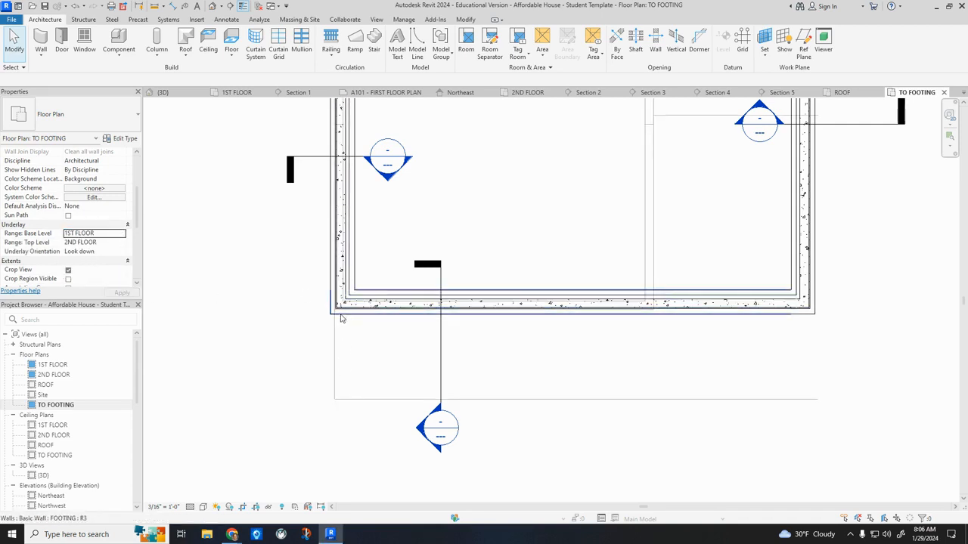
Set the location line for new FOUNDATION - 8" CONCRETE walls to Core Face: Exterior.
click(42, 44)
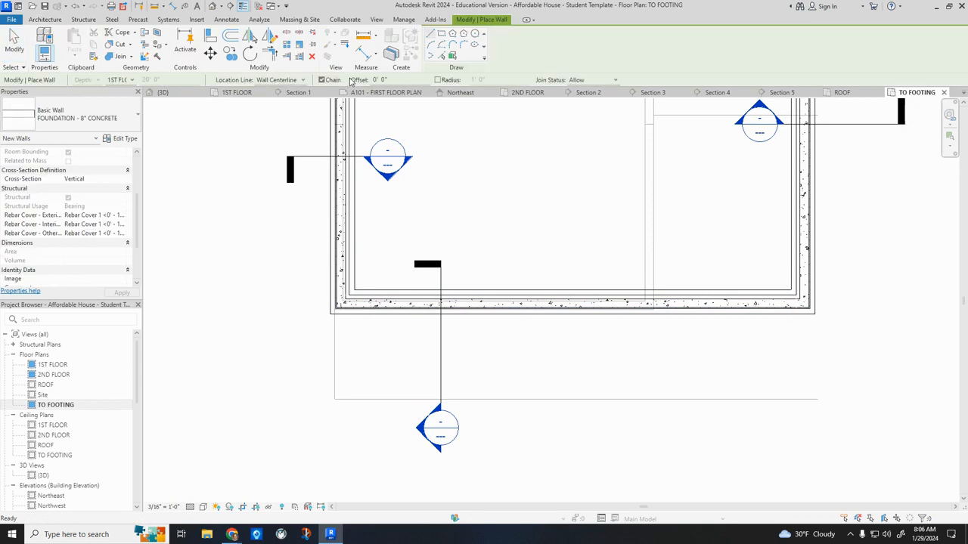
click(296, 81)
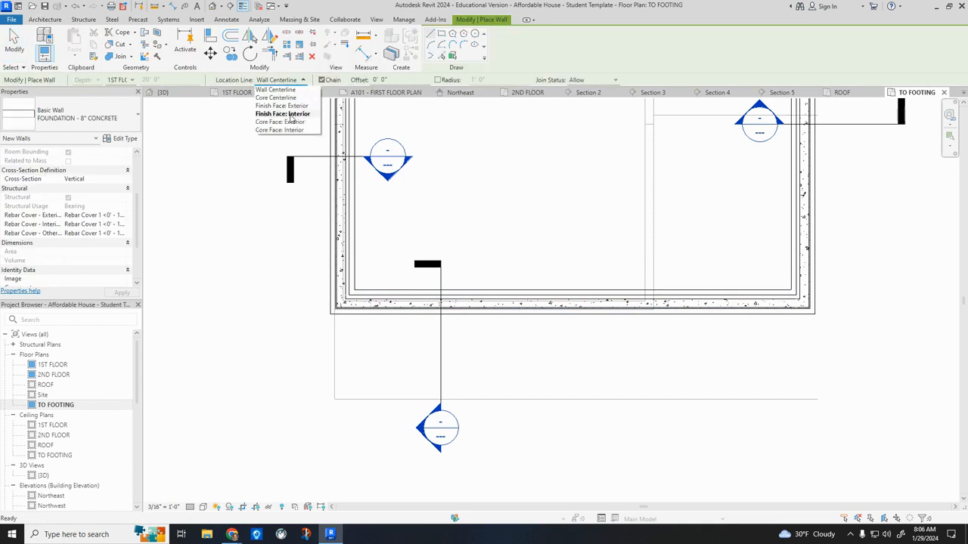
click(280, 122)
Draw 8" concrete foundation walls along the right, front and left edges of the underlaid porch outline.
middle_drag(828, 365, 703, 370)
click(693, 323)
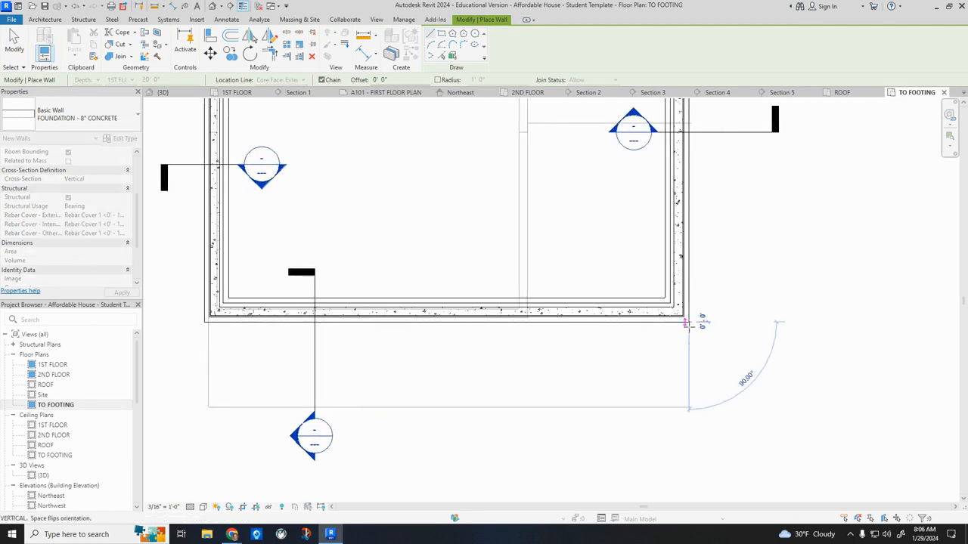
click(689, 402)
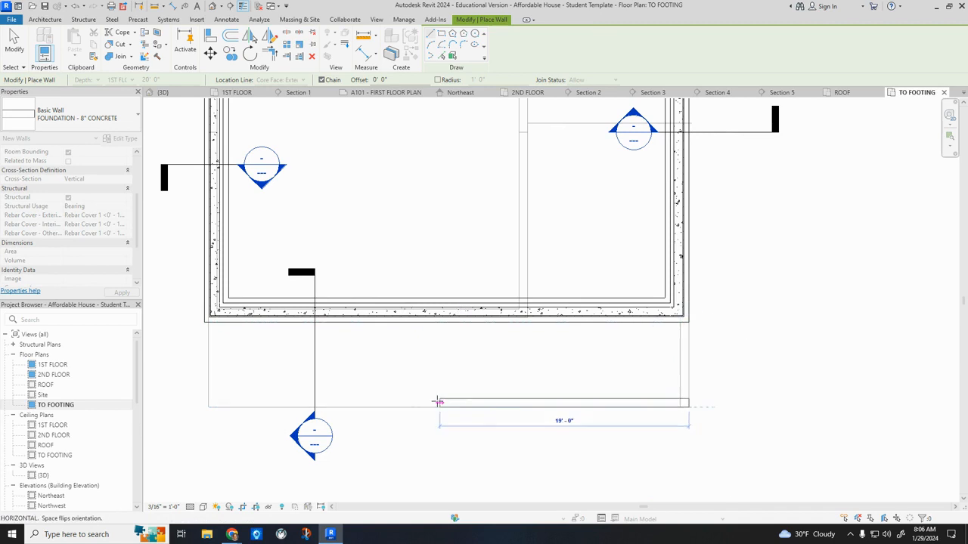
click(210, 406)
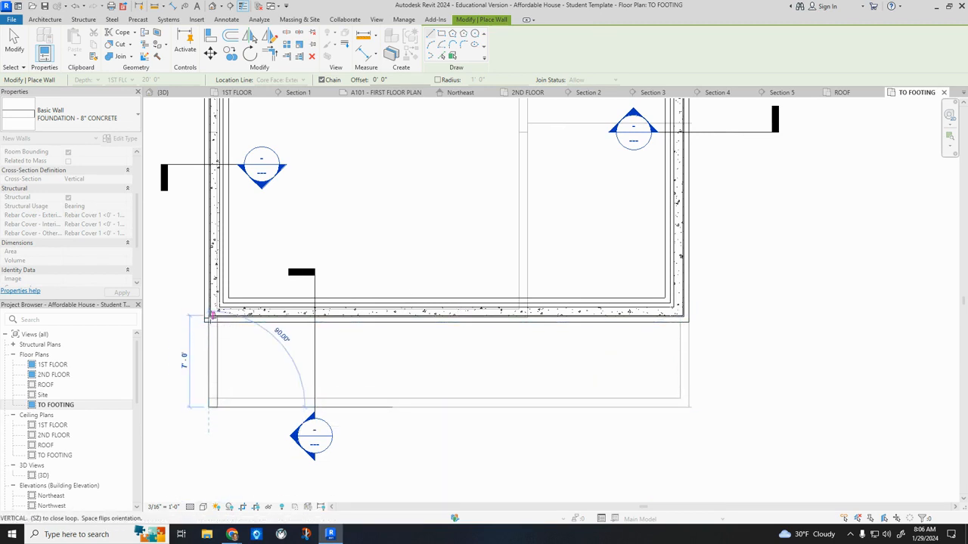
click(212, 314)
key(Escape)
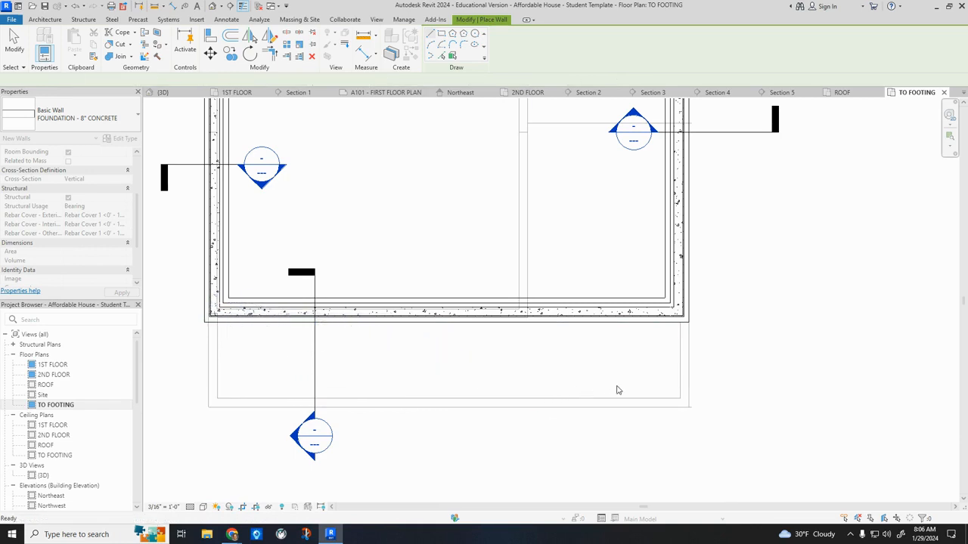
key(Escape)
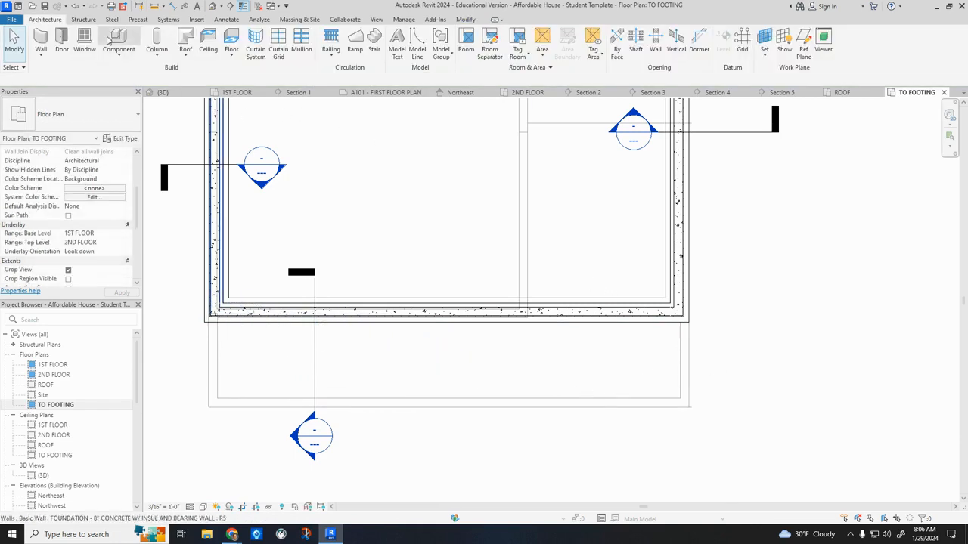
Delete the three new porch foundation walls in the 3D view.
click(213, 7)
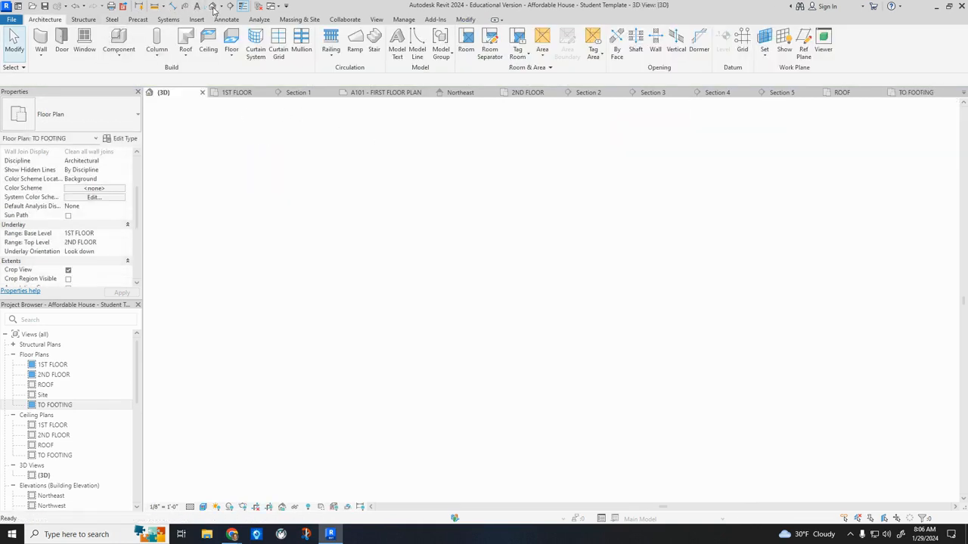
scroll(312, 393, down, 3)
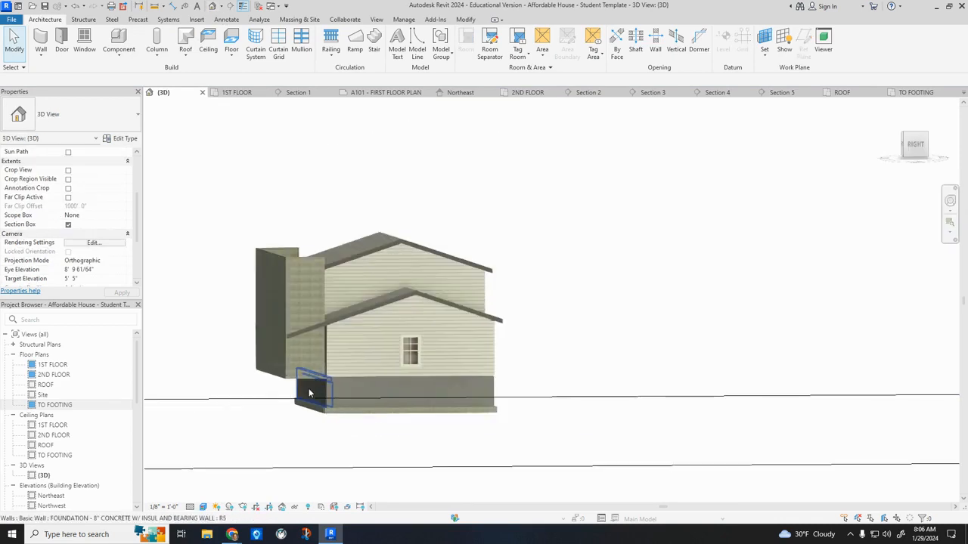
click(298, 279)
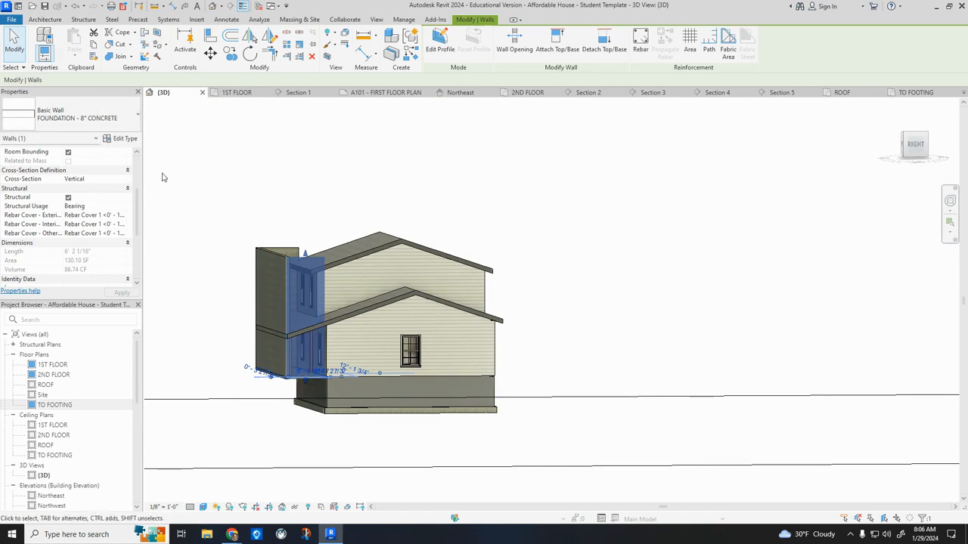
scroll(106, 198, down, 3)
scroll(106, 198, up, 4)
scroll(106, 198, up, 2)
key(Delete)
click(281, 272)
key(Delete)
click(276, 258)
key(Delete)
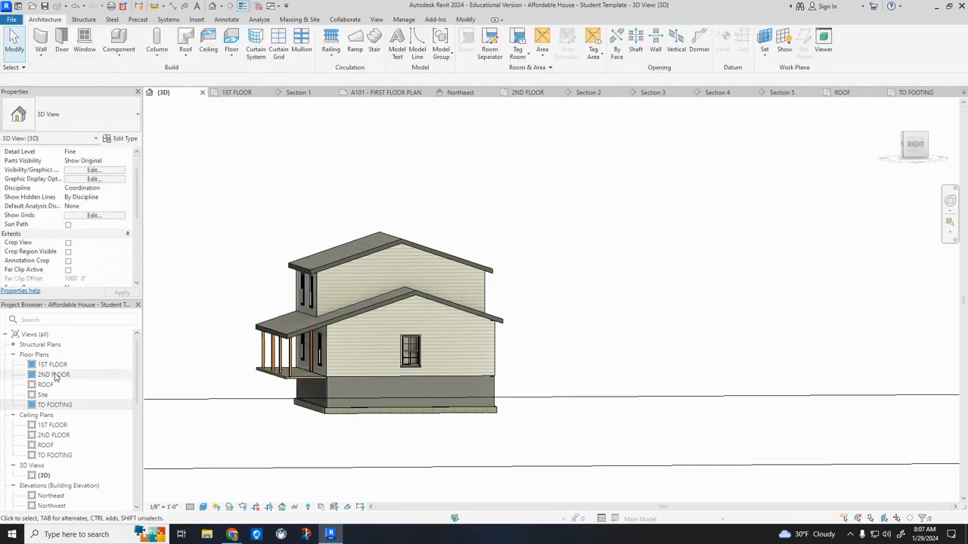
Return to the TO FOOTING floor plan and save the project.
double_click(55, 405)
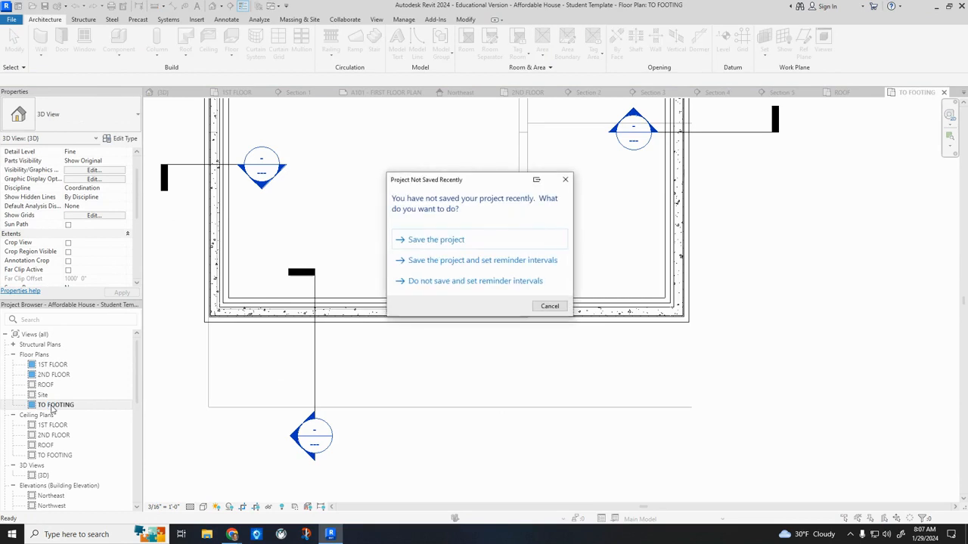
click(437, 239)
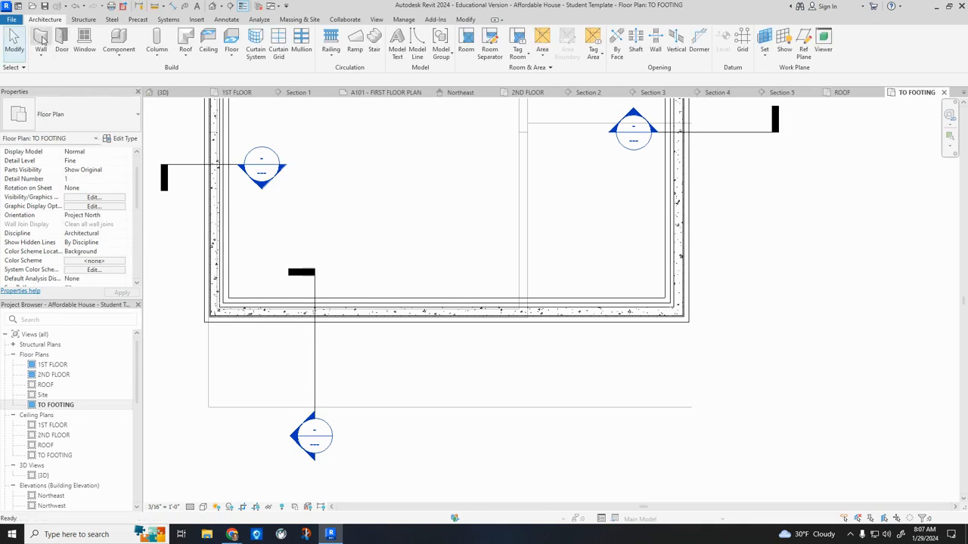
Try to change the new foundation wall's top constraint from the TO FOOTING plan and reset its constraints.
click(41, 40)
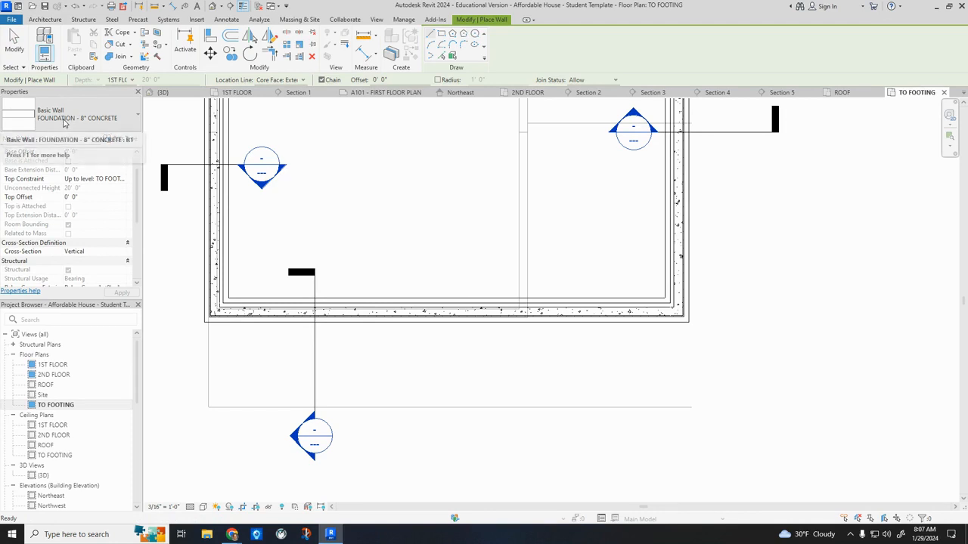
scroll(103, 186, up, 1)
click(133, 80)
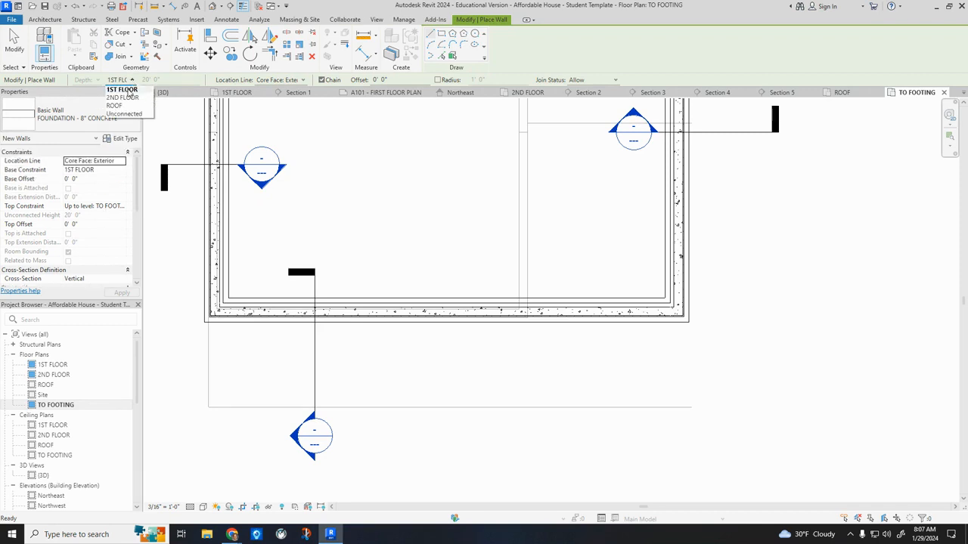
click(126, 113)
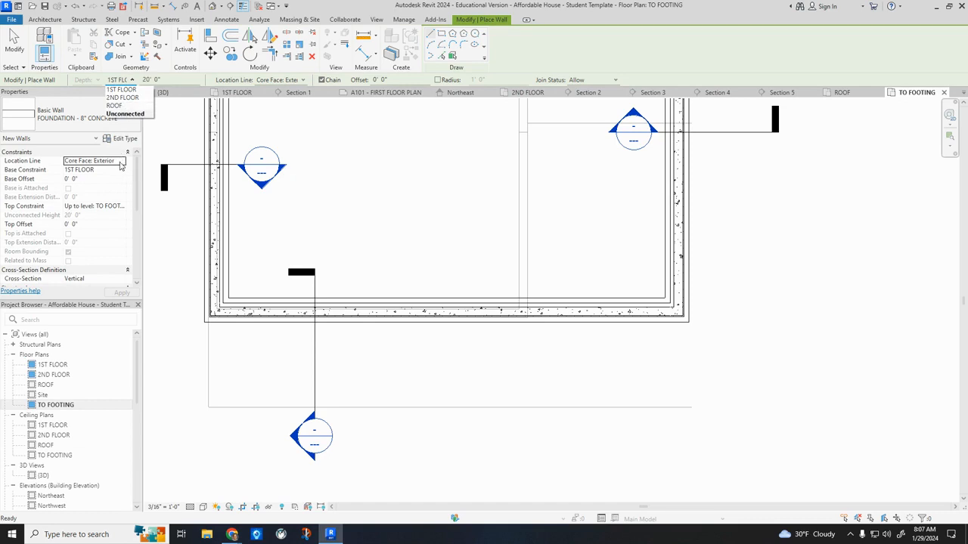
click(117, 209)
click(118, 207)
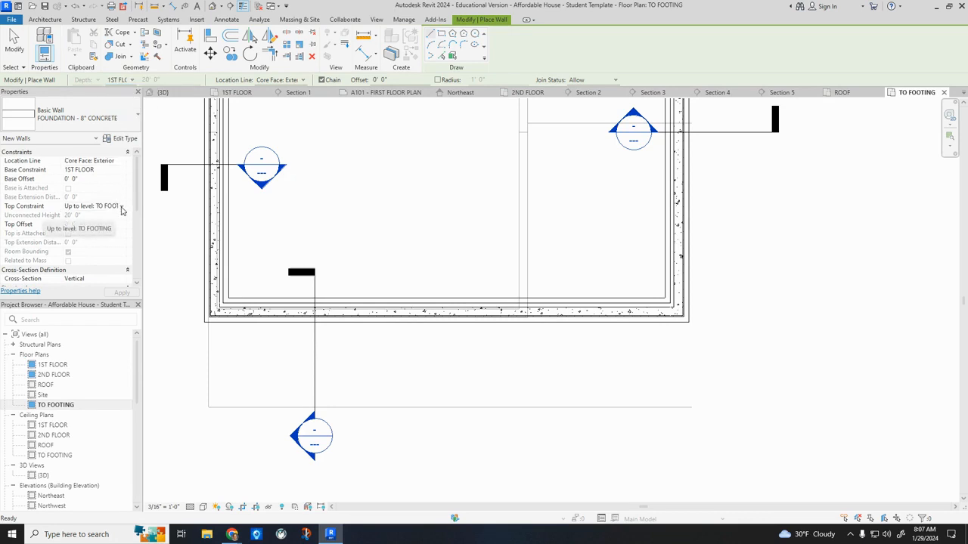
click(120, 208)
click(117, 223)
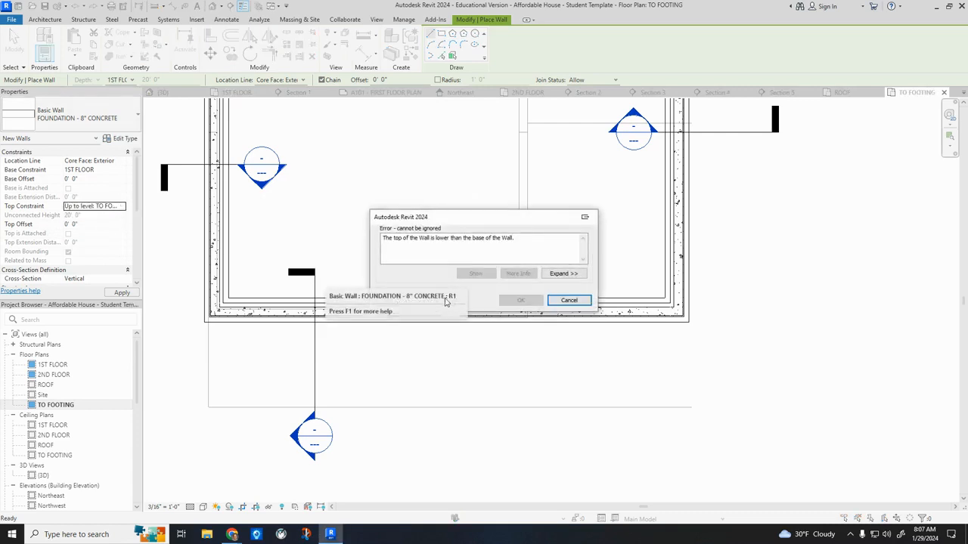
double_click(405, 238)
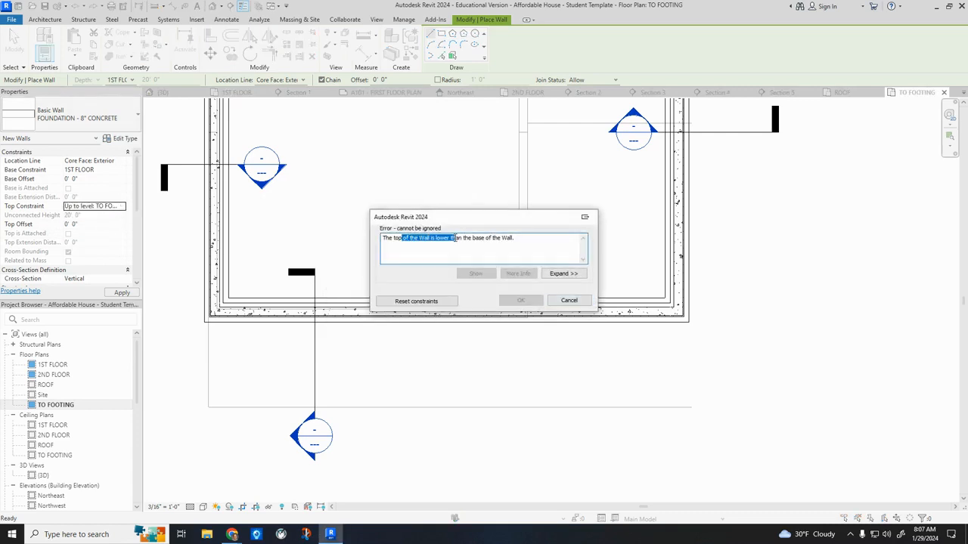
click(443, 301)
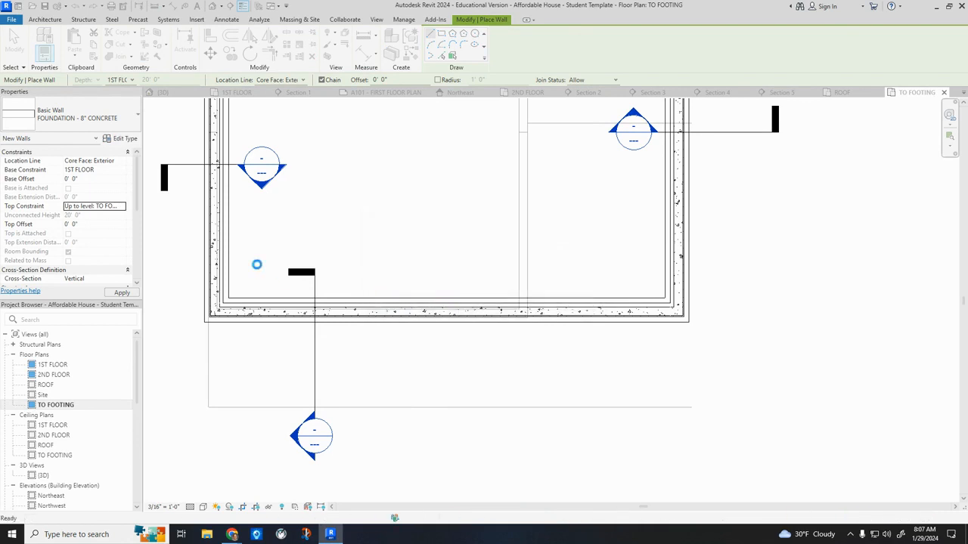
key(Escape)
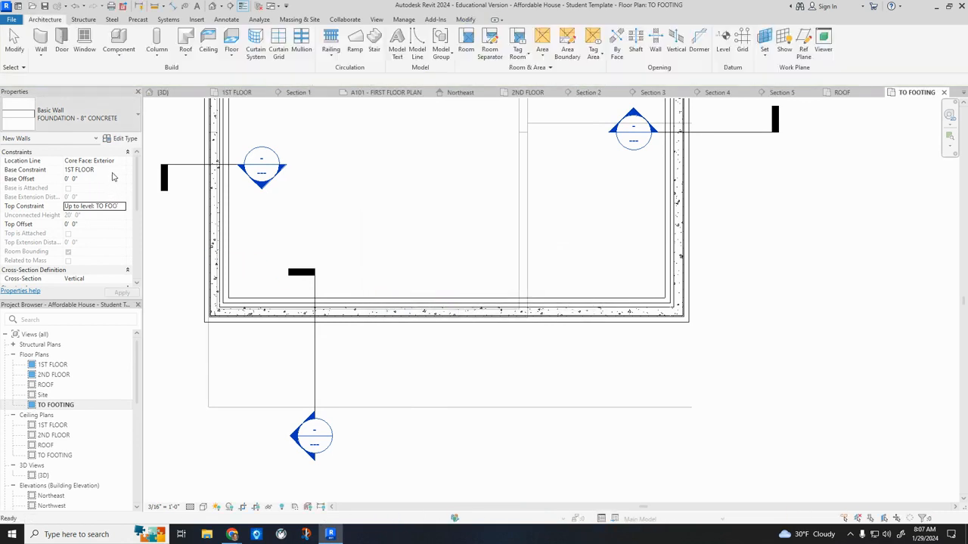
Draw a single 8" concrete foundation wall from the house foundation's front left corner to the porch outline's outer corner.
click(47, 40)
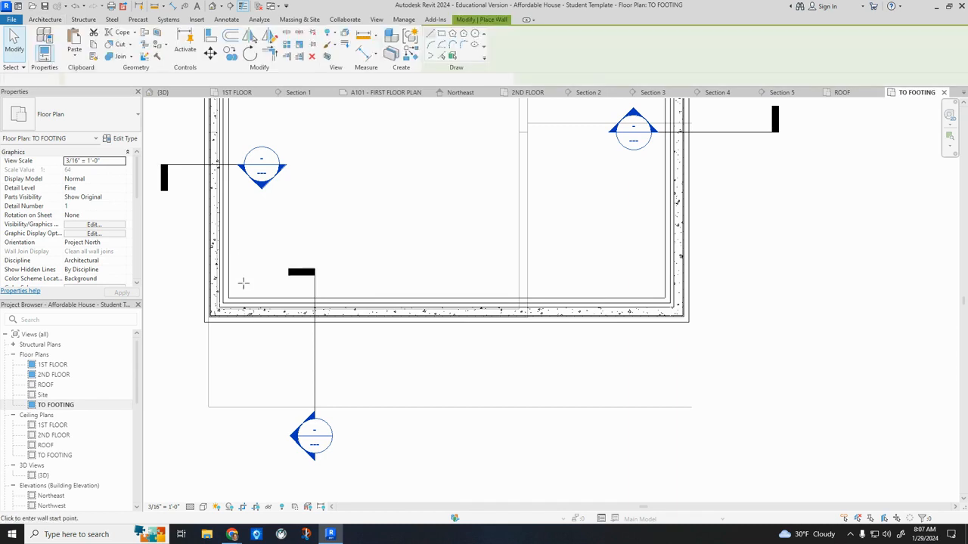
click(210, 318)
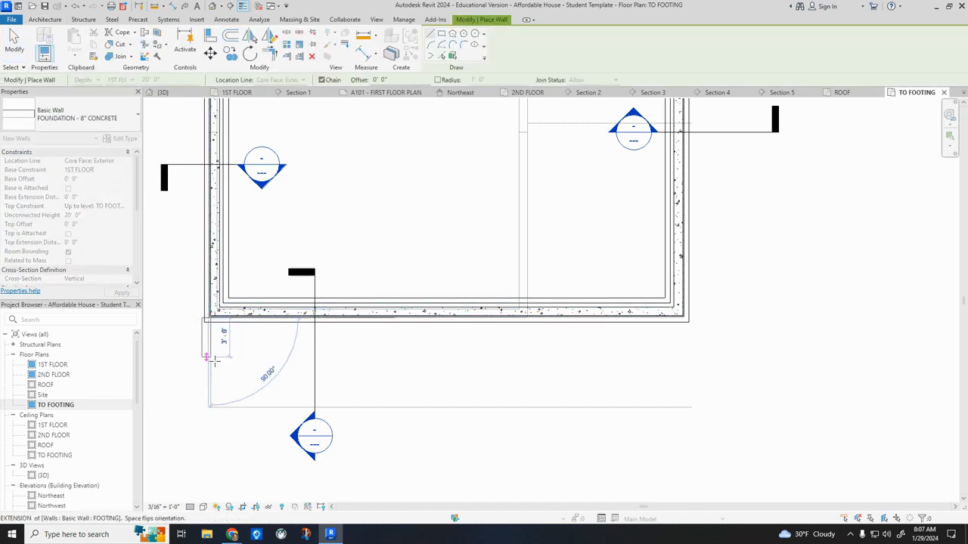
click(207, 406)
key(Escape)
key(Escape)
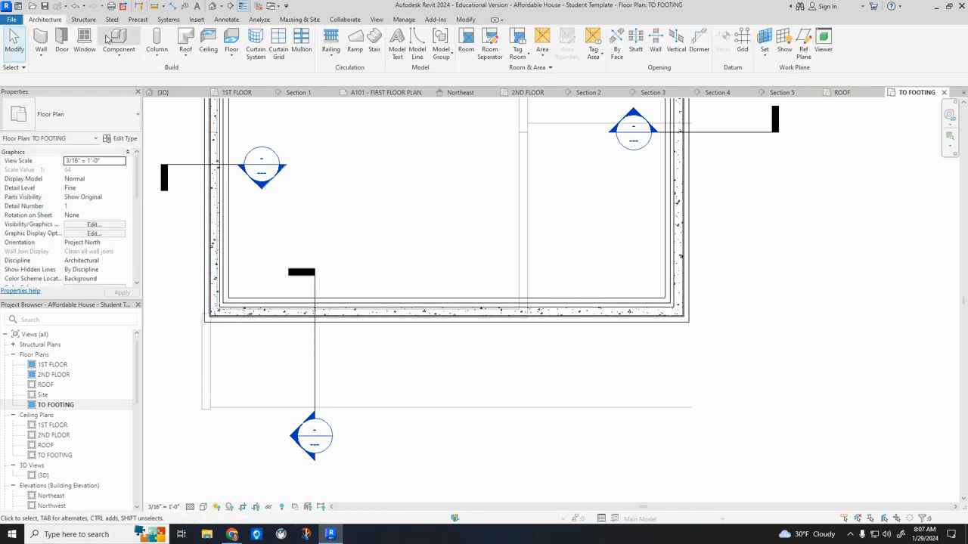
Delete the new wall at the porch's left side in the 3D view.
click(214, 6)
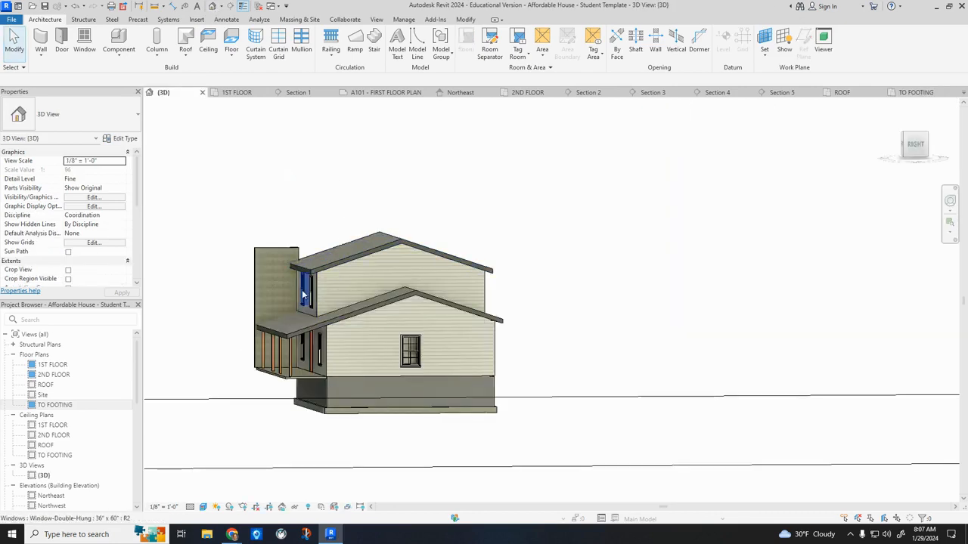
click(273, 286)
key(Delete)
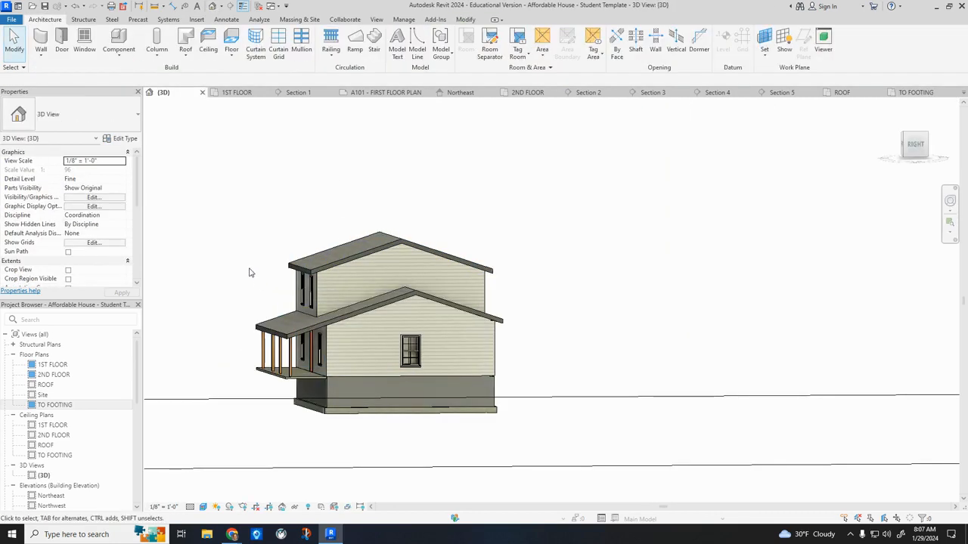
Open the 1ST FLOOR plan and prepare an 8" concrete foundation wall with a top offset of -0' 4" below 1ST FLOOR.
double_click(59, 366)
click(41, 43)
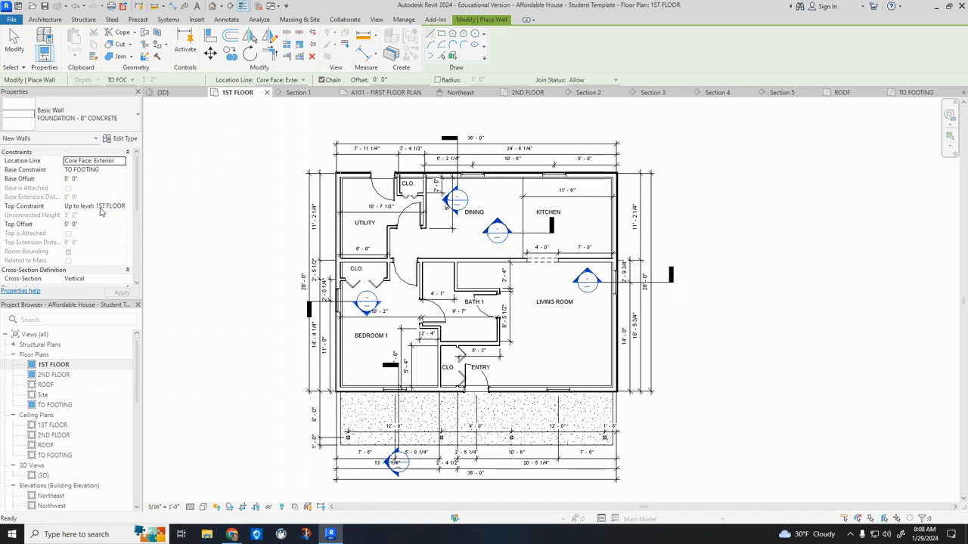
click(76, 224)
text(-0)
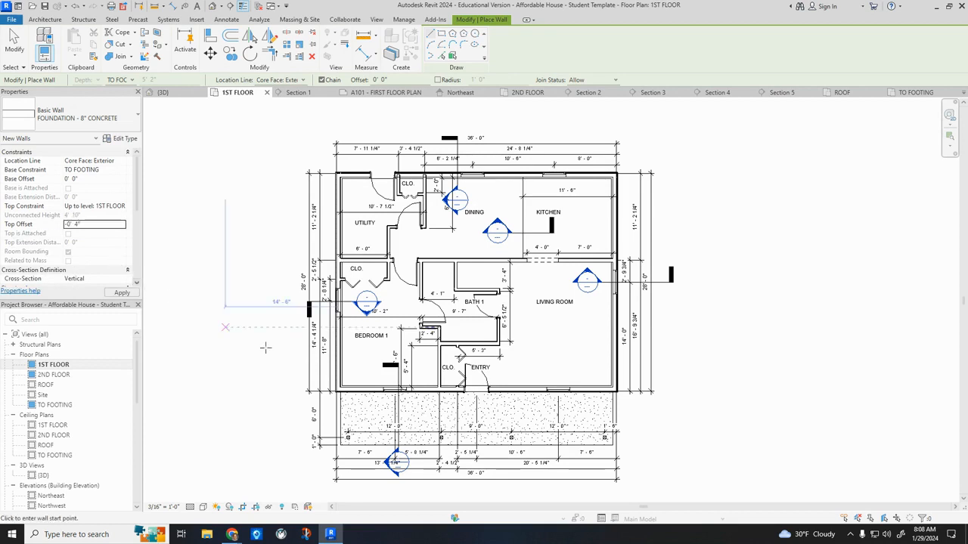
Draw the foundation walls along the three outer sides of the porch slab, starting and ending at the house's front wall.
scroll(310, 373, up, 5)
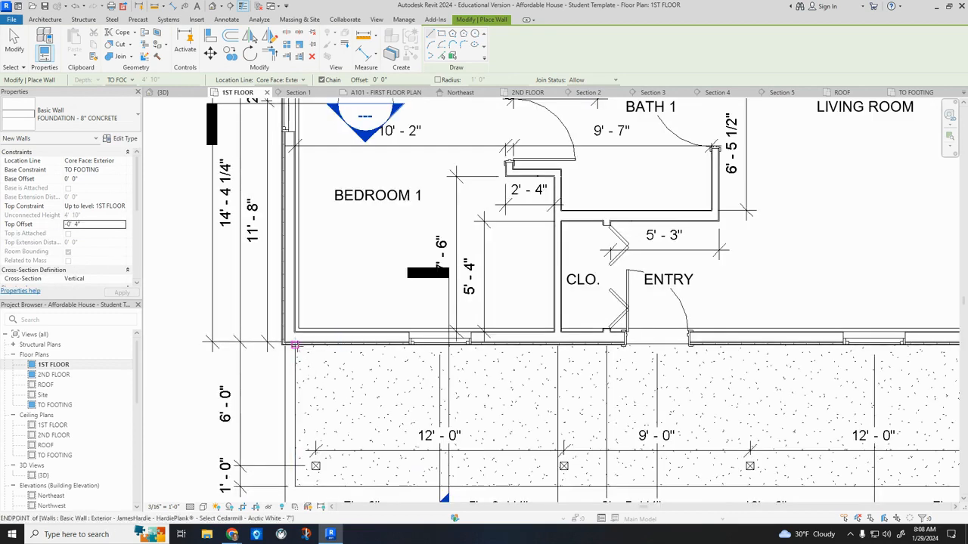
middle_drag(908, 427, 675, 395)
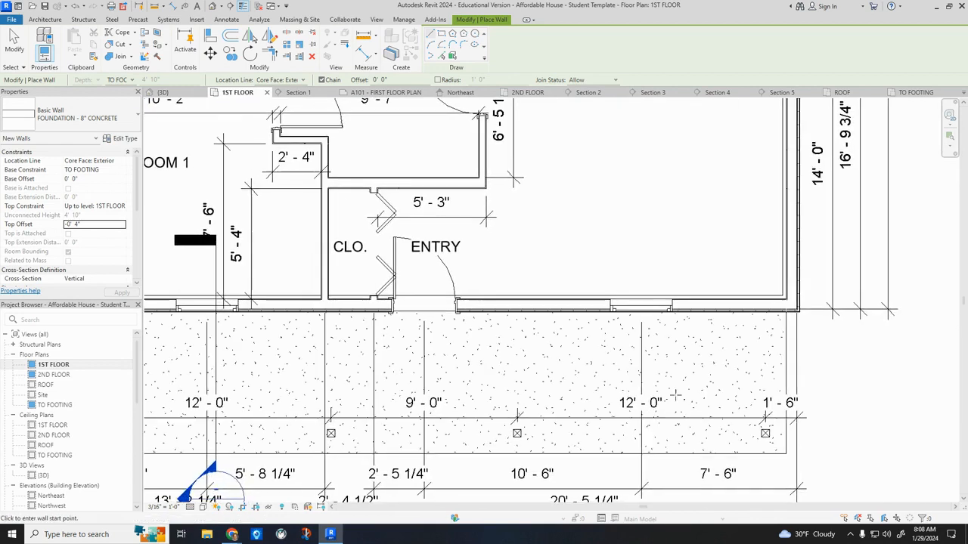
click(786, 312)
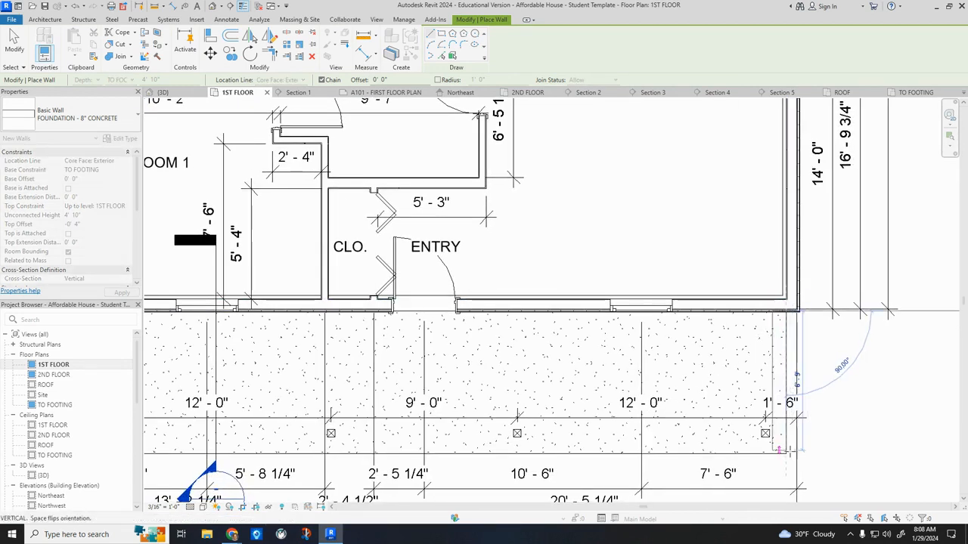
middle_drag(320, 455, 541, 442)
click(291, 436)
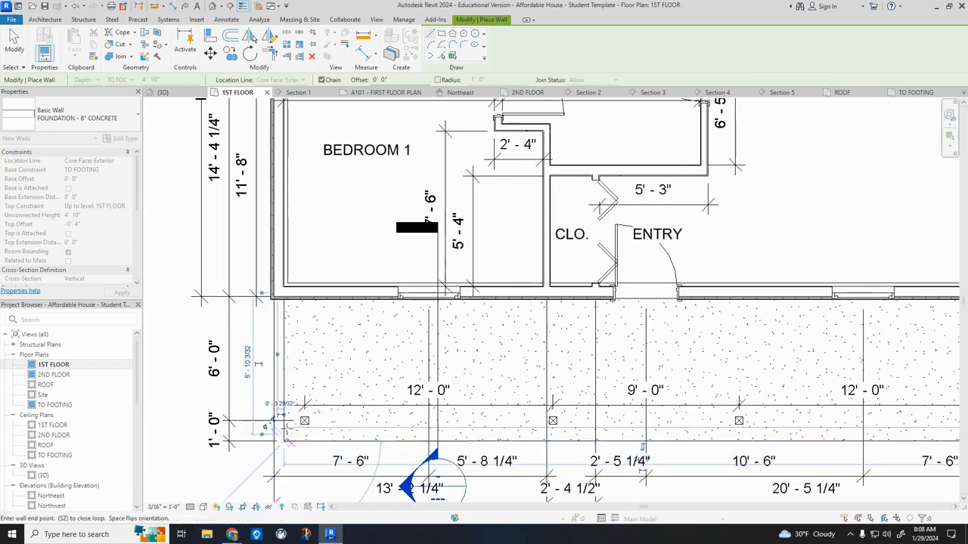
click(284, 299)
key(Escape)
key(Escape)
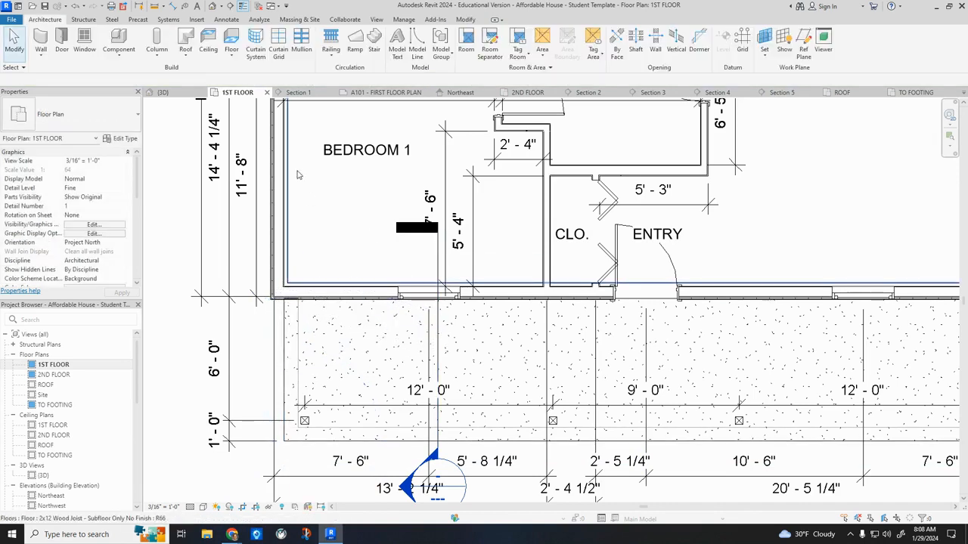
Inspect the new porch foundation walls and their junction with the house foundation in the 3D view.
click(213, 7)
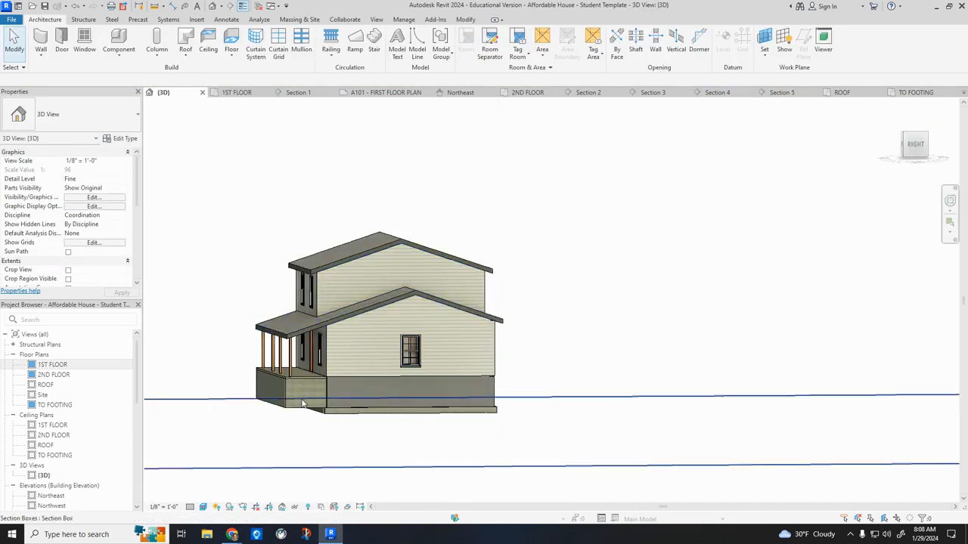
scroll(301, 399, up, 10)
shift+middle_drag(473, 349, 400, 307)
shift+middle_drag(340, 231, 562, 309)
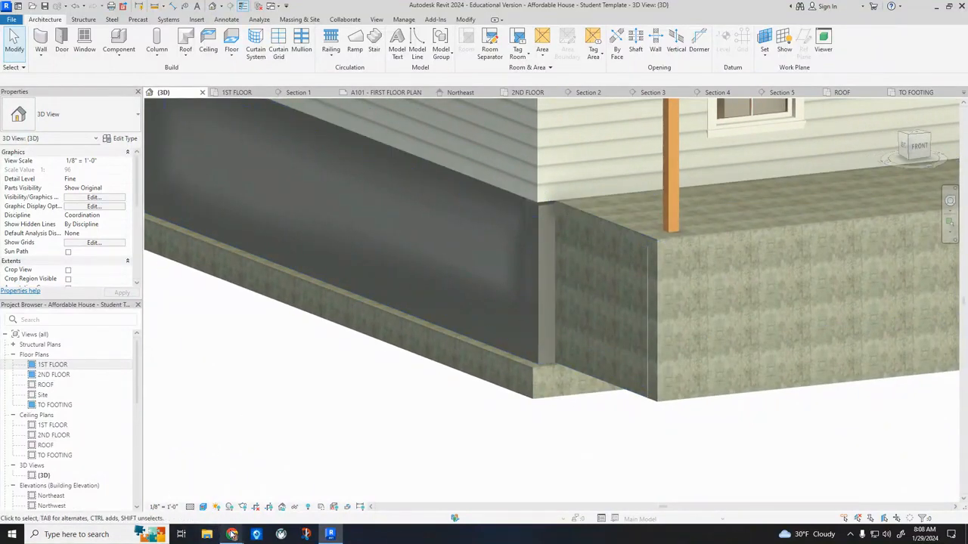
Switch to Google Drive in the browser and examine the porch and wall sections in A-2.pdf, then close the sheet.
mouse_move(233, 534)
click(191, 493)
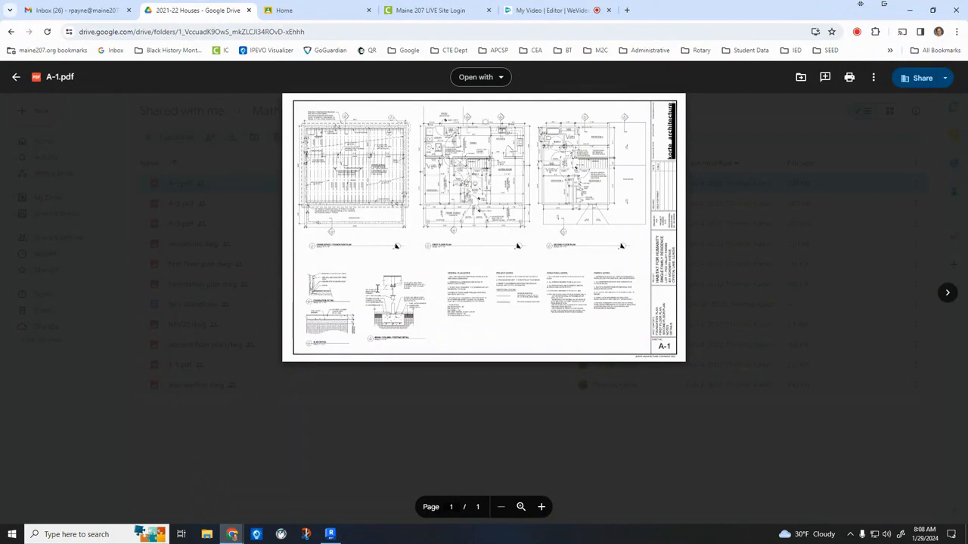
click(237, 284)
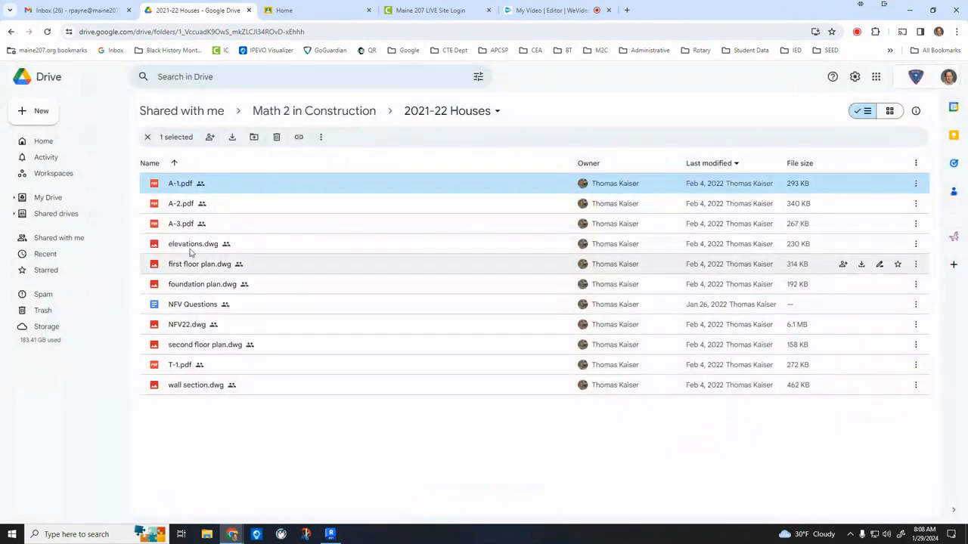
double_click(183, 205)
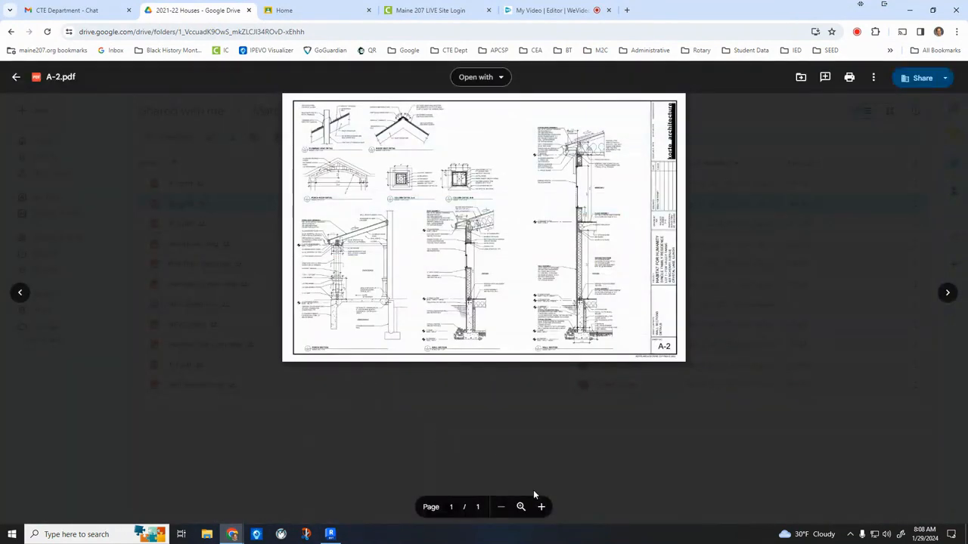
click(542, 507)
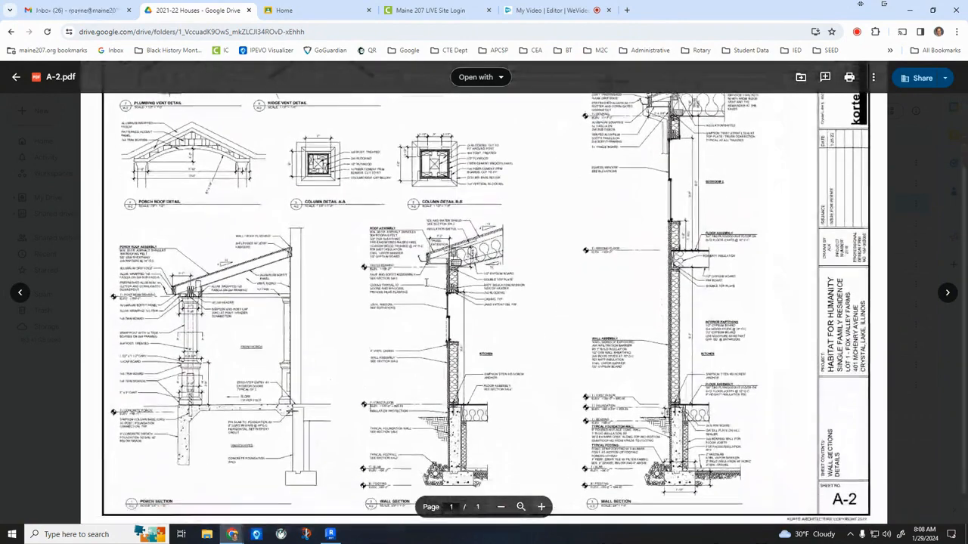
scroll(427, 282, down, 1)
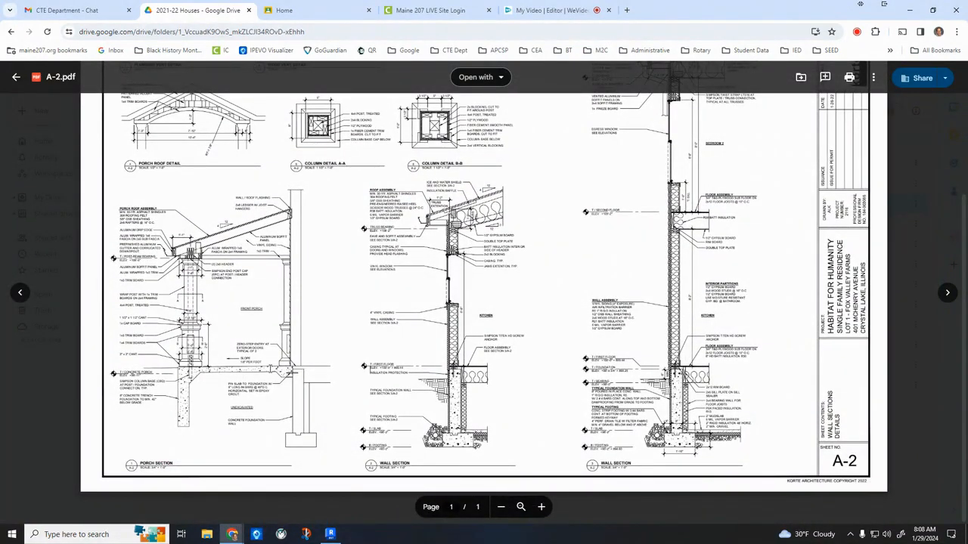
scroll(271, 357, up, 1)
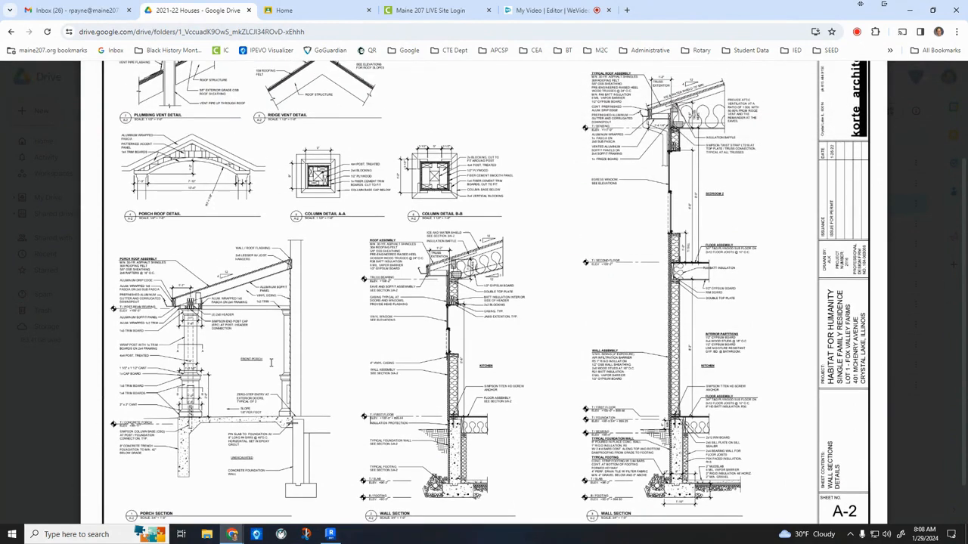
scroll(270, 356, up, 2)
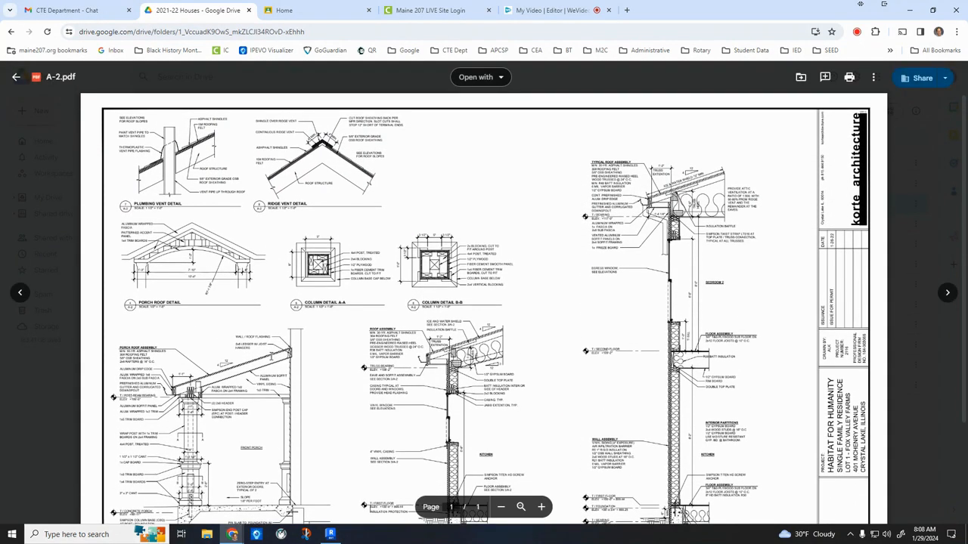
click(65, 425)
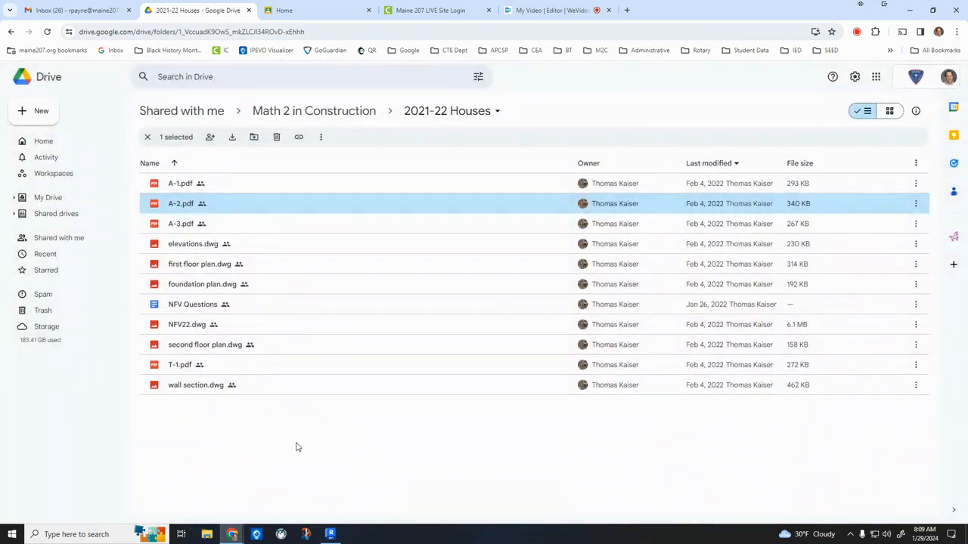
Switch back to Revit and shrink the 3D view's section box horizontally so its sides sit closer around the house.
click(330, 536)
scroll(452, 298, down, 5)
shift+middle_drag(581, 333, 486, 383)
scroll(487, 247, down, 2)
shift+middle_drag(591, 215, 559, 216)
middle_drag(559, 215, 453, 306)
scroll(511, 330, down, 2)
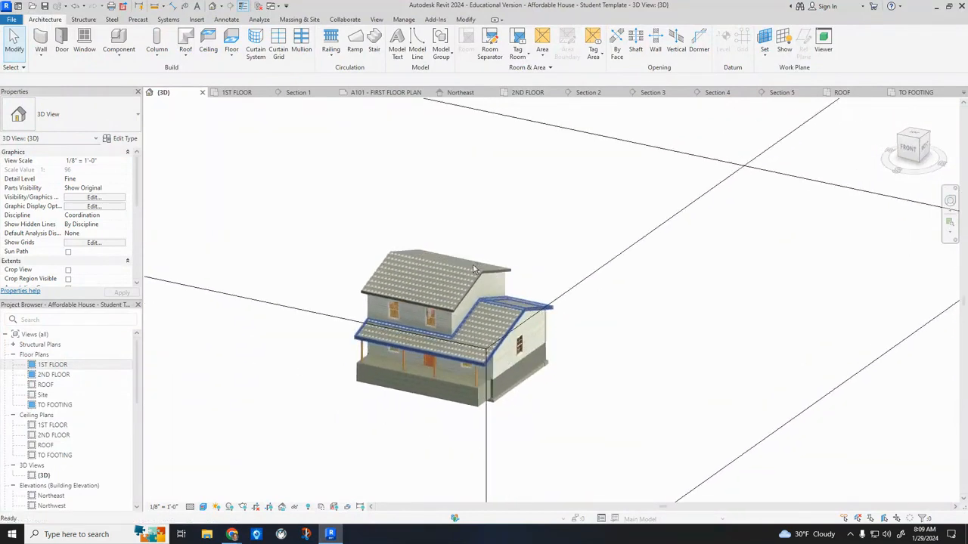
scroll(325, 276, down, 3)
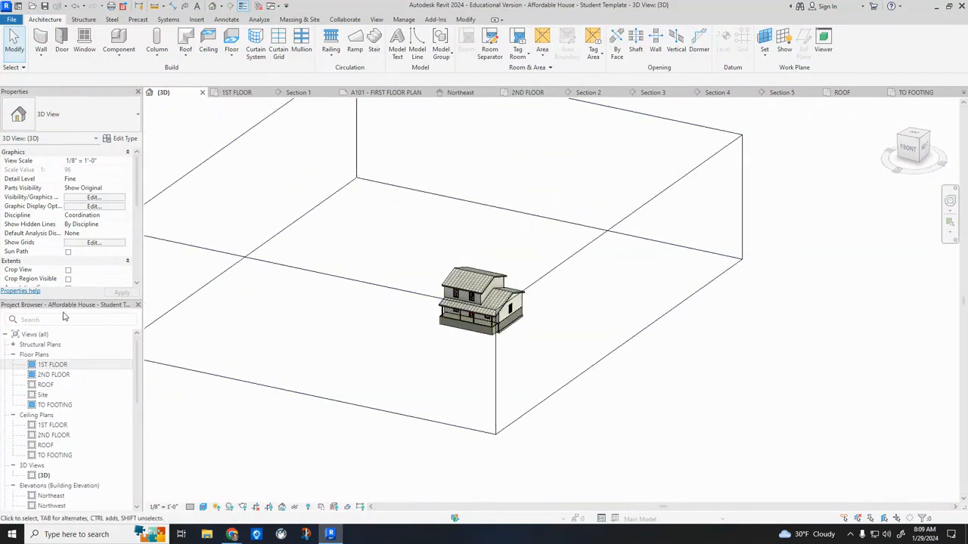
scroll(68, 226, down, 4)
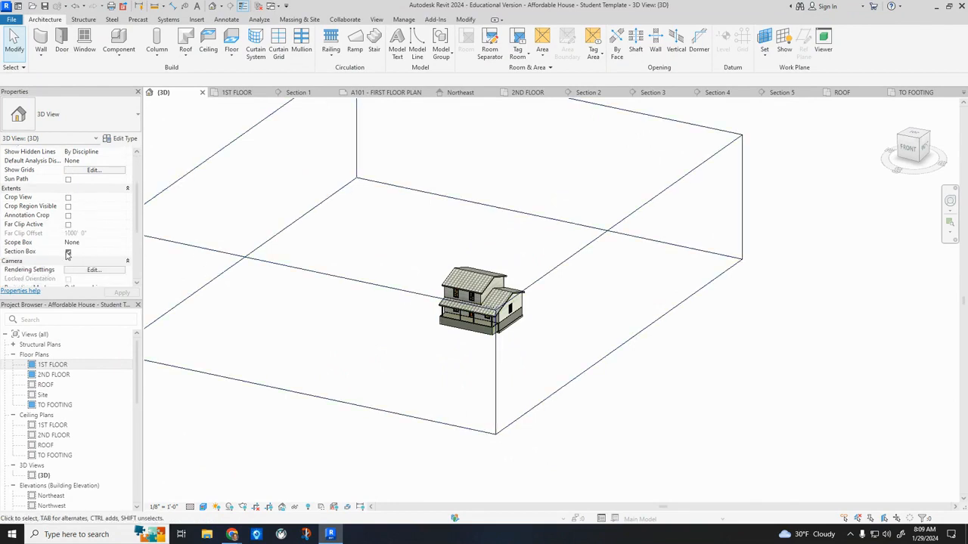
scroll(309, 296, down, 3)
click(309, 279)
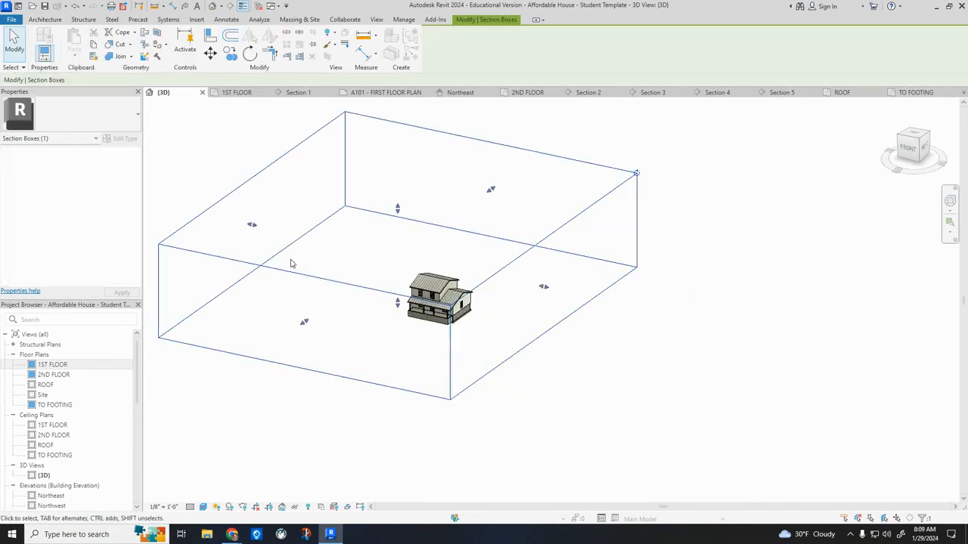
drag(258, 234, 416, 266)
drag(543, 289, 463, 259)
drag(371, 331, 437, 297)
Lower the section box's top face to cut the house open through the second floor and down to the first-floor rooms.
scroll(437, 296, up, 3)
drag(446, 150, 446, 268)
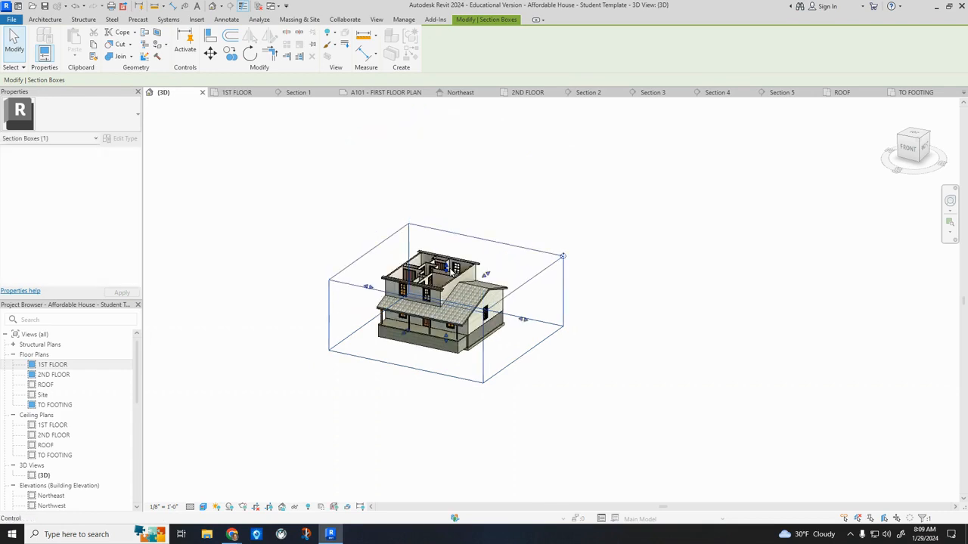
shift+middle_drag(455, 275, 451, 387)
scroll(444, 266, up, 3)
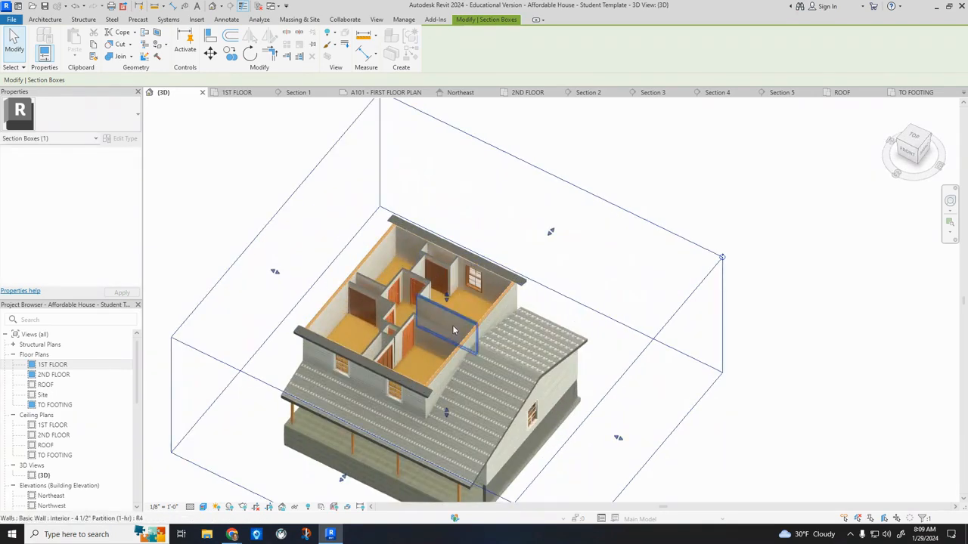
drag(446, 301, 447, 346)
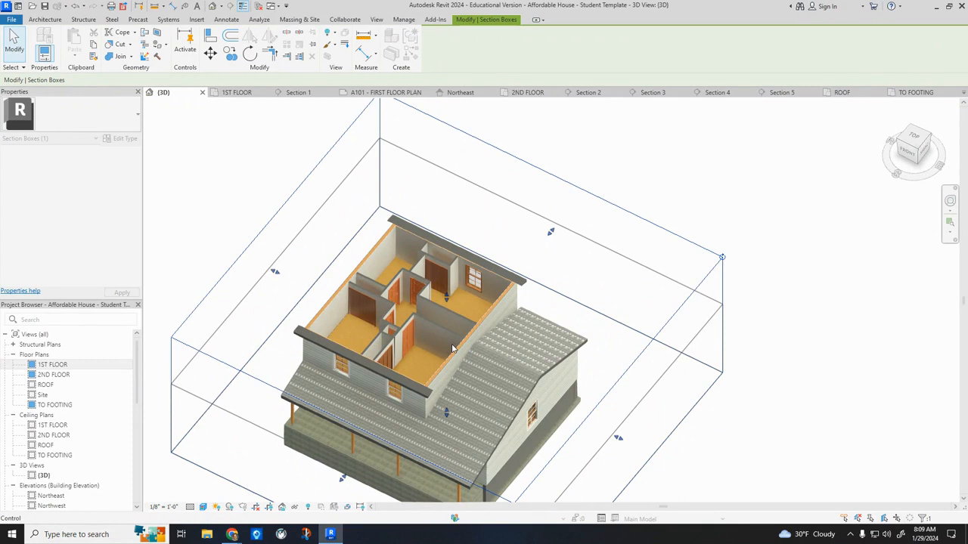
scroll(470, 370, down, 5)
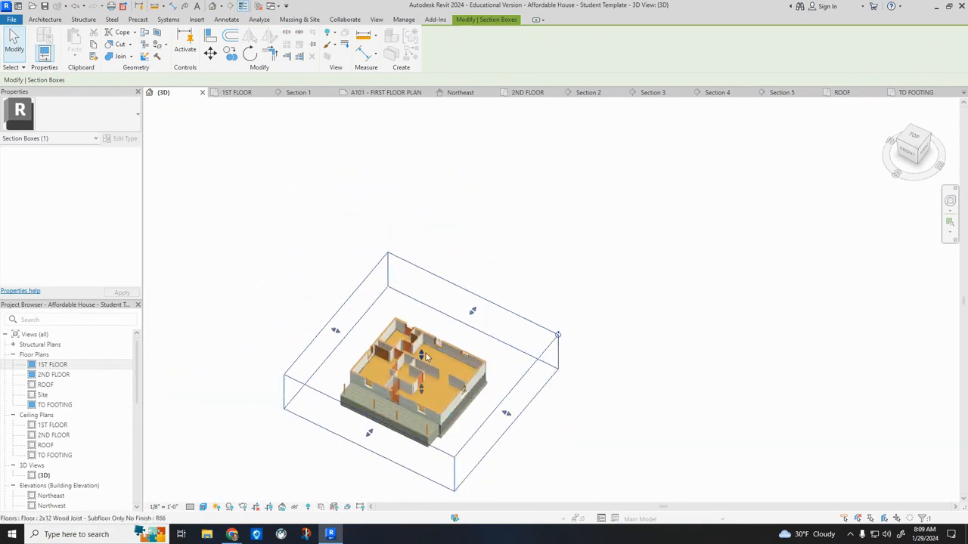
Raise the section box's top face above the roof so it encloses the whole house, and deselect the box.
drag(420, 324, 419, 276)
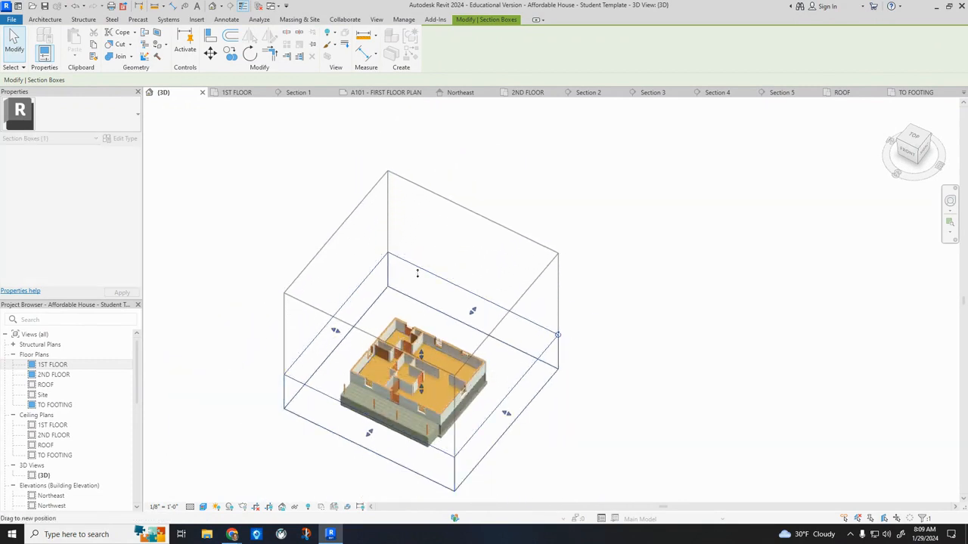
click(659, 279)
shift+middle_drag(616, 310, 534, 238)
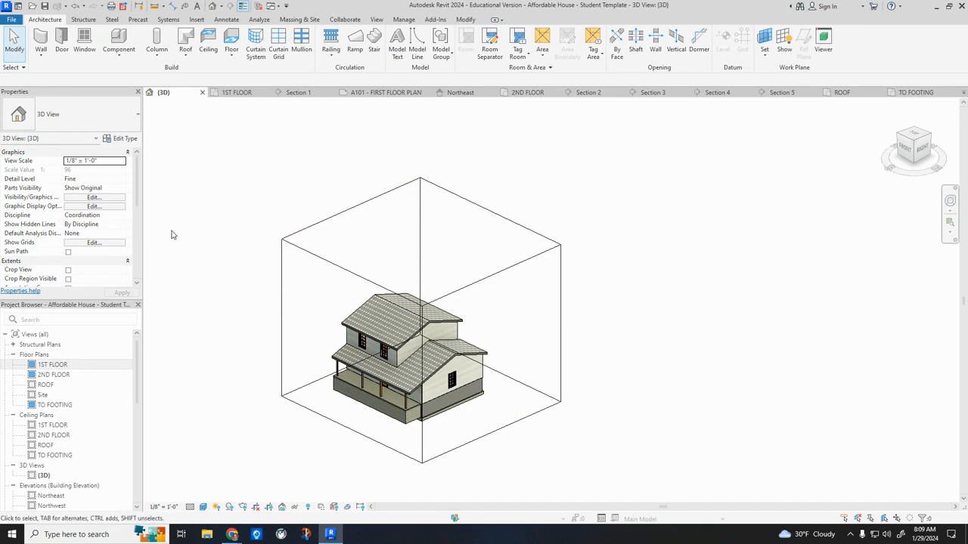
Review the sheets A101 - FIRST FLOOR PLAN, A102 - SECOND FLOOR PLAN and A103 - FOUNDATION PLAN.
scroll(63, 372, down, 6)
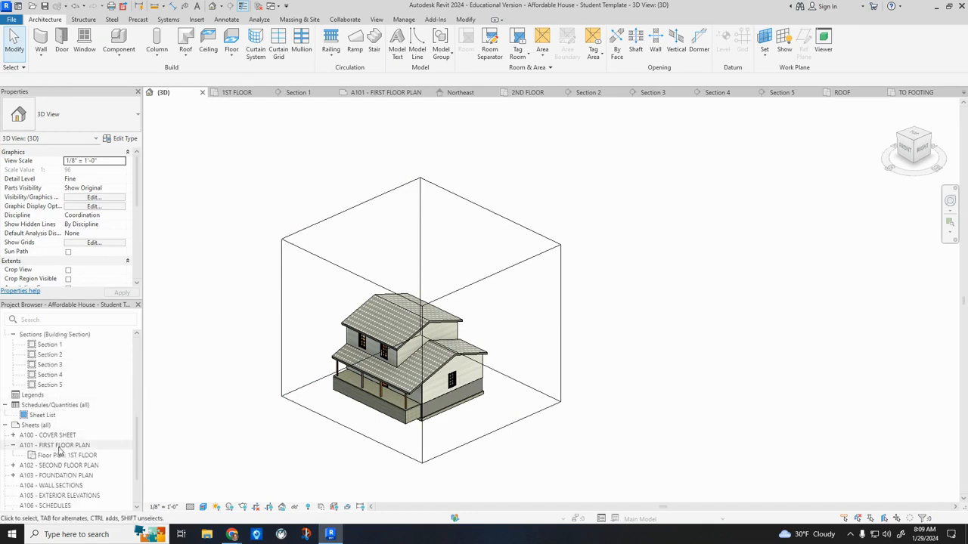
double_click(61, 446)
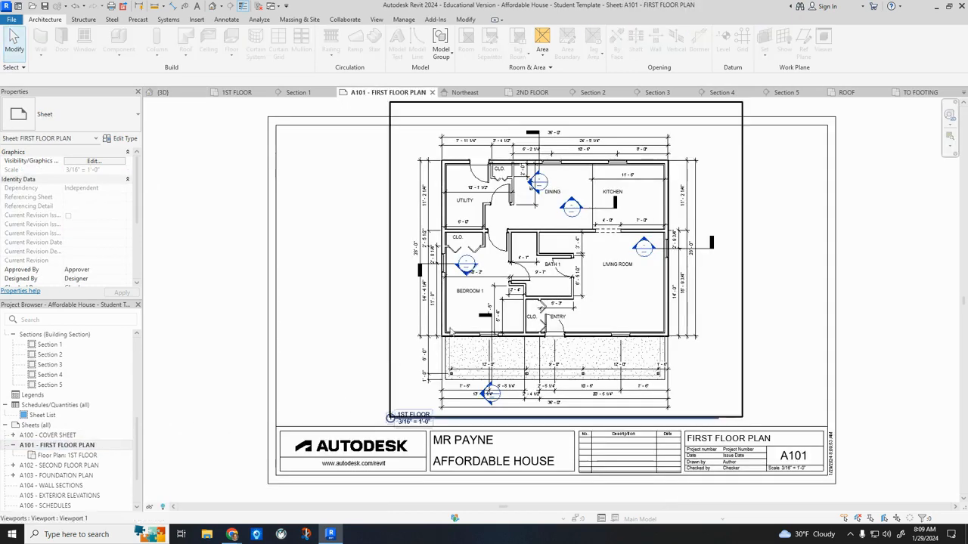
double_click(61, 465)
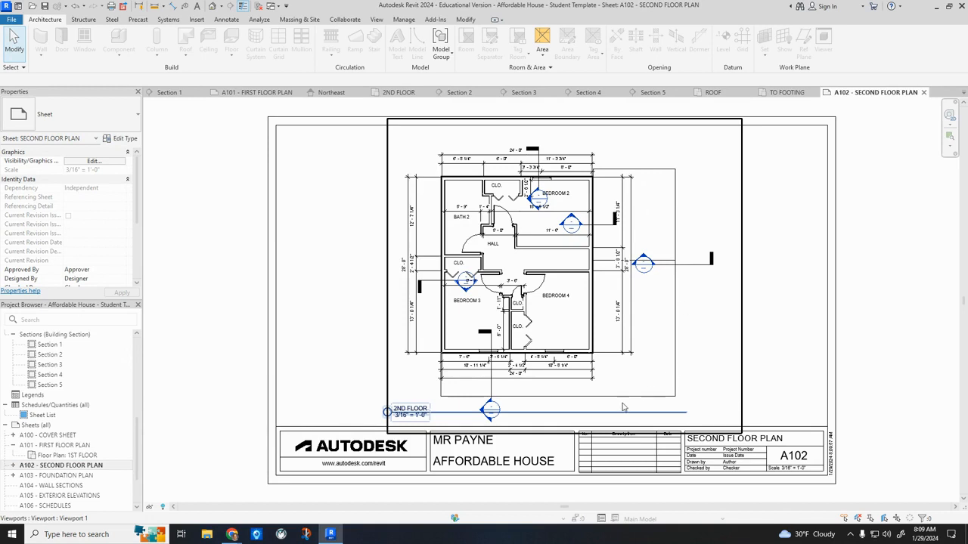
double_click(72, 477)
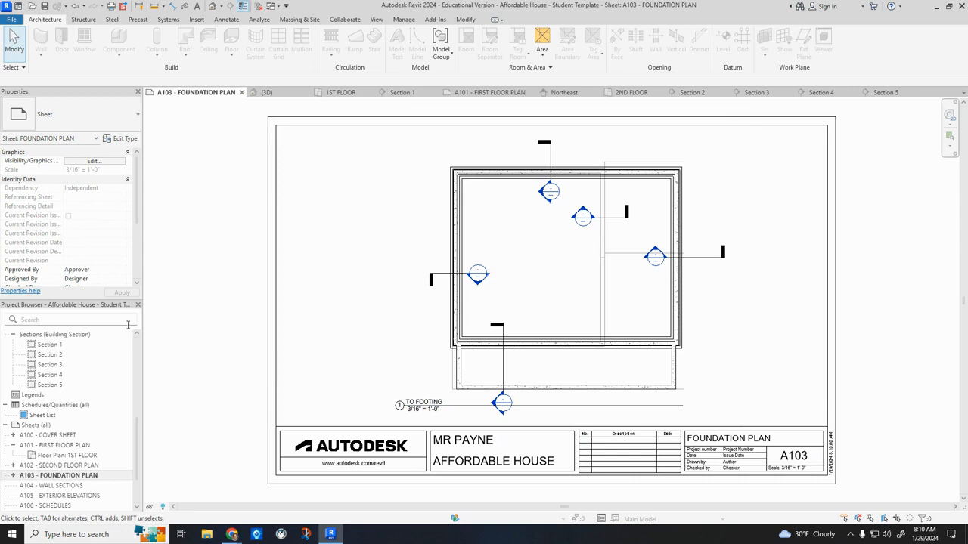
Set the underlay's base level to None in the TO FOOTING floor plan.
scroll(68, 408, up, 5)
double_click(63, 406)
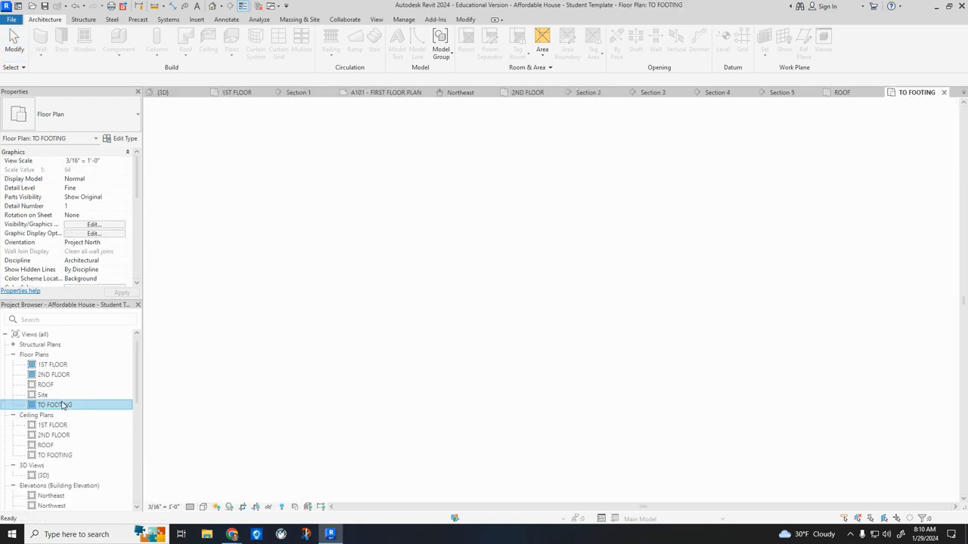
scroll(105, 244, down, 4)
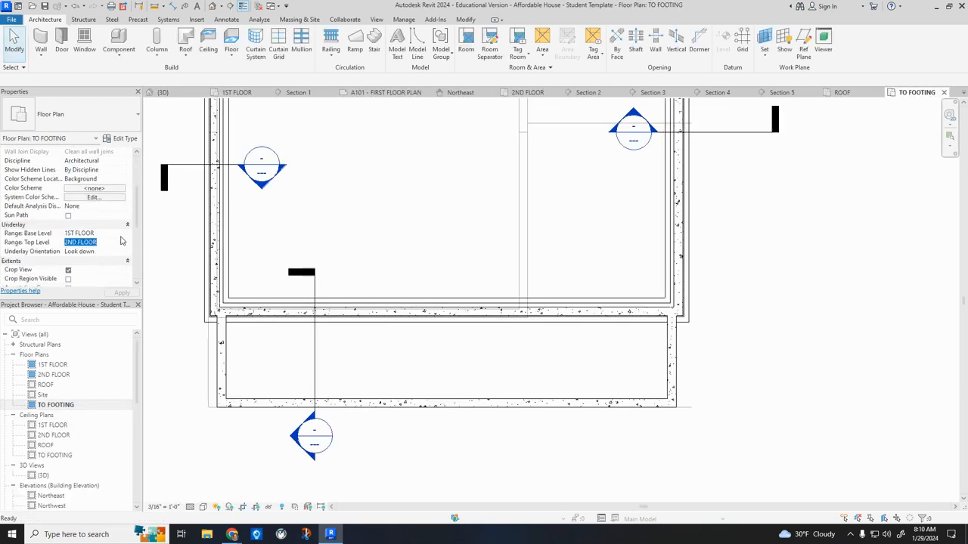
click(122, 235)
click(117, 243)
click(122, 293)
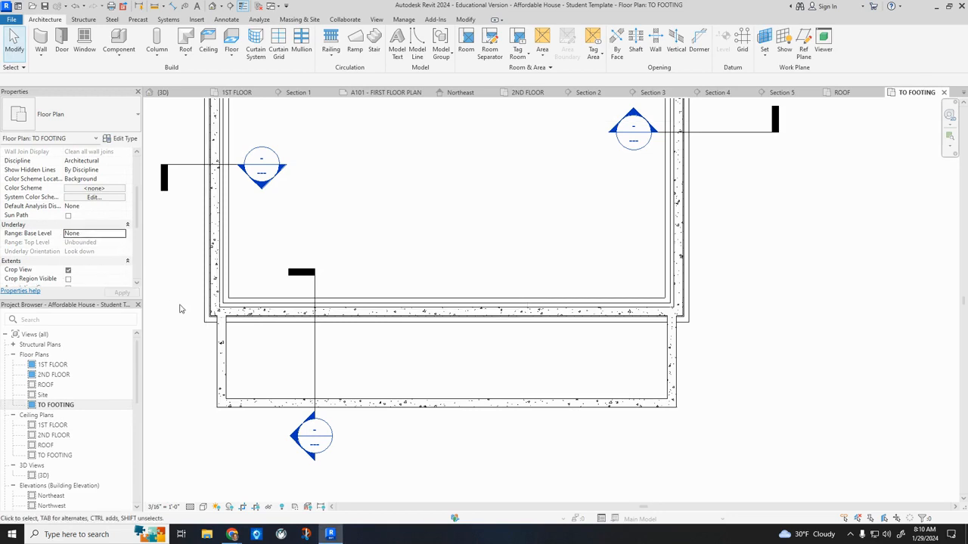
scroll(250, 423, down, 1)
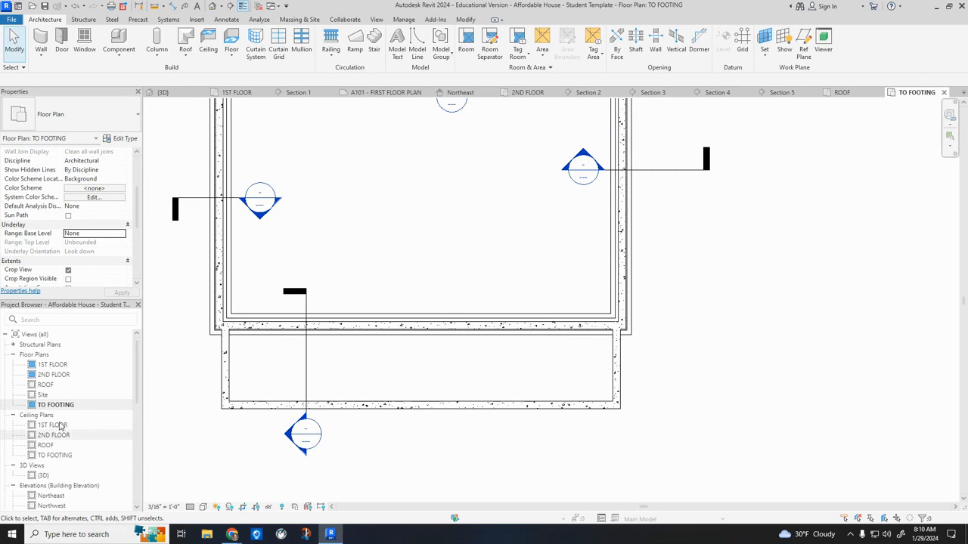
Try placing the {3D} view beside the sheet list on sheet A100 - COVER SHEET, and delete the placed viewport.
scroll(59, 438, down, 5)
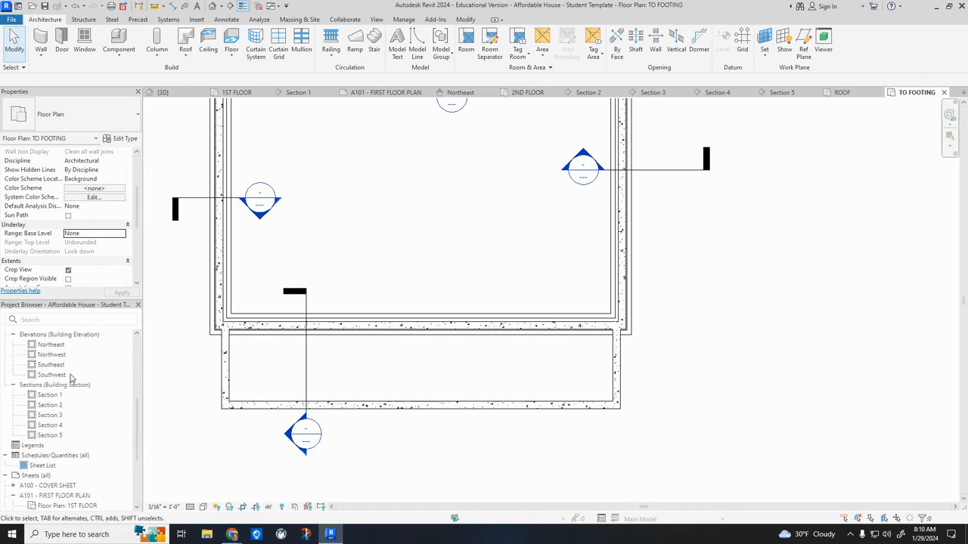
double_click(58, 487)
scroll(88, 352, up, 5)
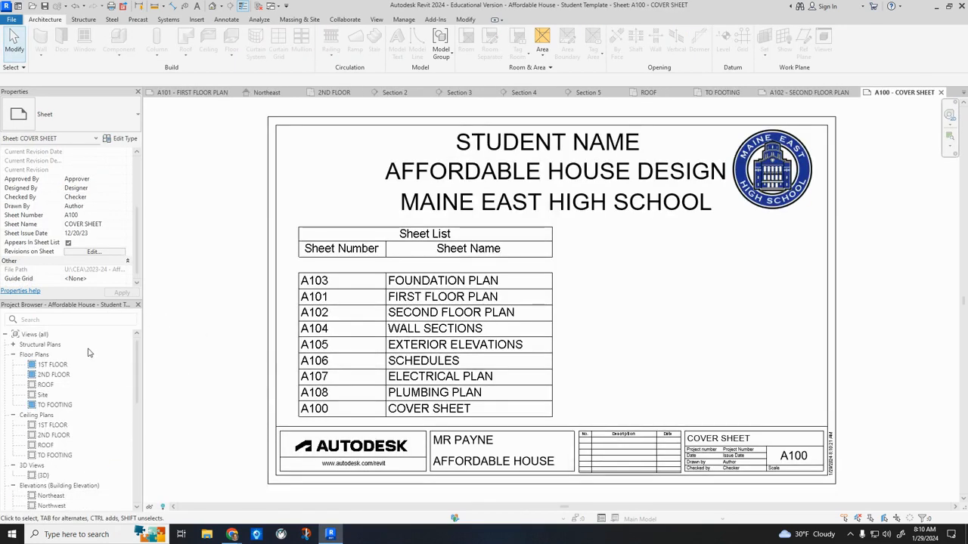
drag(43, 475, 684, 326)
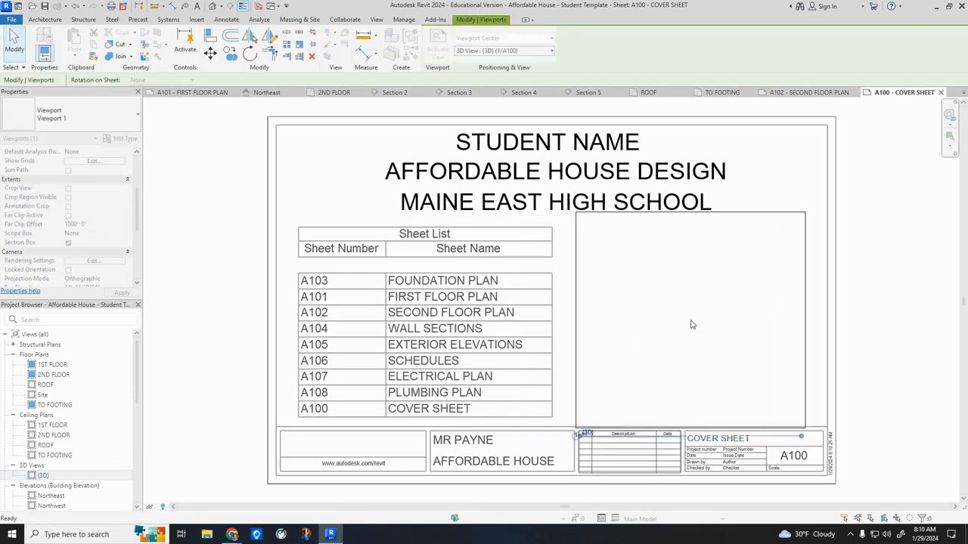
click(691, 324)
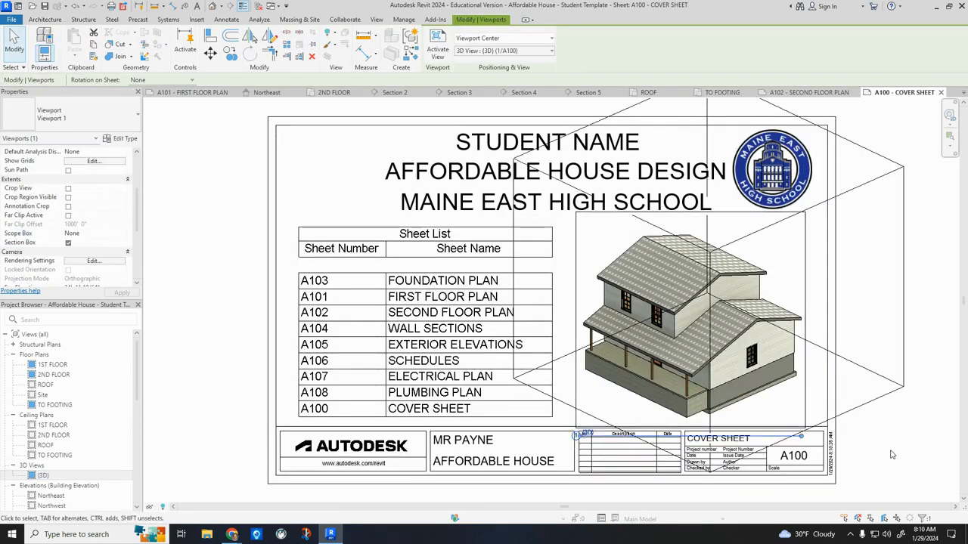
click(887, 403)
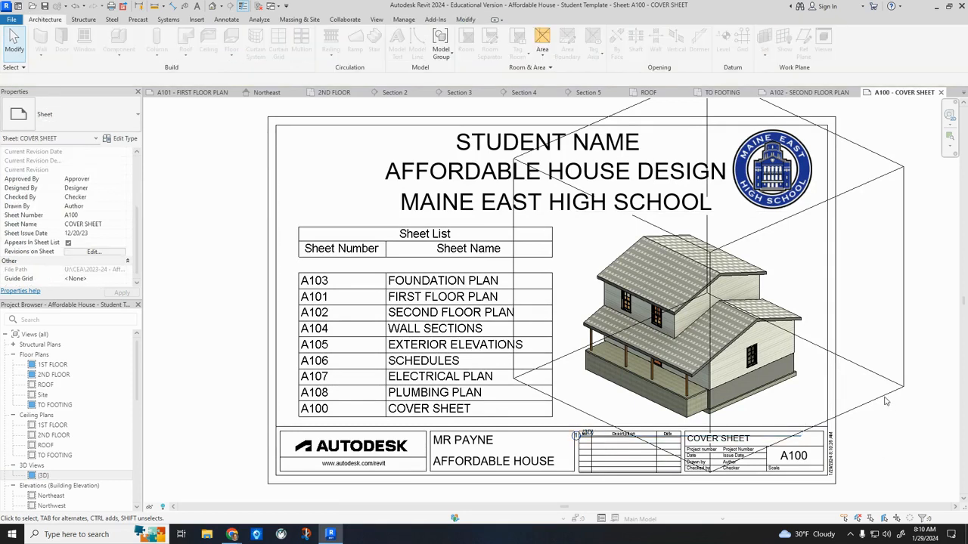
click(807, 371)
key(Delete)
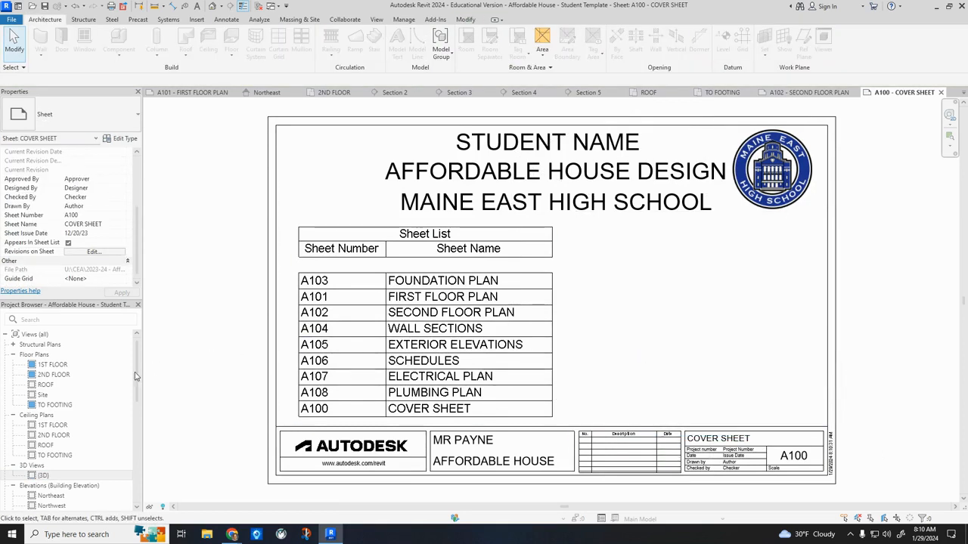
Set the {3D} view's scale to 3/16" = 1'-0" and turn off its section box.
double_click(43, 475)
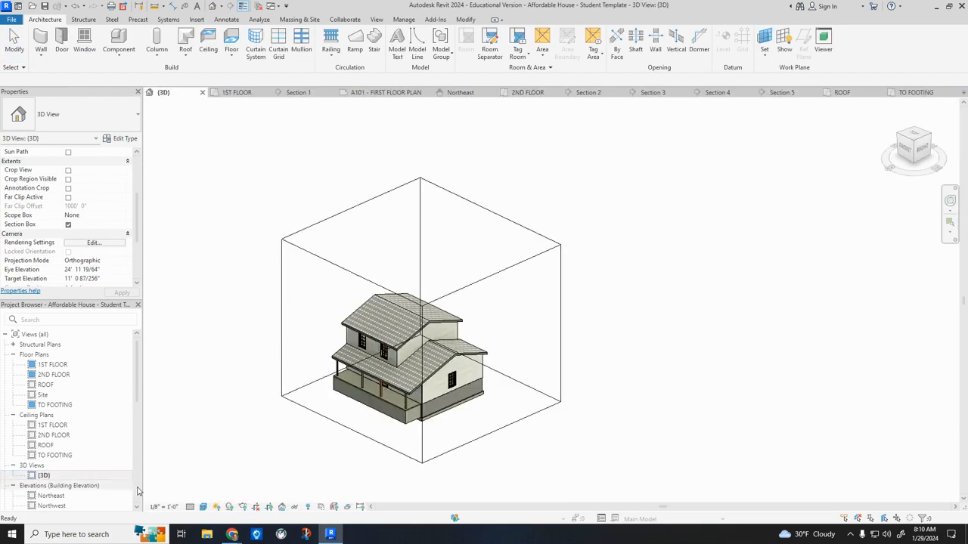
click(166, 506)
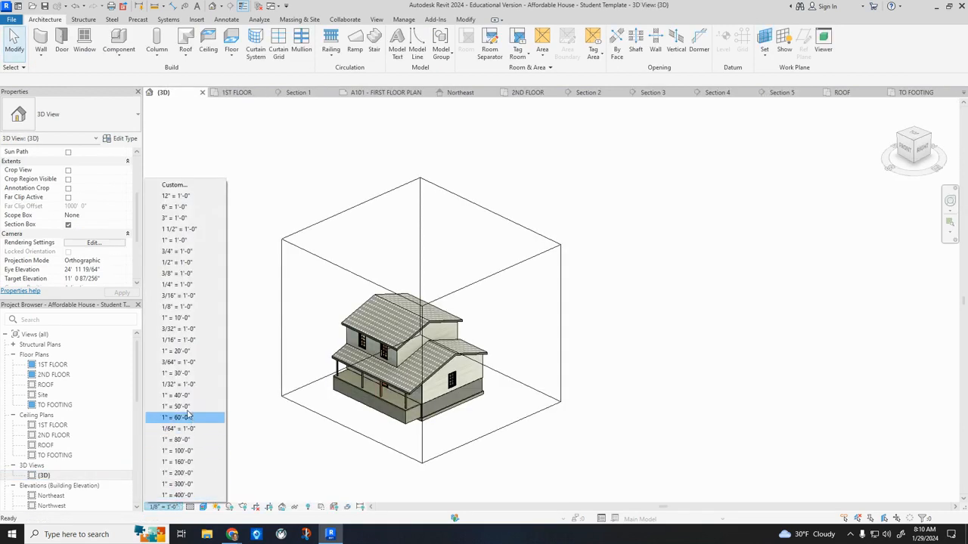
click(189, 296)
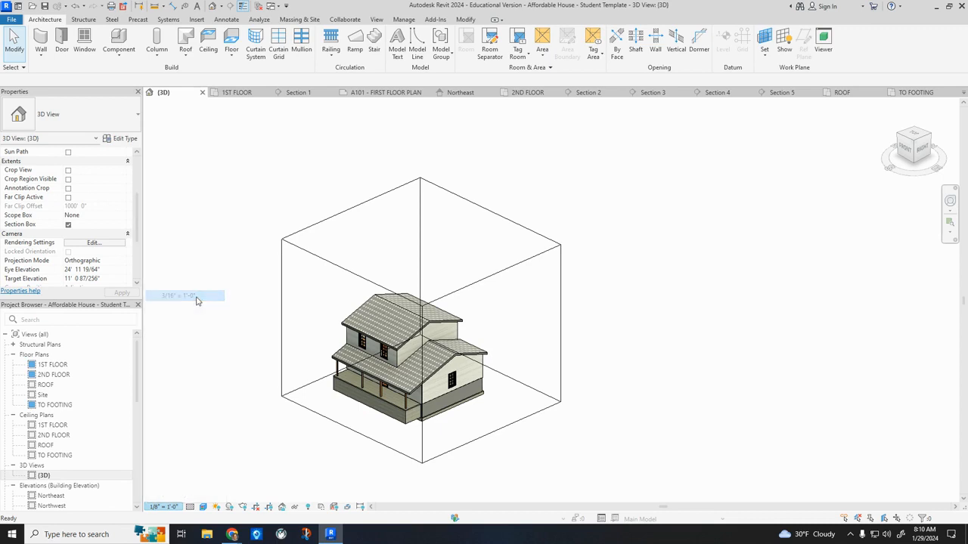
scroll(85, 258, down, 2)
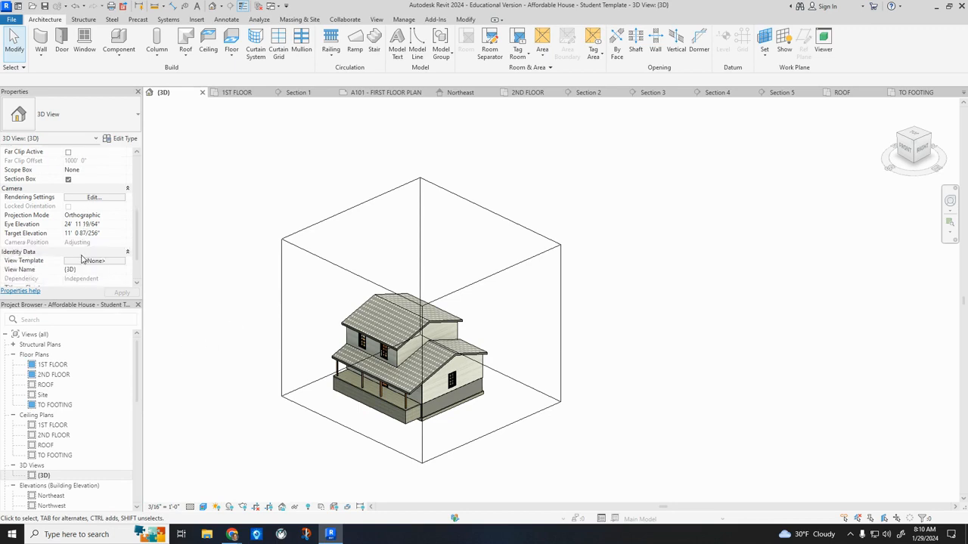
scroll(83, 259, up, 1)
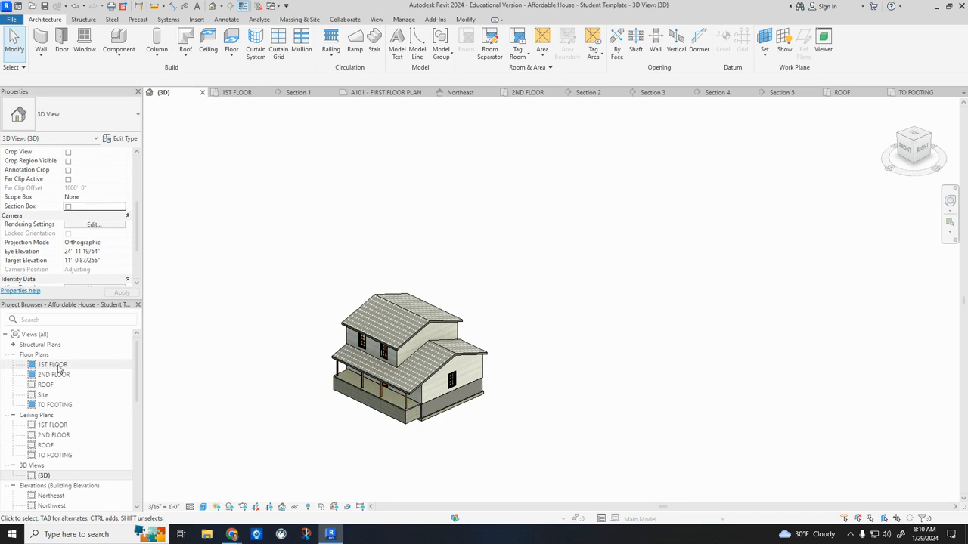
scroll(59, 439, down, 5)
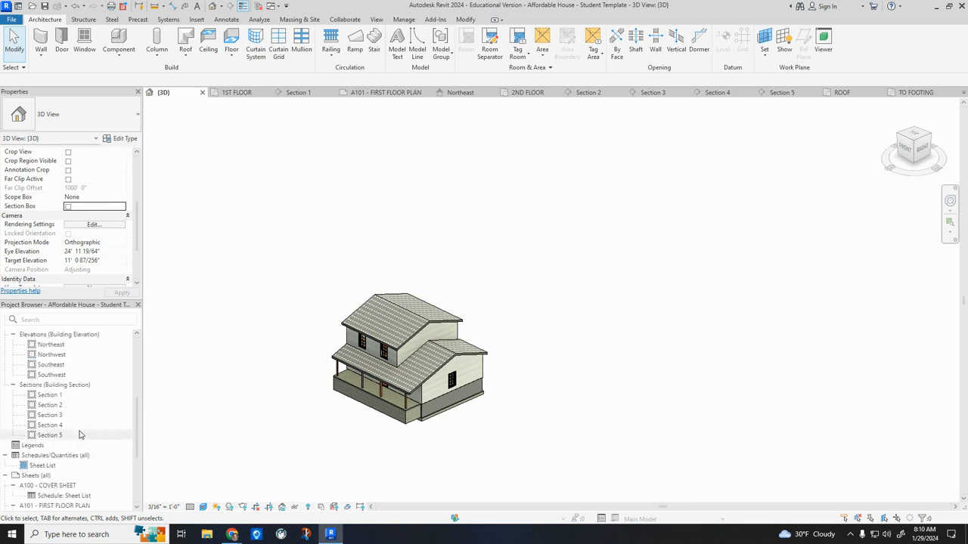
double_click(60, 486)
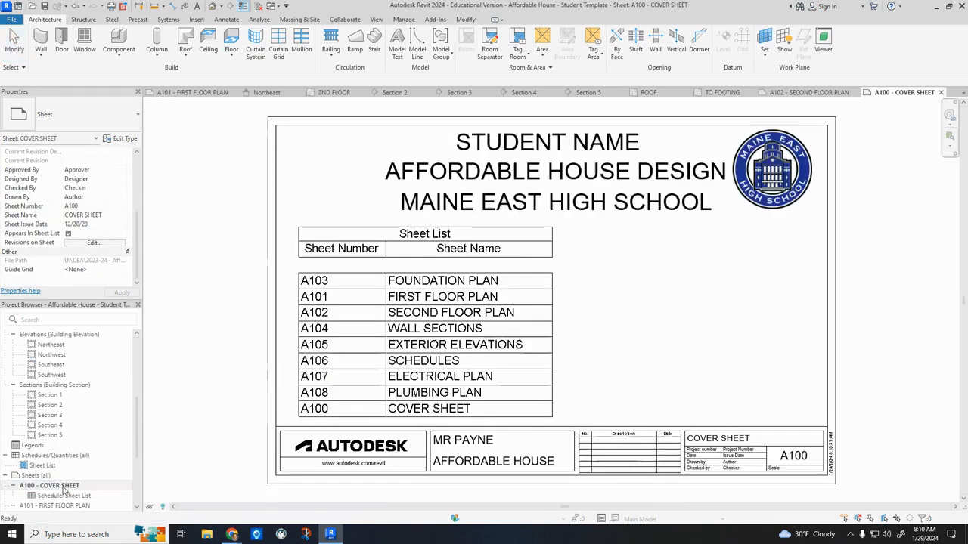
scroll(61, 394, up, 2)
scroll(61, 394, up, 4)
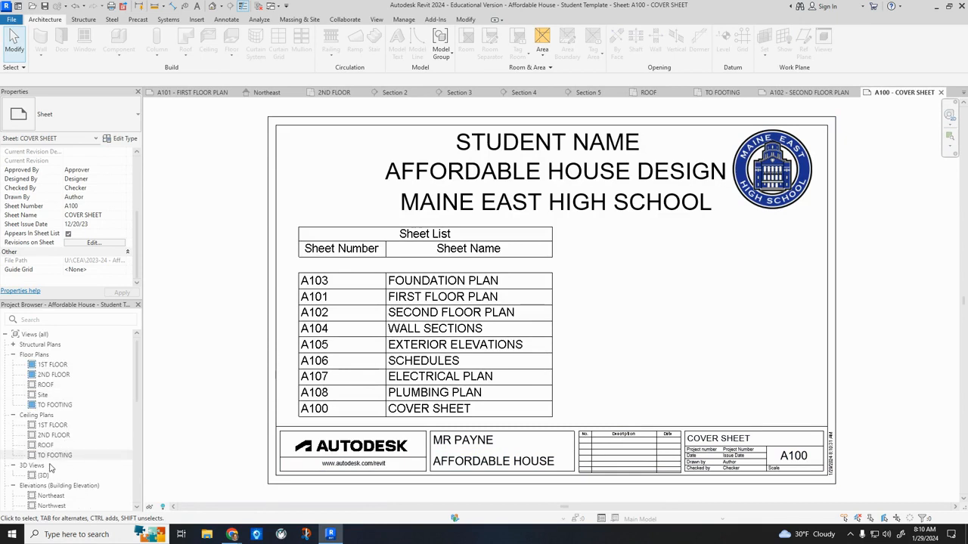
drag(653, 359, 660, 350)
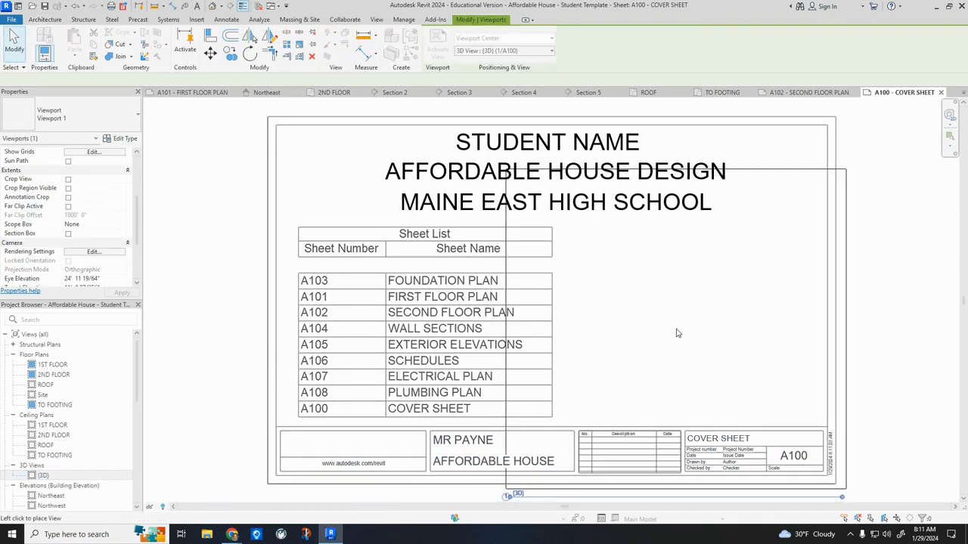
key(Escape)
Set the {3D} view's scale to 3/32" = 1'-0".
double_click(43, 476)
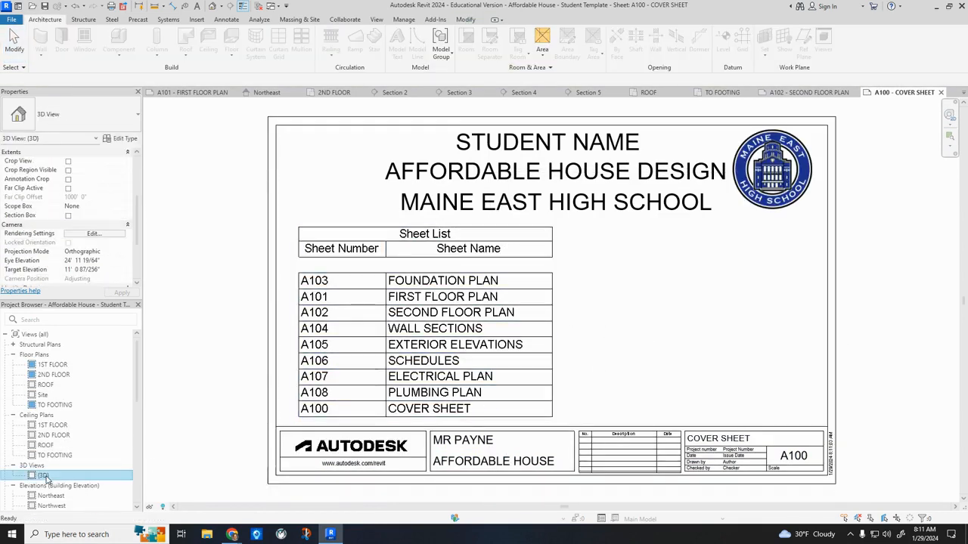
click(170, 506)
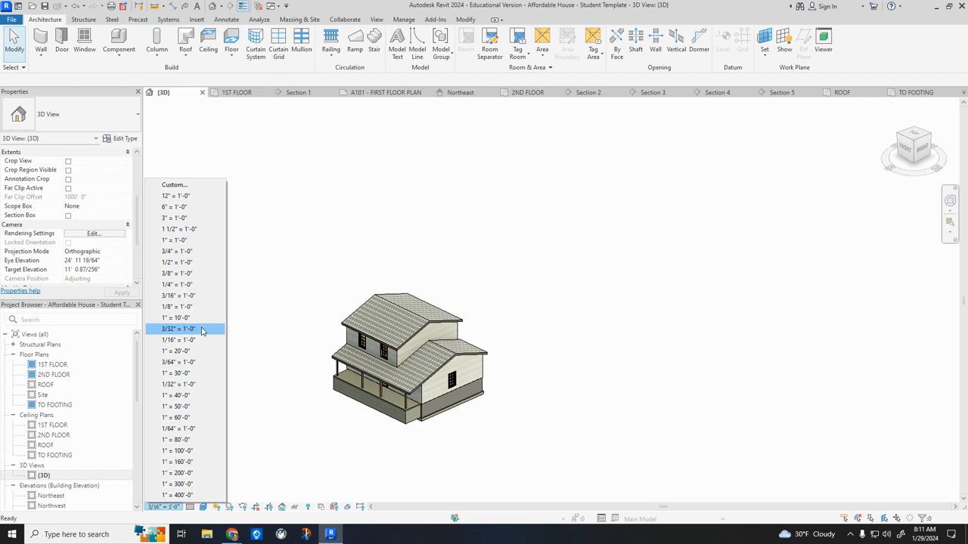
click(201, 330)
Place the {3D} view on sheet A100 - COVER SHEET in the empty area beside the sheet list.
scroll(61, 454, down, 5)
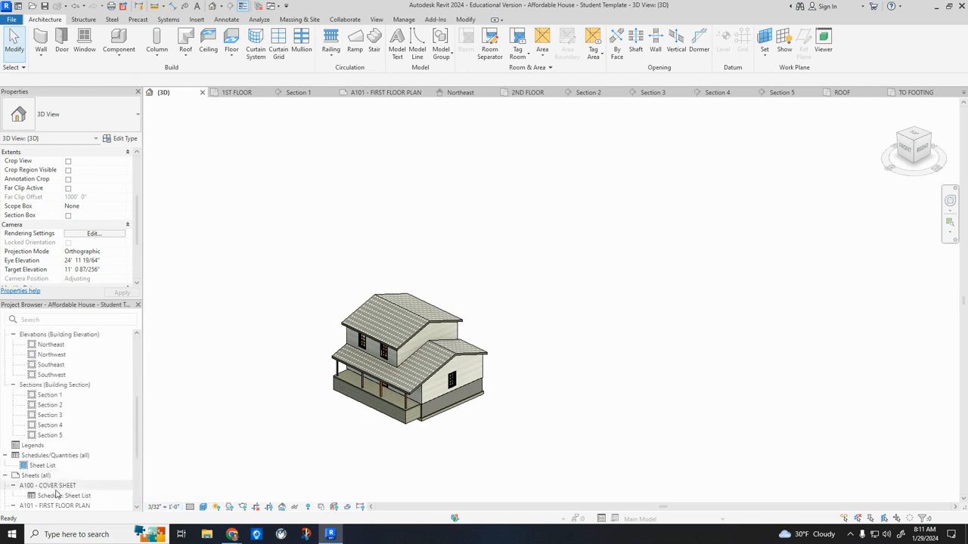
double_click(61, 487)
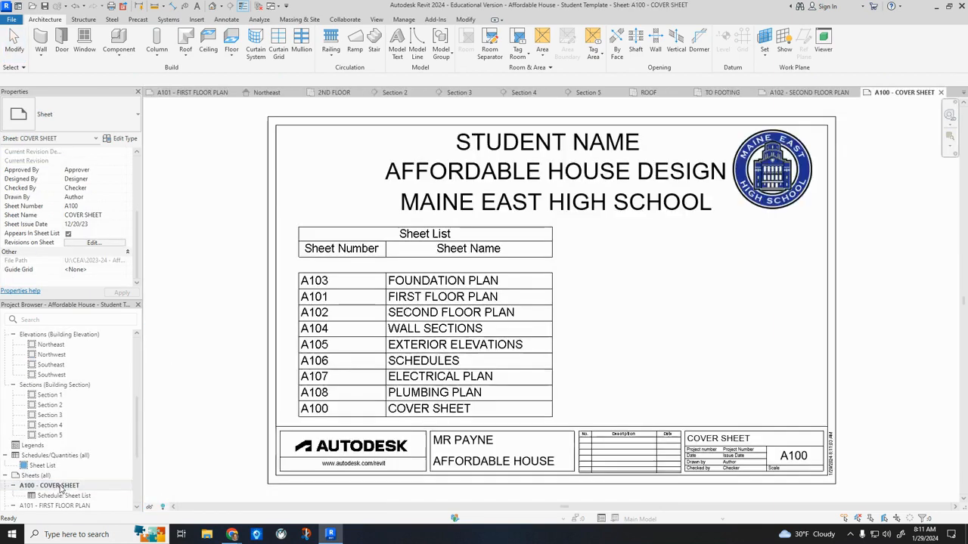
scroll(42, 381, up, 2)
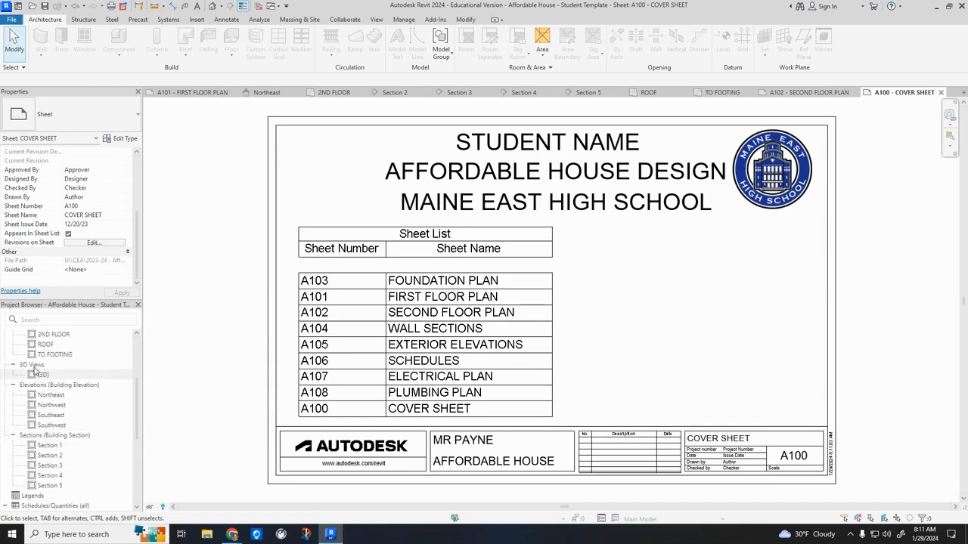
drag(38, 375, 683, 342)
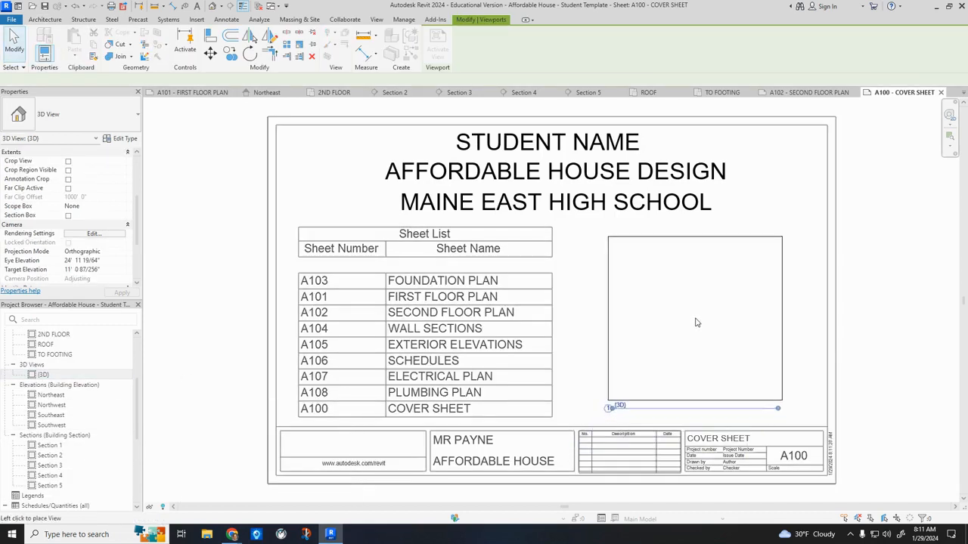
click(695, 324)
click(878, 355)
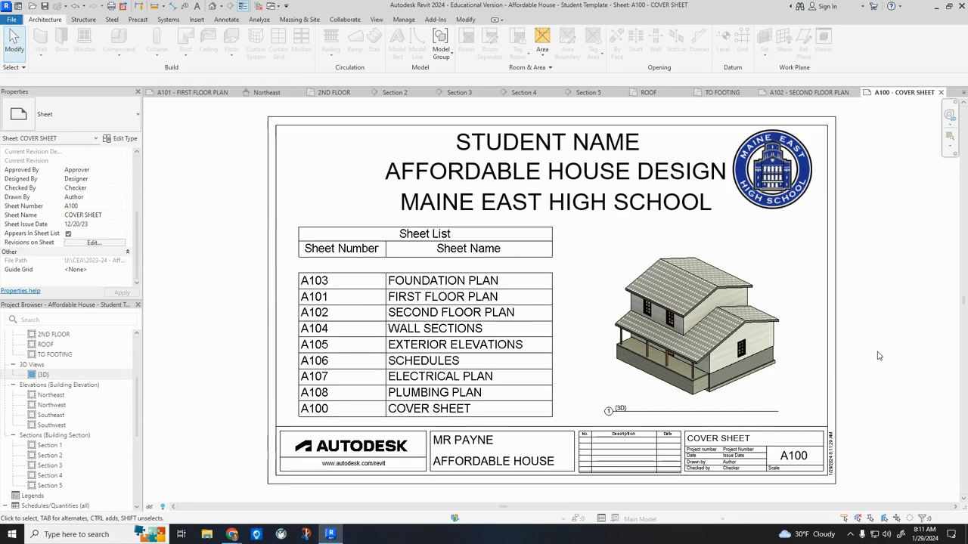
Open the STUDENT NAME title text on the cover sheet for editing and select its wording.
double_click(554, 149)
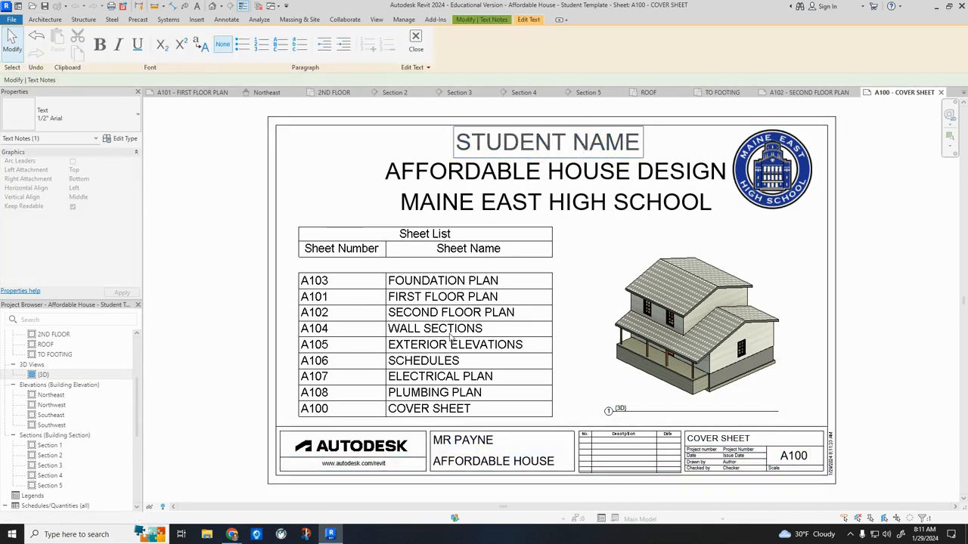
drag(461, 145, 619, 151)
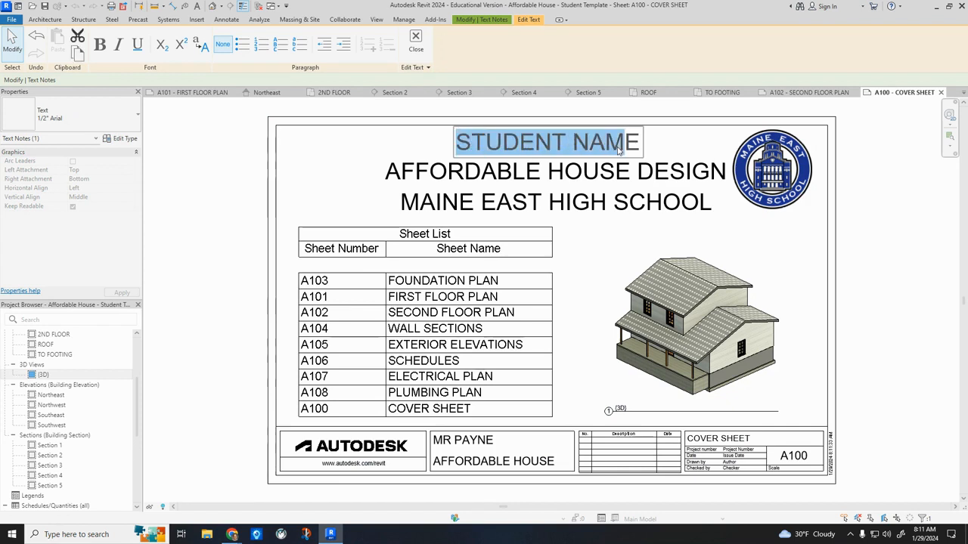
scroll(38, 421, down, 5)
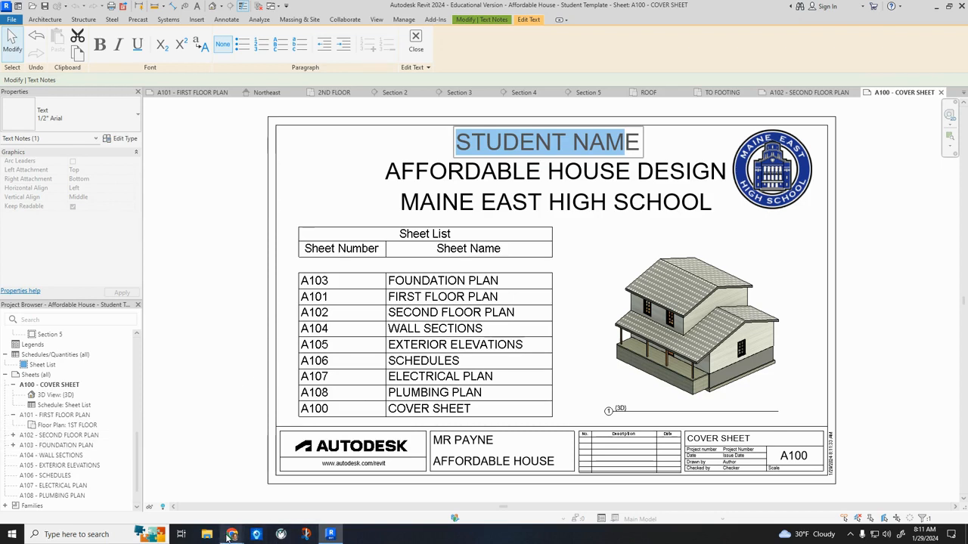
mouse_move(231, 536)
click(284, 503)
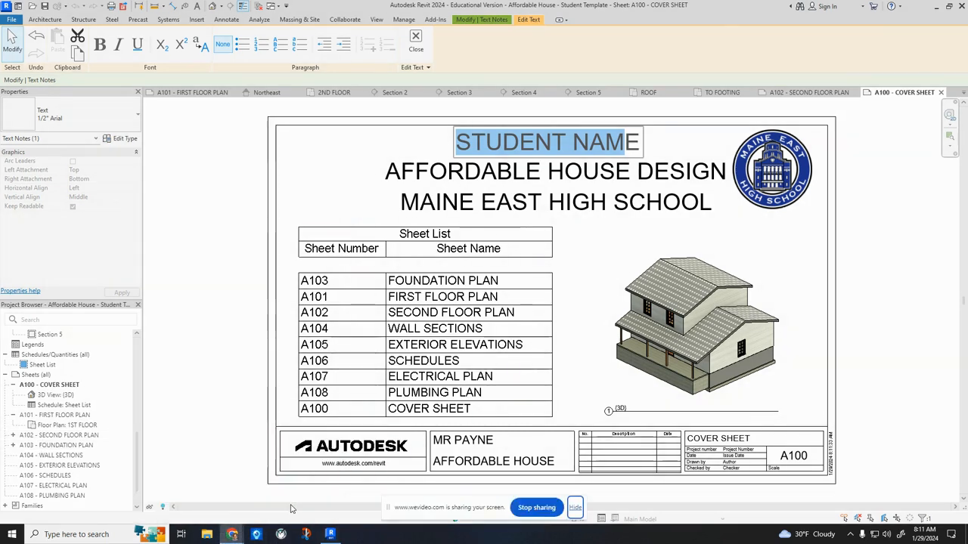